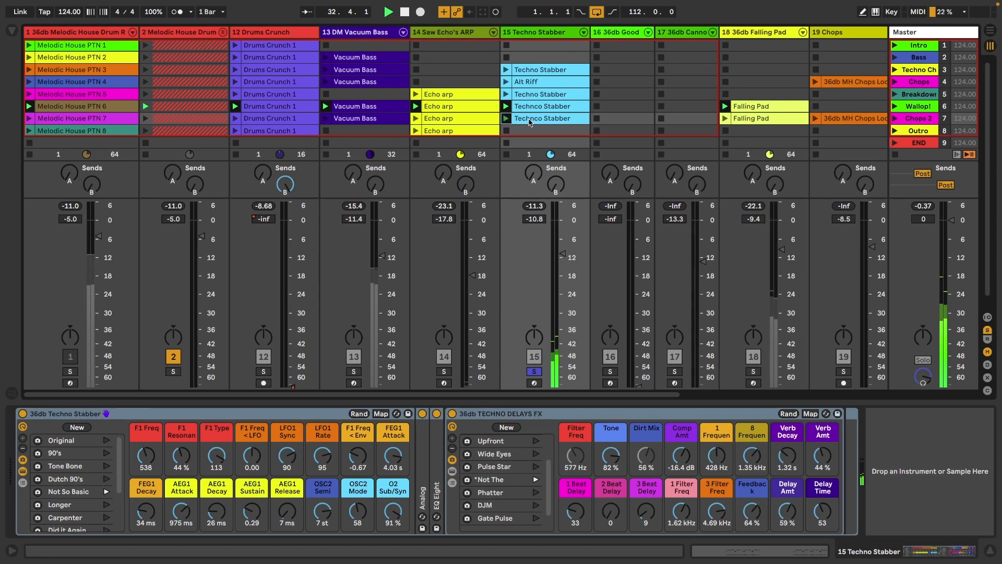
Step: Audition the Wobble Road, Popper and Pysch macro variations of the 36db Grungy Rhodes rack
double_click(530, 119)
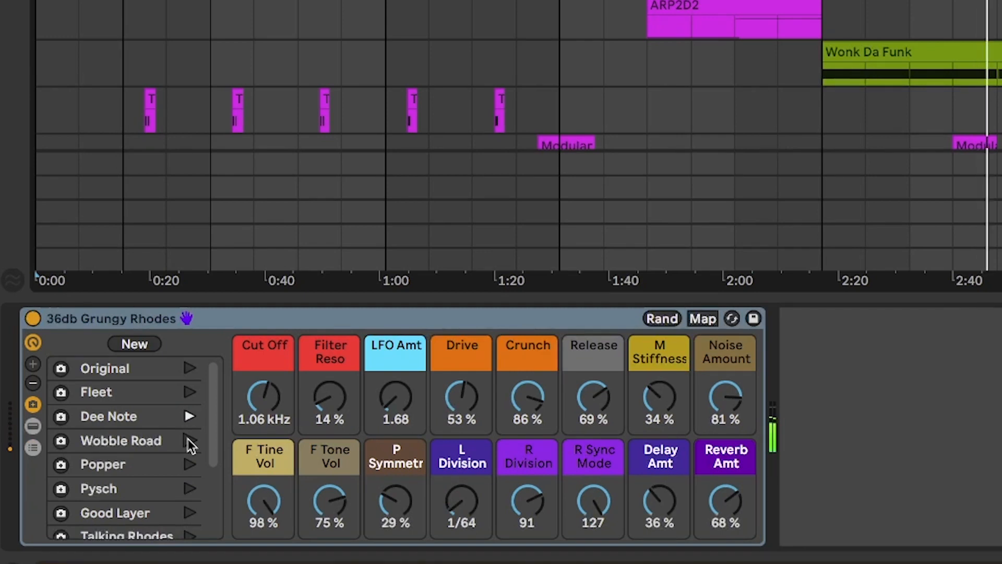
click(186, 439)
click(189, 463)
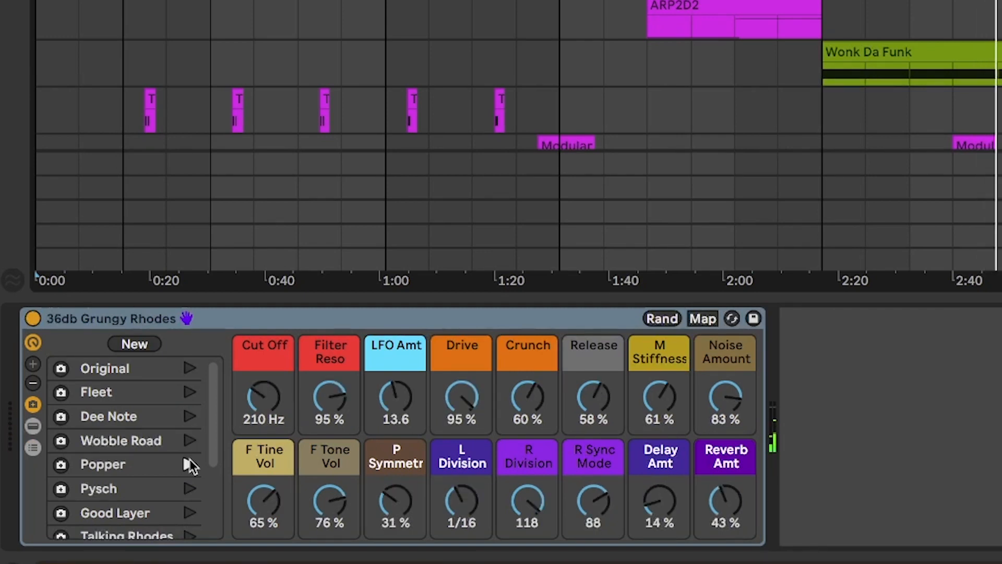
click(188, 490)
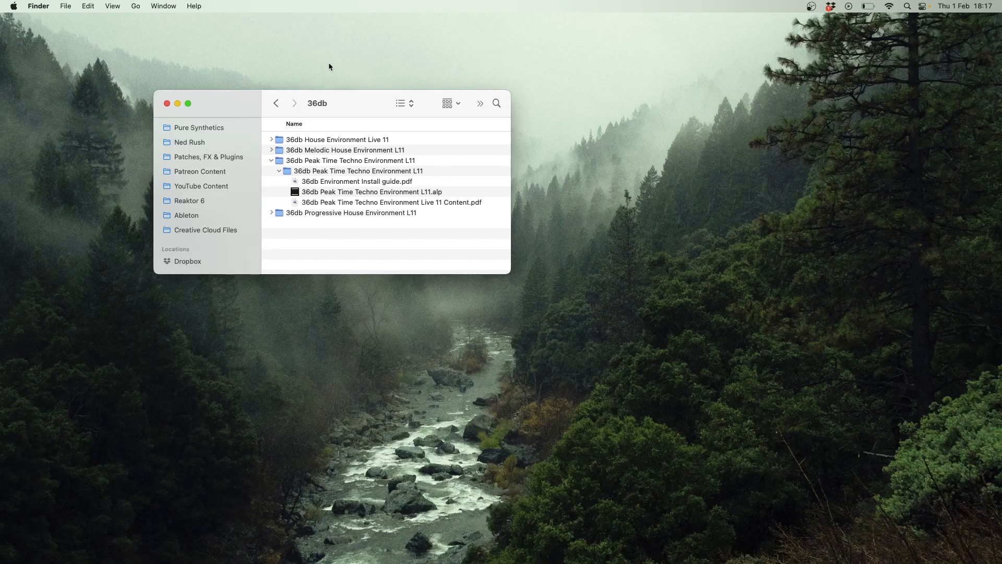
Step: Open 36db Environment Install guide.pdf from the Peak Time Techno Environment L11 folder and read through its pages
double_click(310, 184)
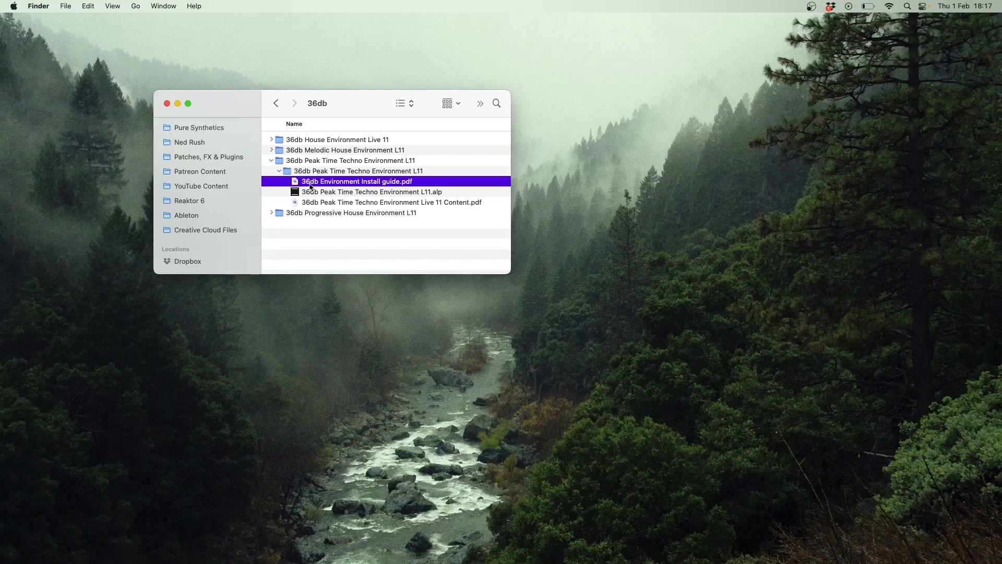
scroll(405, 220, down, 5)
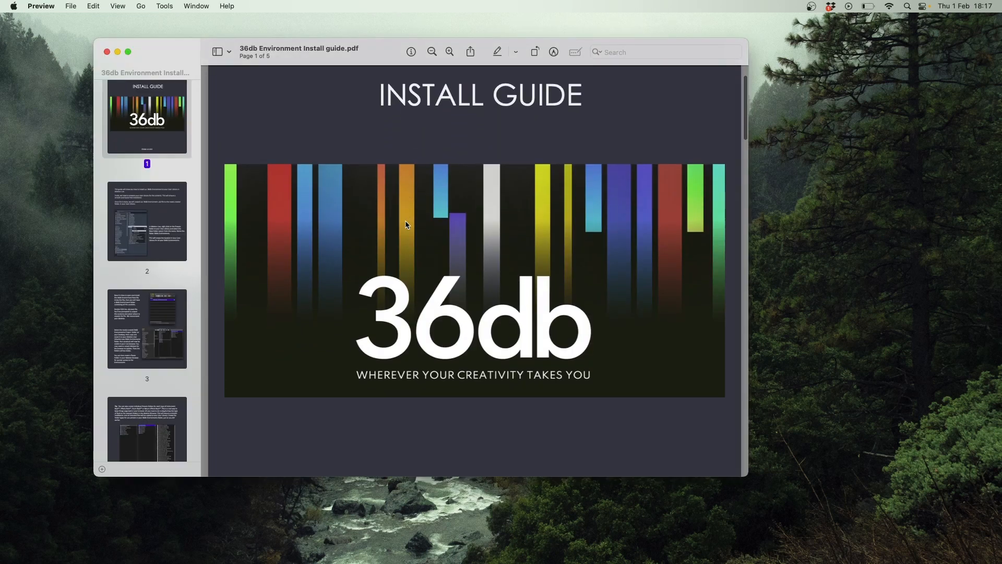
scroll(407, 225, down, 10)
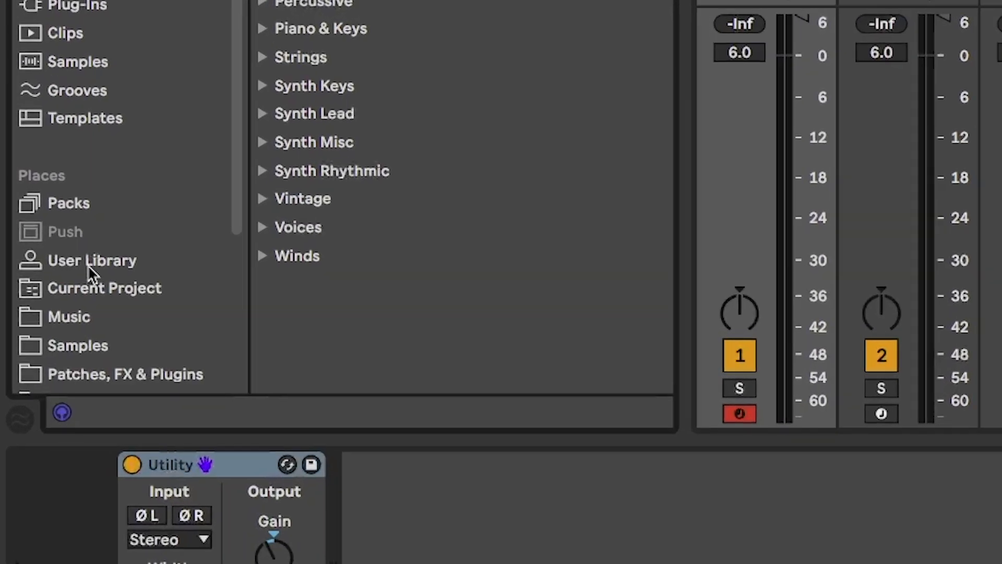
Step: Create a folder named 36 Presets inside the User Library
click(106, 225)
right_click(302, 375)
click(321, 390)
text(36 Pre)
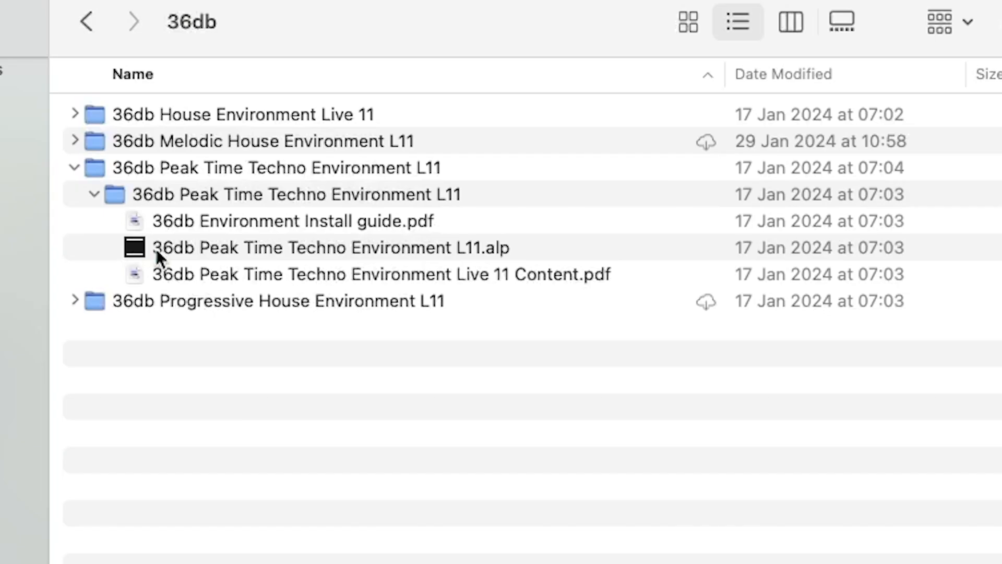
Step: Unpack 36db Peak Time Techno Environment L11.alp and move its project folder from the desktop into Ableton's User Library folder 36 Presets
double_click(189, 247)
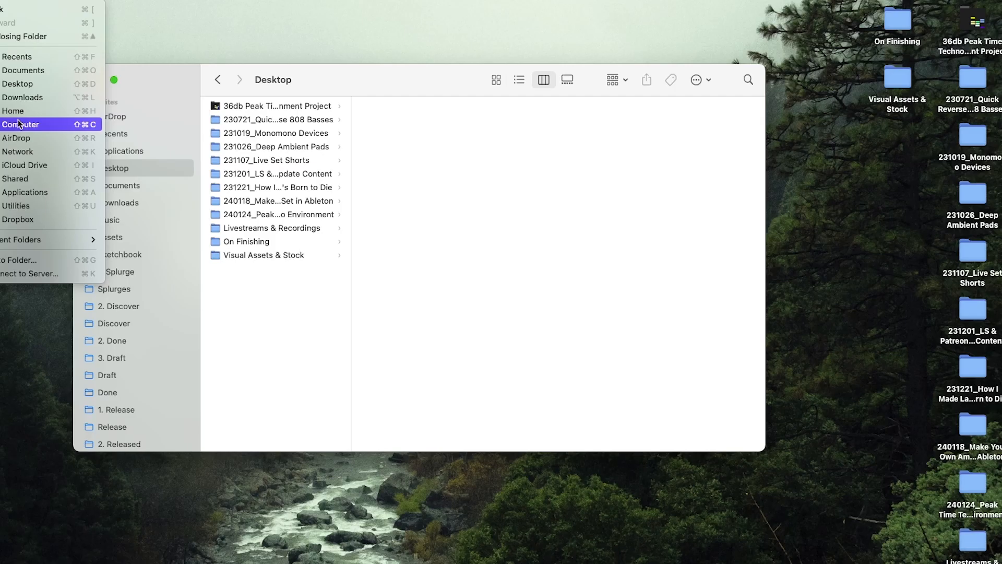
click(52, 123)
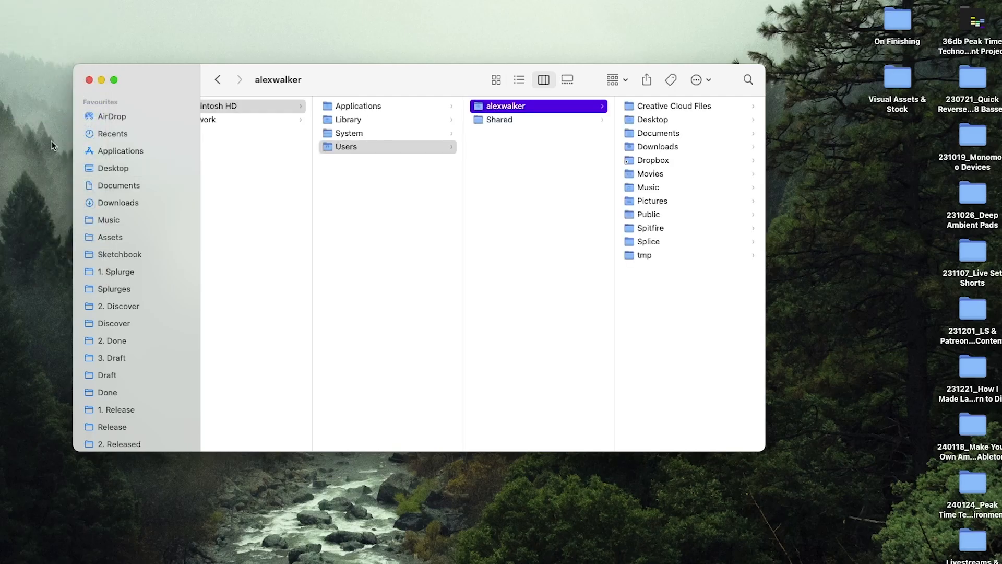
click(651, 187)
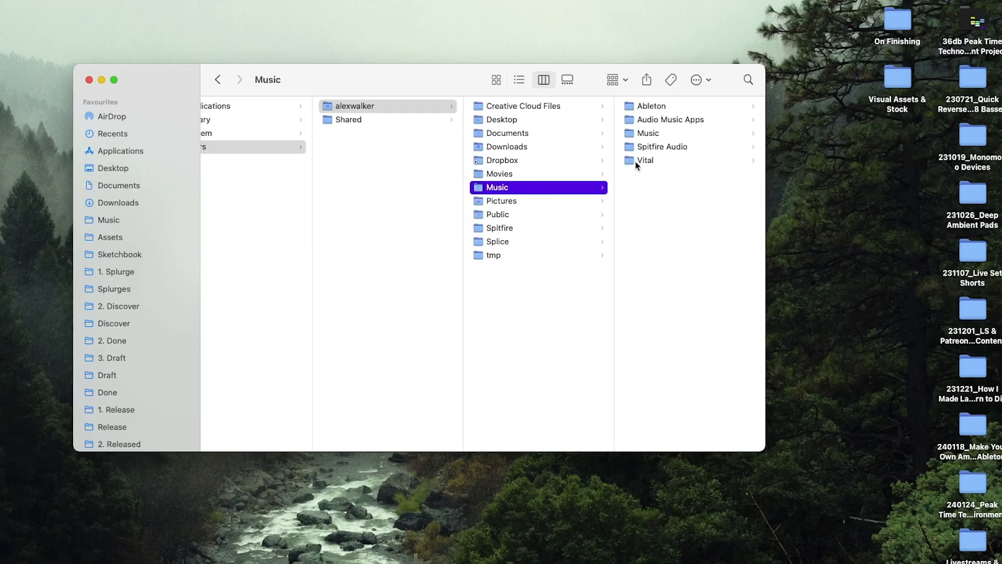
click(642, 106)
click(643, 133)
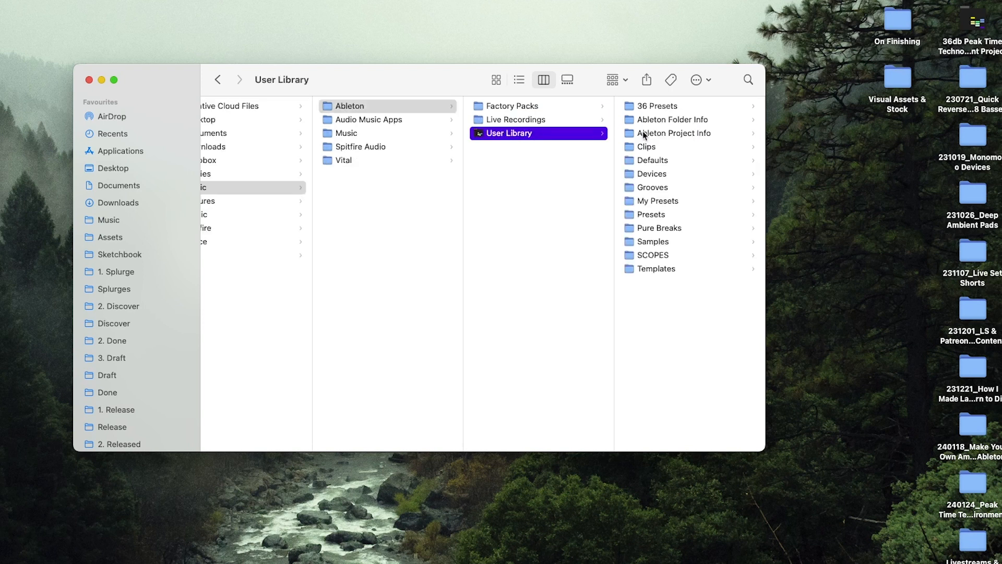
drag(975, 26, 647, 106)
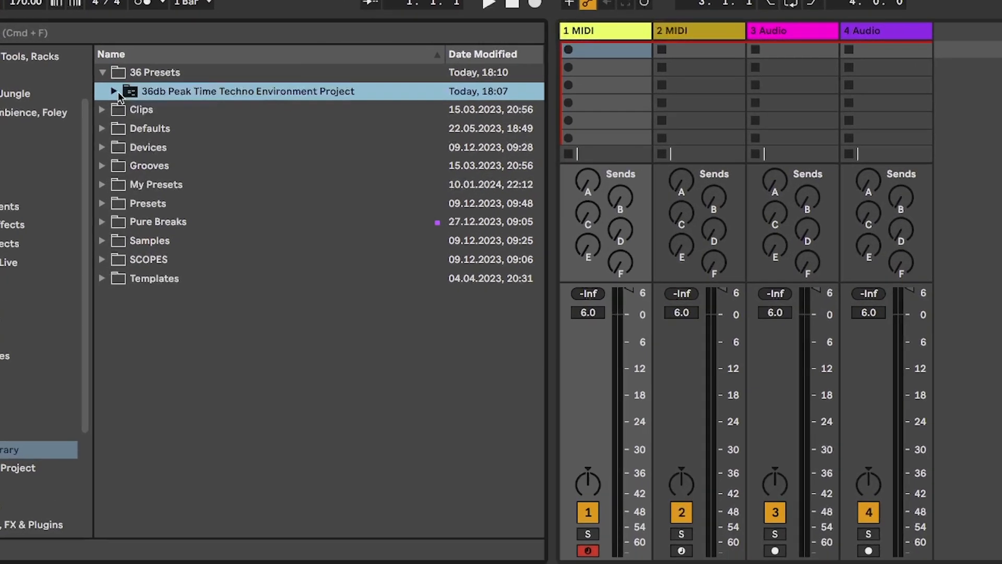
click(116, 91)
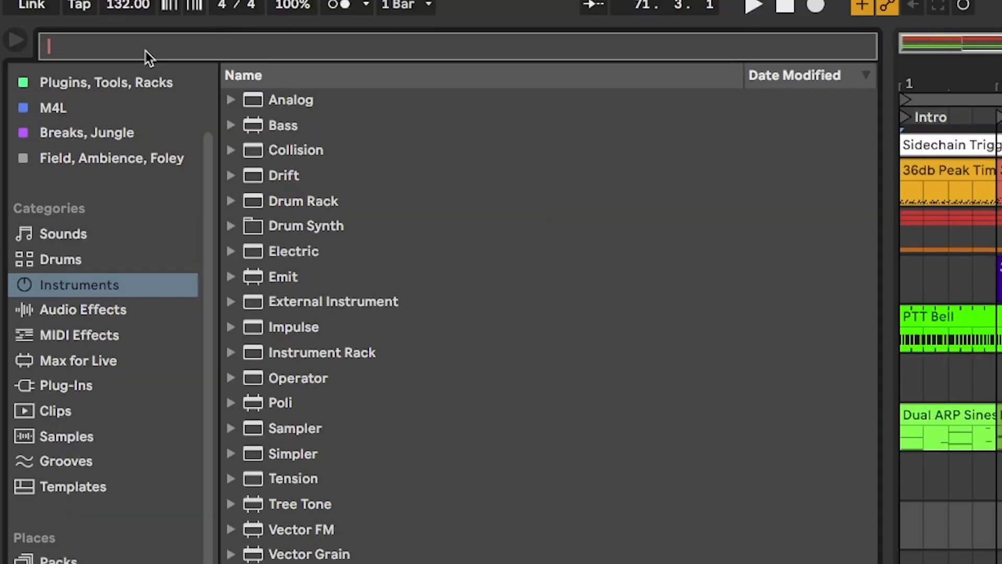
Step: Search the Instruments category for 36 and browse the matching Instrument Rack presets under Others
text(36)
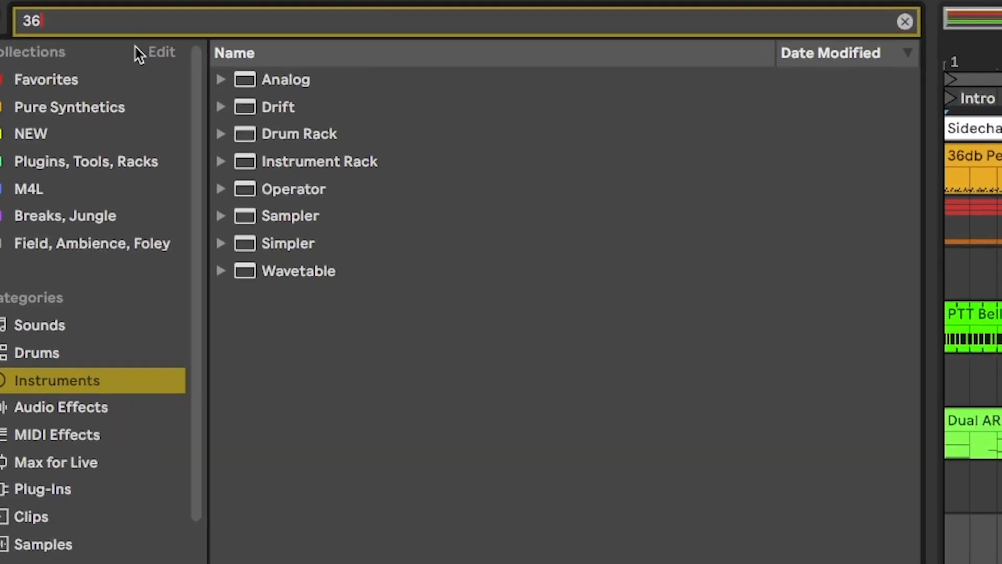
click(227, 170)
click(218, 174)
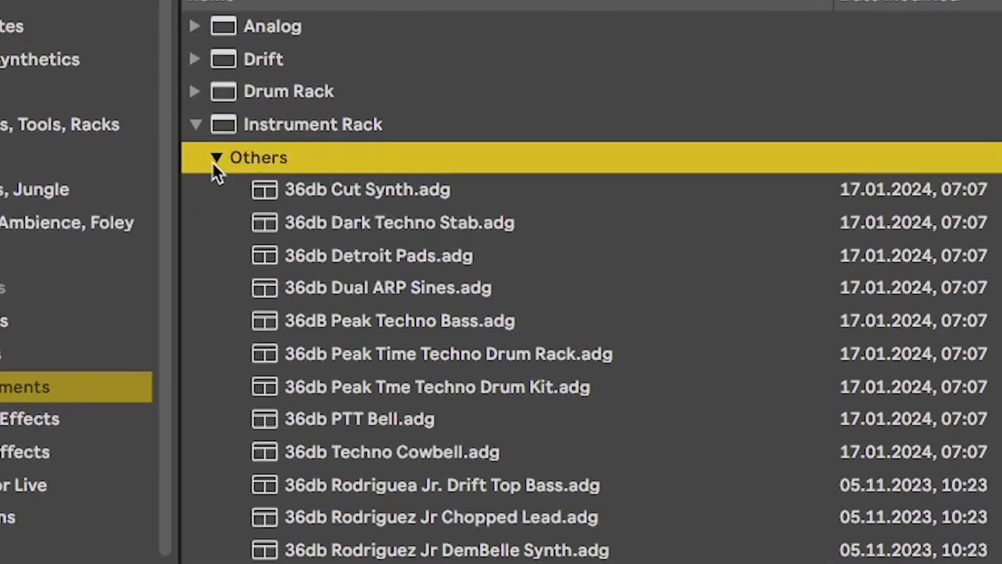
scroll(363, 470, down, 3)
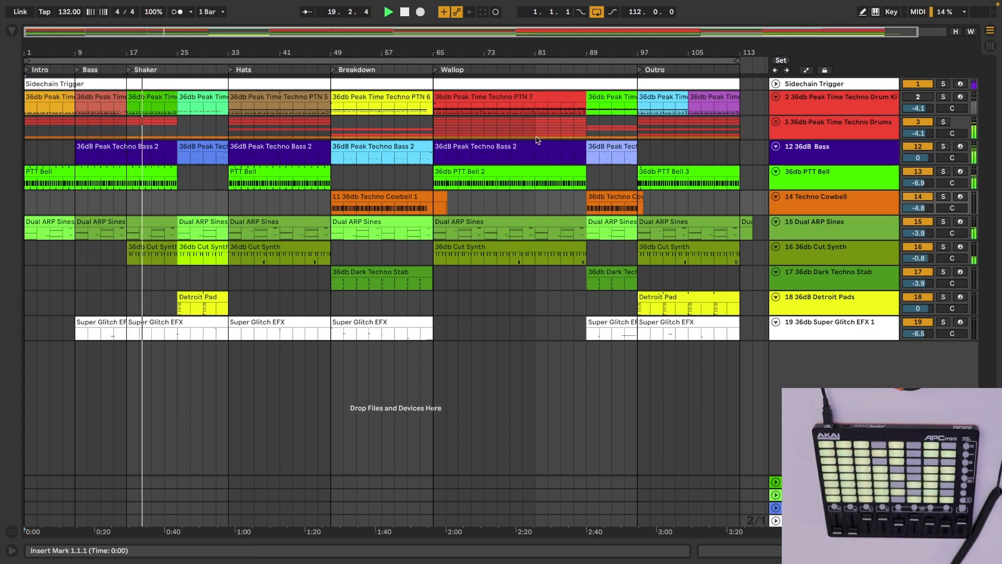
Step: Inspect the device racks of the Peak Time Techno Drums, Bass, PTT Bell, Techno Cowbell, Dual ARP Sines and Cut Synth tracks in turn
click(818, 106)
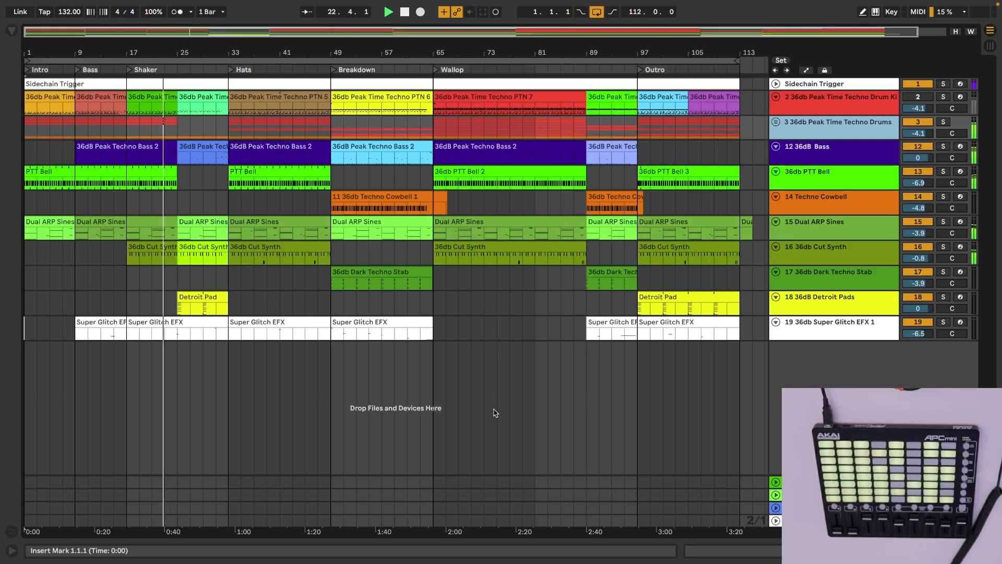
double_click(804, 120)
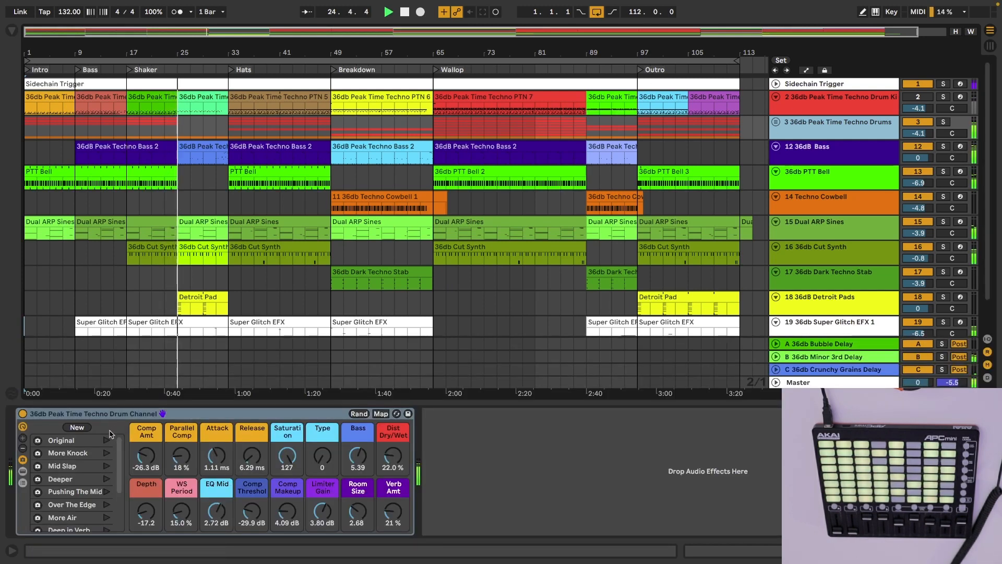
click(828, 148)
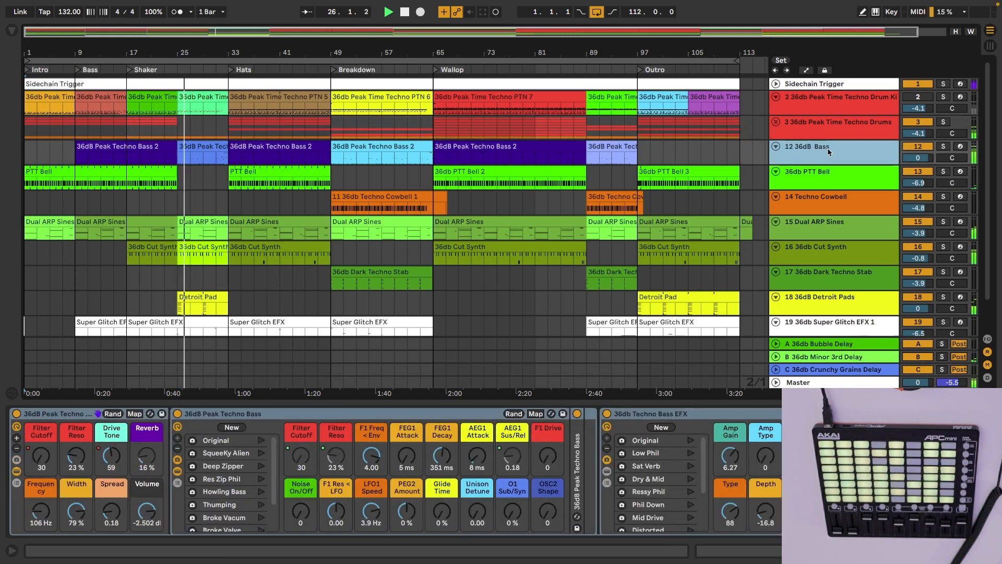
key(Down)
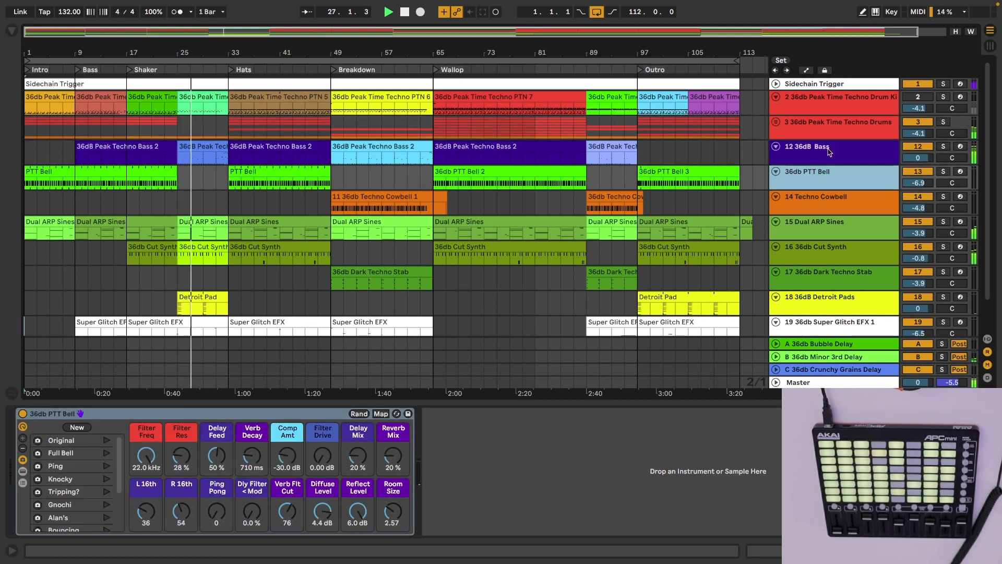
key(Down)
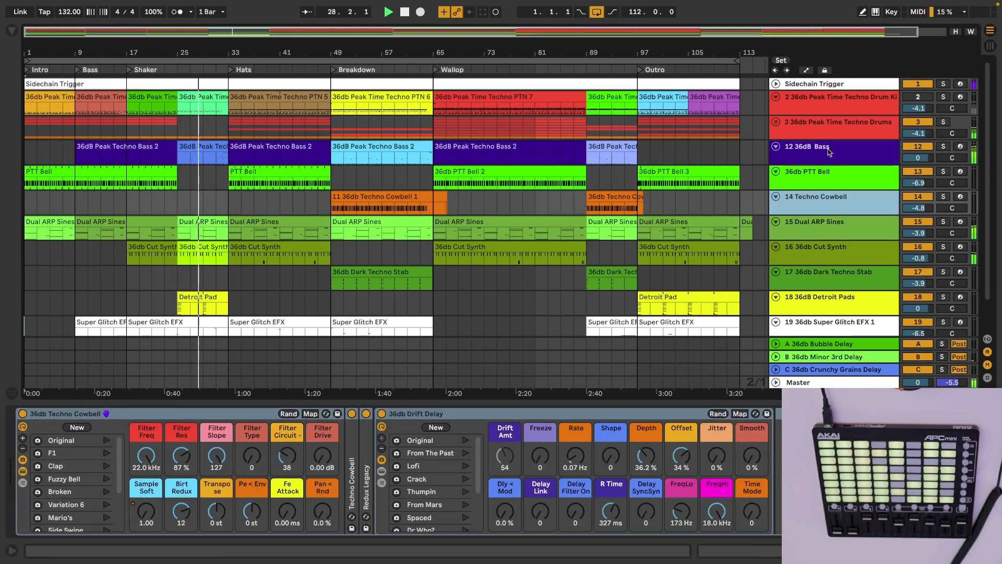
key(Down)
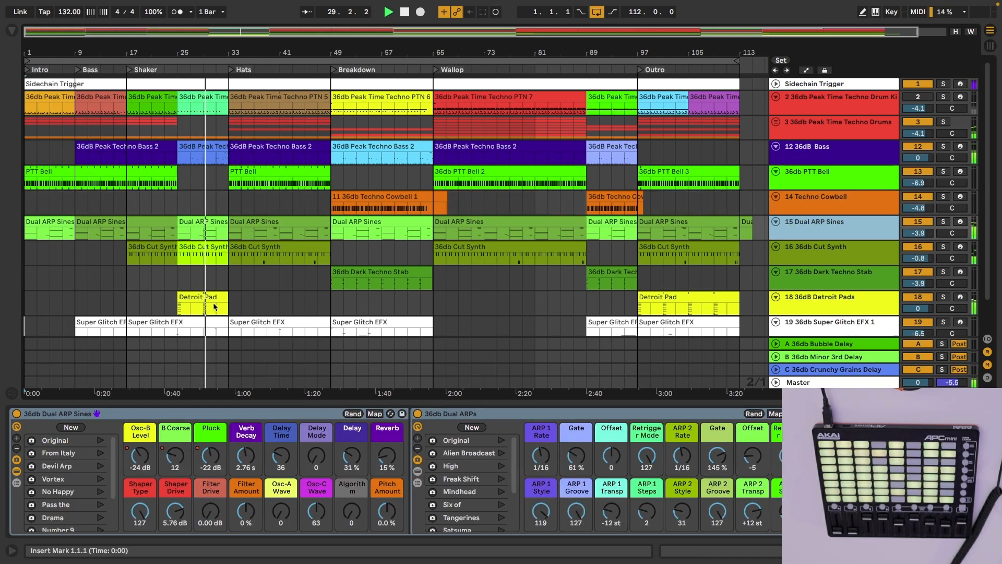
key(Down)
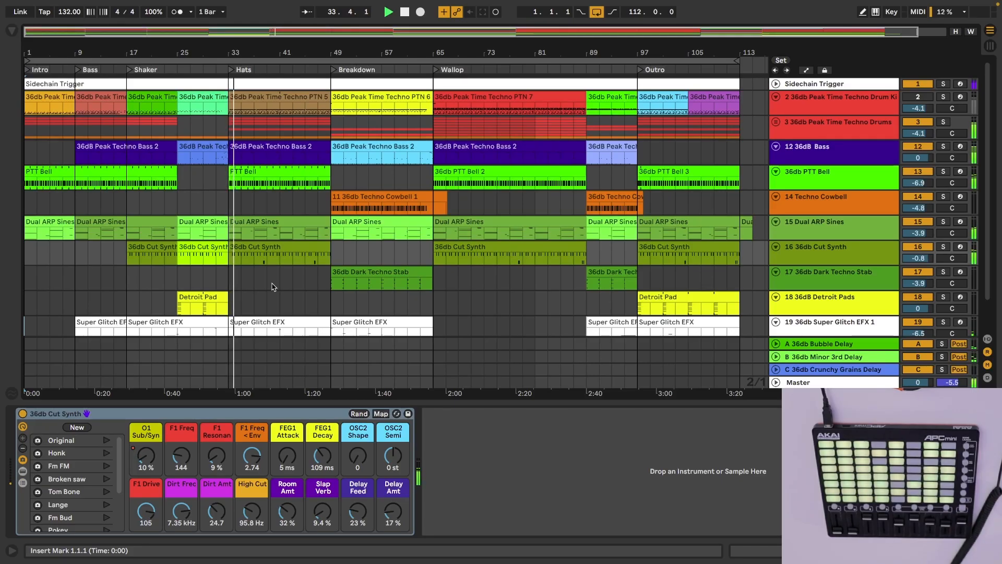
Step: Compare the demo set in Session and Arrangement views, hiding the return tracks in Session view
key(Tab)
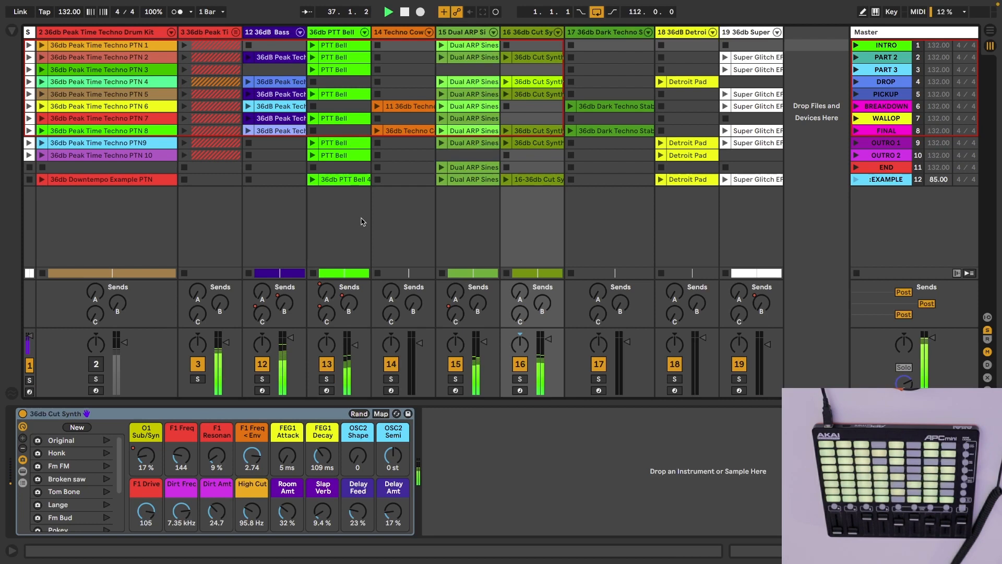
key(Tab)
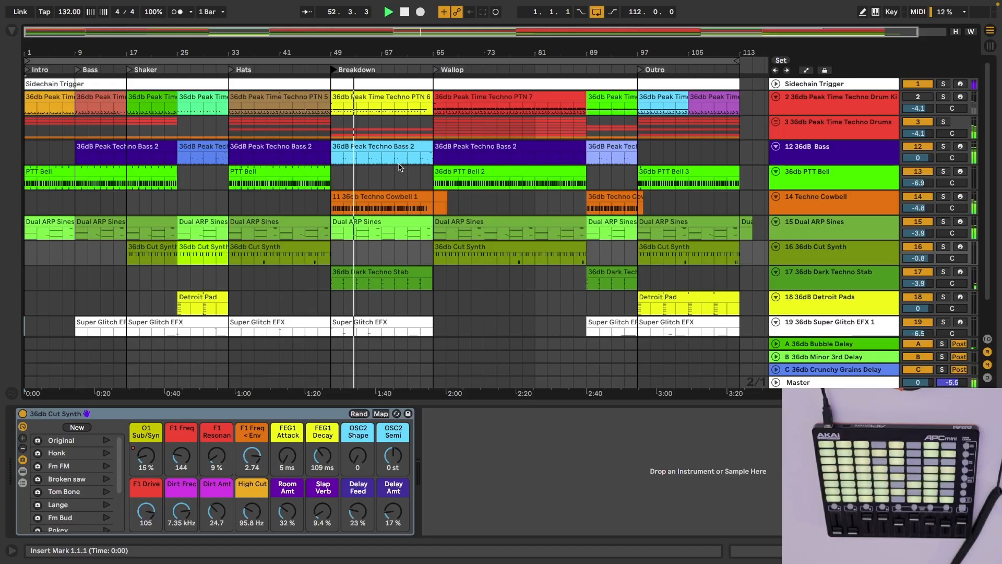
key(Tab)
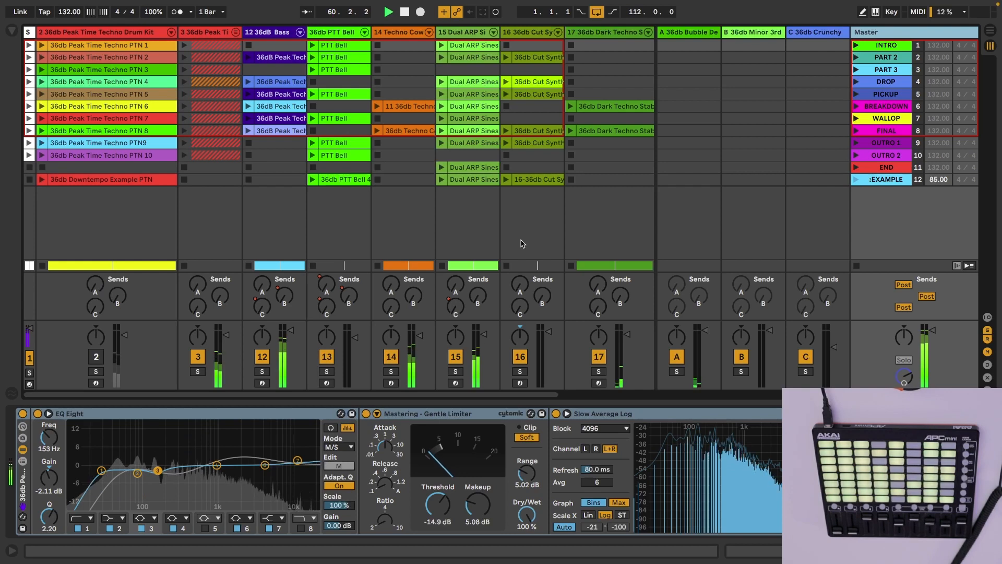
key(alt+super+r)
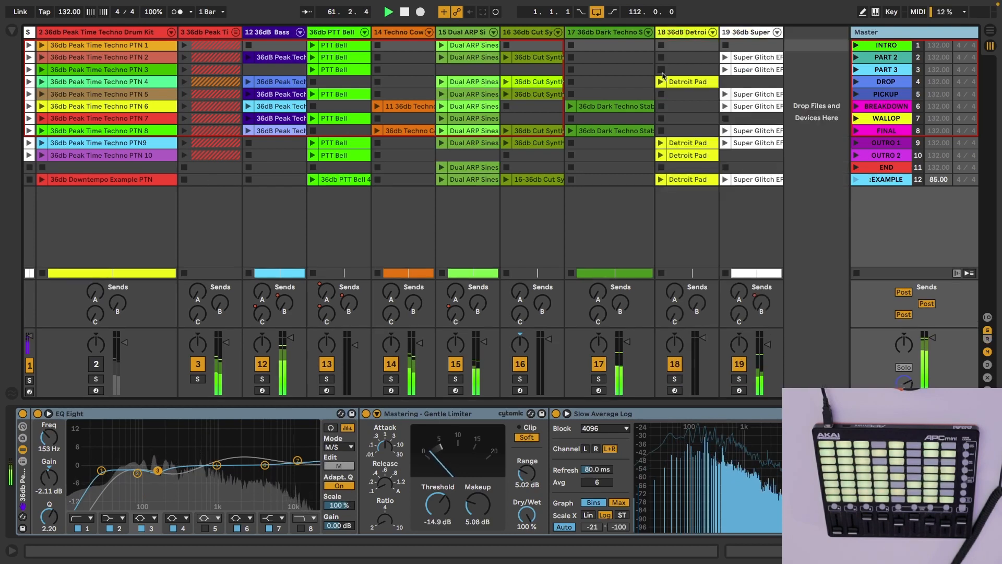
key(Tab)
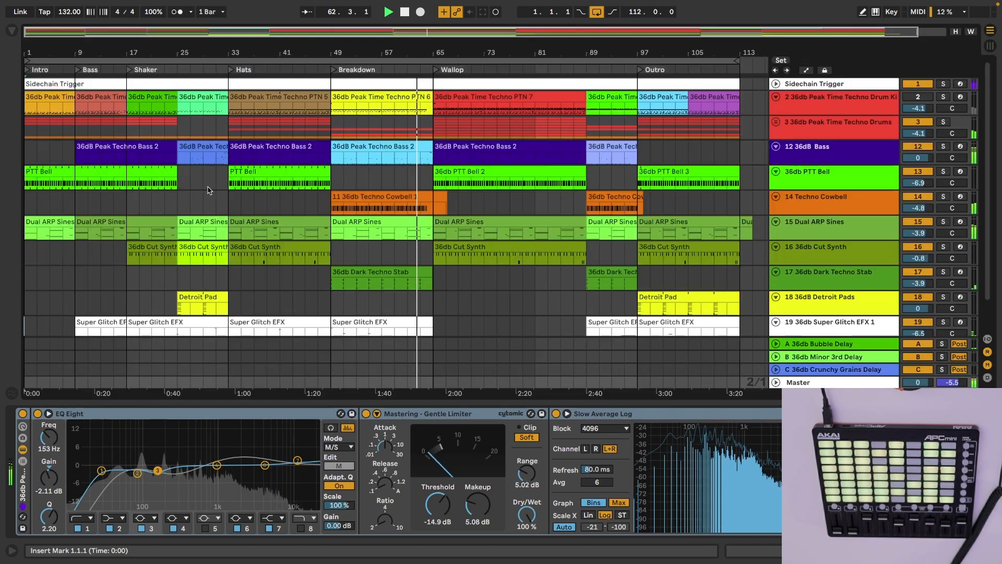
Step: Examine the transition from Breakdown to Wallop around bar 65 of the arrangement
drag(432, 51, 401, 99)
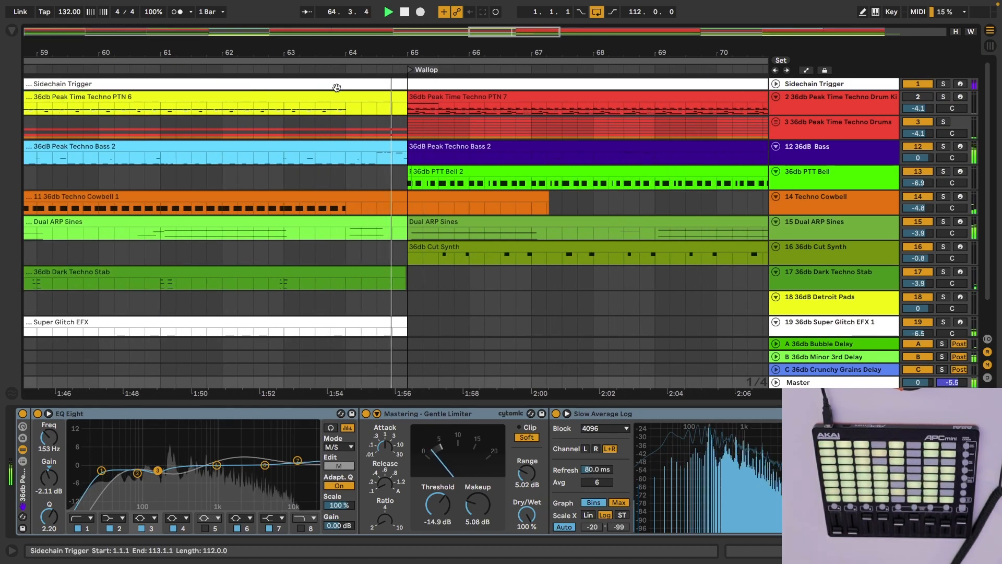
drag(369, 51, 418, 51)
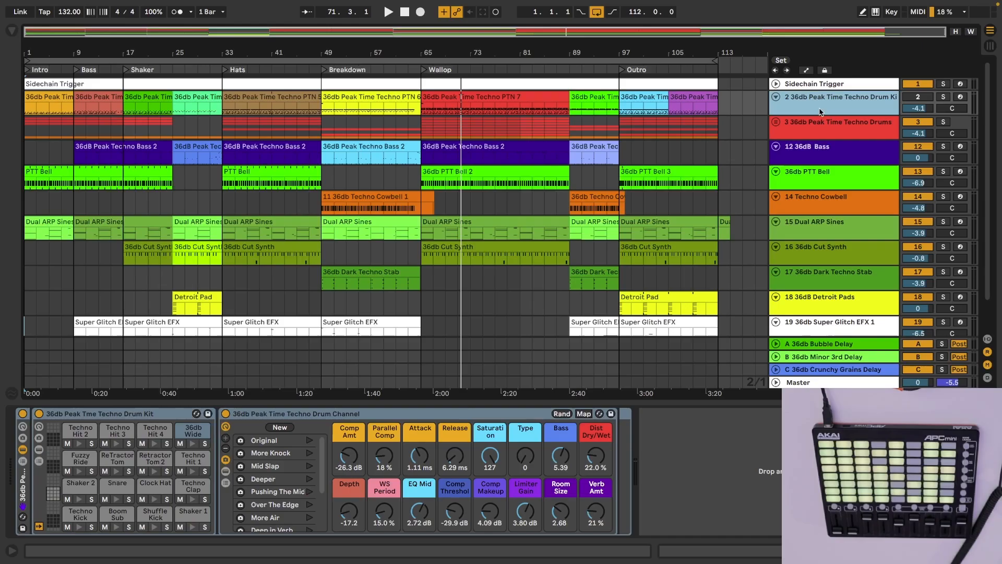
Step: Show the browser, widen it, and open the 36db Environments folder under Presets in the User Library
click(12, 32)
scroll(38, 321, down, 2)
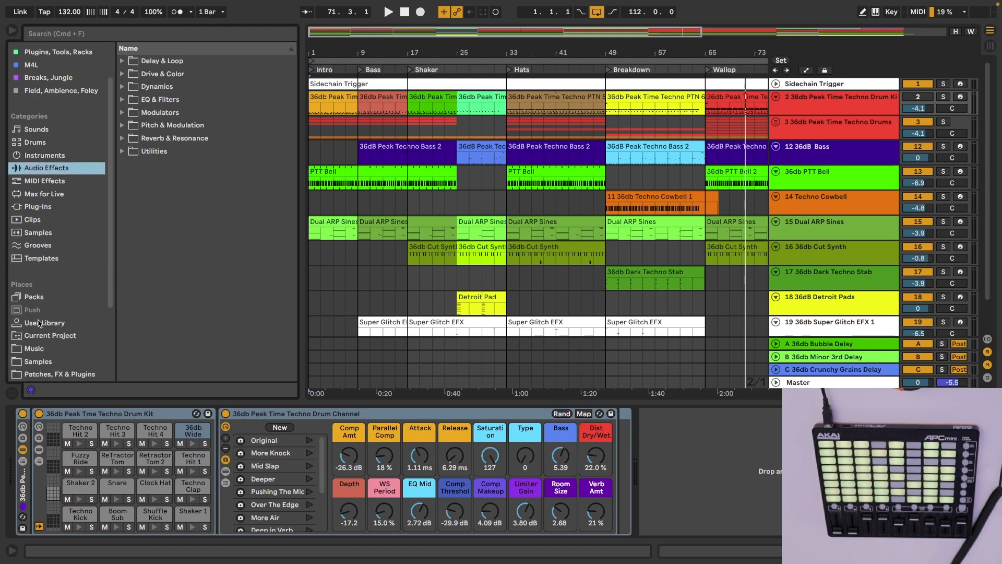
click(39, 322)
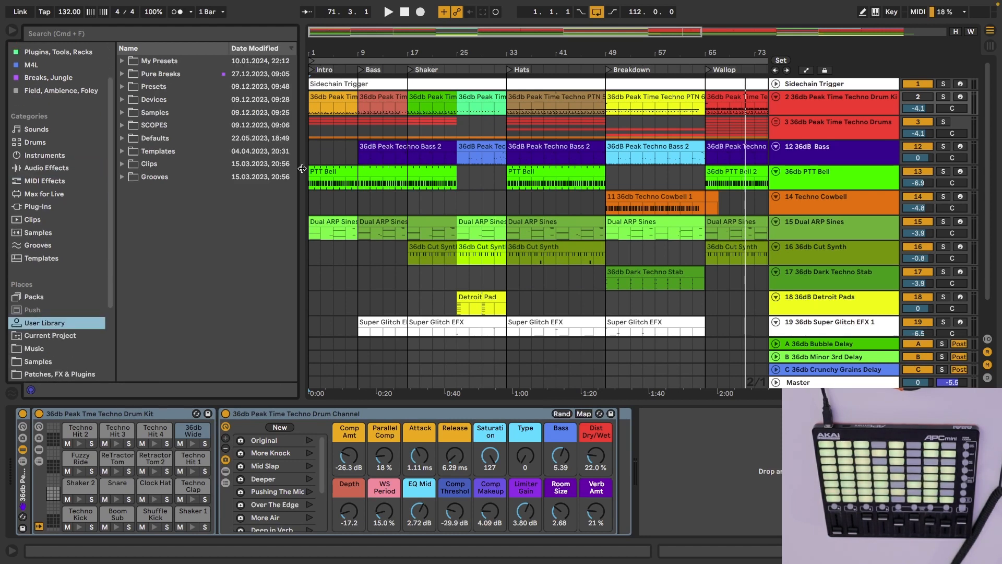
drag(302, 168, 347, 170)
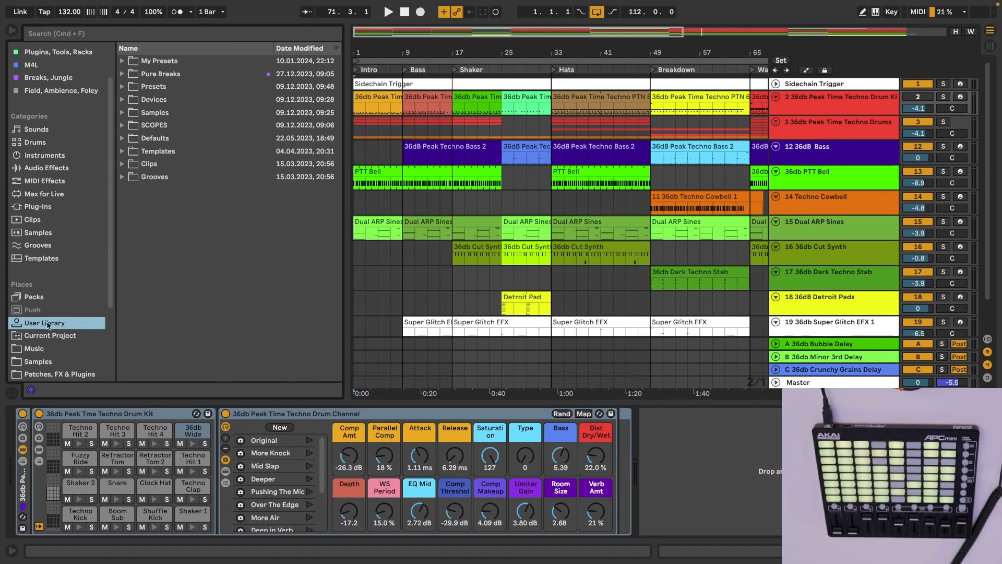
click(122, 86)
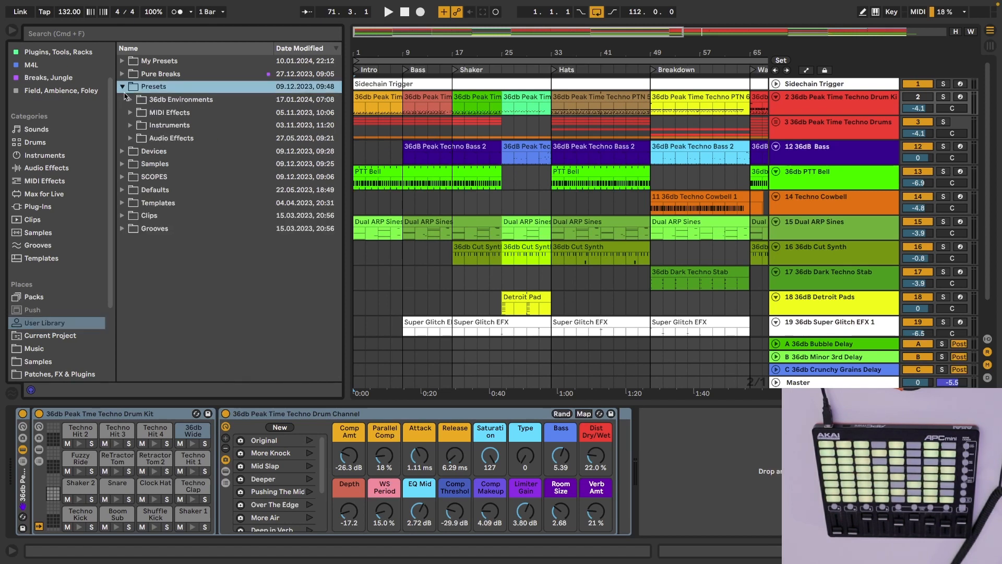
click(131, 99)
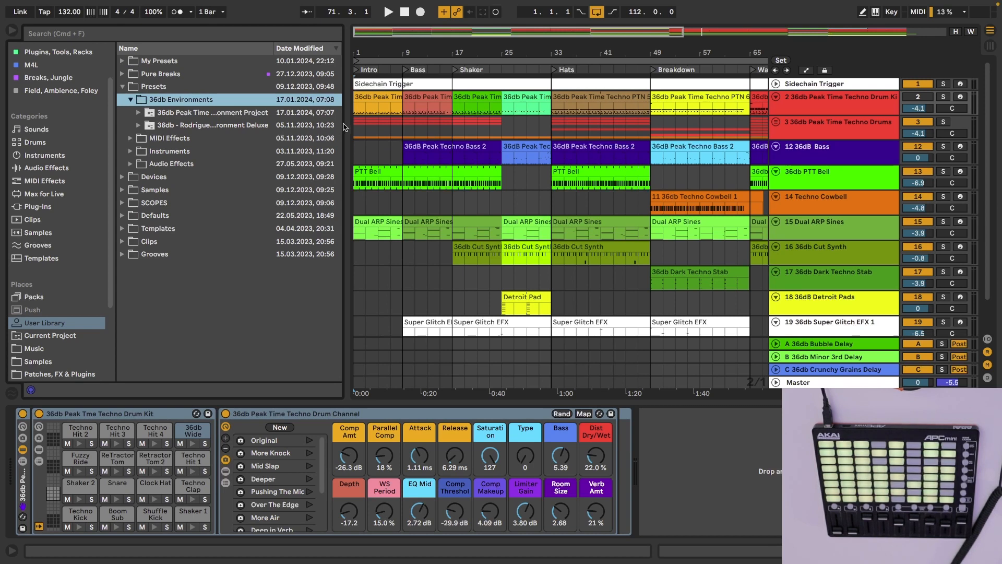
Step: Expand the 36db Peak Time Techno Environment Project folder and its Live 11 set, widening the browser so names show in full
drag(343, 125, 387, 124)
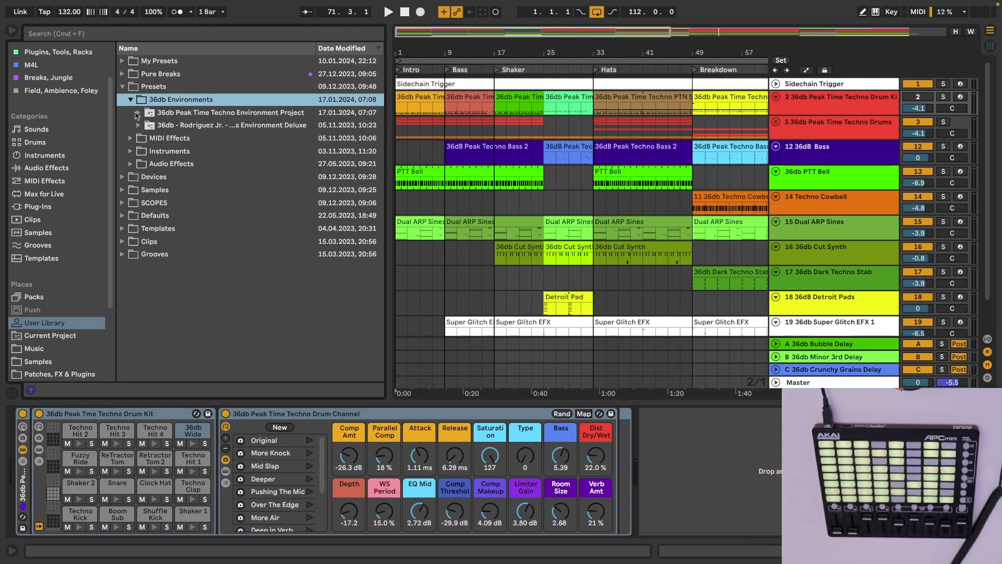
click(138, 112)
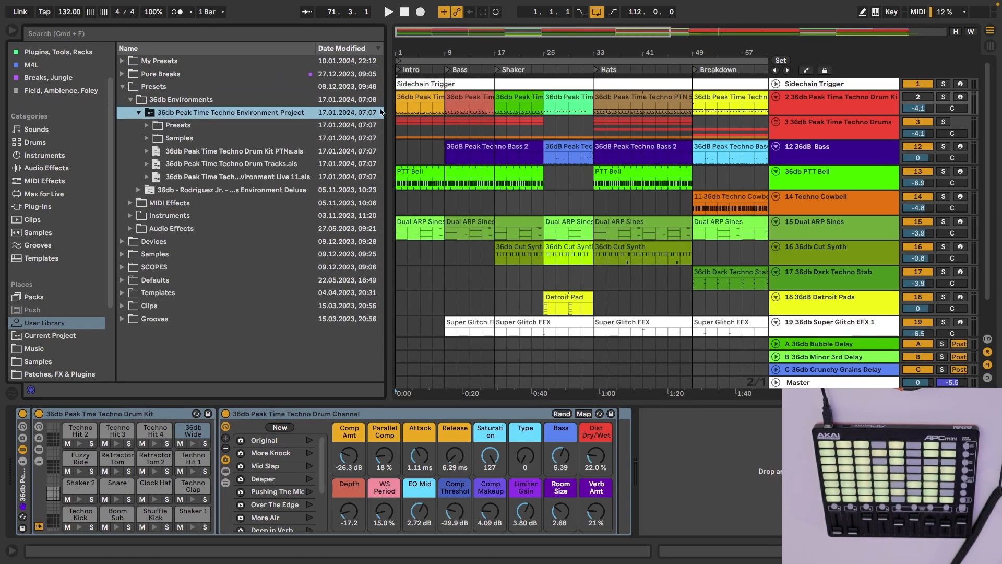
drag(390, 108, 458, 109)
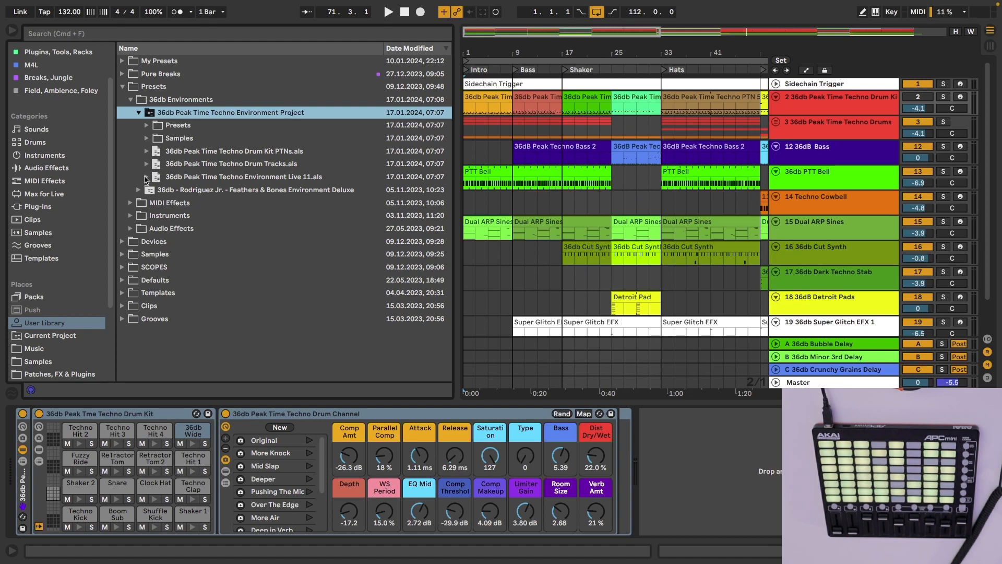
click(144, 176)
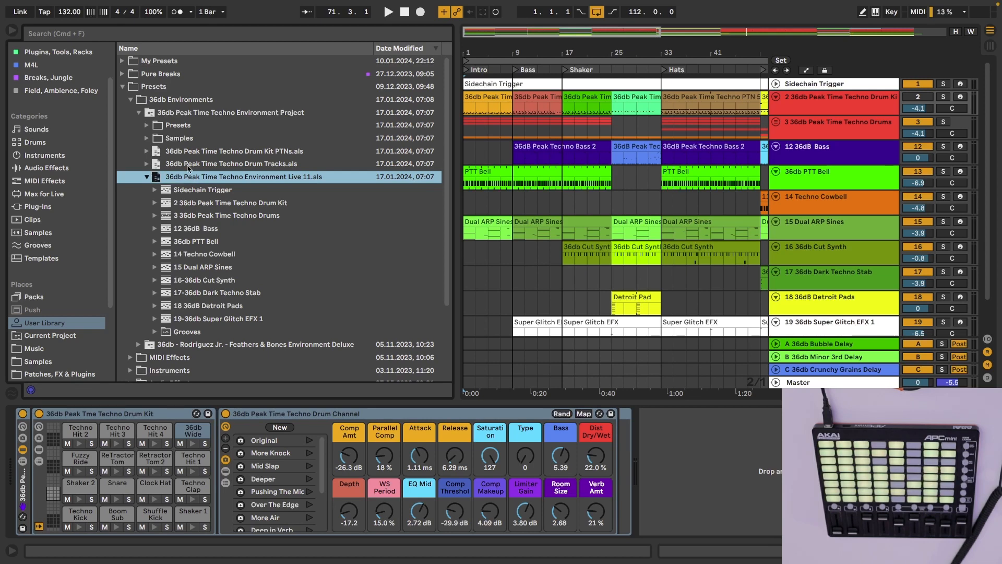
Step: Go through the Drum Tracks and Drum Kit PTNs sets and the 12 36dB Bass track in the browser, and collapse the Live 11 set
click(188, 165)
click(192, 153)
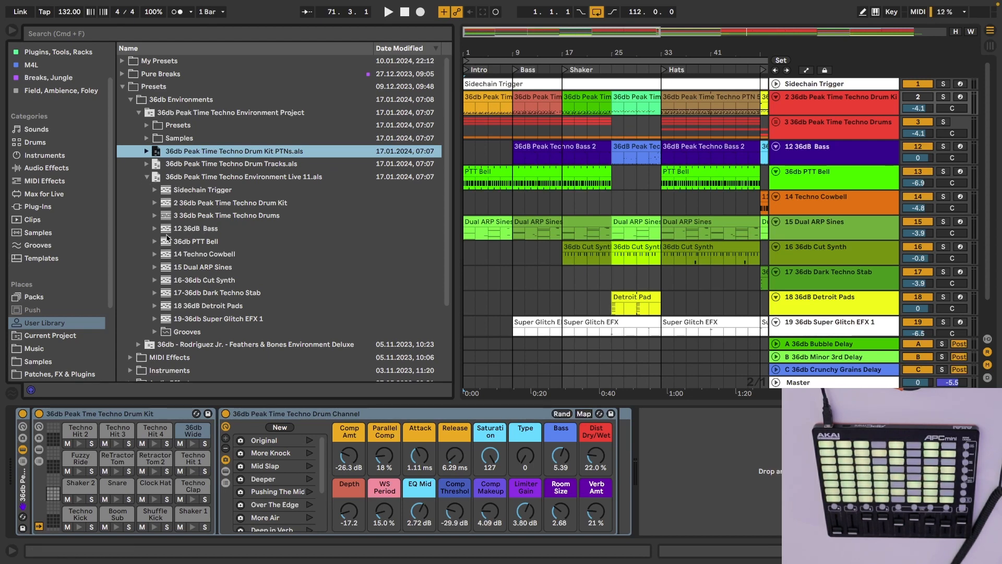
click(181, 230)
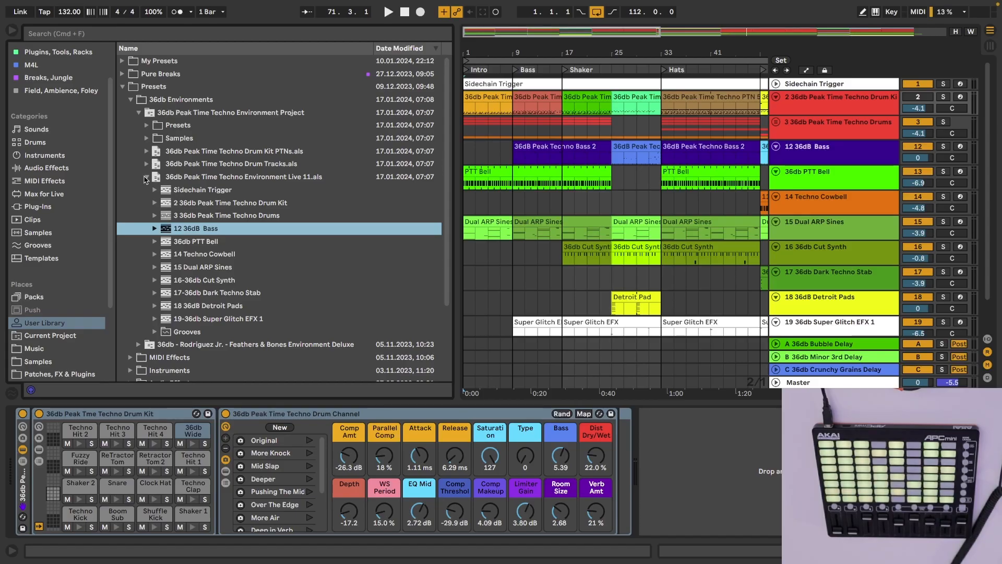
click(147, 177)
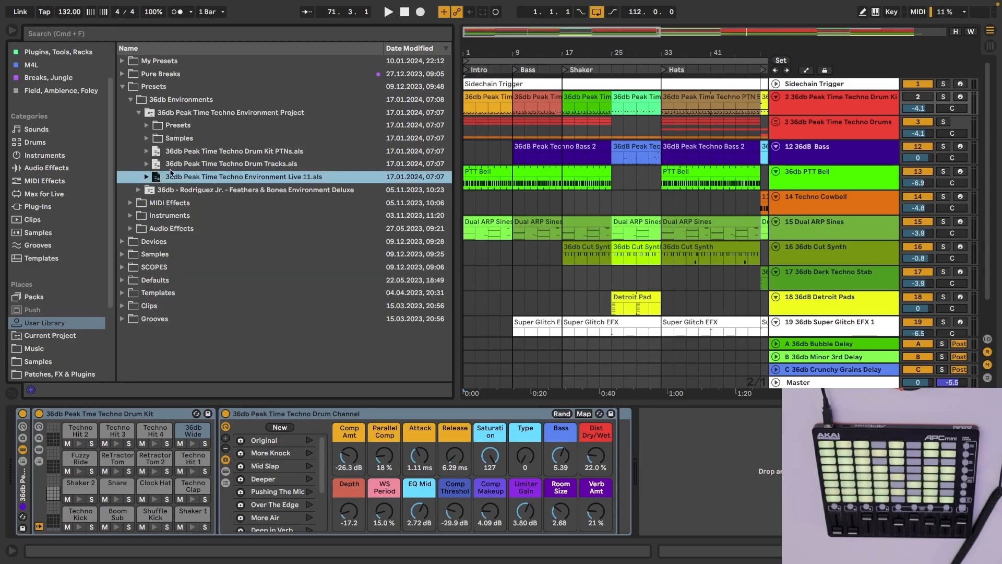
Step: Inspect the device racks of the PTT Bell, Dual ARP Sines, 36db Cut Synth and 36db Dark Techno Stab tracks
click(797, 181)
click(814, 219)
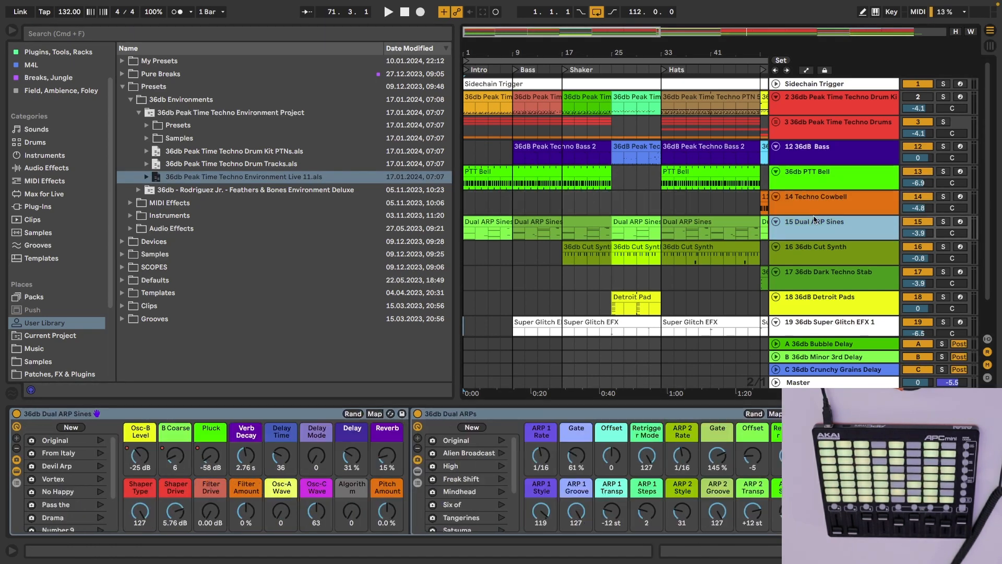
key(Down)
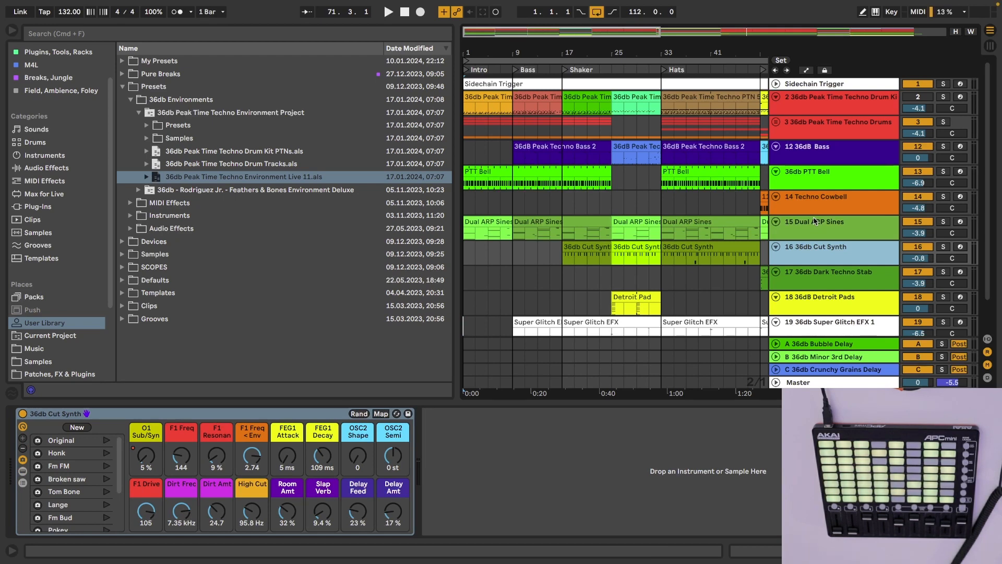
key(Down)
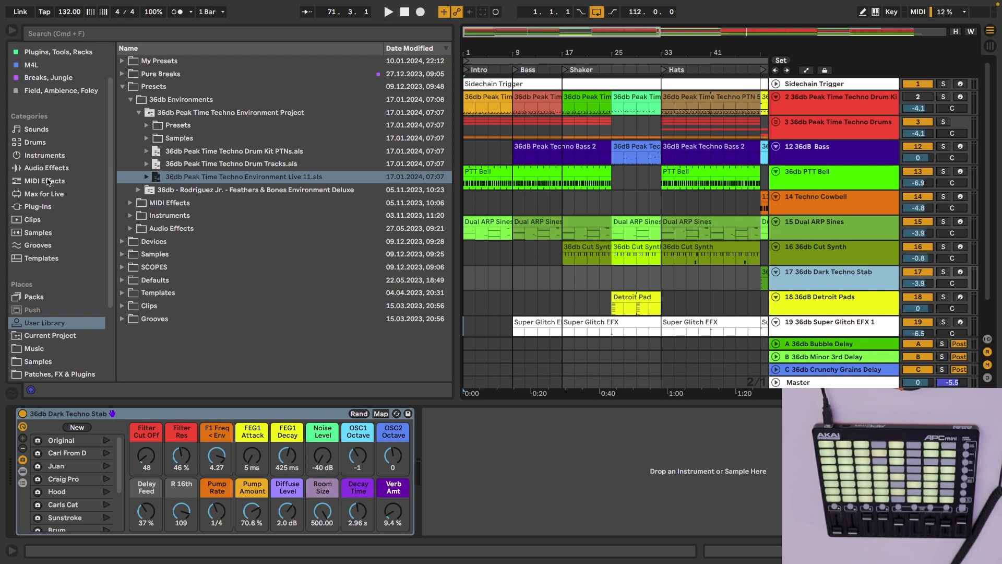
Step: Search the Instruments category for "36" and expand the Others group under Instrument Rack
click(43, 155)
click(80, 34)
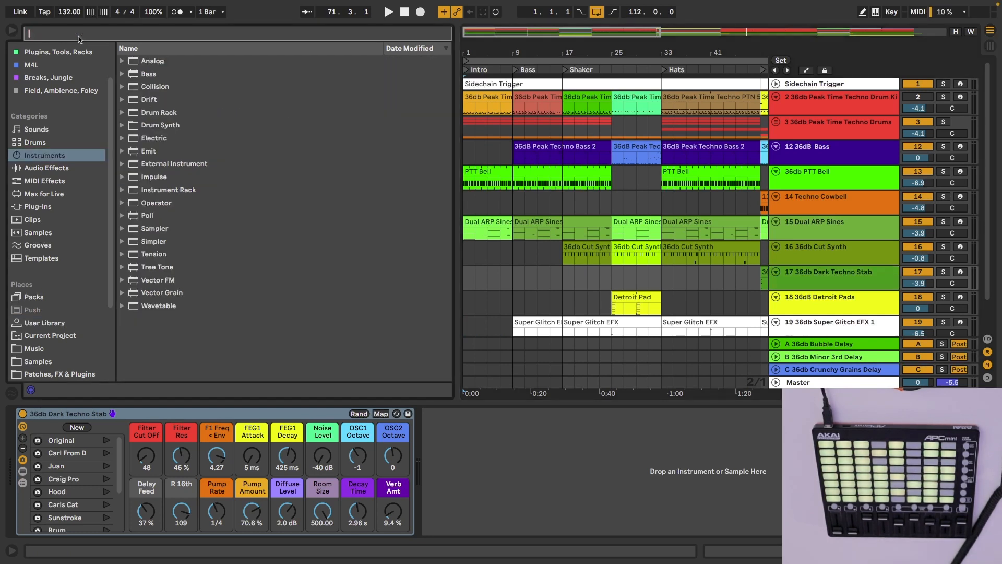
text(36)
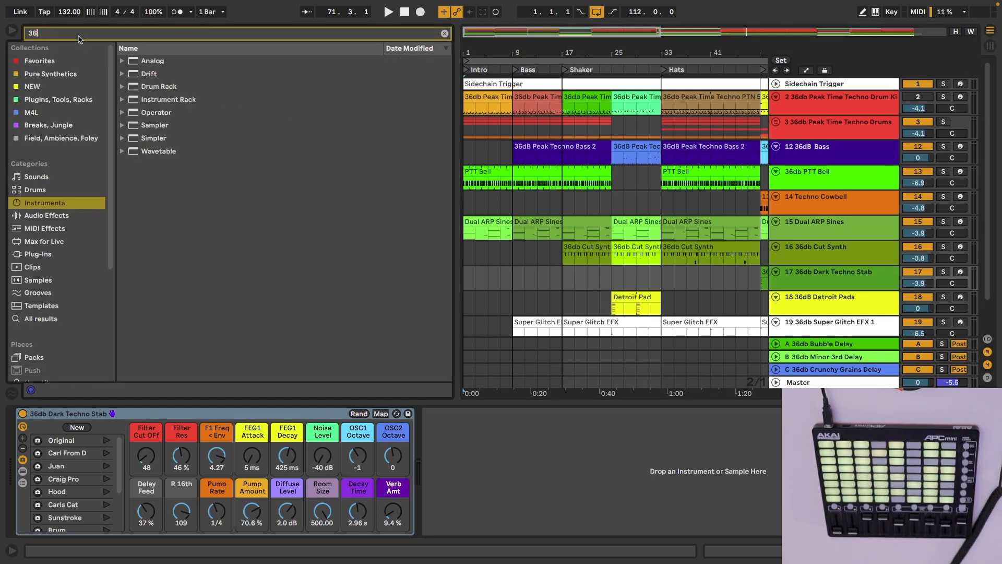
click(122, 99)
click(130, 112)
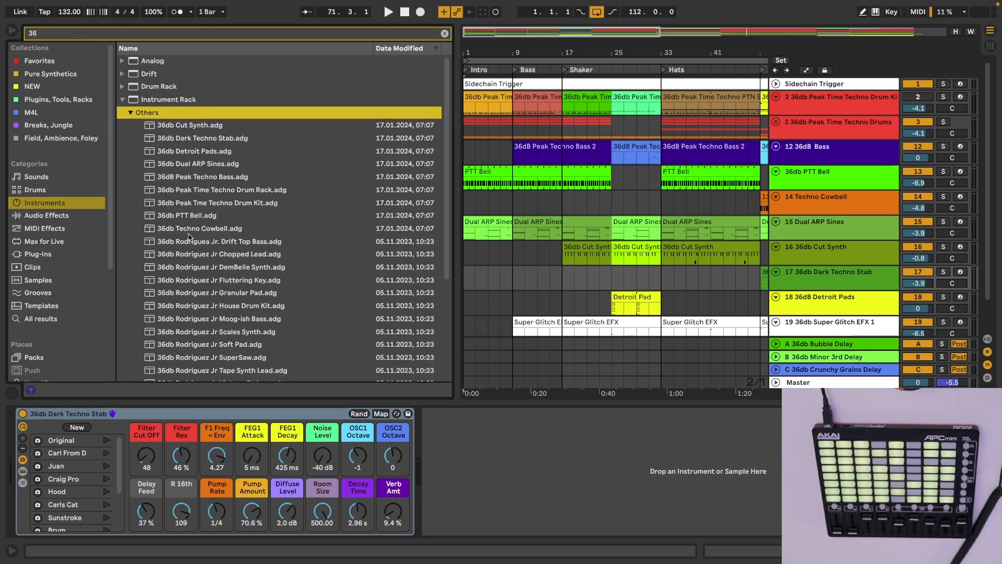
Step: Look through the 36db instrument rack presets in the search results and collapse the Others and Instrument Rack groups
scroll(189, 236, down, 5)
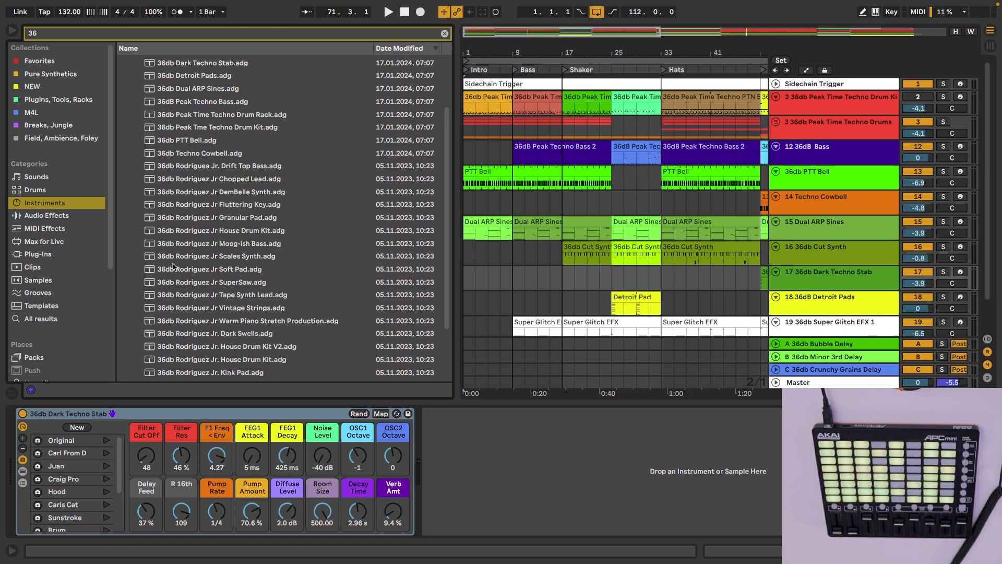
scroll(198, 324, up, 5)
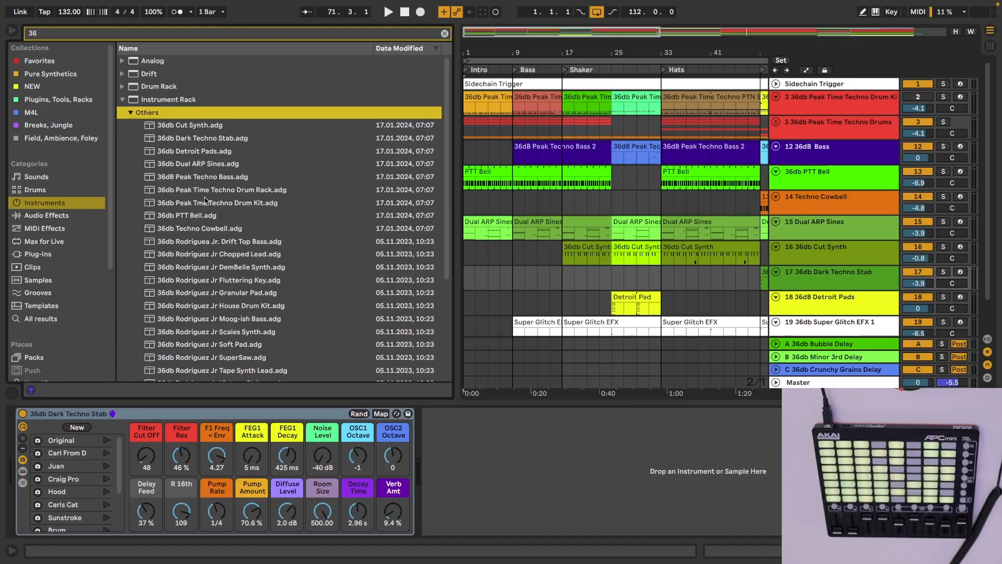
click(131, 113)
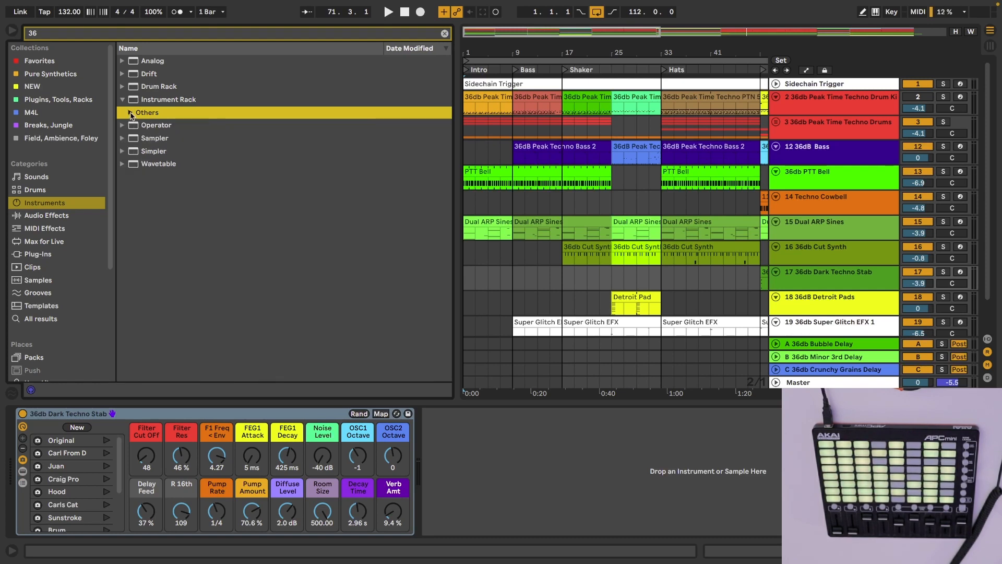
click(122, 99)
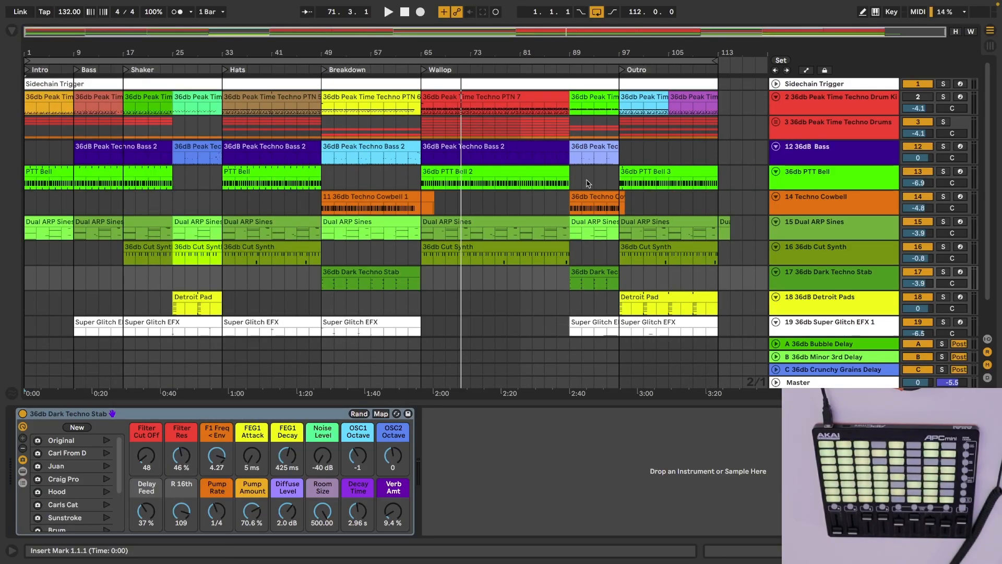
Step: Switch to Session view, examine the MIDI notes of the first Dual ARP Sines clip, and return to the track's devices
key(Tab)
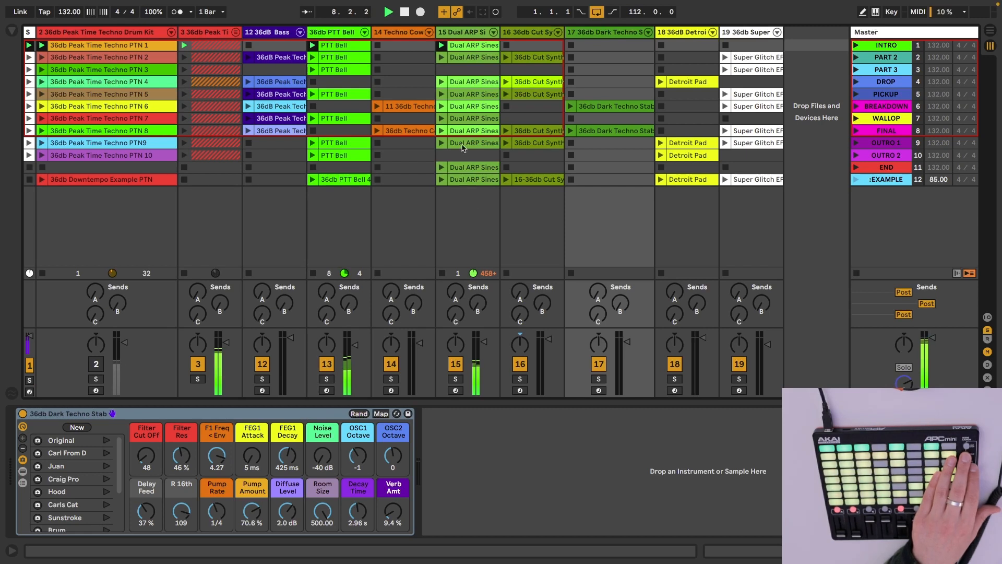
double_click(477, 48)
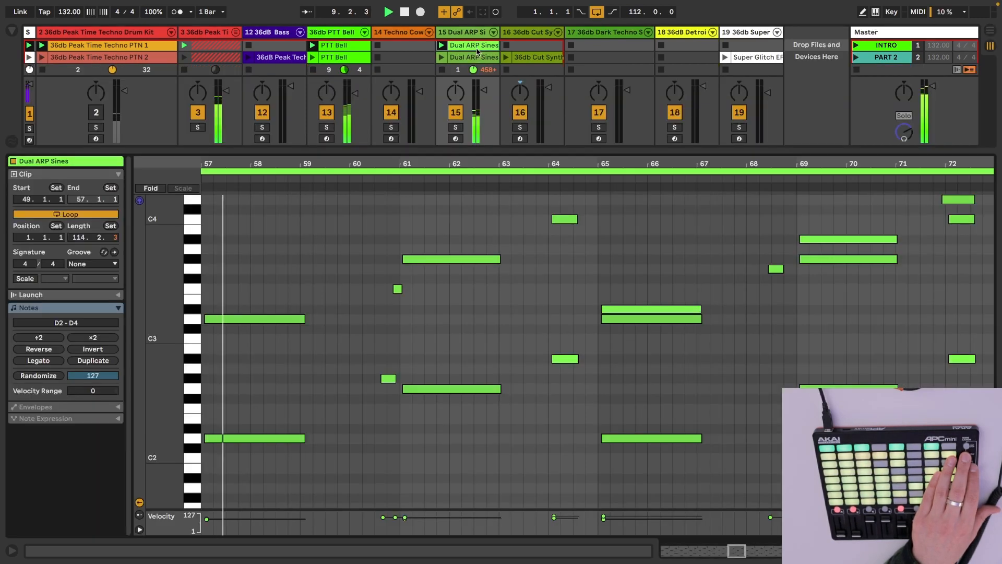
scroll(335, 255, right, 10)
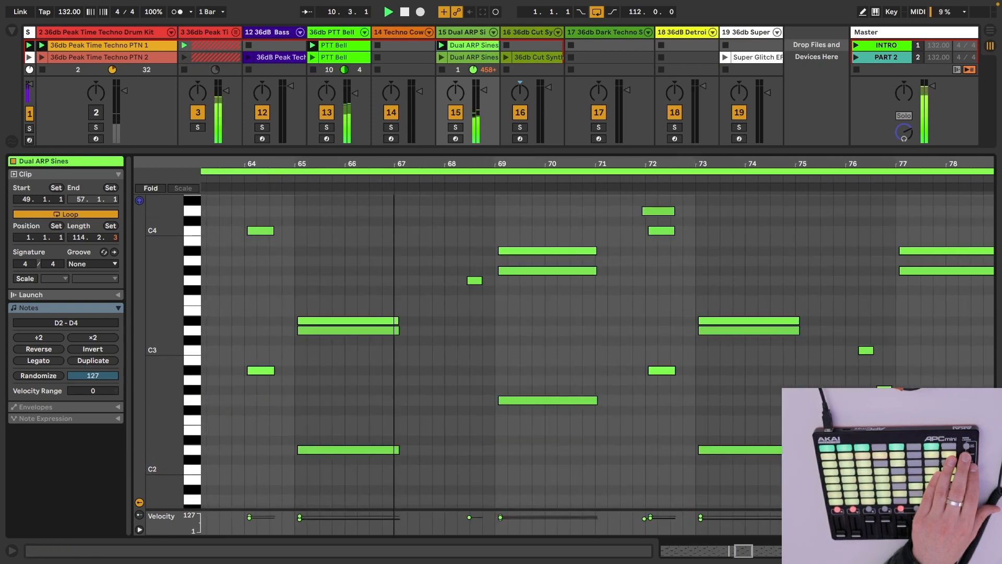
double_click(389, 164)
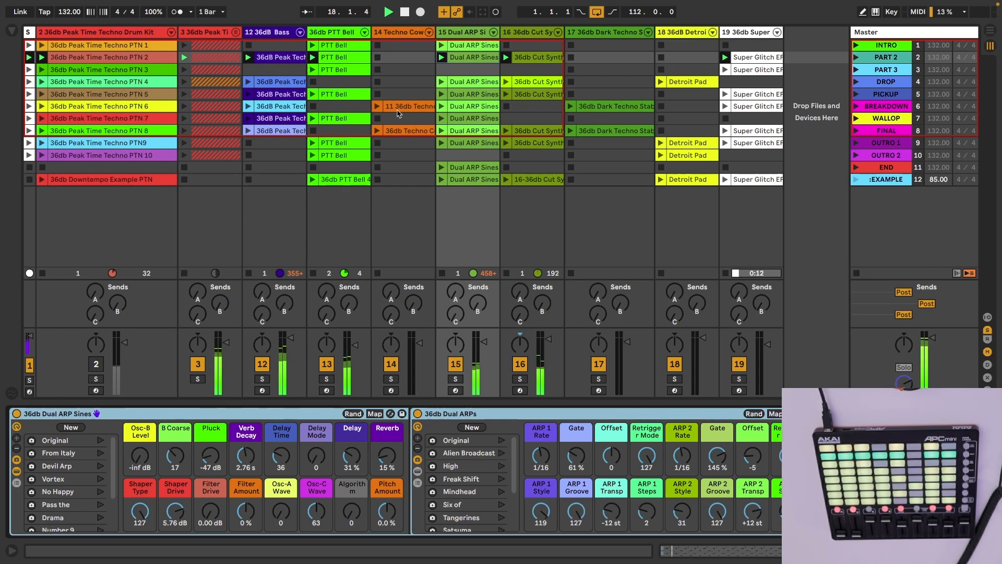
Step: Solo the 12 36dB Bass track and sweep the Filter Cutoff of its Peak Techno Bass rack up to 999
click(258, 34)
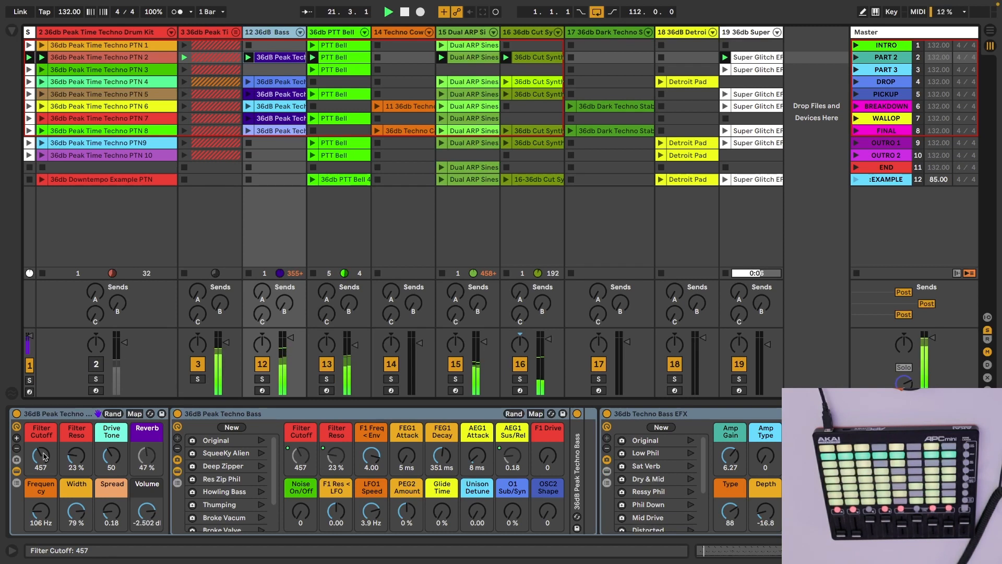
click(262, 380)
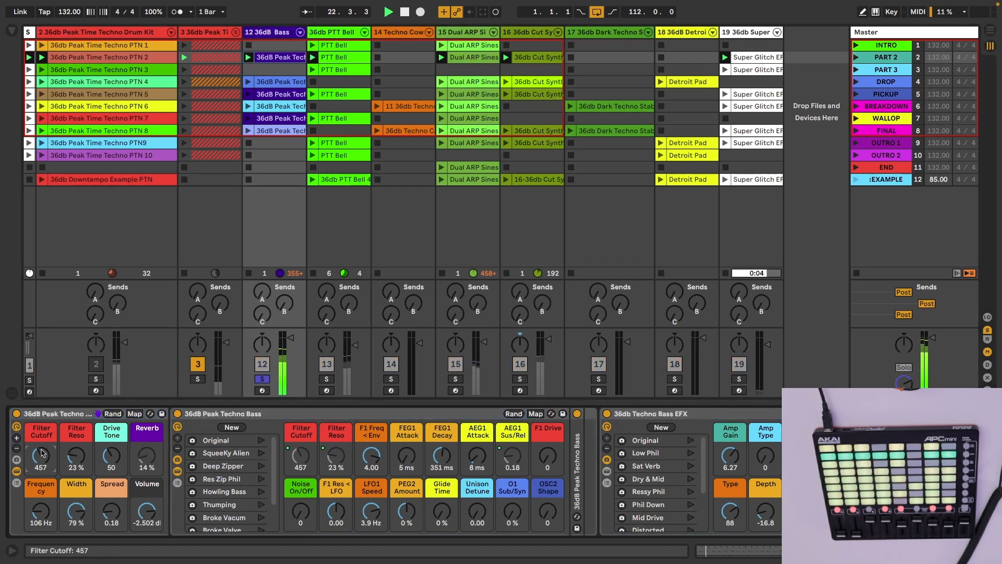
key(ctrl+m)
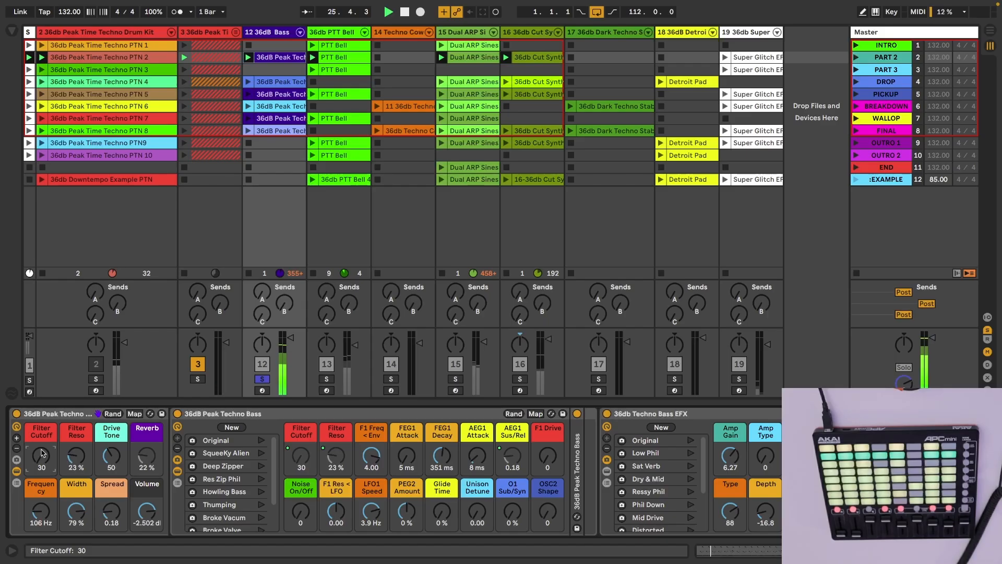
drag(42, 450, 42, 450)
drag(43, 453, 42, 496)
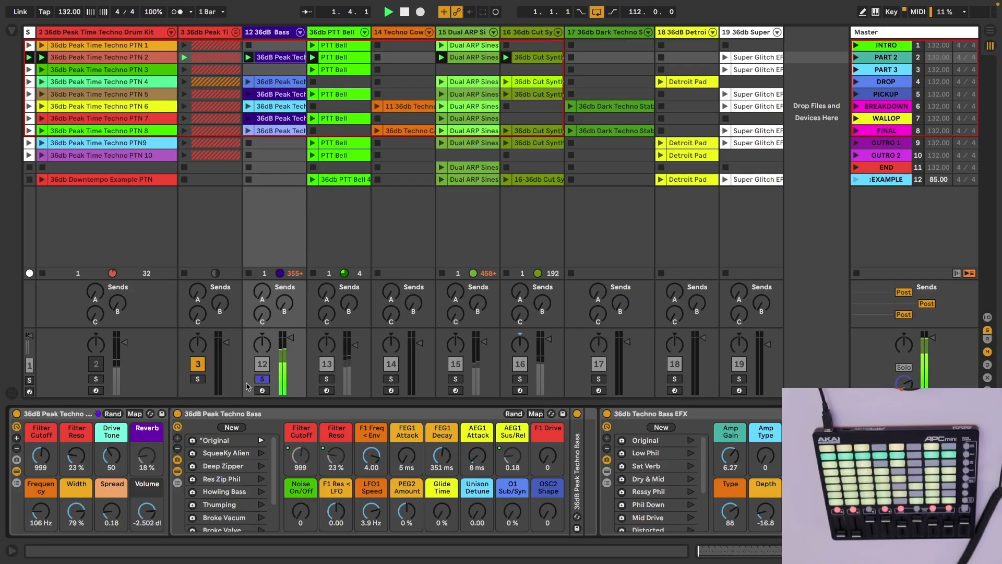
Step: Audition the SqueeKy Alien and Deep Zipper variations of the Peak Techno Bass rack, recall Original, and unsolo the Bass track
click(261, 453)
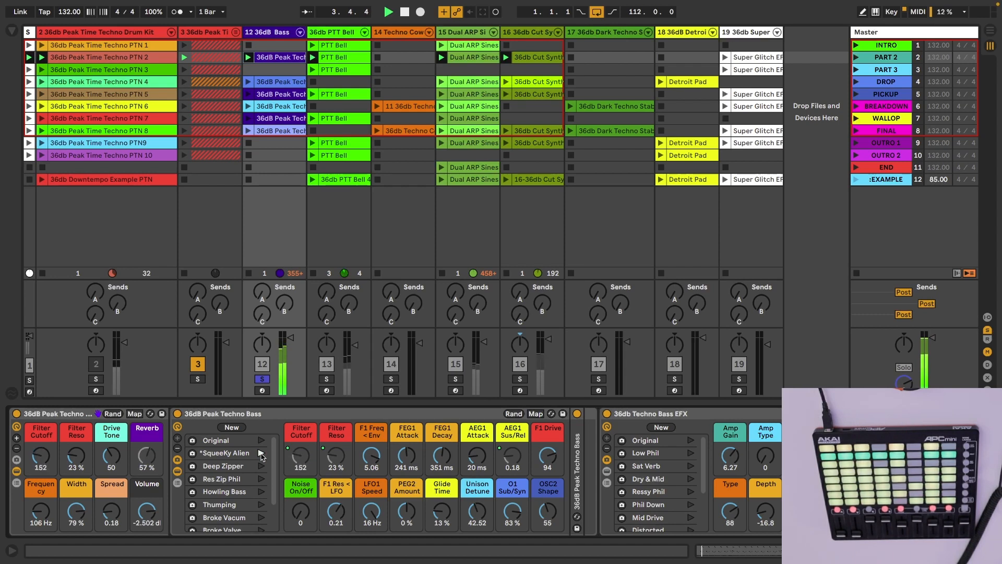
click(261, 466)
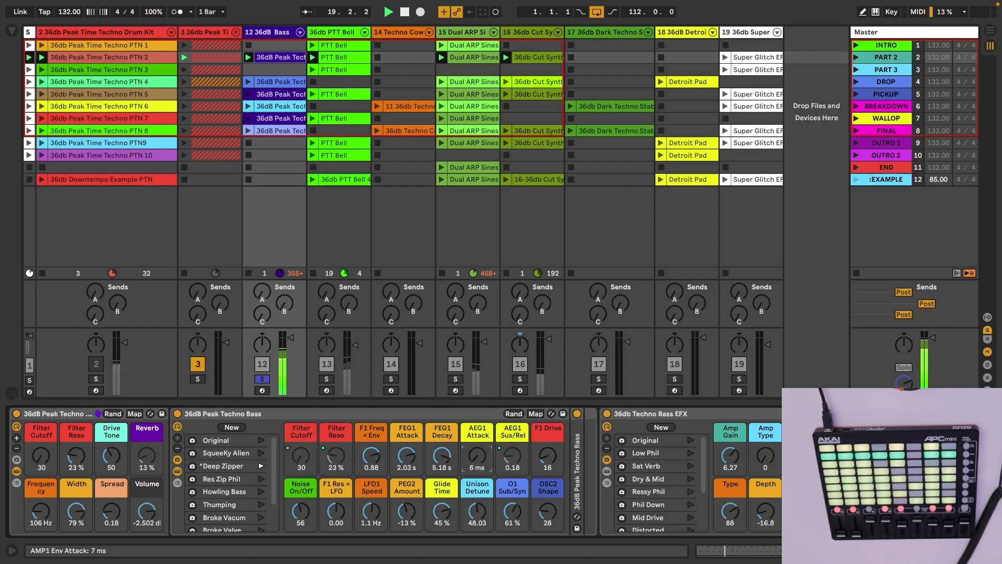
click(261, 441)
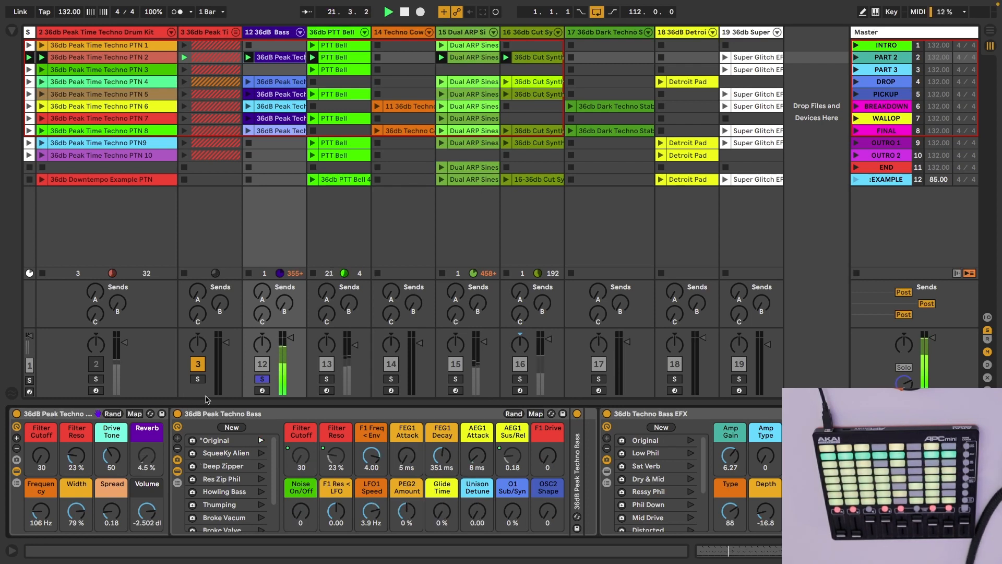
click(260, 380)
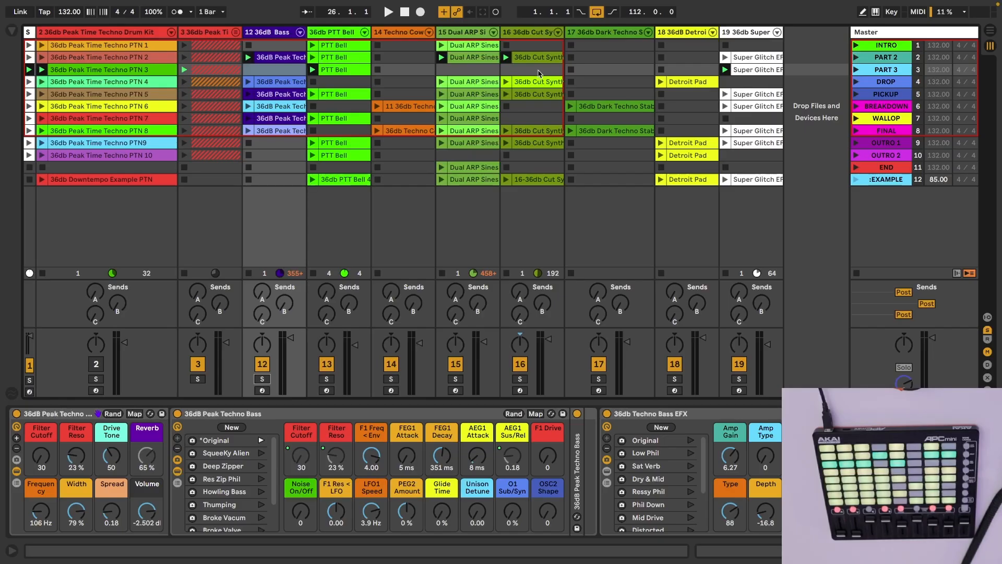
Step: Check the stop button options of the empty Cut Synth slot in PART 3, and launch the PART 3 and DROP scenes
click(527, 75)
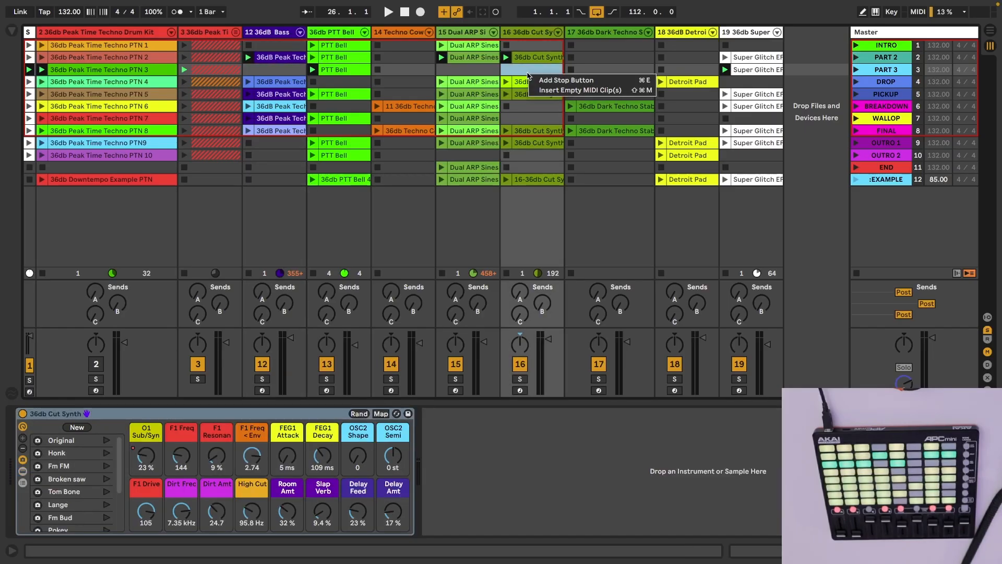
click(857, 69)
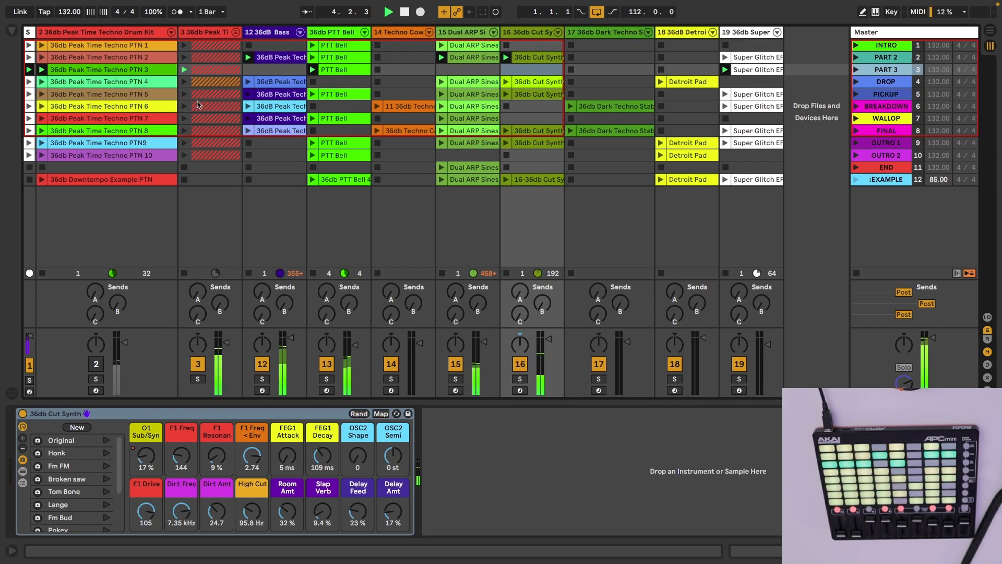
click(856, 82)
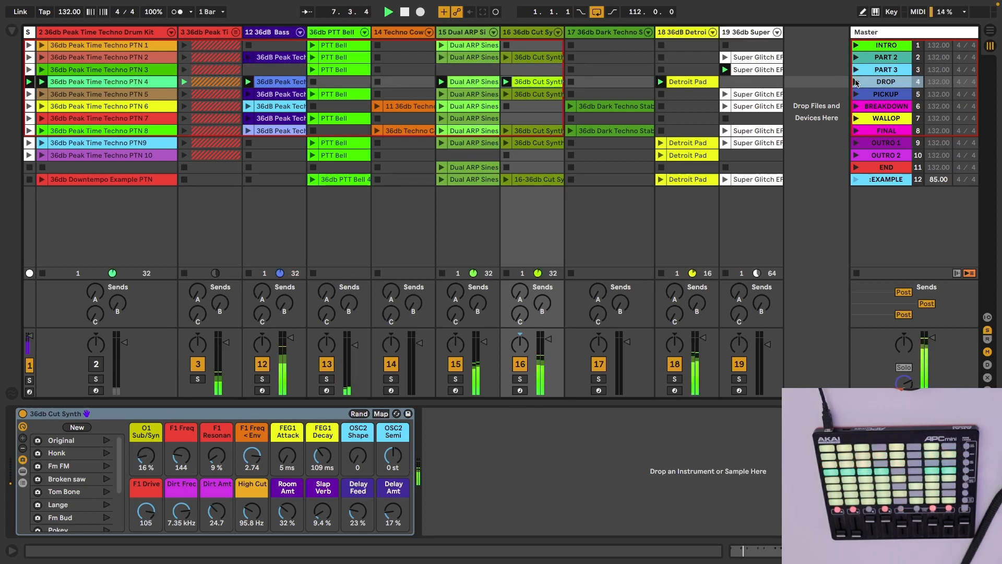
Step: Inspect the 36dB Detroit Pads rack, show the return tracks, and step across them to the Crunchy Grains Delay rack
click(669, 38)
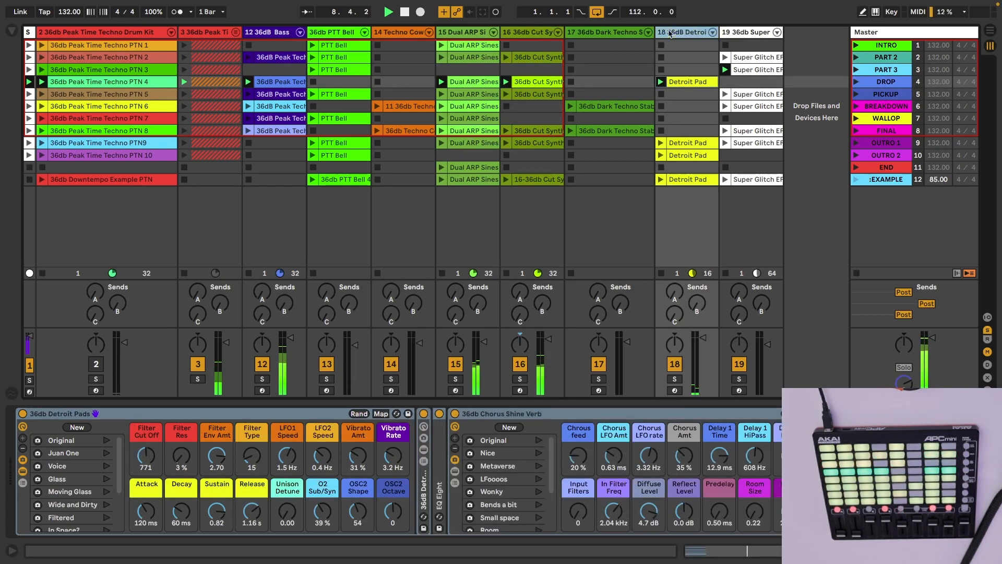
key(ctrl+alt+r)
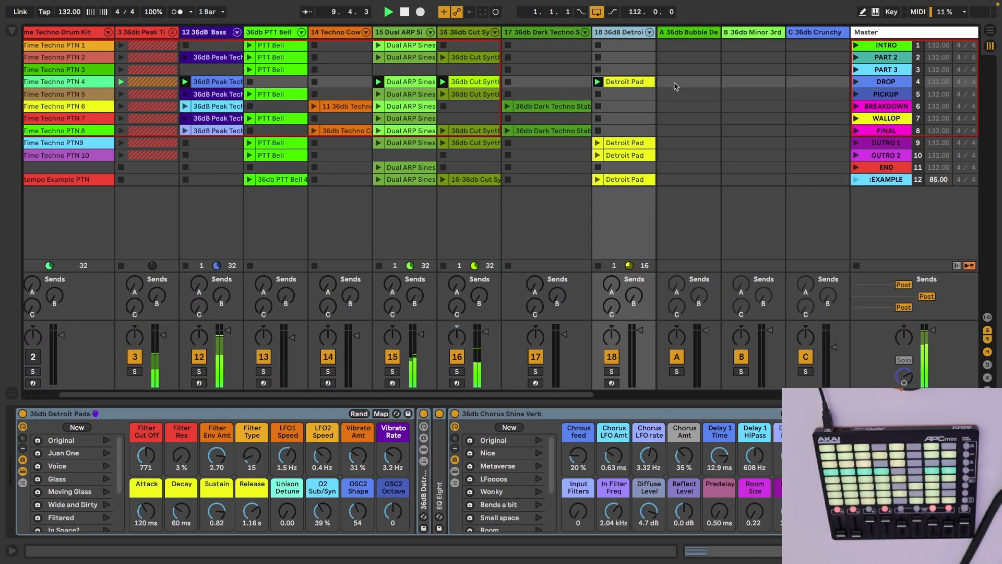
key(Right)
key(Right)
key(Right)
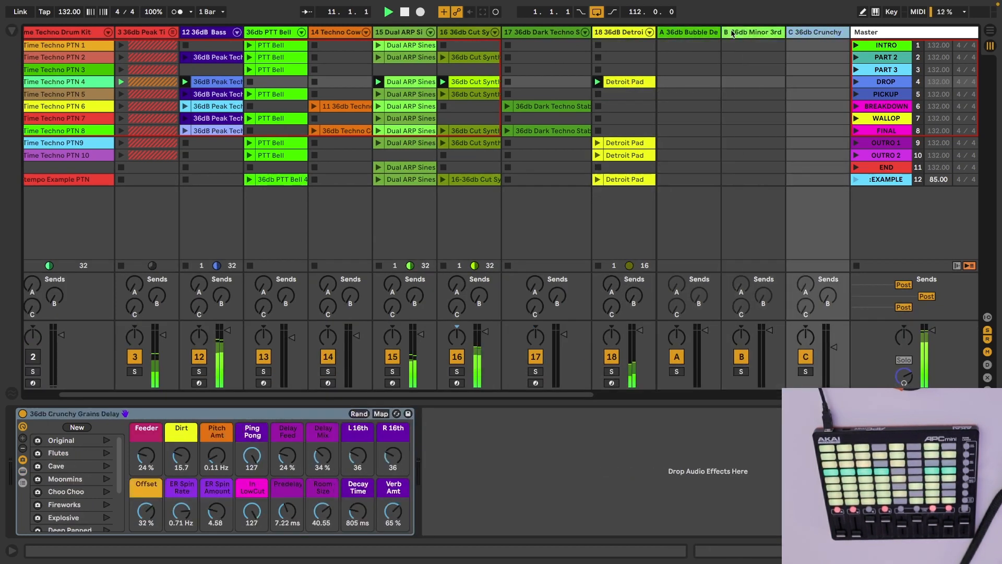
Step: Step back across the return tracks, select the 12 36dB Bass track, and hide the devices inside its nested Peak Techno Bass rack
key(Left)
key(Left)
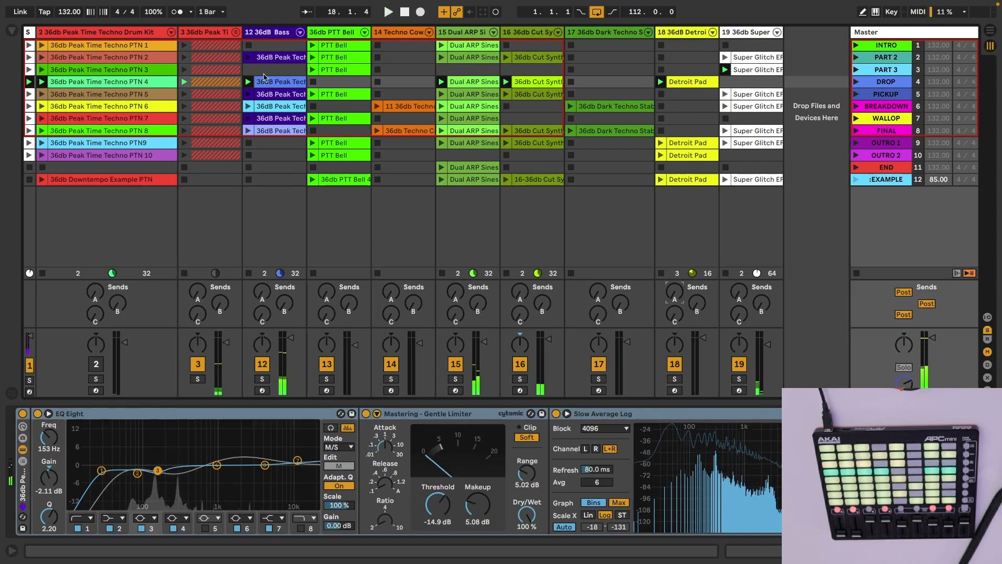
click(270, 32)
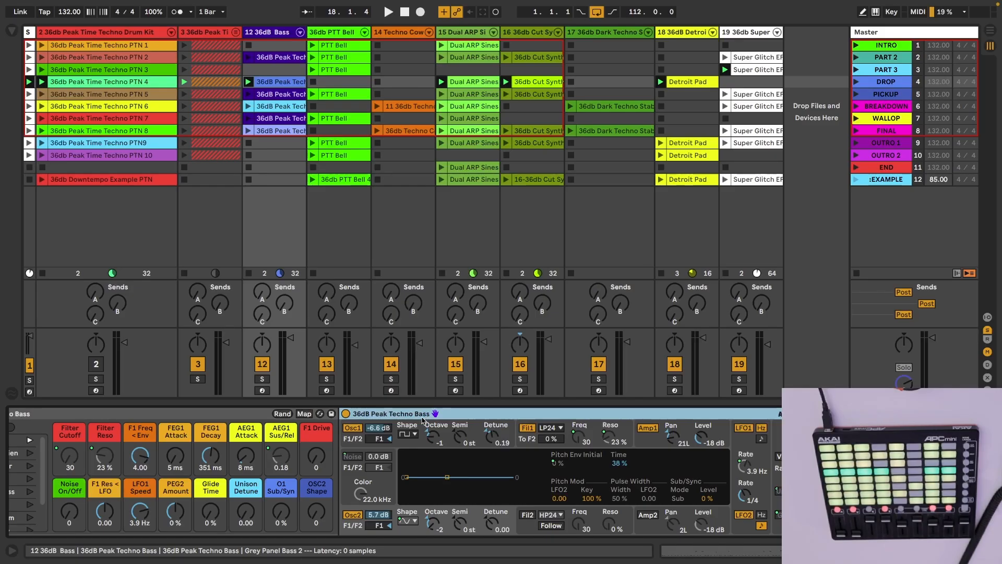
scroll(402, 420, left, 5)
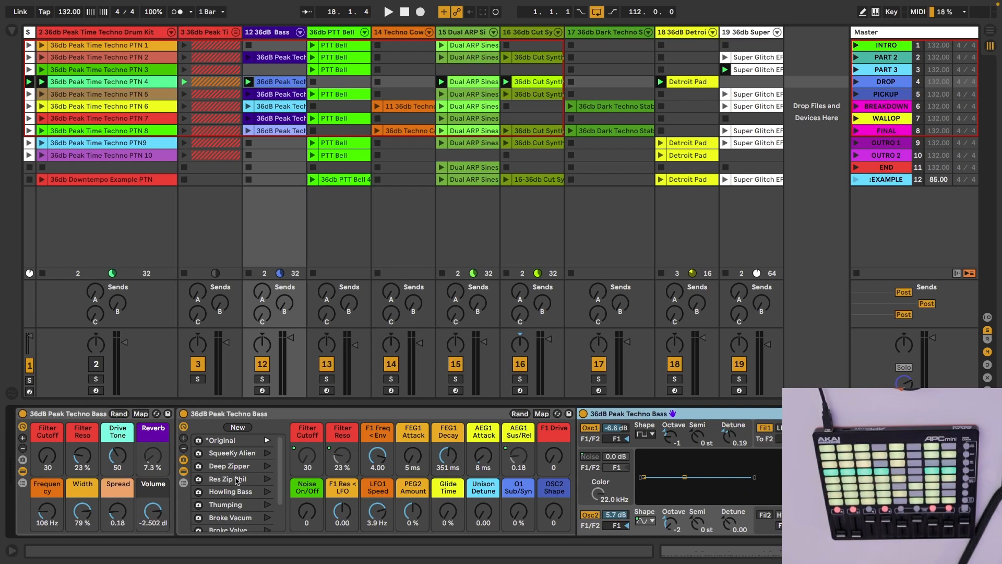
click(185, 473)
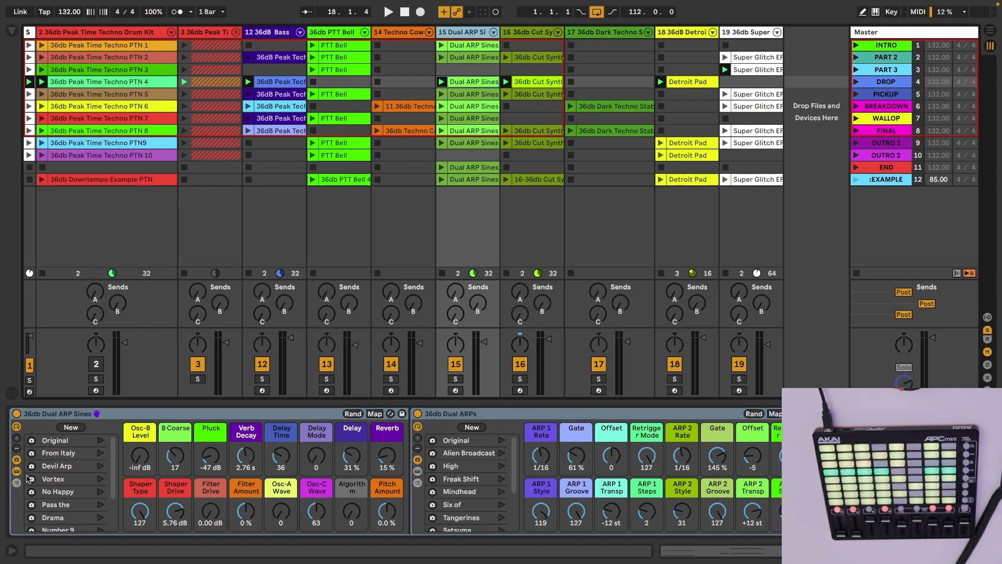
Step: Show the chain list of the 36db Dual ARP Sines rack and inspect its Operator chain and the neighbouring Dual ARPs rack
click(16, 482)
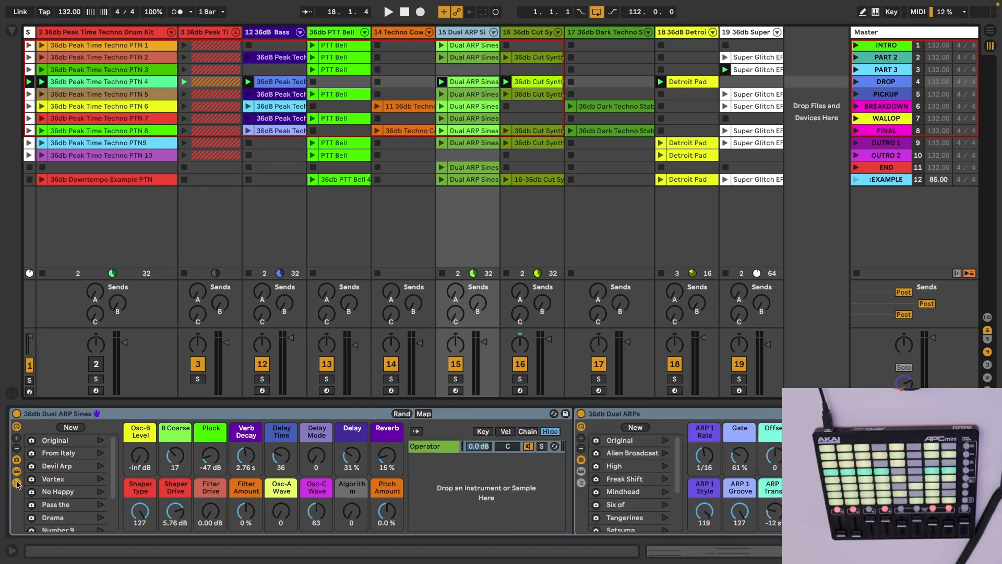
double_click(432, 449)
double_click(432, 450)
scroll(581, 468, right, 3)
scroll(581, 472, right, 3)
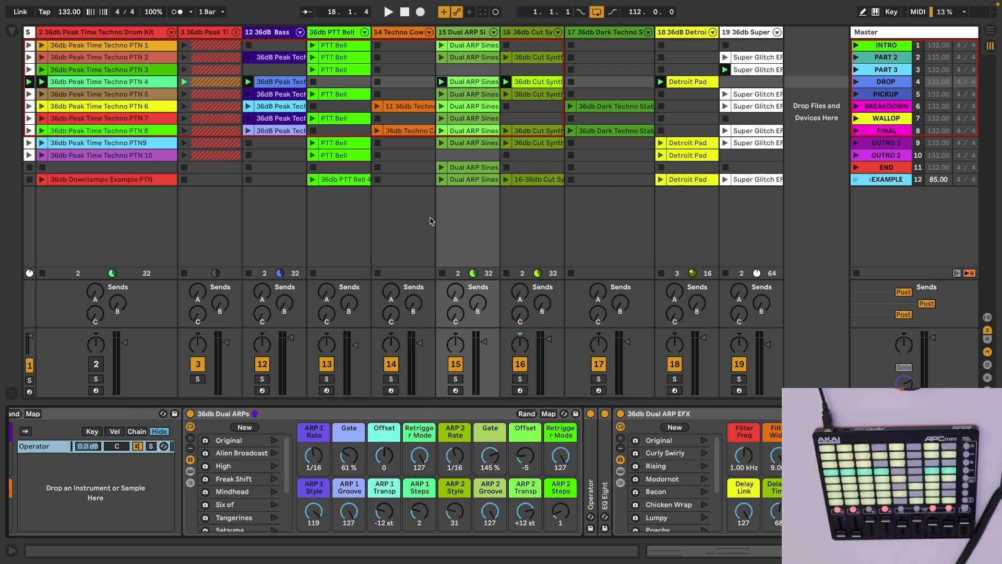
Step: Launch the PICKUP scene and audition the Alien Broadcast and High variations of the Dual ARPs rack with track 15 temporarily soloed
click(856, 95)
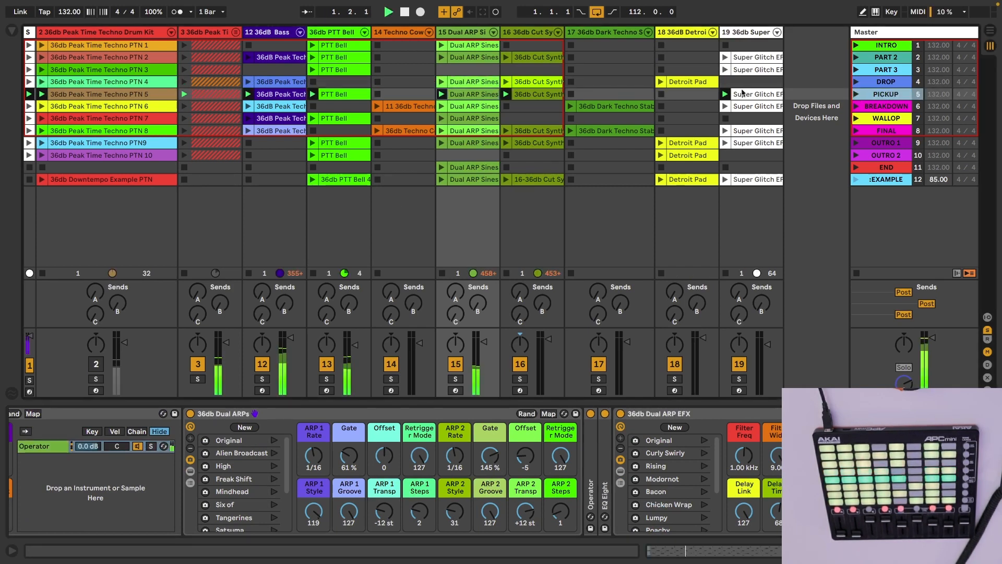
click(455, 379)
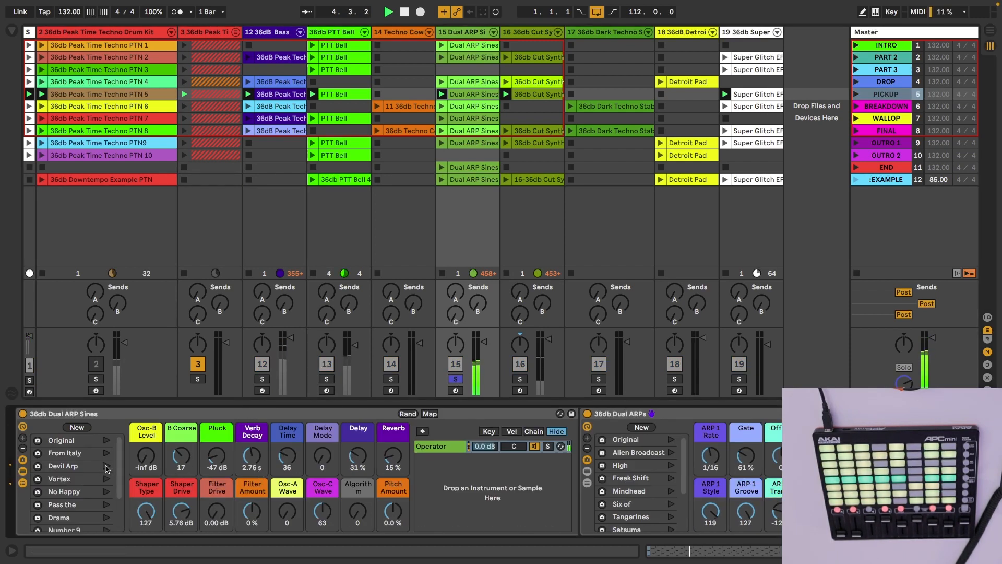
scroll(493, 470, right, 3)
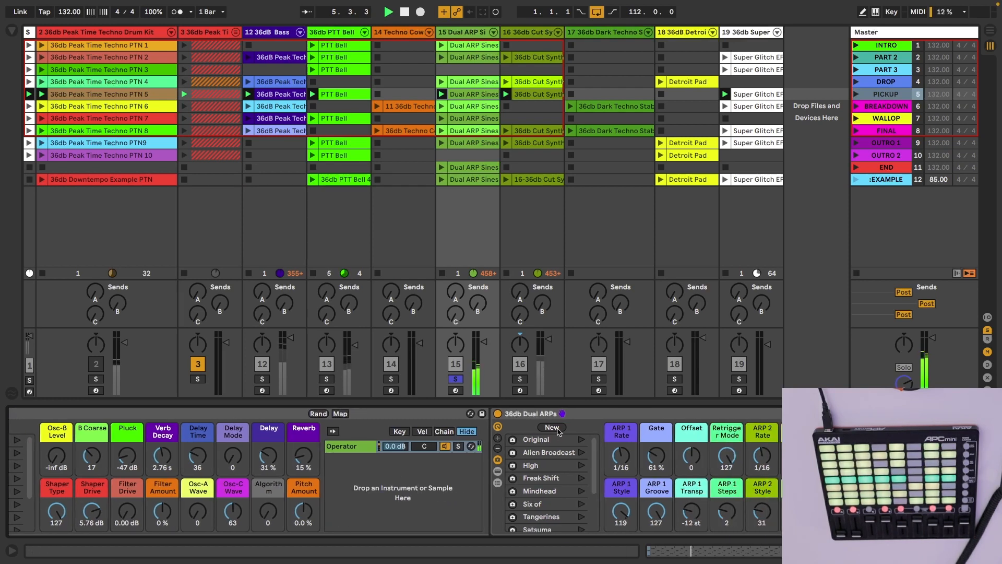
click(582, 453)
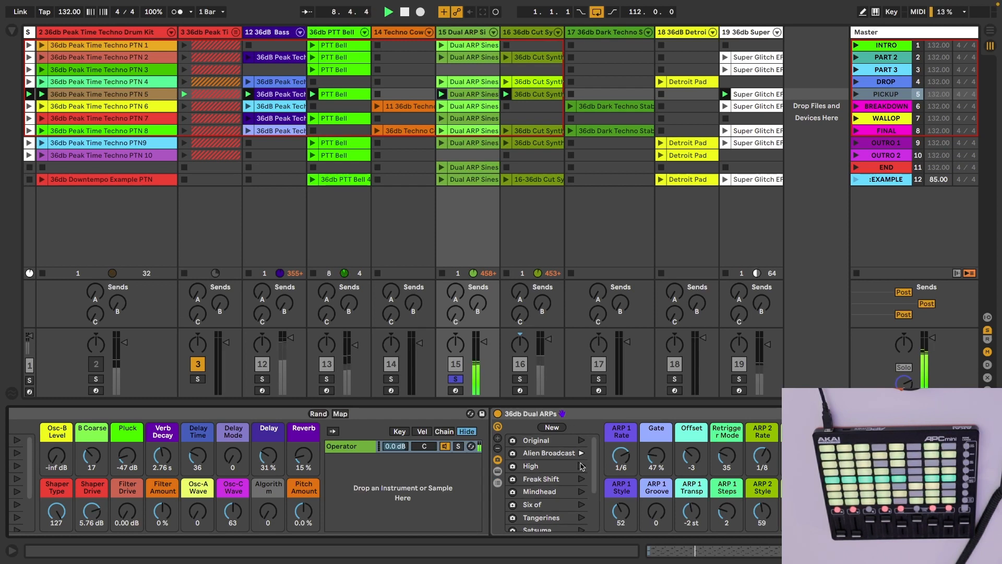
click(582, 466)
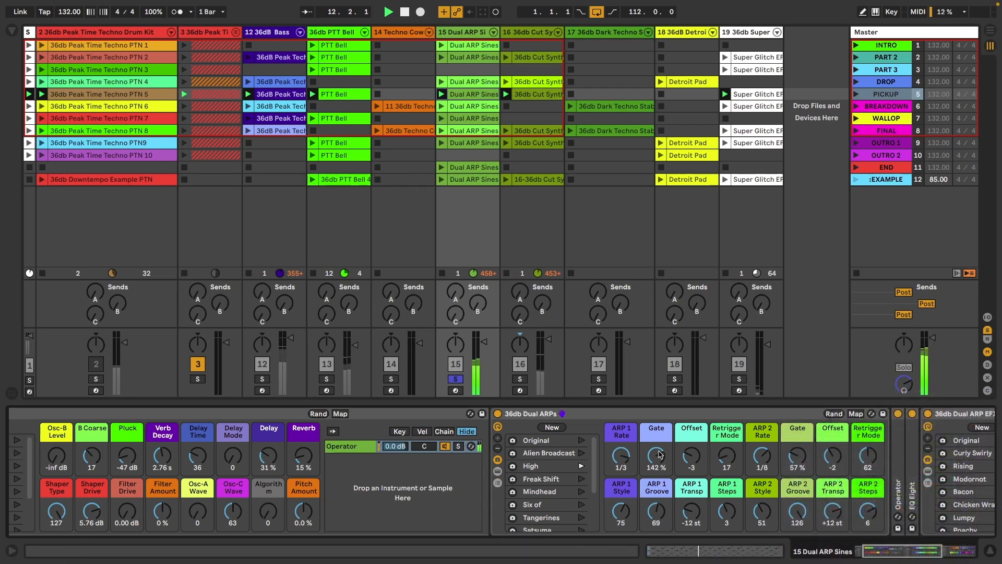
click(453, 380)
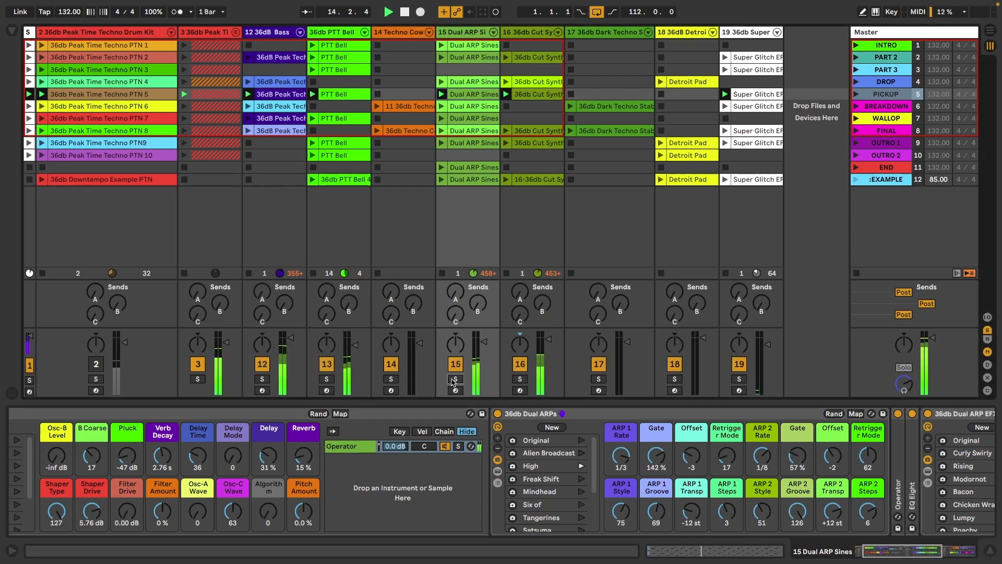
Step: Recall the Howling Bass variation of the Peak Techno Bass rack on track 12 and set its AEG1 Attack to 5 ms
click(267, 32)
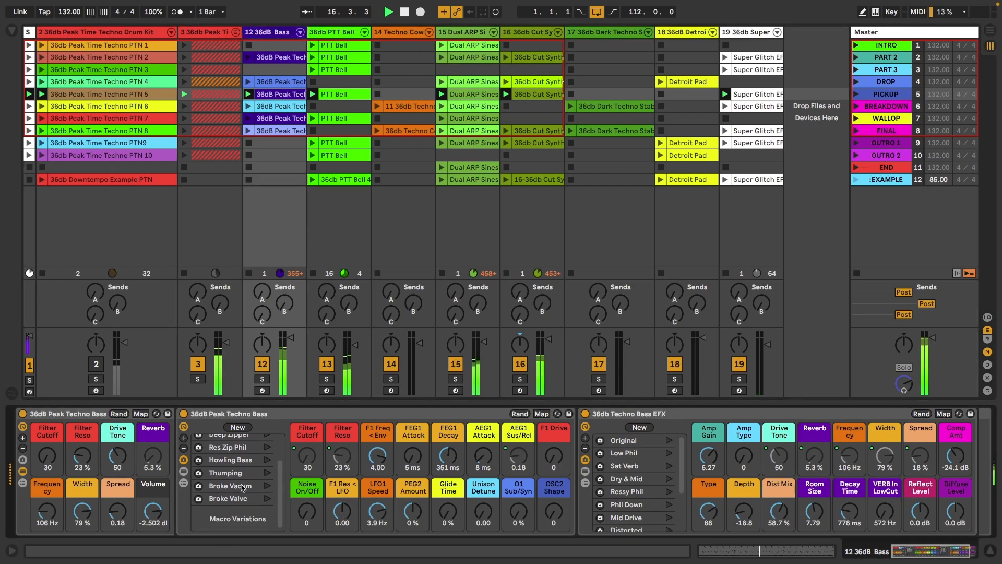
click(266, 460)
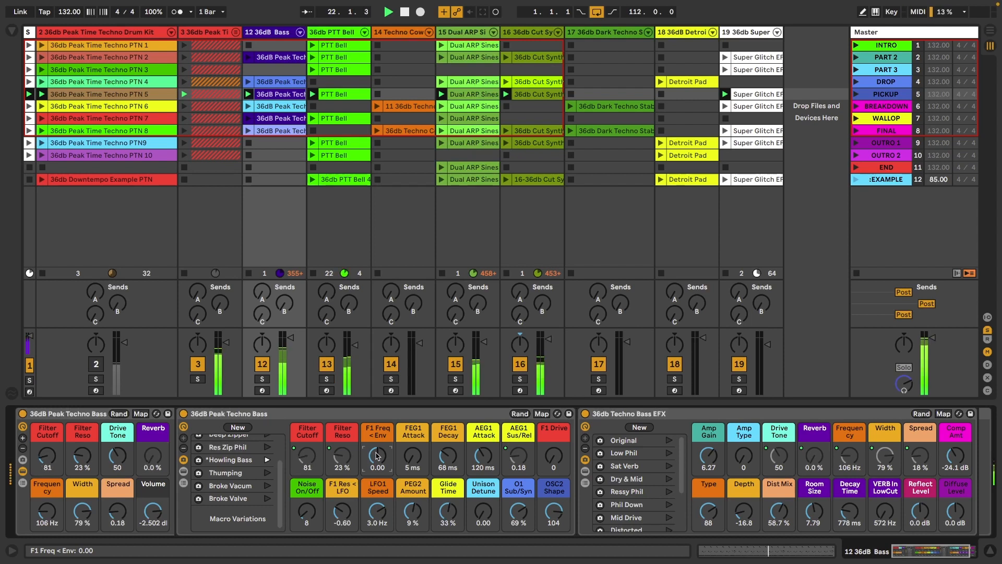
double_click(485, 455)
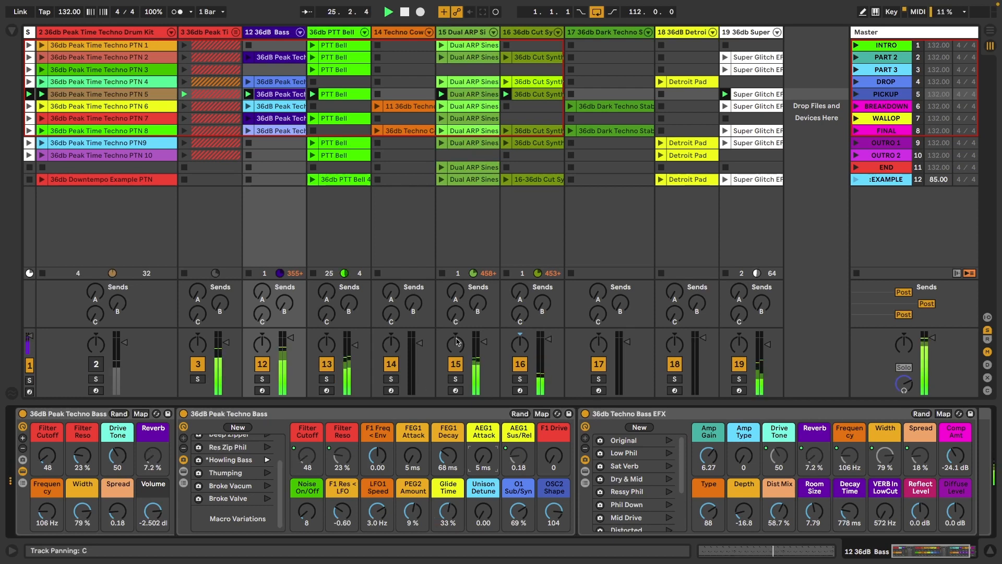
Step: Unfold the drum group tracks, create a clip in the PICKUP slot of 7 36db Clap, and draw Techno Clap notes on beats 2 and 4
click(173, 33)
click(275, 36)
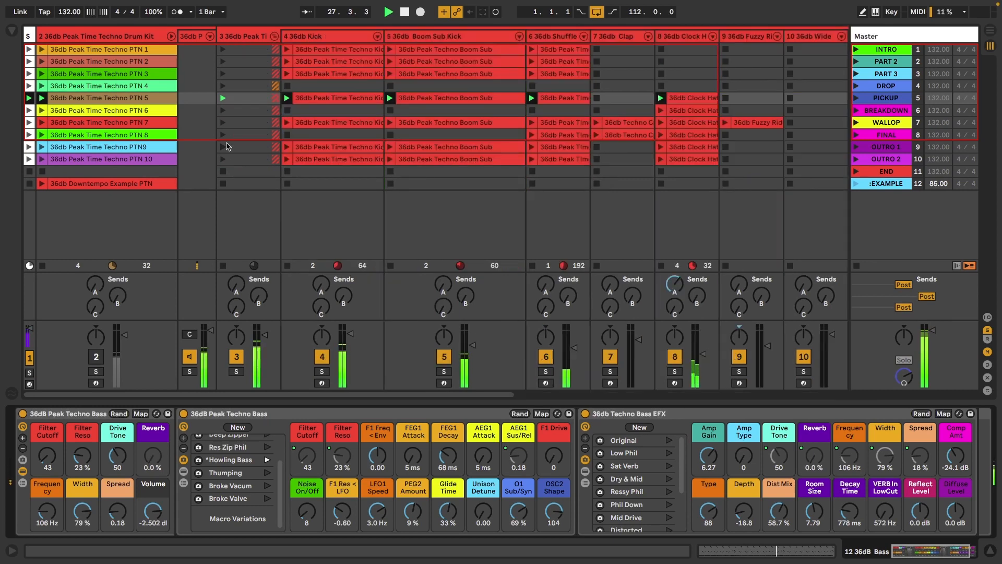
scroll(399, 109, right, 4)
double_click(399, 106)
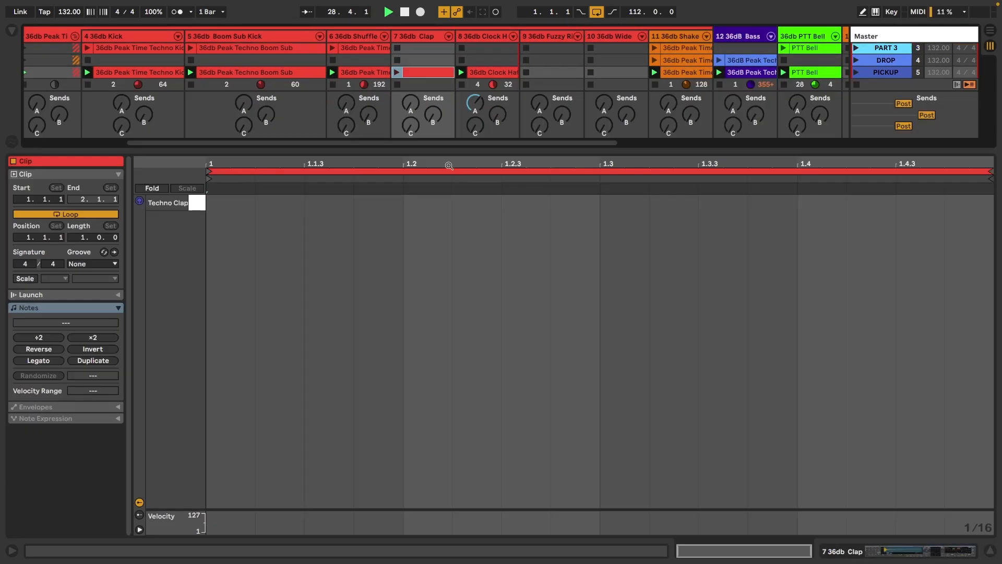
click(438, 203)
click(821, 202)
key(shift+Tab)
Step: Launch the new PICKUP clap clip and look through the Techno Clap's Delay and Reverb devices
click(397, 97)
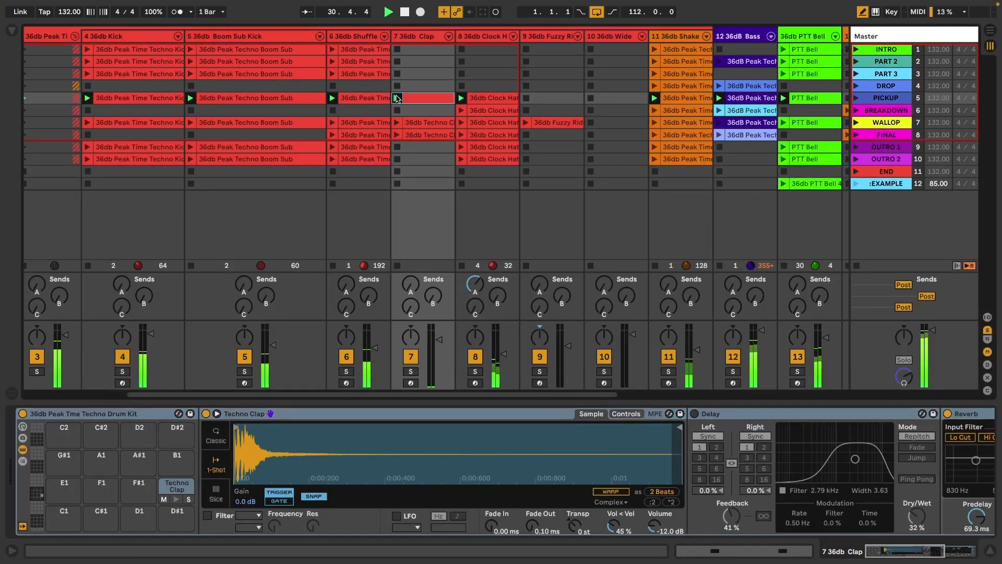
click(432, 98)
key(shift+Tab)
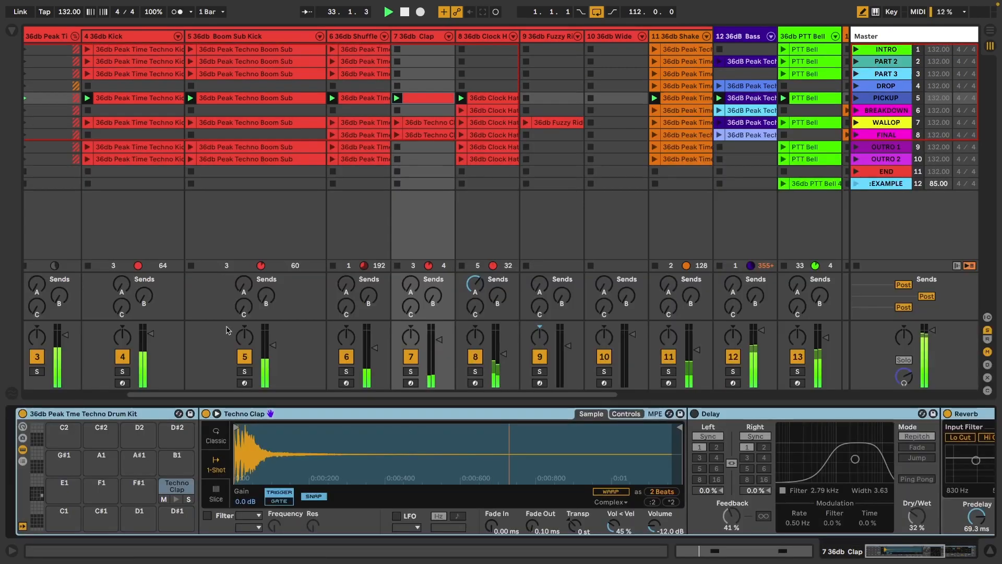
scroll(293, 480, right, 10)
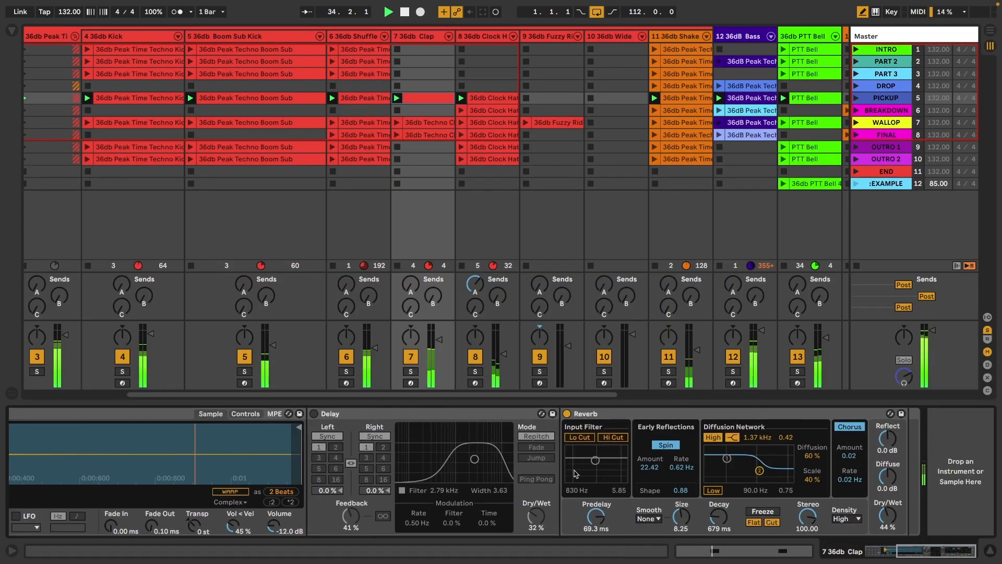
scroll(292, 480, left, 10)
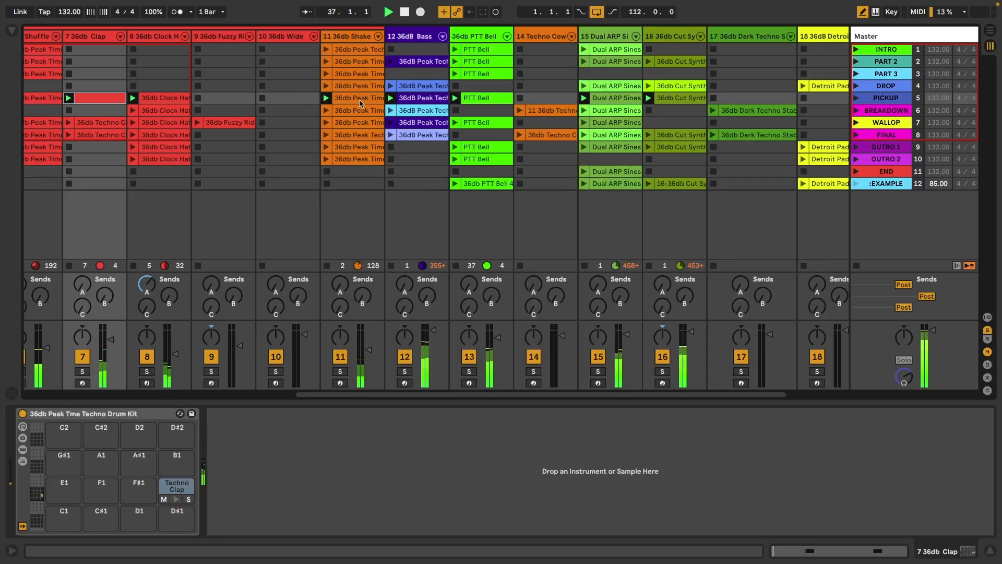
Step: Launch the BREAKDOWN and INTRO clips on the 11 36db Shaker 2 track, followed by the FINAL clip on 8 36db Clock Hat
scroll(386, 124, right, 3)
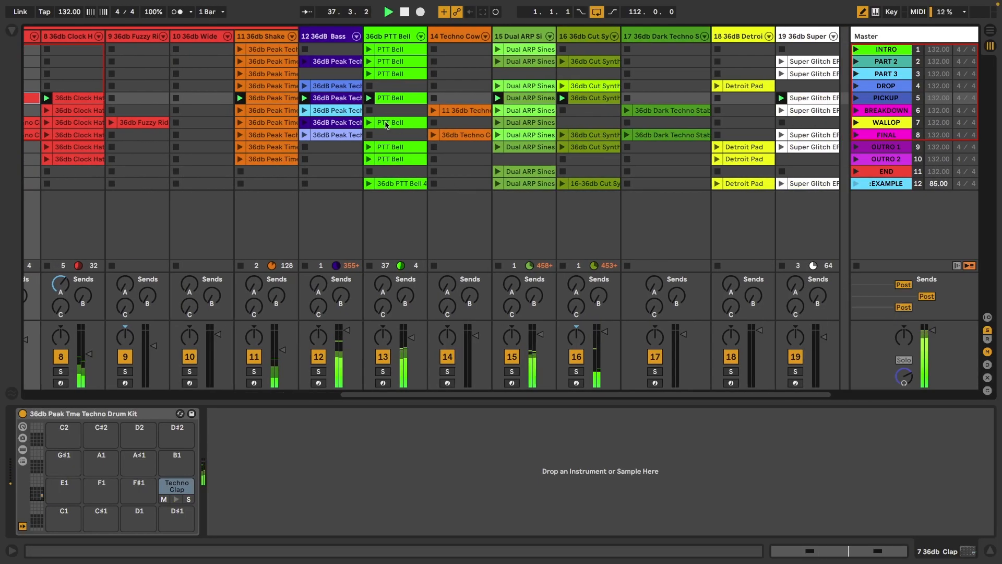
click(240, 110)
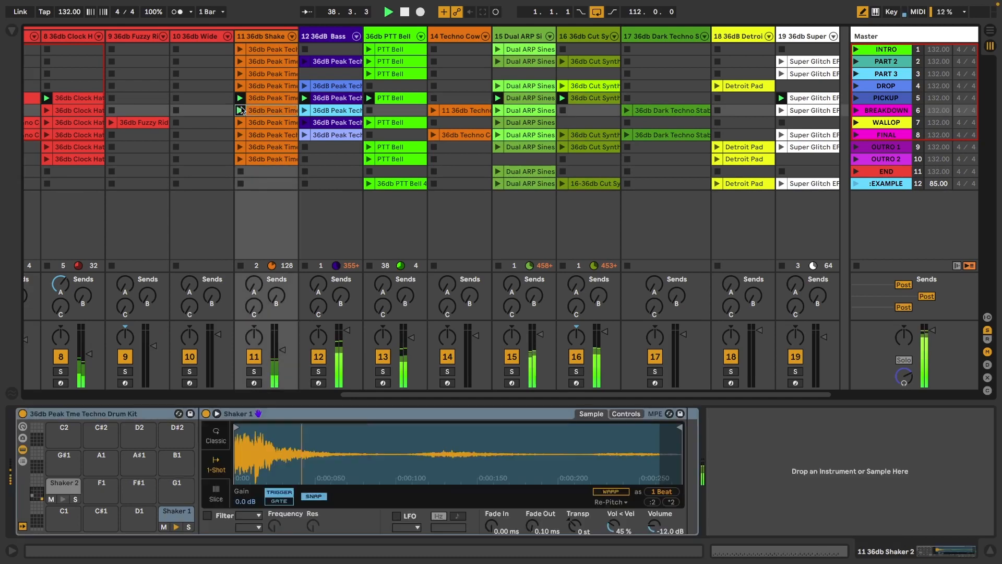
scroll(230, 126, left, 3)
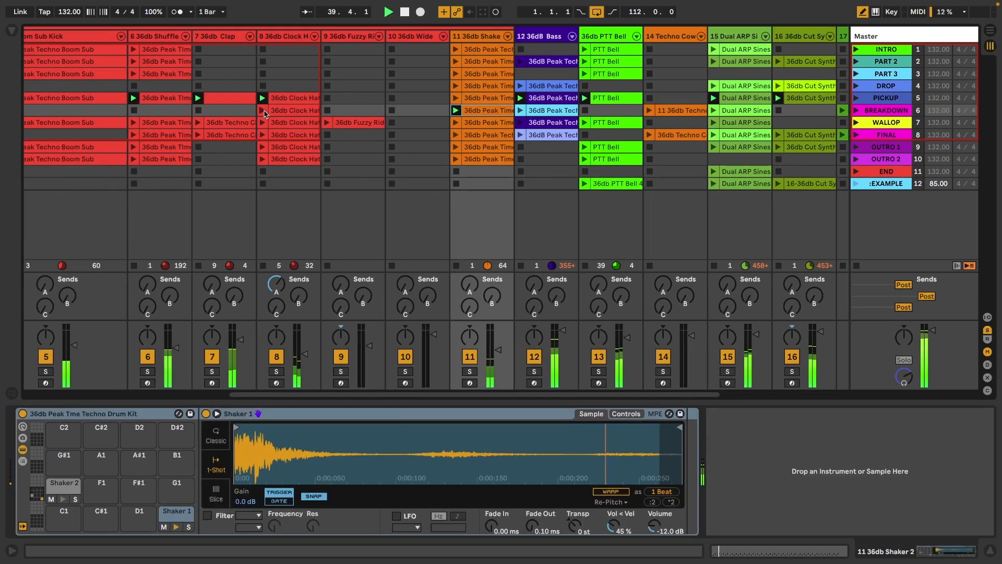
click(458, 49)
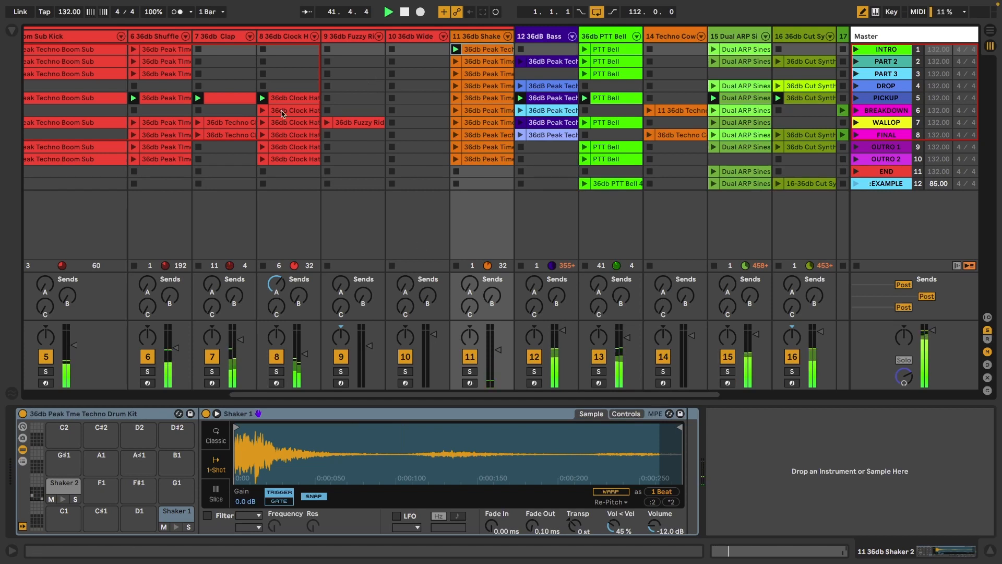
scroll(282, 114, left, 3)
click(432, 136)
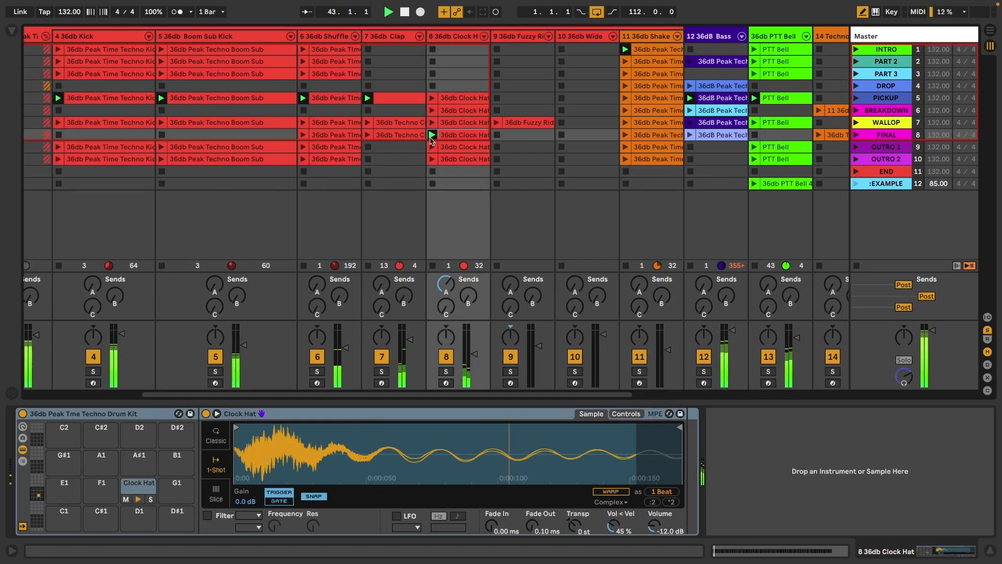
Step: Display the 16 36db Cut Synth rack, and recall the From Italy variation of the Dual ARP Sines rack on track 15
scroll(431, 140, right, 2)
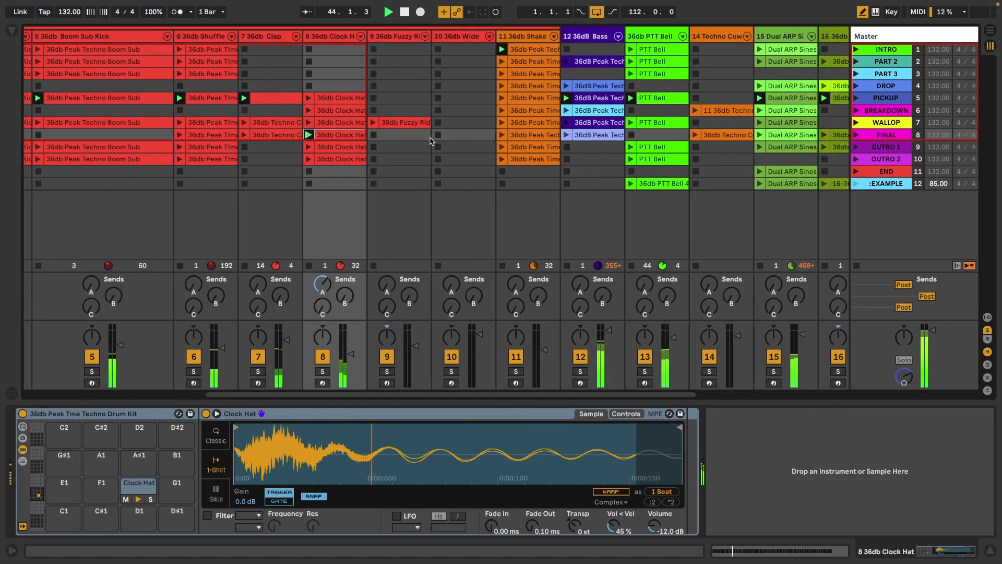
scroll(431, 141, right, 5)
click(547, 36)
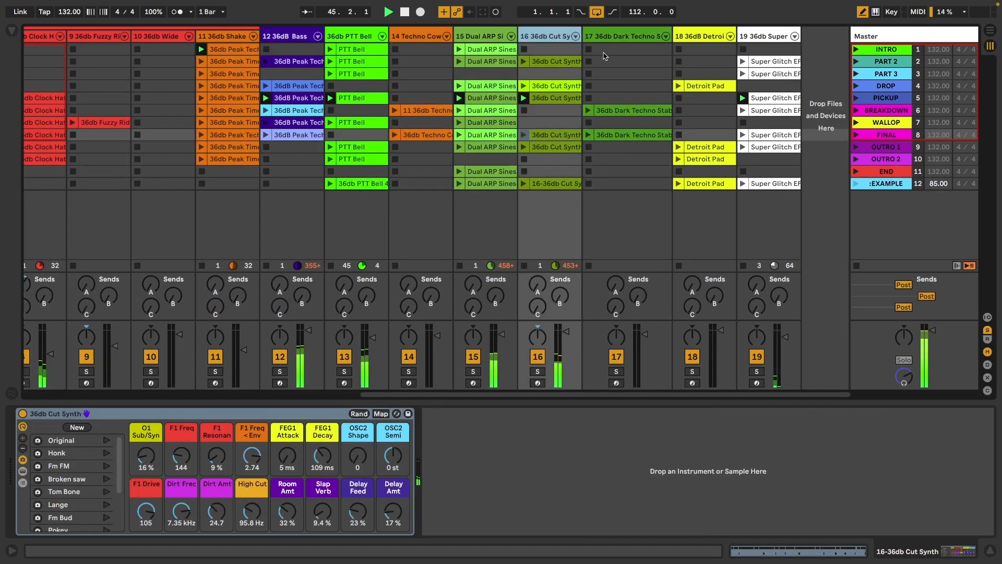
click(472, 35)
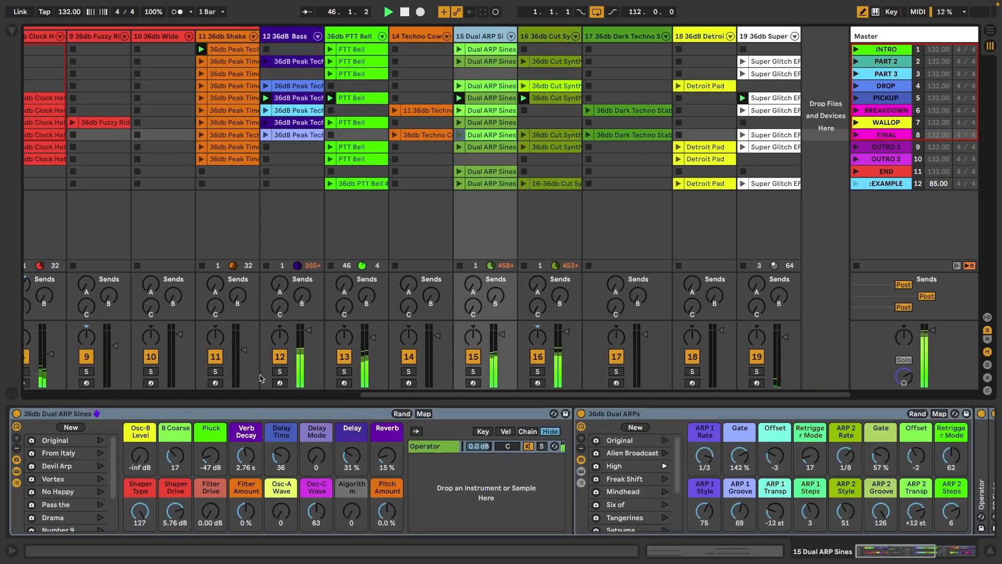
click(100, 454)
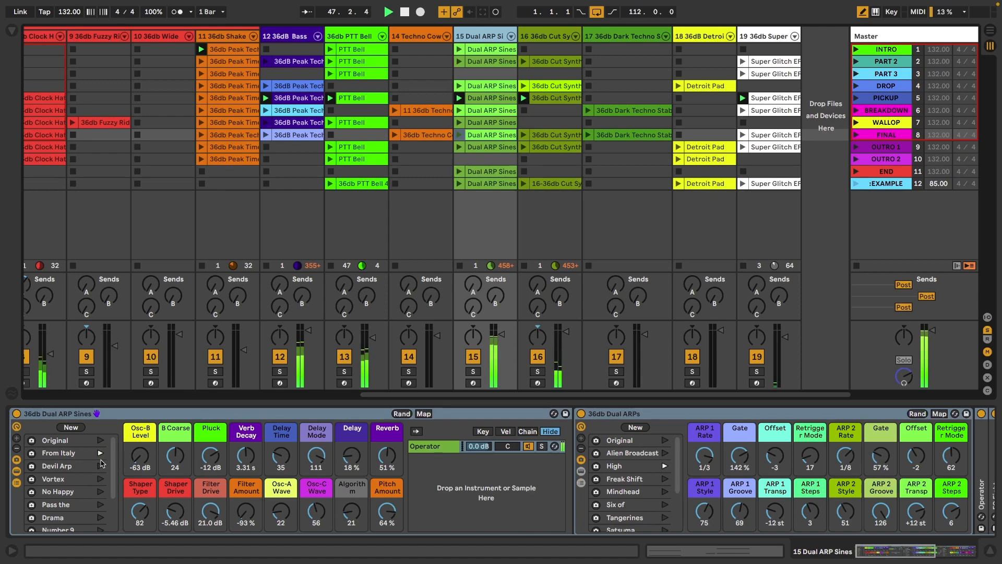
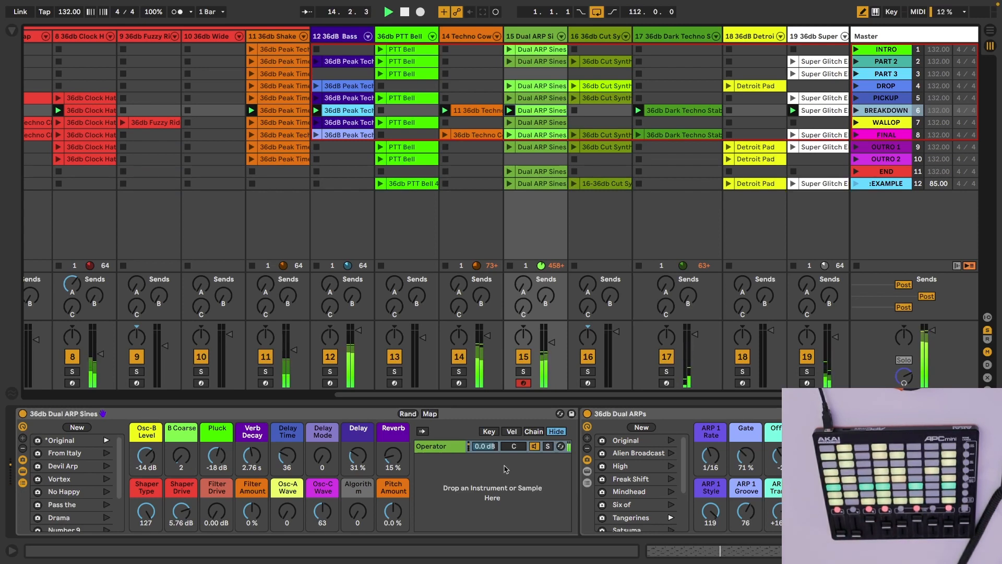
Step: Select the 16 36db Cut Synth track, launch the WALLOP scene, and fold the drum tracks of group track 3
click(599, 218)
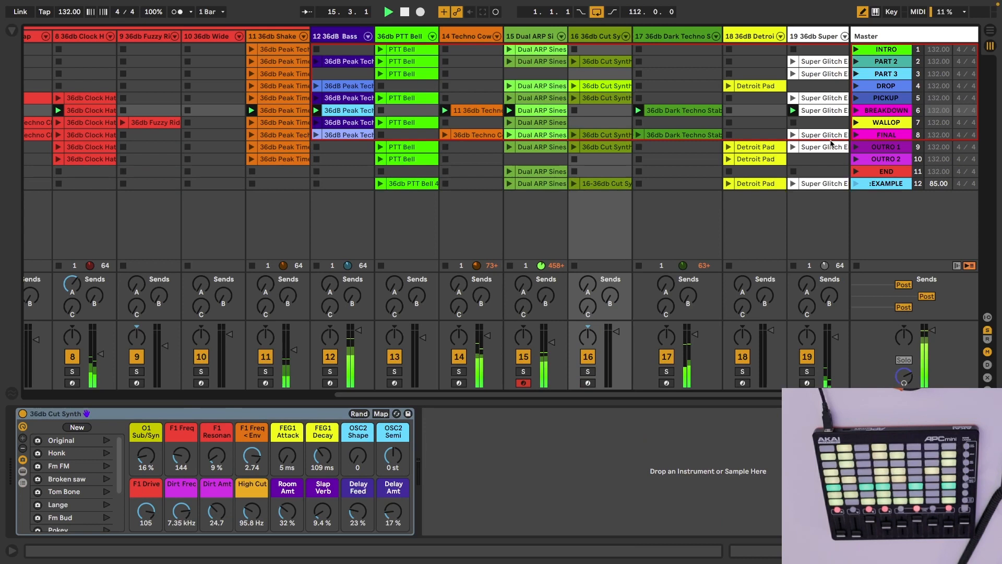
click(856, 123)
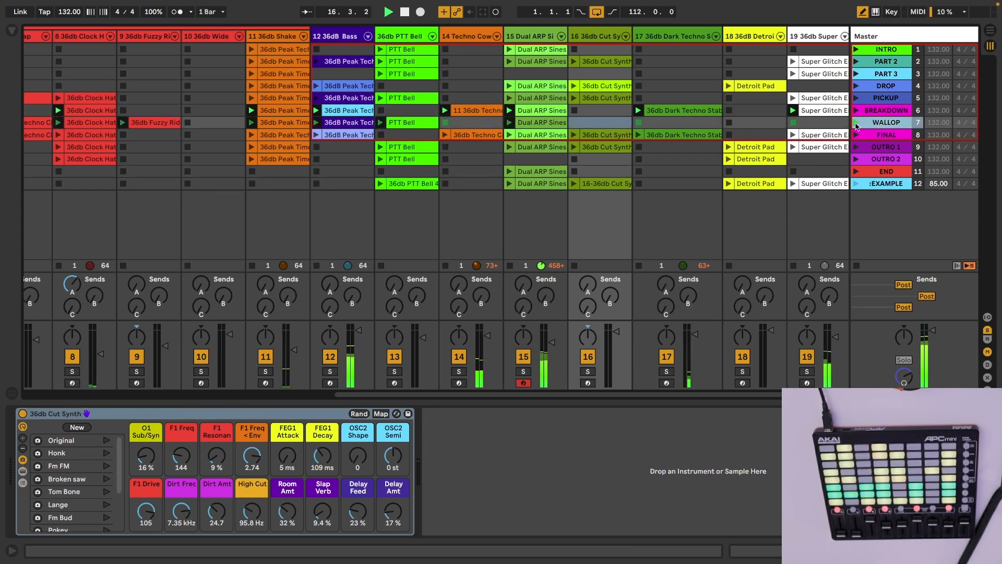
scroll(410, 123, left, 10)
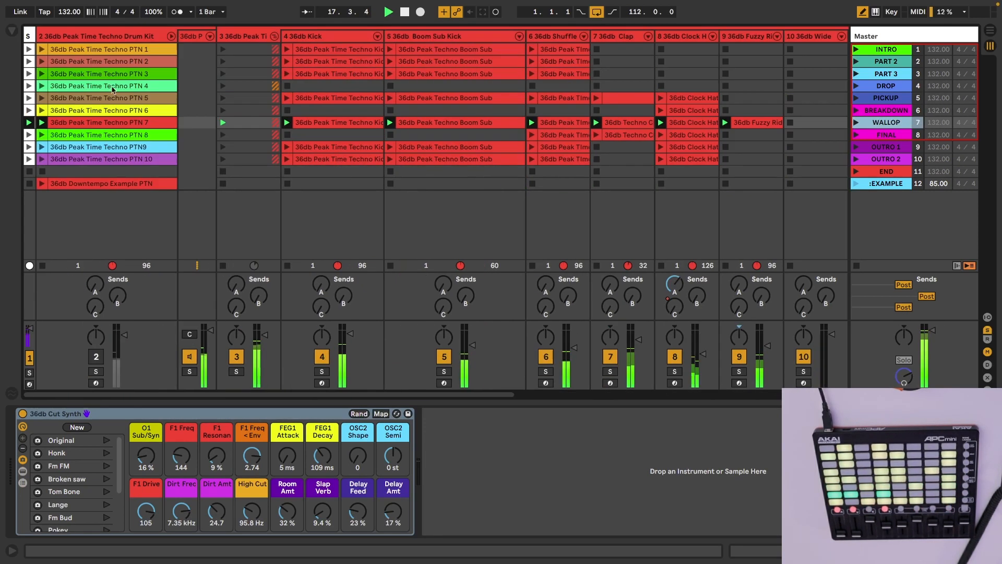
click(274, 36)
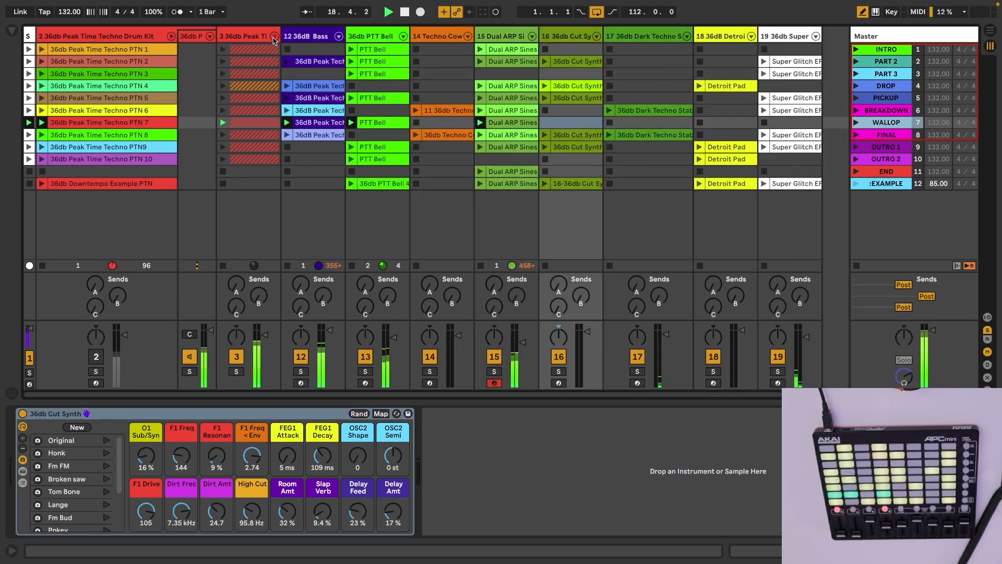
Step: Fold drum kit track 2, and recall the Original variations of the Dual ARP Sines and Dual ARPs racks on track 15
click(171, 35)
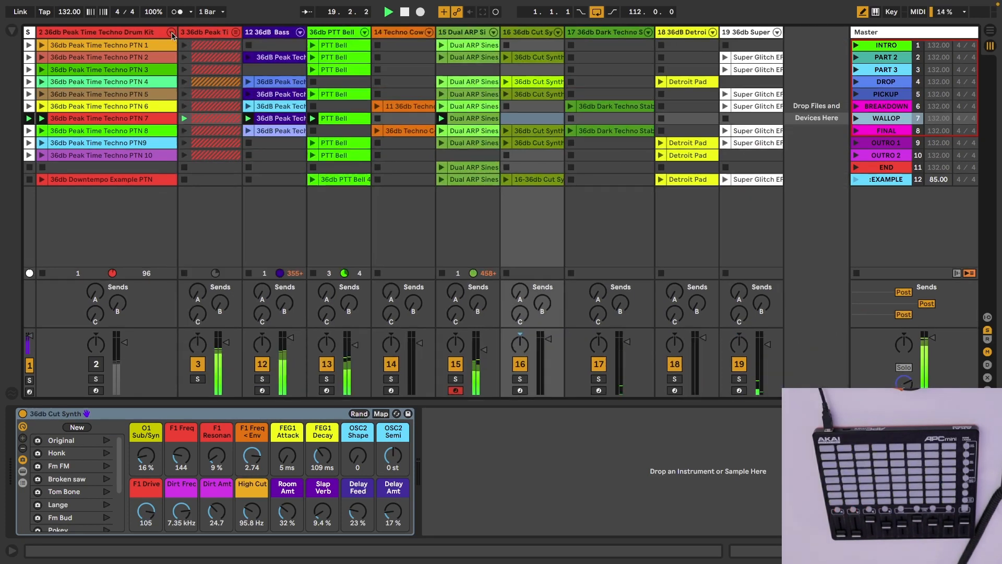
click(454, 38)
click(101, 440)
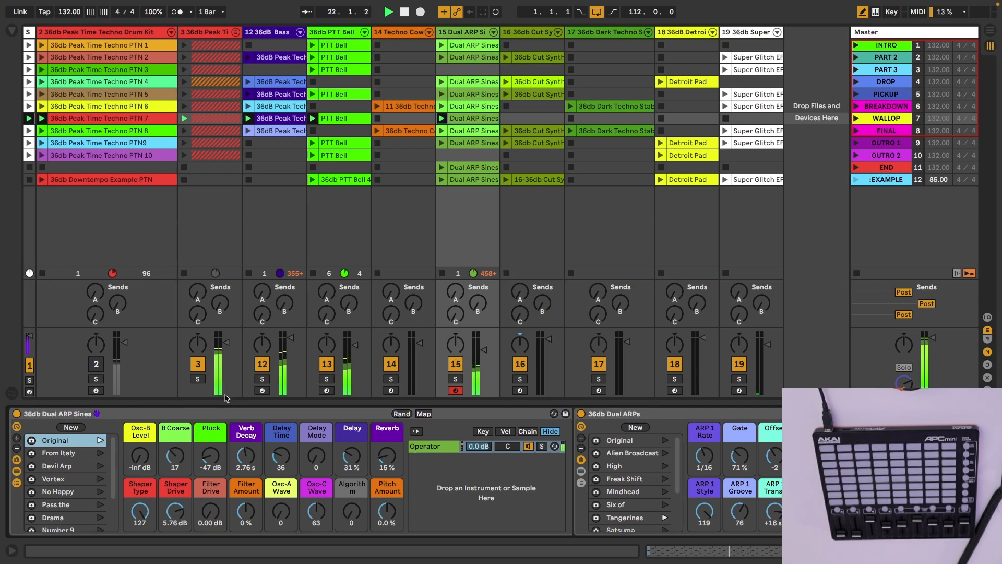
click(665, 440)
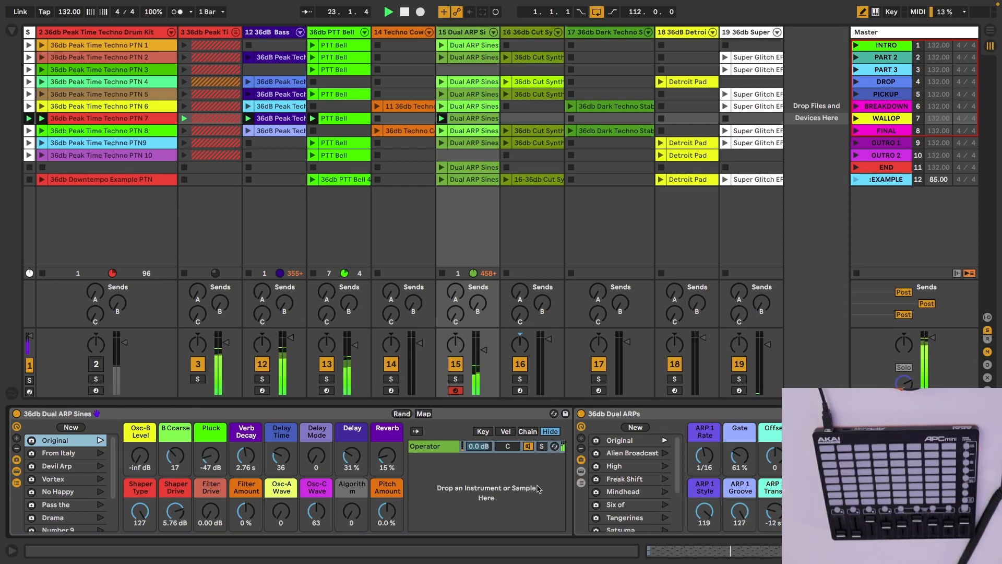
scroll(538, 488, right, 10)
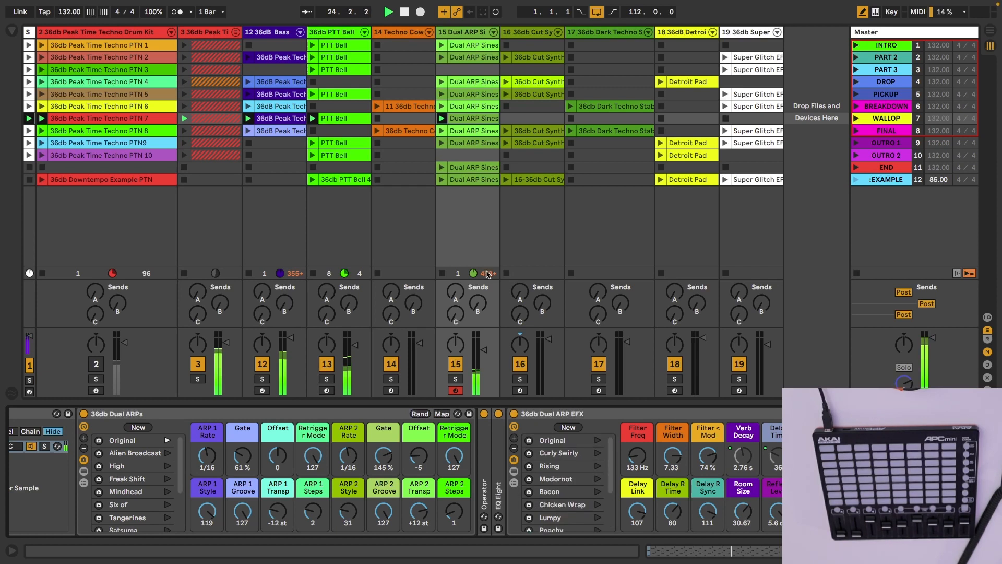
Step: Launch the BREAKDOWN clip on the 17 36db Dark Techno Stab track, solo the track and recall its Carl From D variation
click(571, 108)
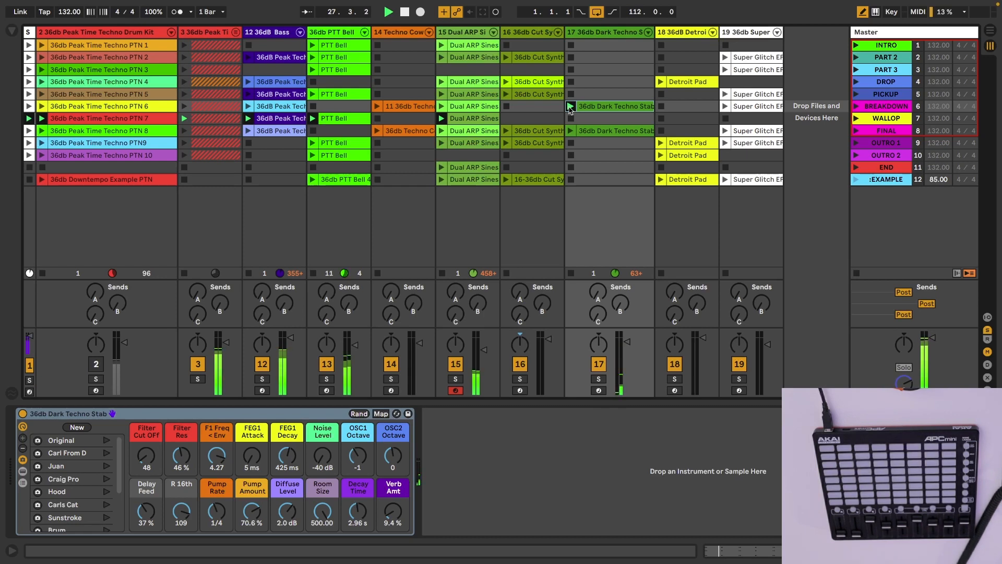
click(576, 35)
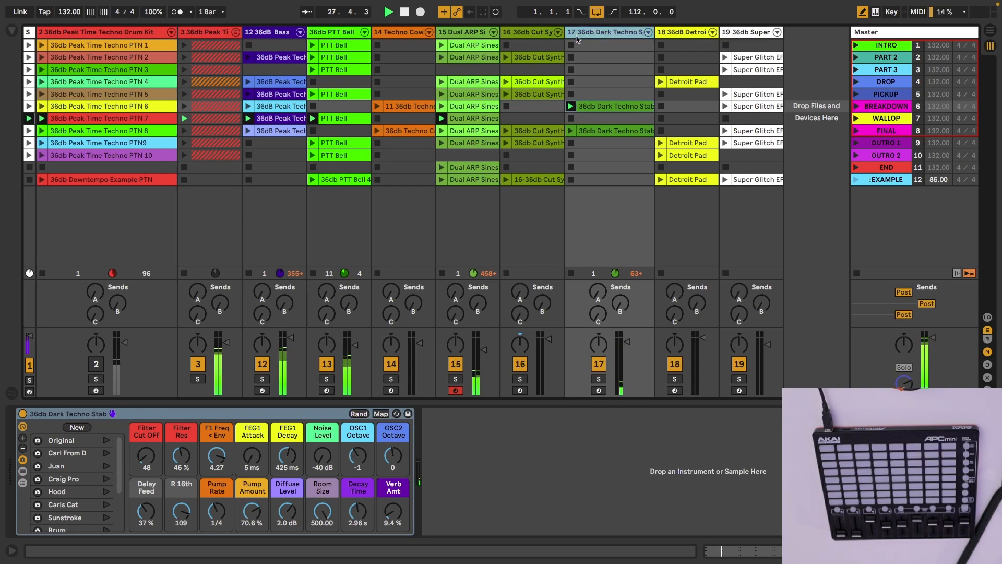
click(598, 378)
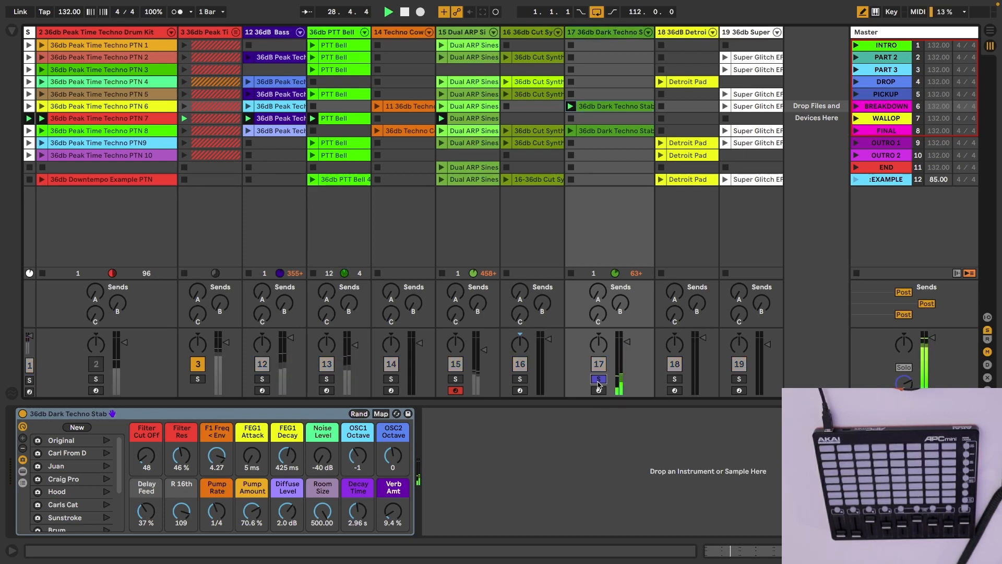
click(106, 453)
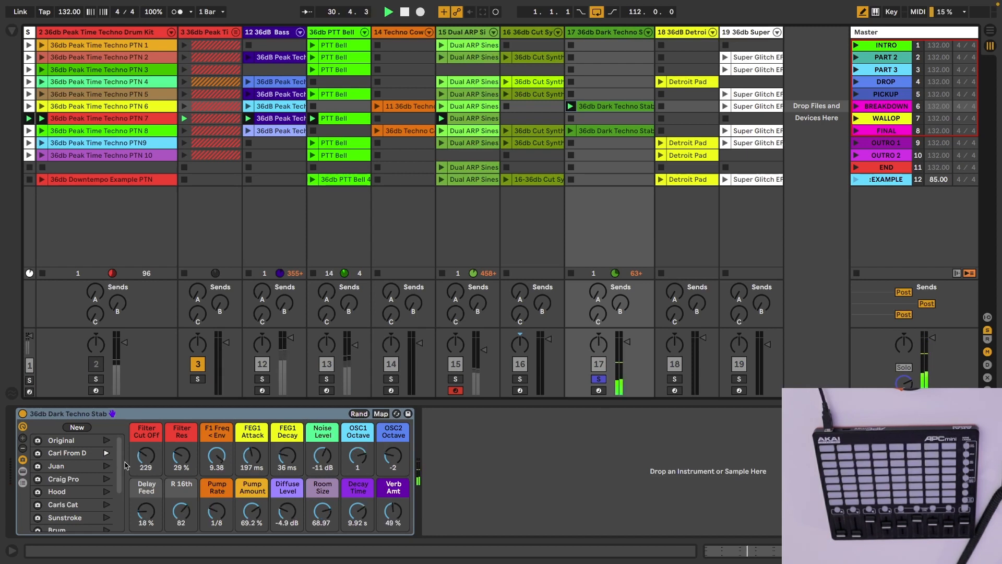
Step: Map the Dark Techno Stab rack's Filter Cut Off to MIDI control 1/15, and view the notes of track 17's BREAKDOWN clip
click(140, 455)
key(ctrl+m)
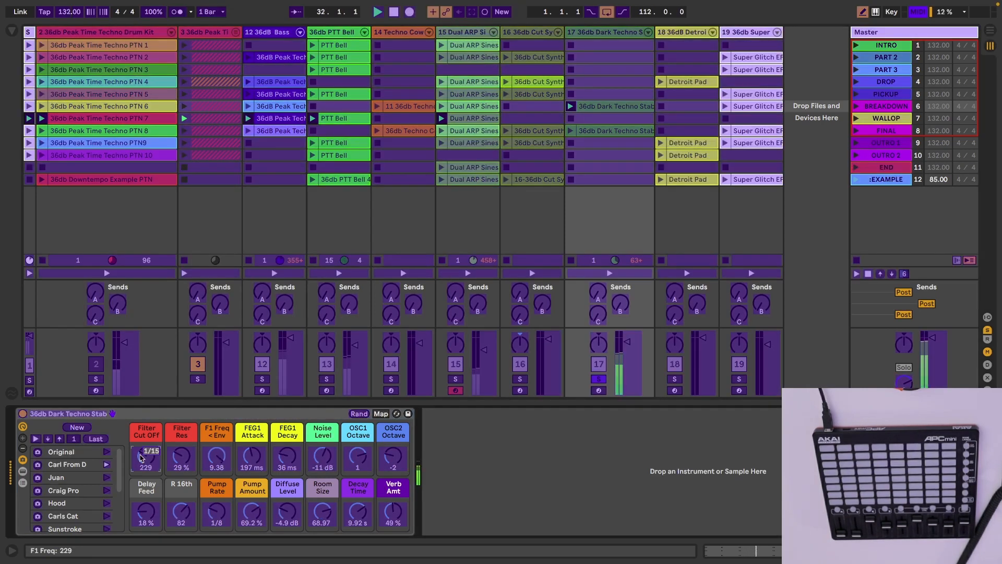
key(ctrl+m)
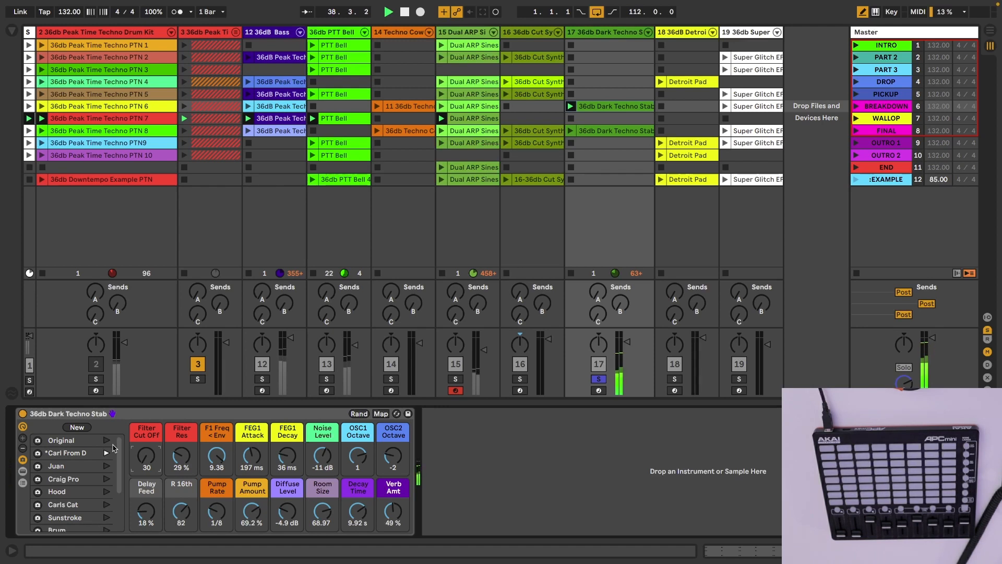
double_click(589, 106)
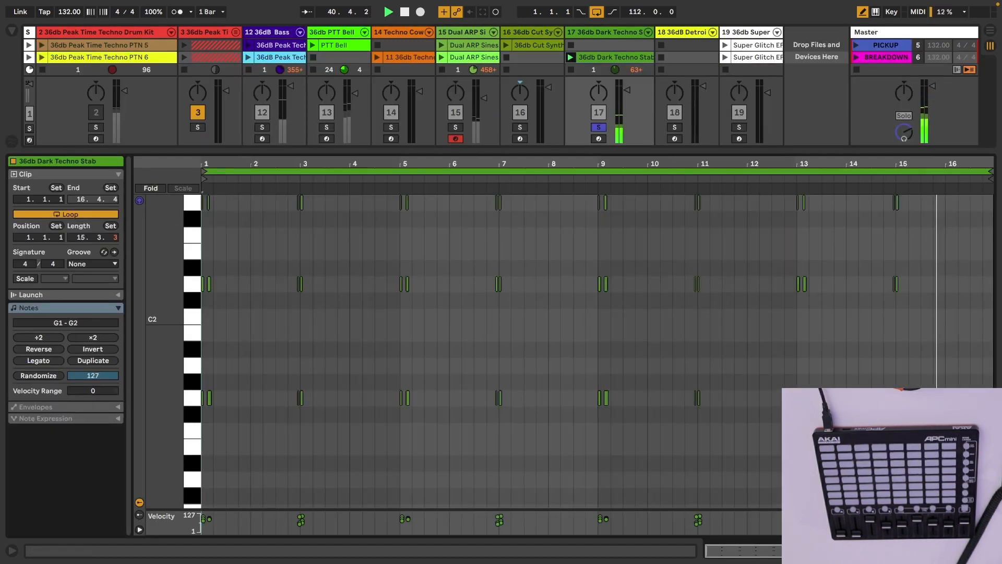
key(shift+Tab)
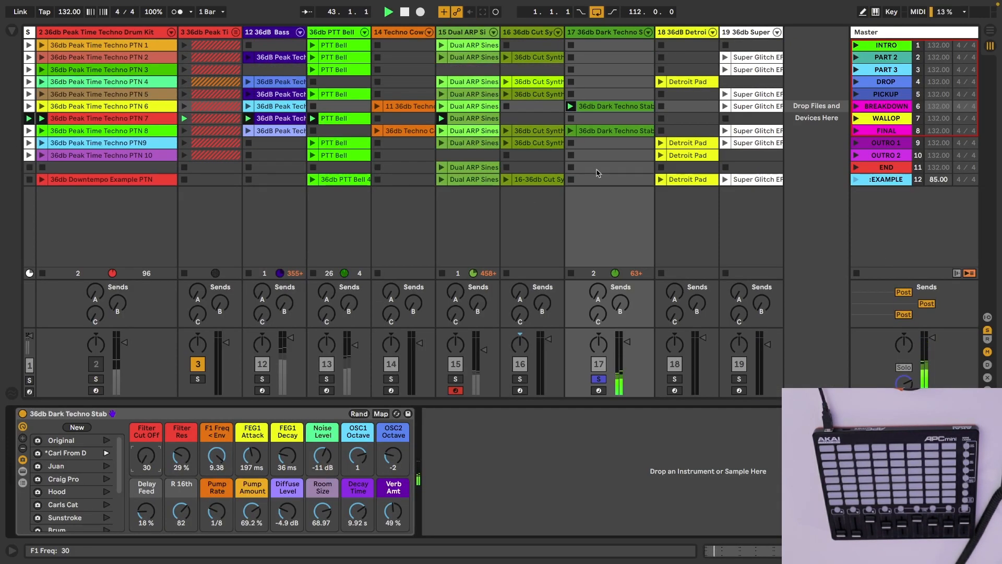
Step: Launch the OUTRO 1 Detroit Pad clip on track 18 and solo tracks 17 and 18 together
click(675, 379)
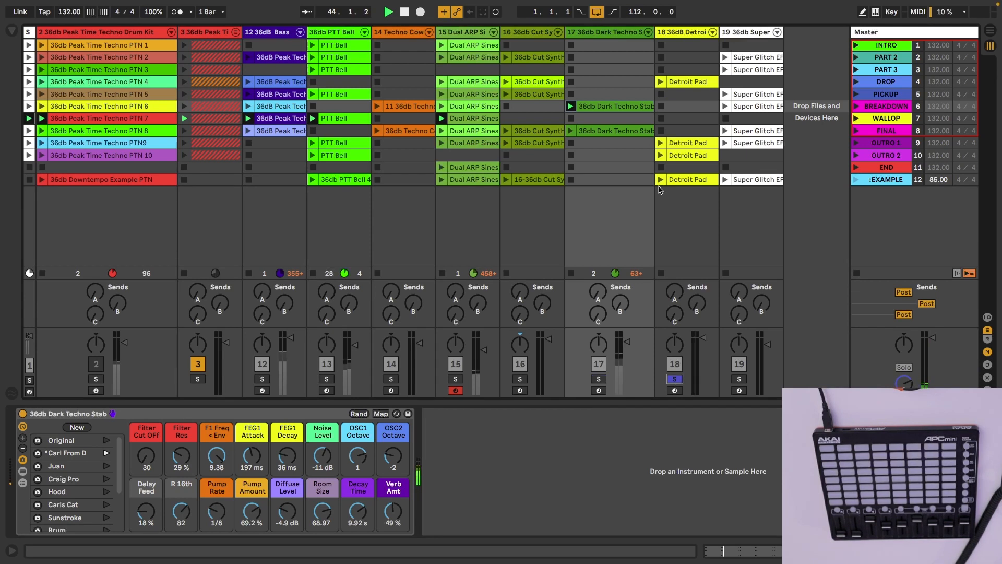
click(598, 379)
click(660, 147)
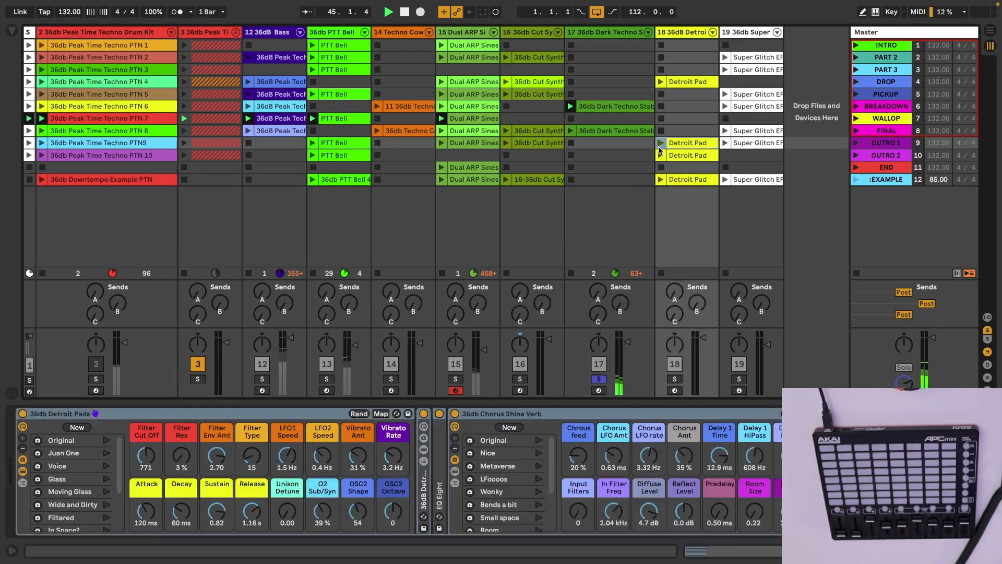
ctrl+click(674, 379)
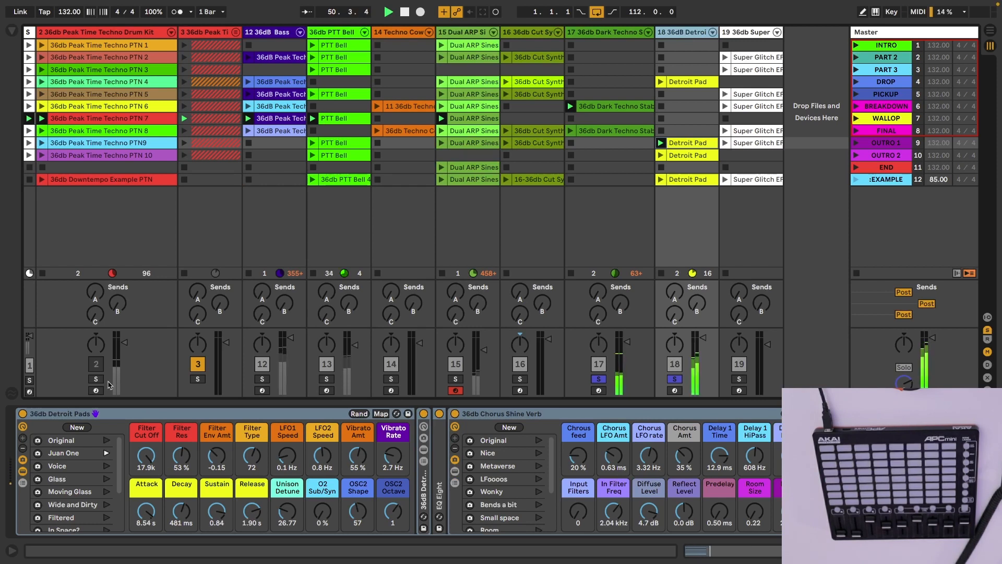
Step: Recall the Metaverse variation of the 36db Chorus Shine Verb rack, stop playback, and select its Concert Hall reverb device
click(539, 468)
key(space)
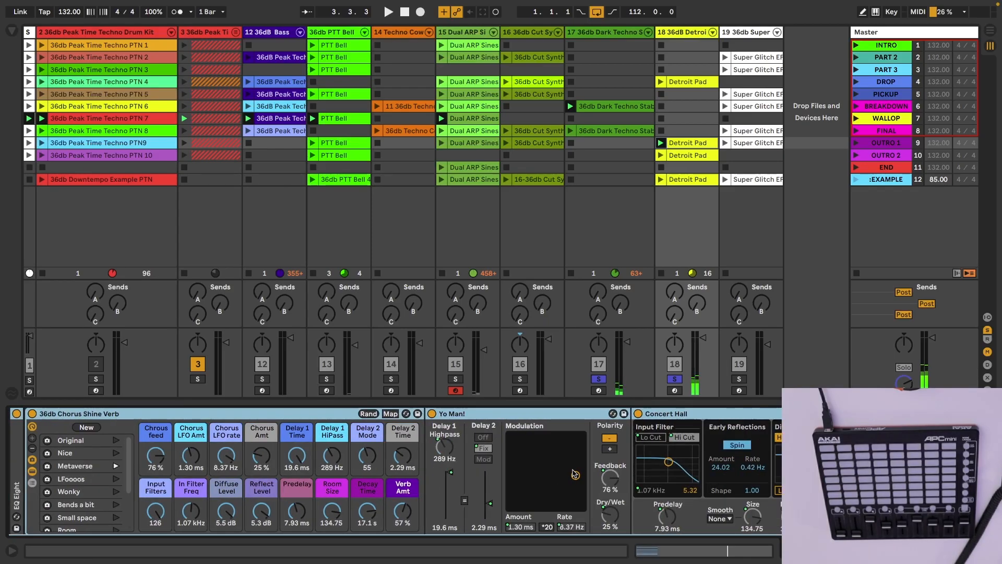
scroll(575, 473, right, 3)
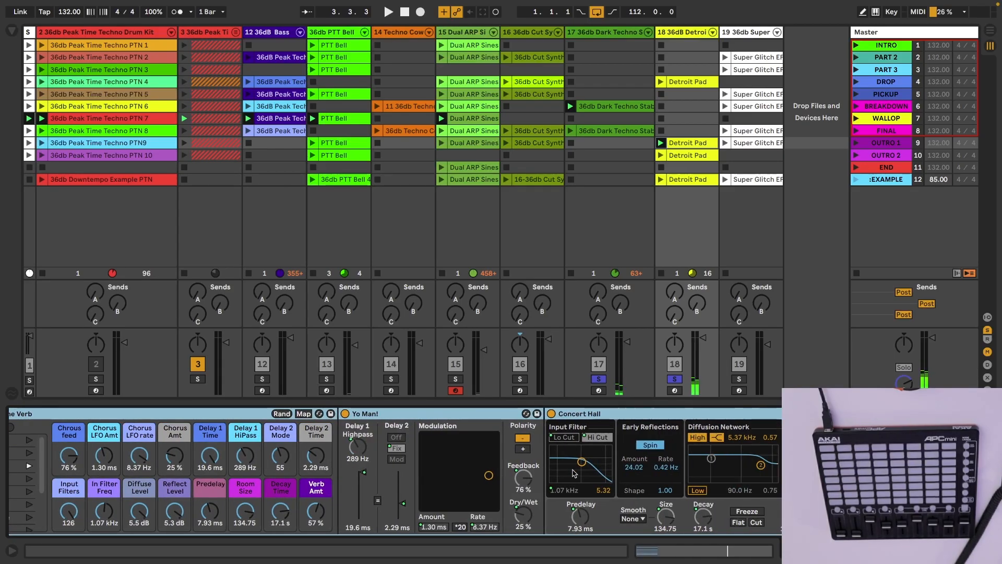
click(570, 421)
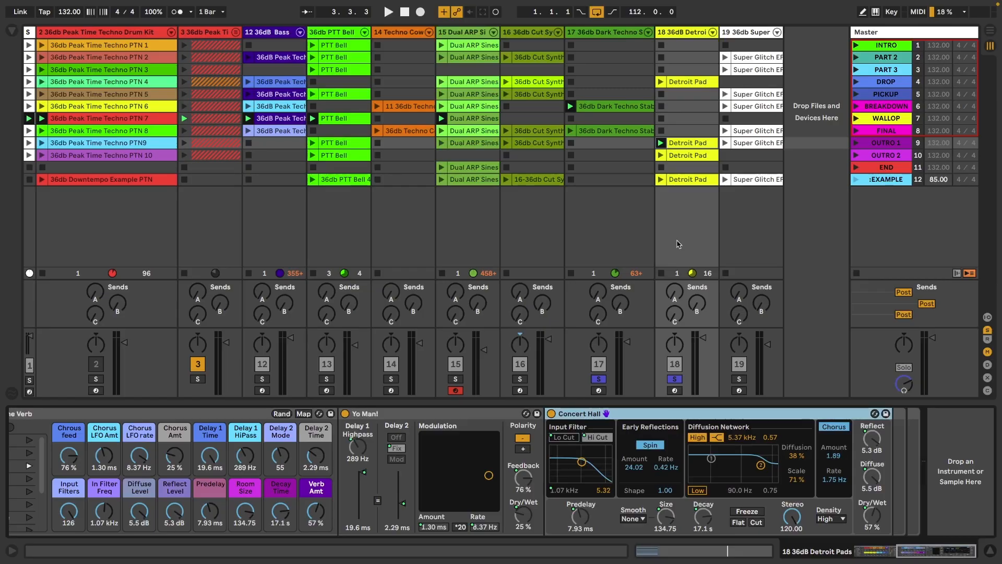
Step: Resume playback with track 17's volume lowered to -inf dB, and arm track 18 with its solo turned off
key(space)
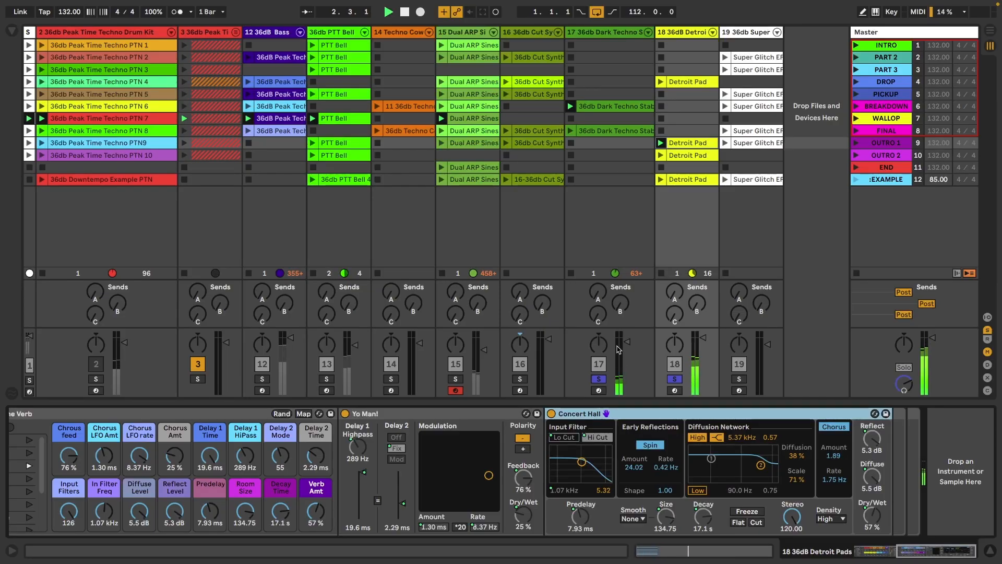
drag(618, 347, 618, 395)
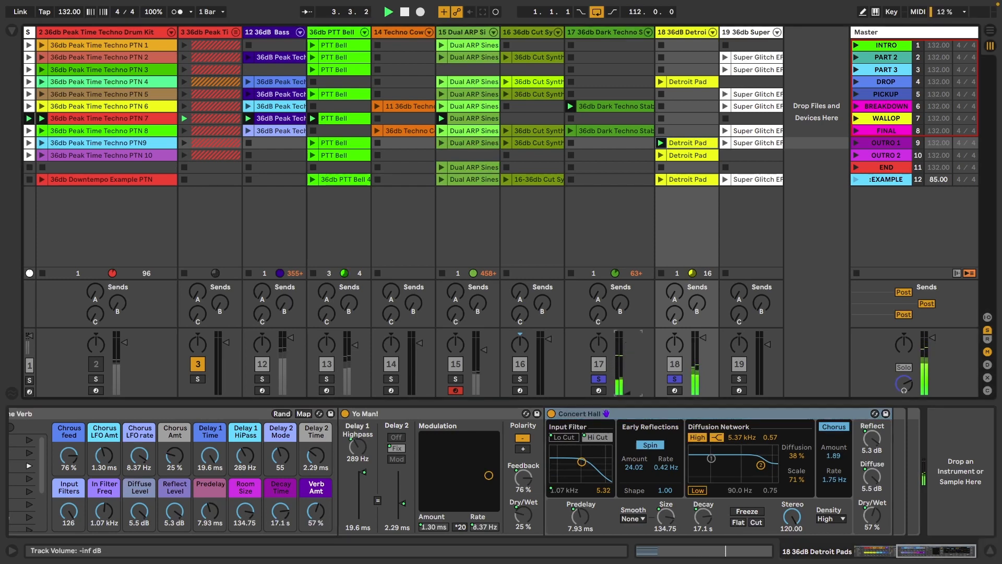
click(675, 390)
click(674, 379)
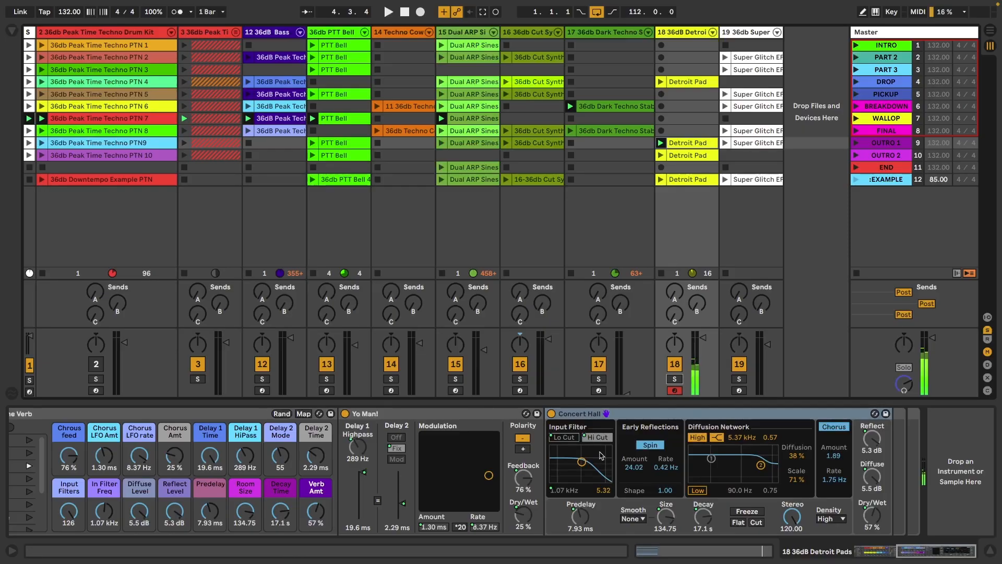
Step: Audition the Wonky and Small space variations of the 36db Chorus Shine Verb rack, followed by one further down the list
scroll(600, 455, left, 10)
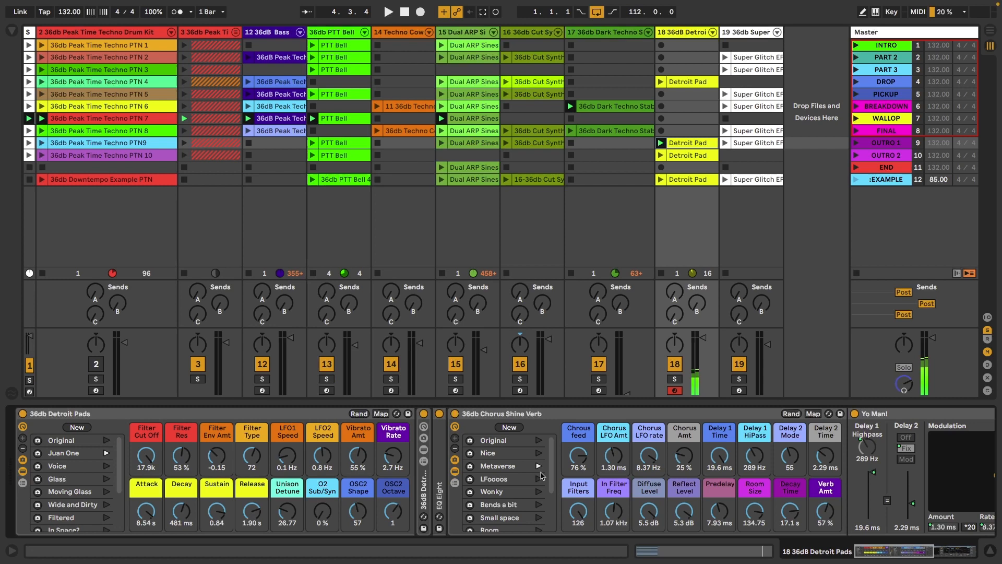
click(539, 492)
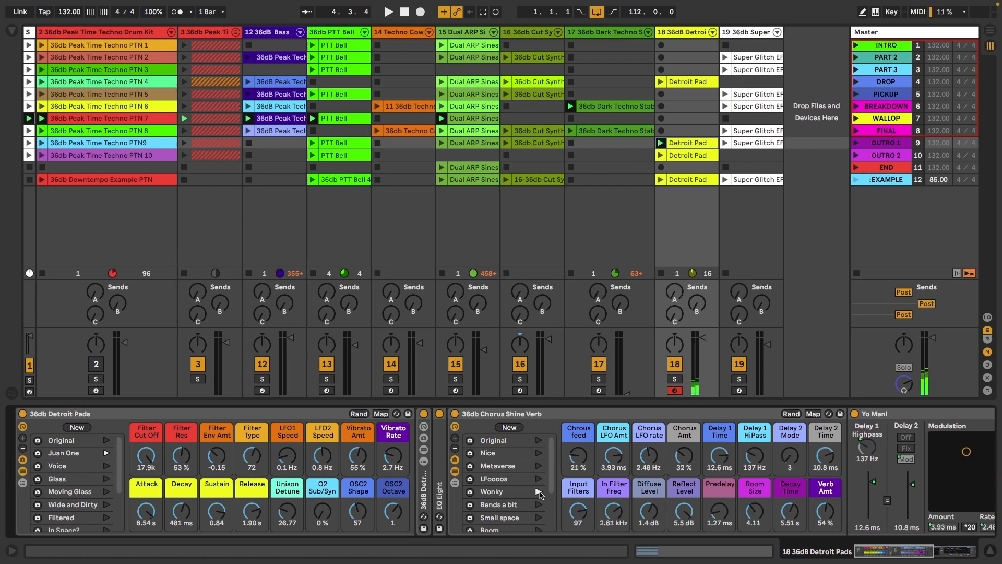
click(538, 517)
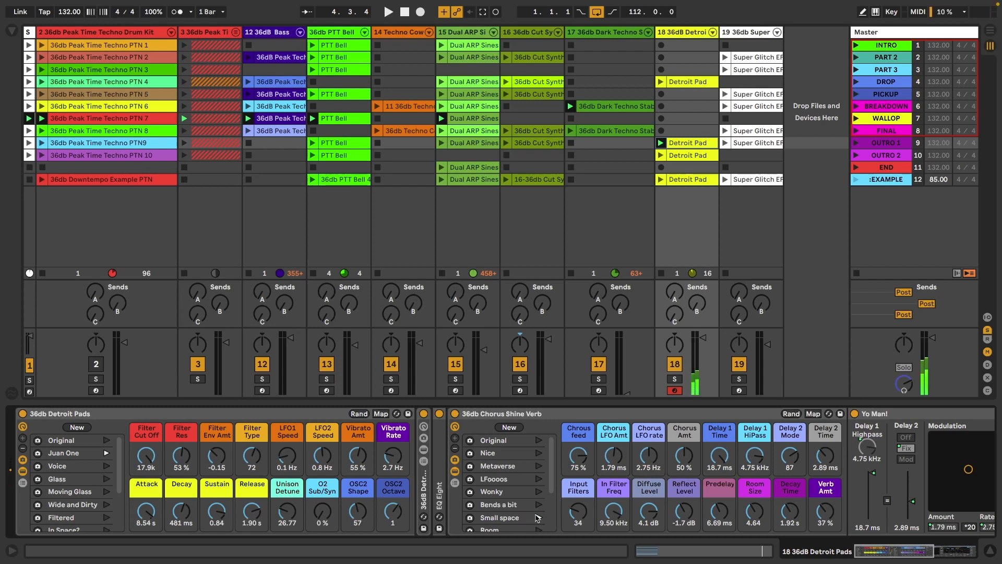
scroll(504, 493, down, 4)
click(538, 493)
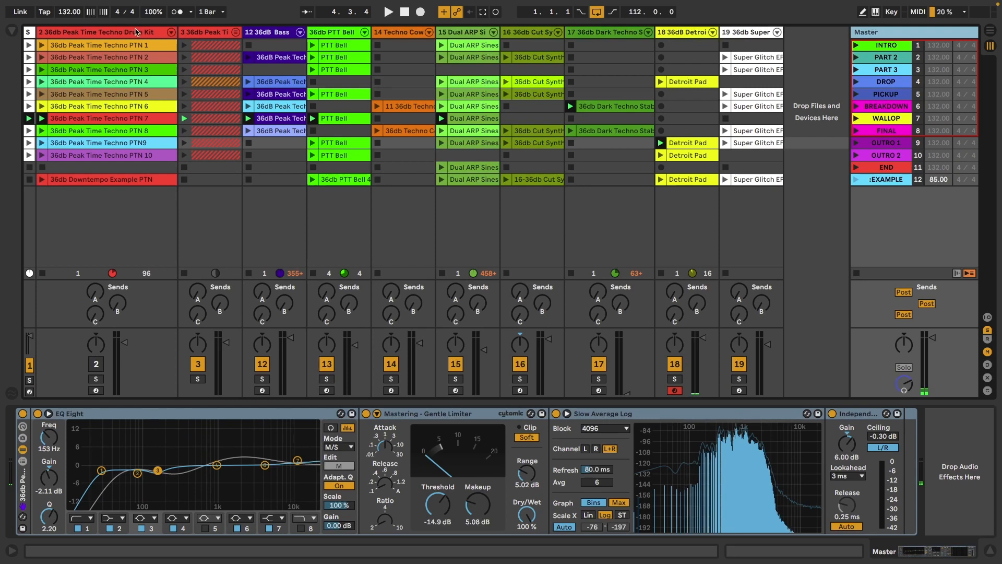
Step: Look at the drum kit track and the drum group's channel rack, unfolding and refolding the individual drum tracks of group track 3
click(170, 34)
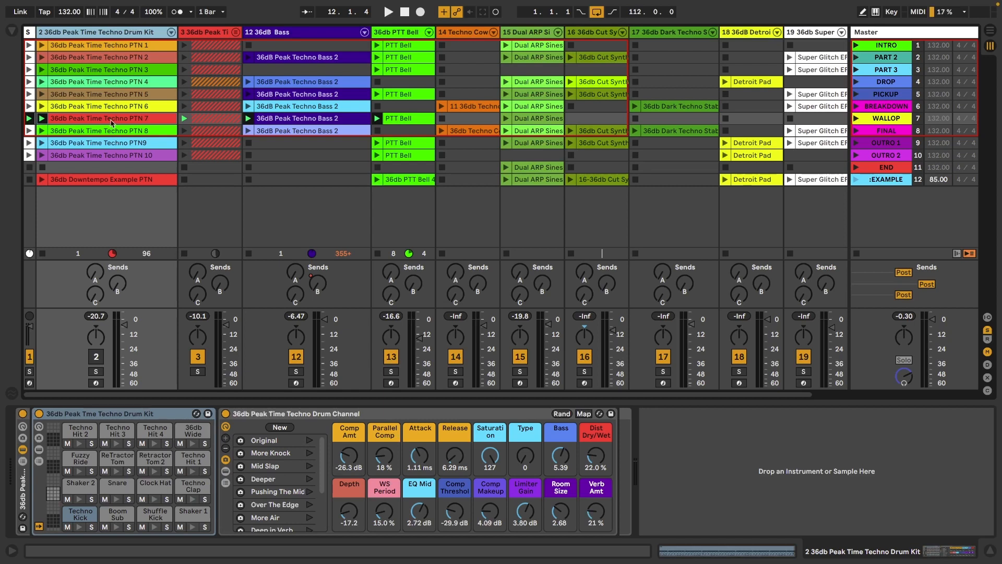
click(208, 33)
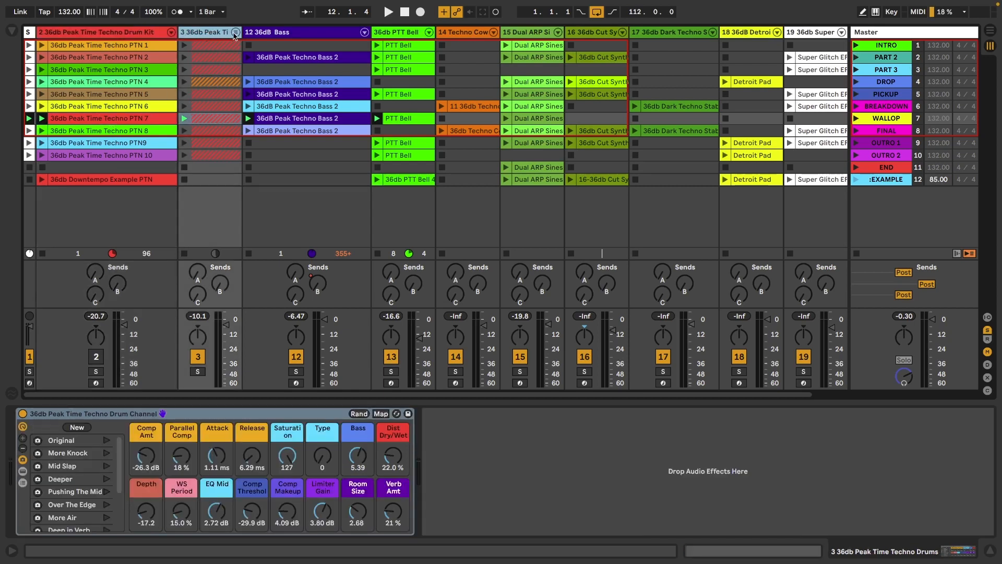
click(235, 33)
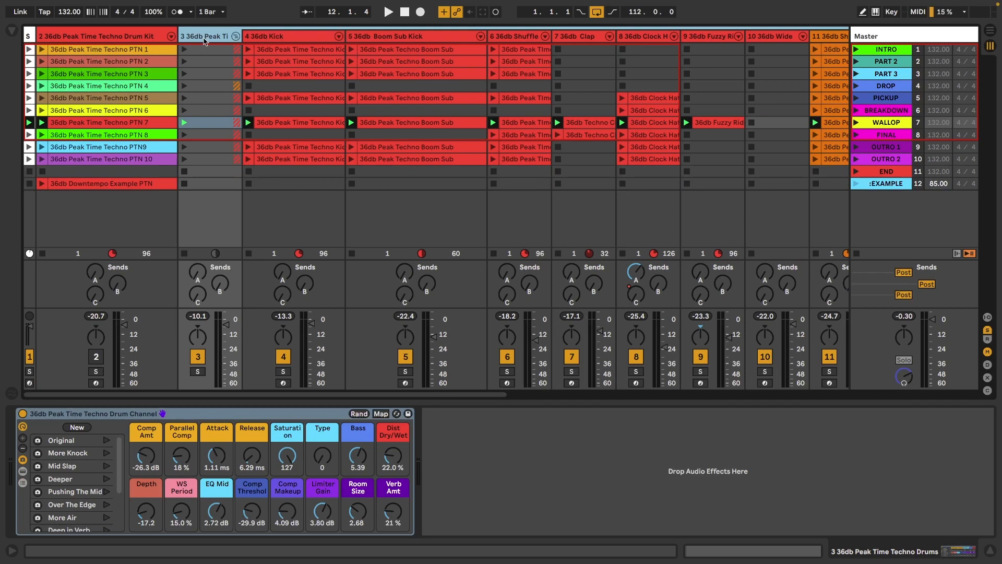
click(235, 36)
Step: Unfold the drum rack chains of track 2, examine the Techno Kick chain and its Extract Chains option, and refold the track
click(173, 33)
click(209, 36)
click(239, 43)
right_click(241, 45)
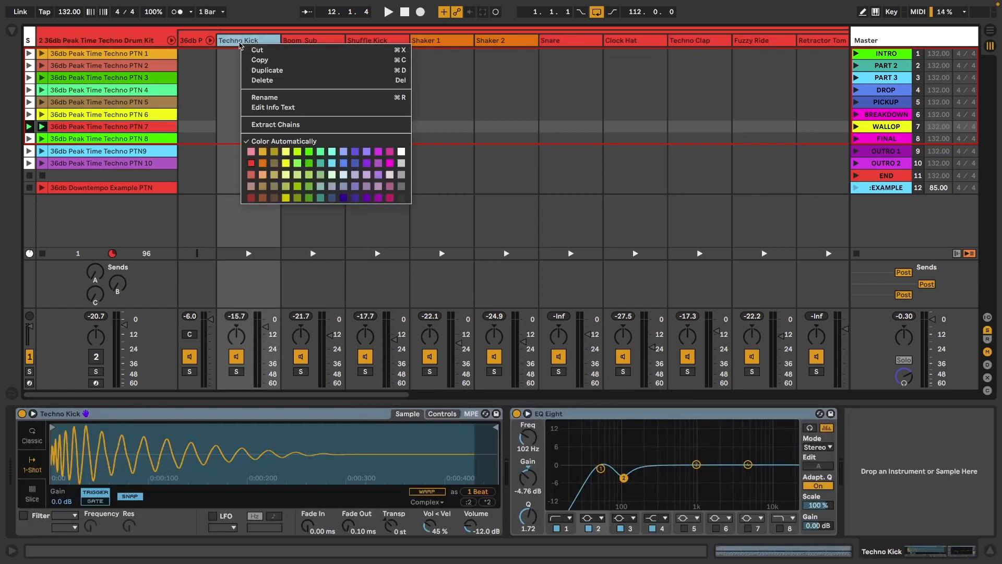
click(211, 42)
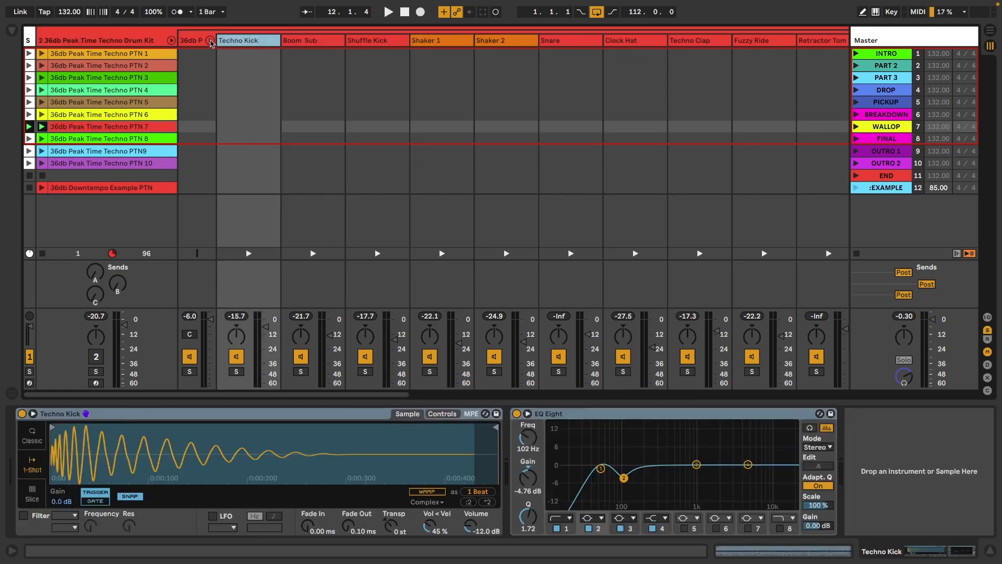
click(171, 41)
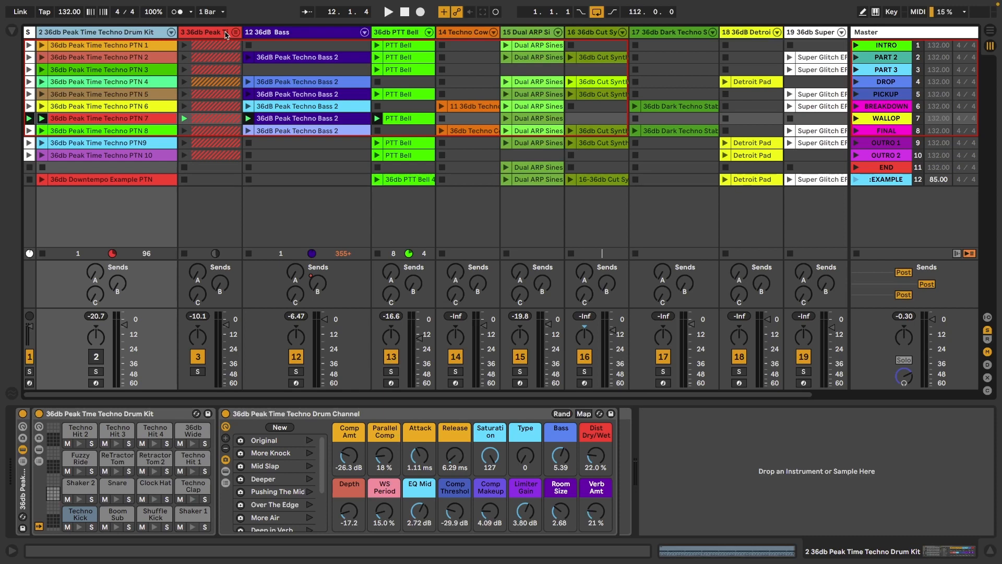
Step: View the notes of the 36db Peak Time Techno PTN 6 drum clip and return to the device chain
double_click(84, 106)
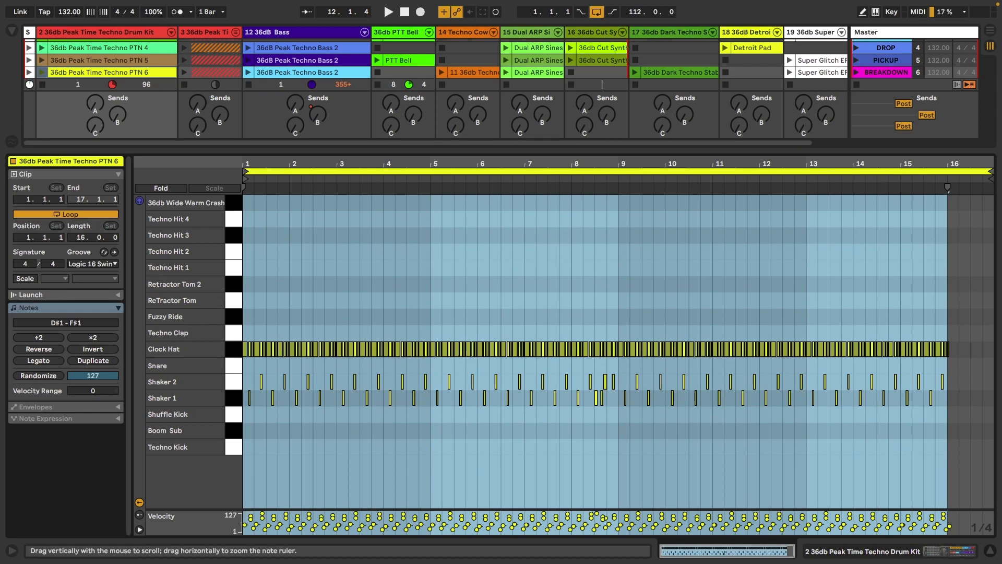
key(shift+Tab)
Step: Unfold group track 3, display the devices of the 6 36db Shuffle Kick track, and make the mixer's volume meters taller
click(235, 33)
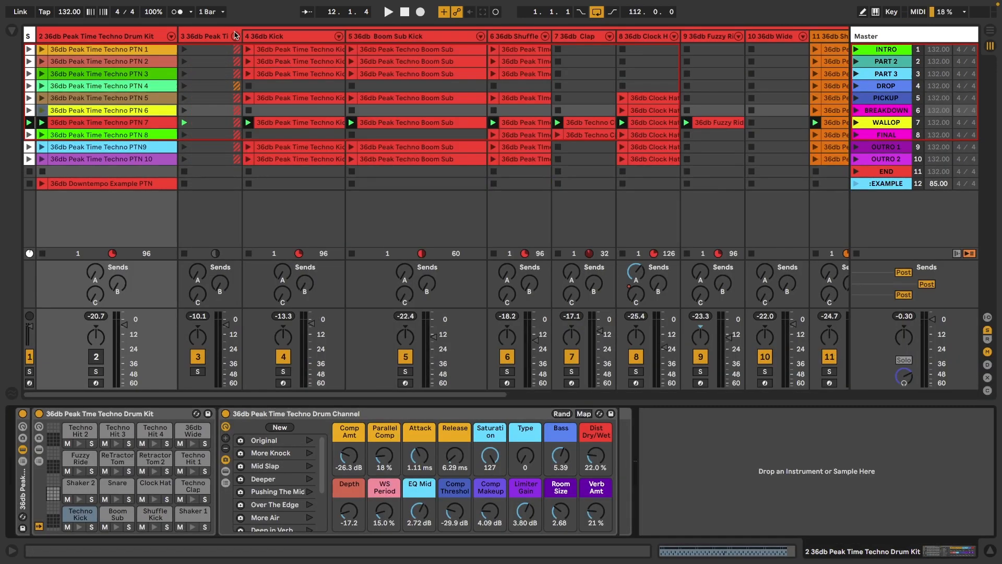
click(264, 37)
key(Right)
key(Right)
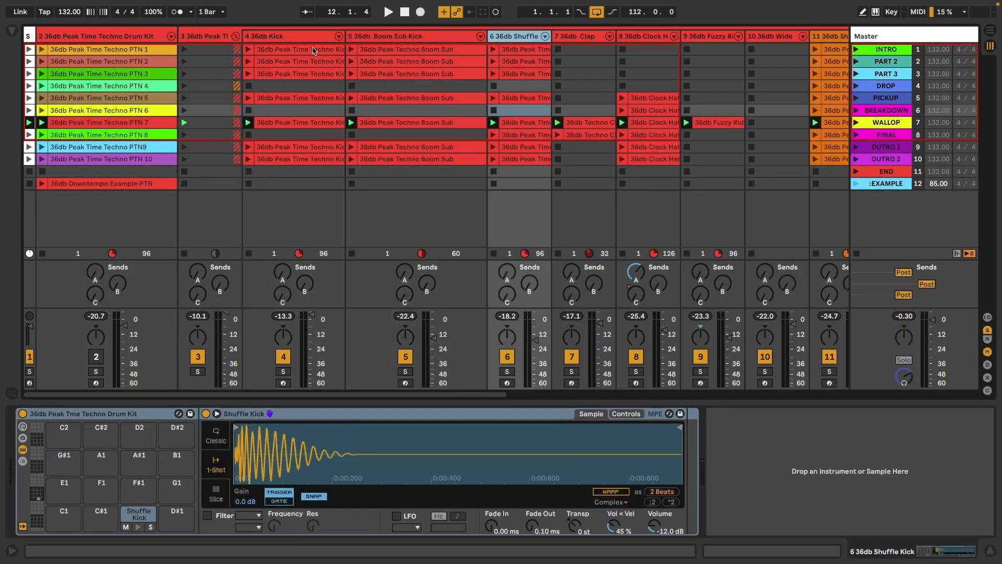
drag(376, 308, 375, 235)
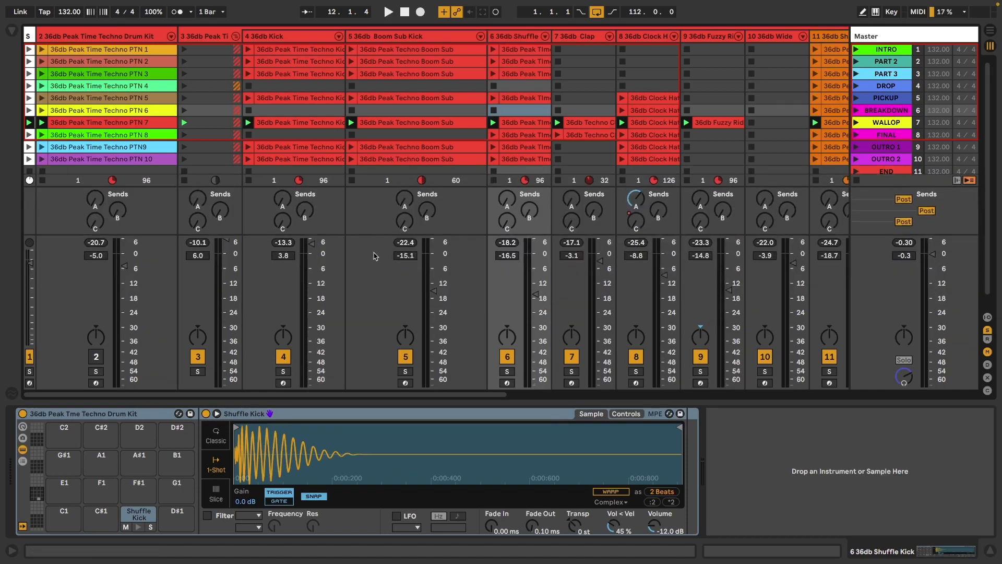
Step: Fold group track 3 and display the devices of the 36db Peak Time Techno Drum Kit track
click(235, 39)
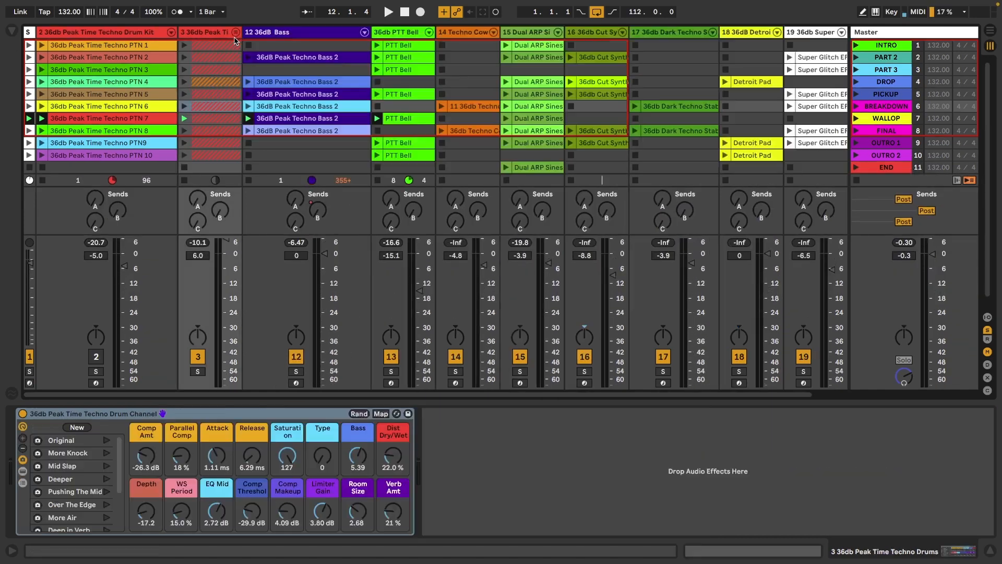
click(149, 32)
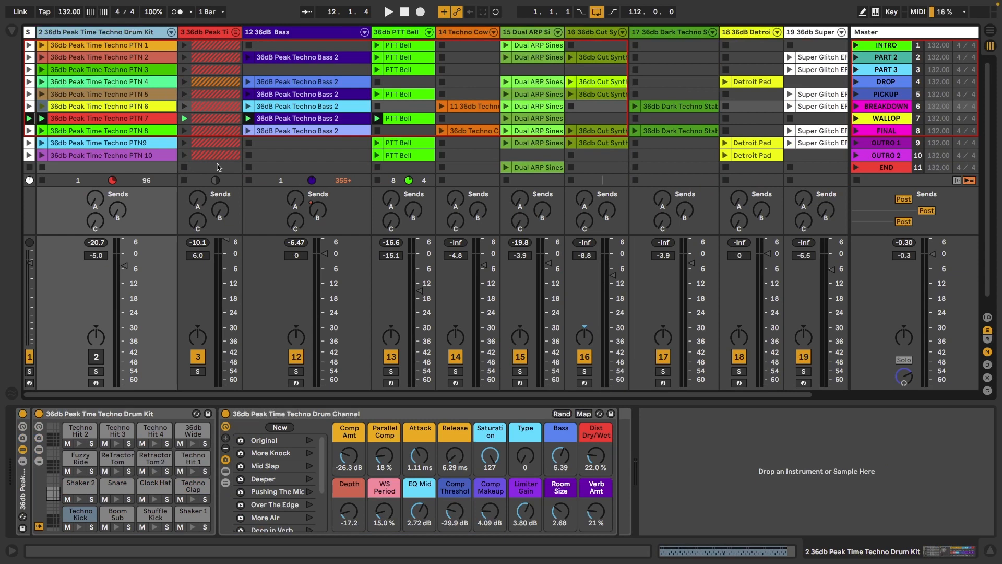
key(alt+super+s)
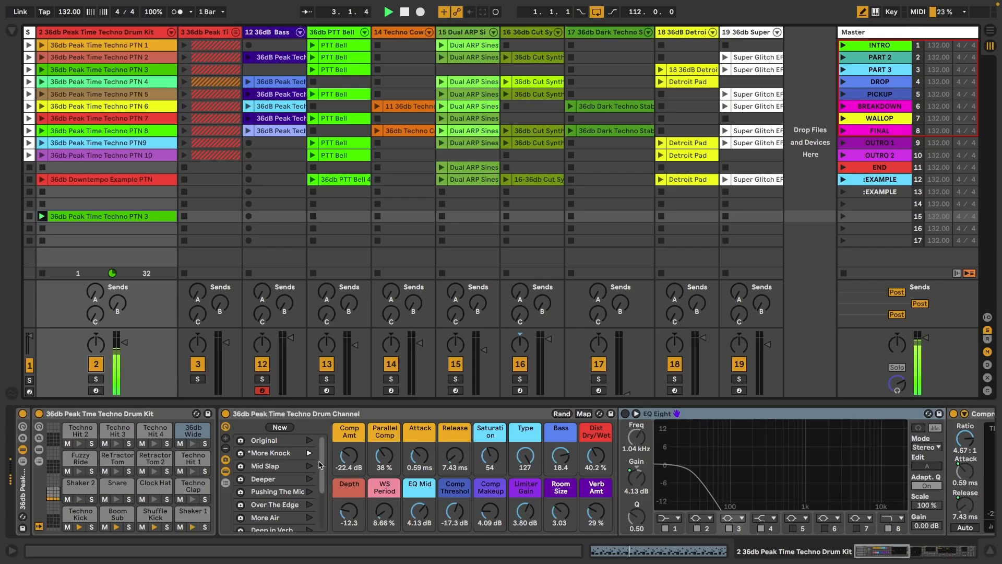
Step: Recall the Mid Slap and Deeper variations of the drum channel rack, and copy the PTN 5 drum clip to scene 16
click(309, 466)
click(309, 479)
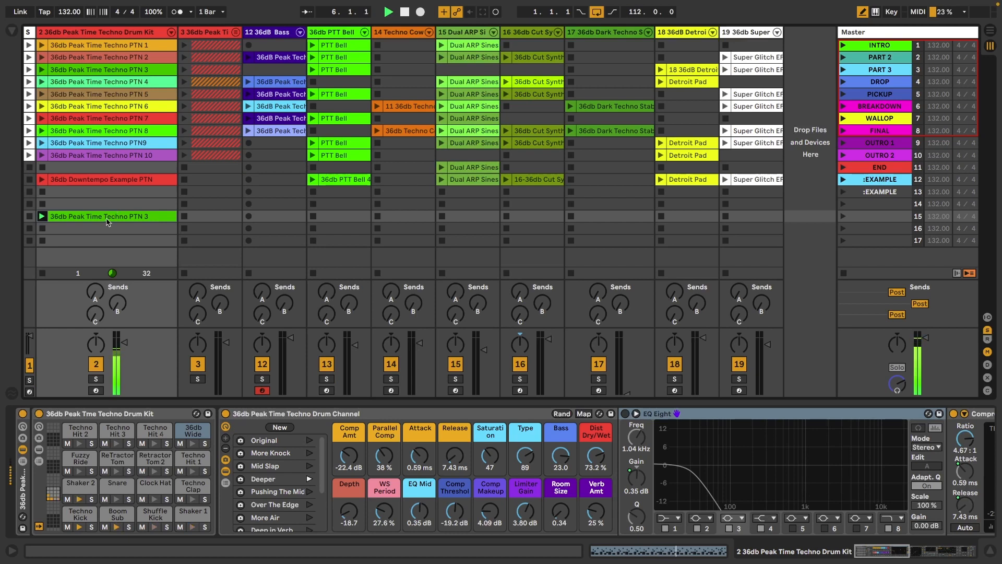
click(75, 97)
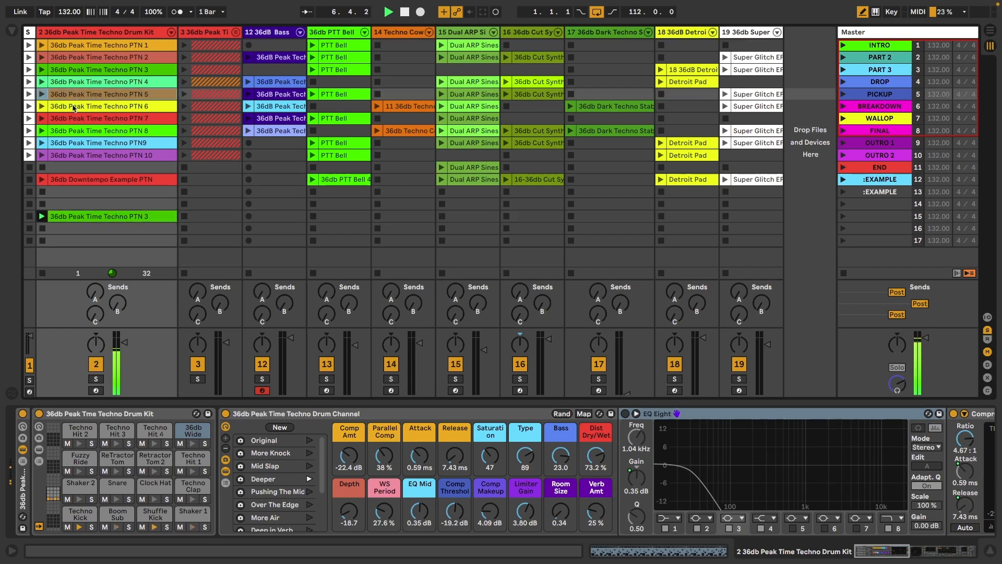
click(75, 228)
key(ctrl+v)
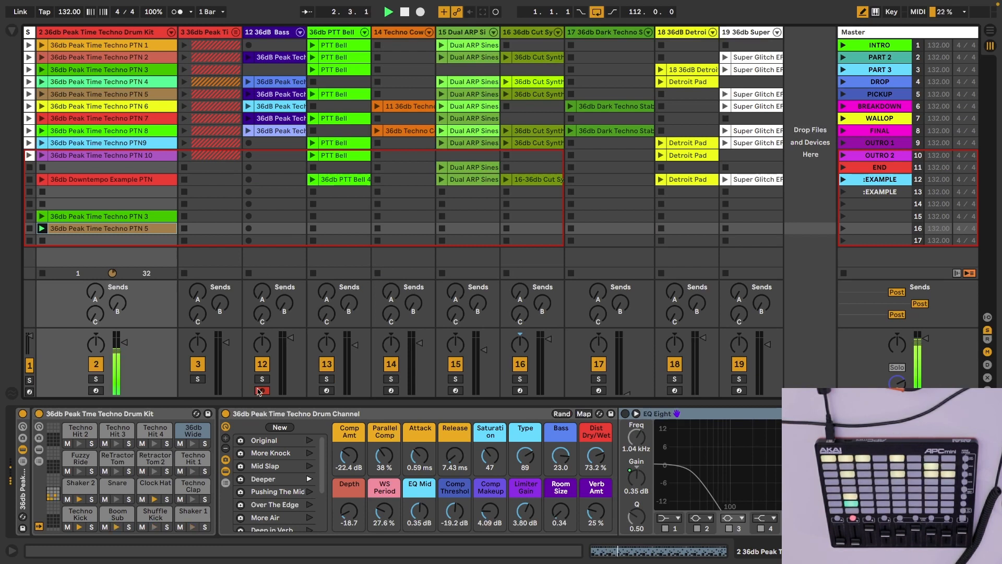
Step: Display the bass track's devices and recall the Res Zip Phil variation of the 36dB Peak Techno Bass rack
click(272, 229)
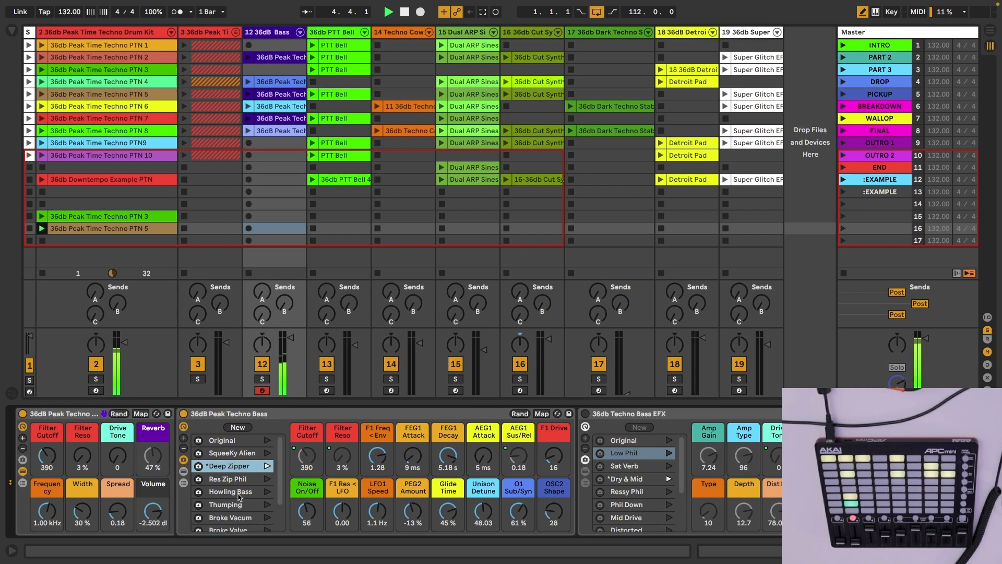
click(271, 480)
click(267, 479)
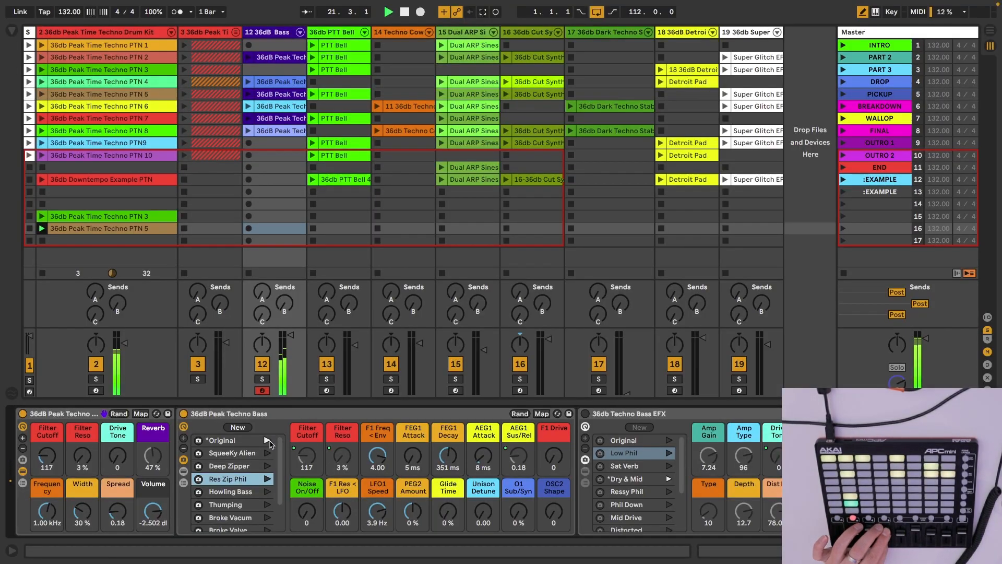
Step: Enable the 36db Techno Bass EFX rack, audition its Ressy Phil and Phil Down variations, and switch the rack off again
click(585, 413)
click(668, 493)
click(668, 504)
click(585, 414)
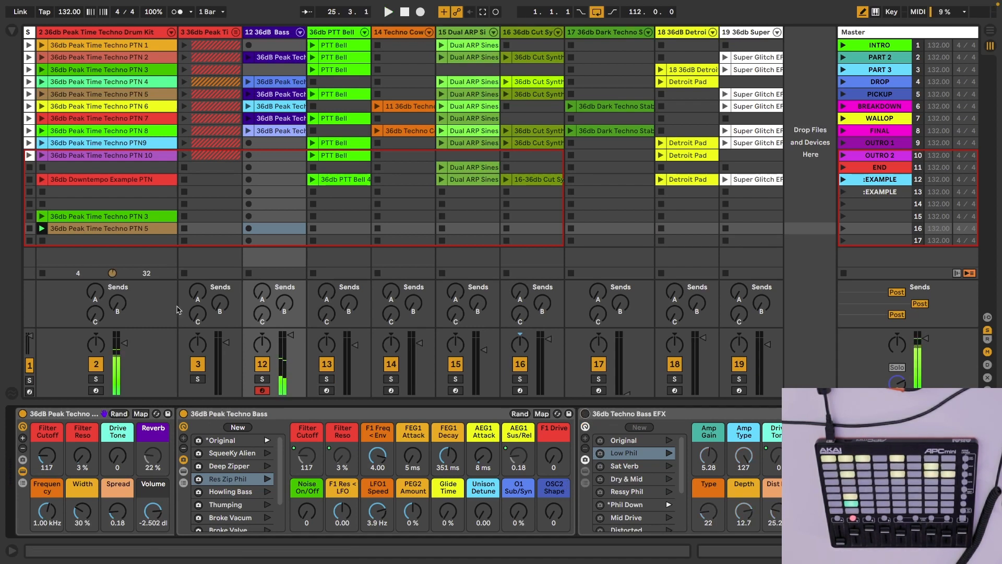
Step: Show the return tracks and look at the racks on Bubble Delay, Minor 3rd and Crunchy Grains Delay
key(alt+super+r)
click(679, 33)
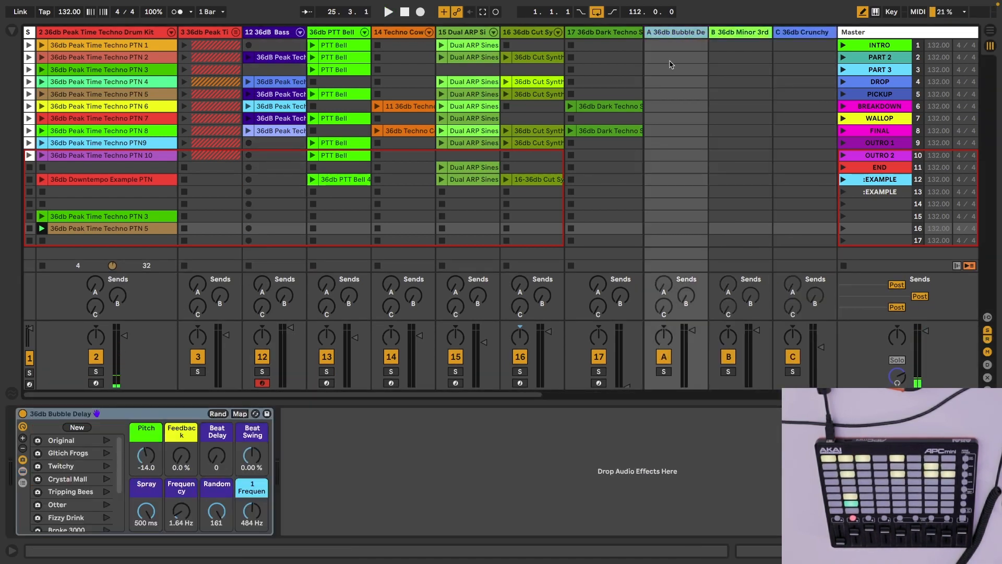
key(Right)
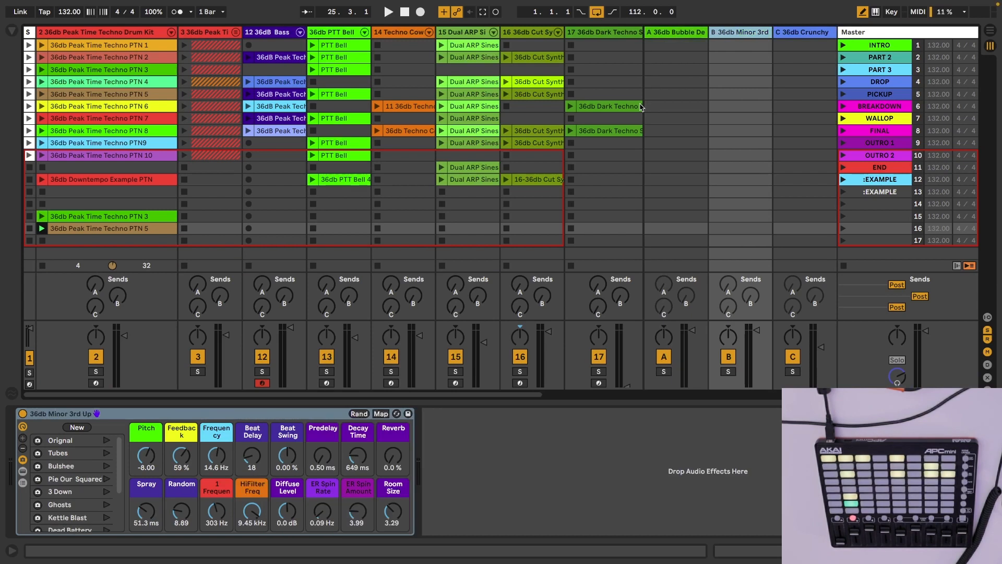
key(Right)
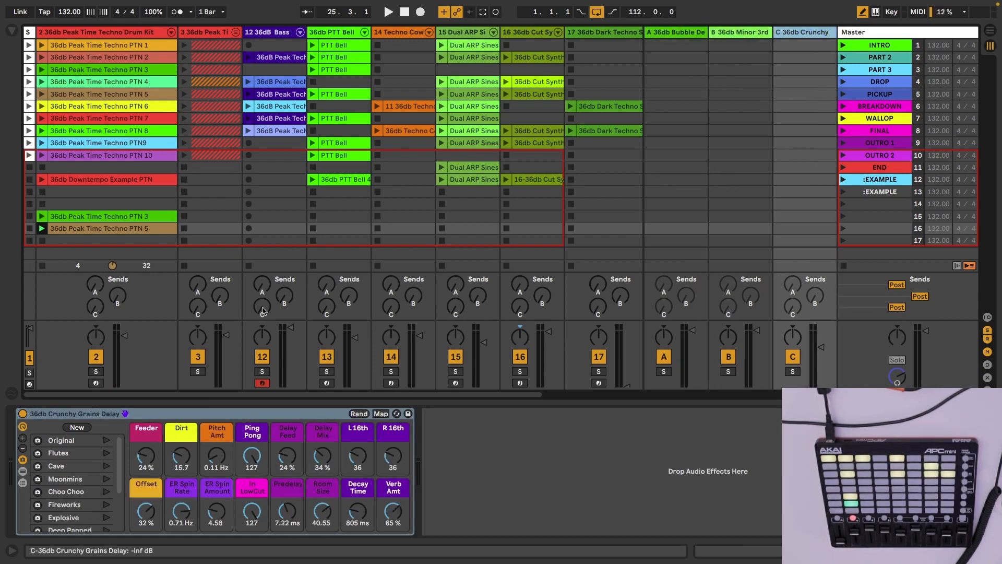
Step: Raise the bass track's send C to -3.0 dB and start playback
drag(263, 308, 262, 240)
key(space)
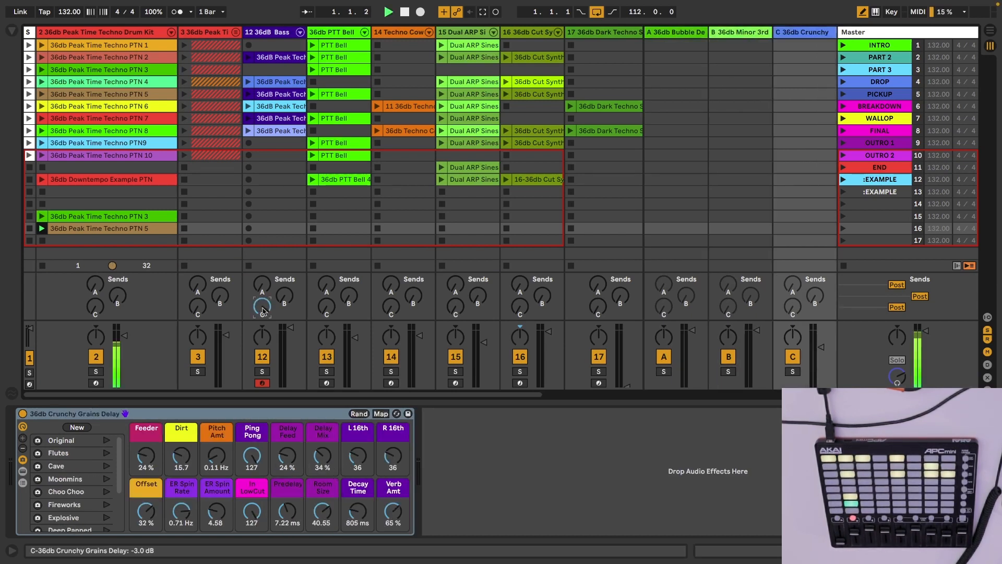
Step: Create an empty clip in the bass track's scene 15 slot and place an F1 note at 1.2
double_click(272, 216)
scroll(297, 313, down, 4)
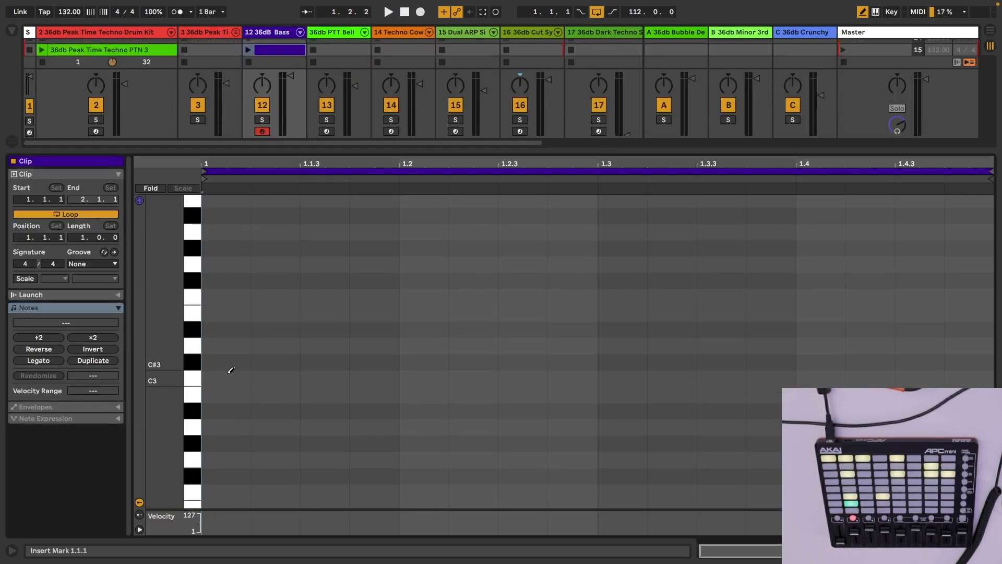
scroll(318, 368, down, 10)
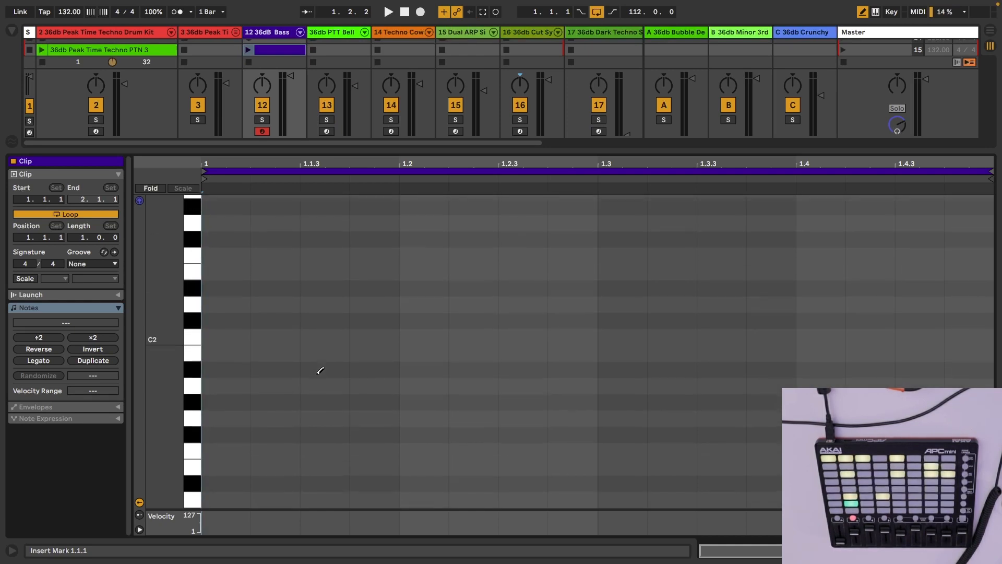
scroll(319, 370, down, 7)
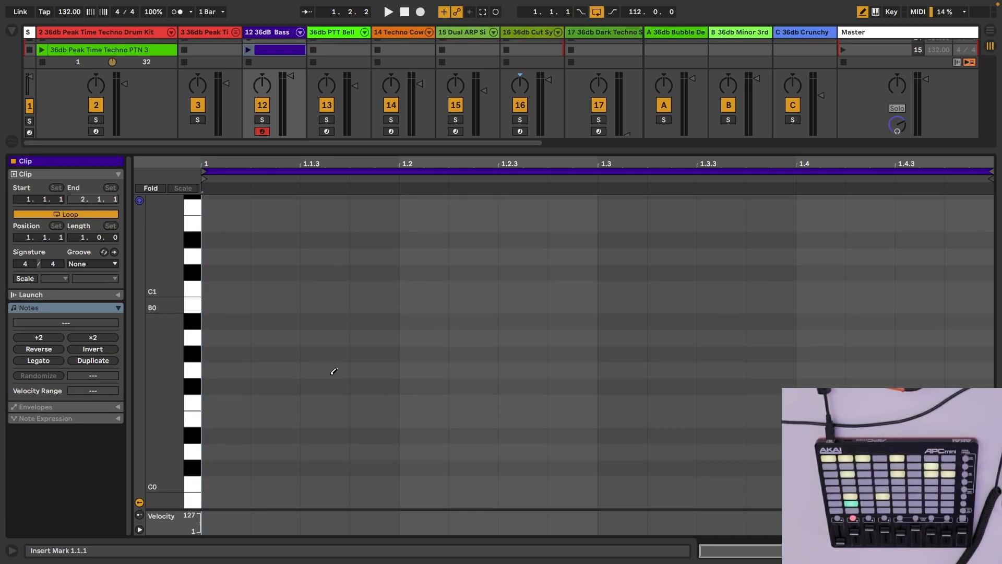
click(430, 377)
key(shift+Up)
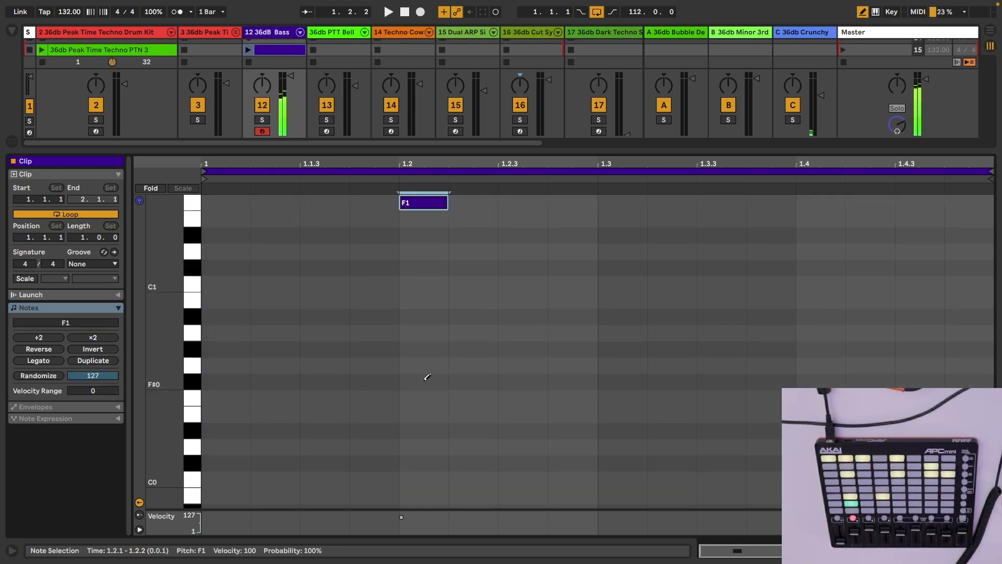
Step: Place an F1 note at 1.1.3 in the bass clip and lengthen it to reach 1.2.4
scroll(426, 376, up, 6)
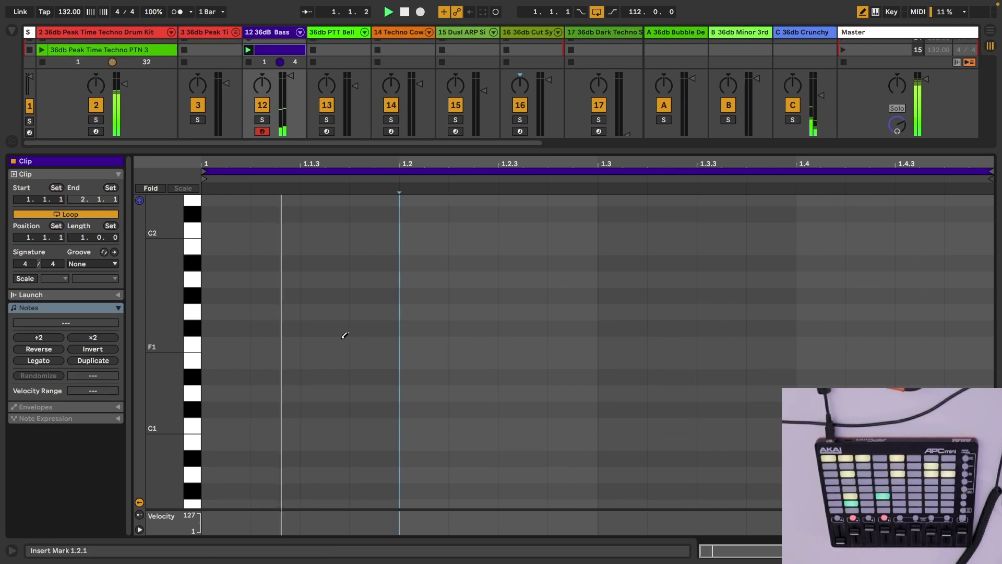
key(shift+Right)
key(shift+Right)
key(shift+Right)
key(shift+Right)
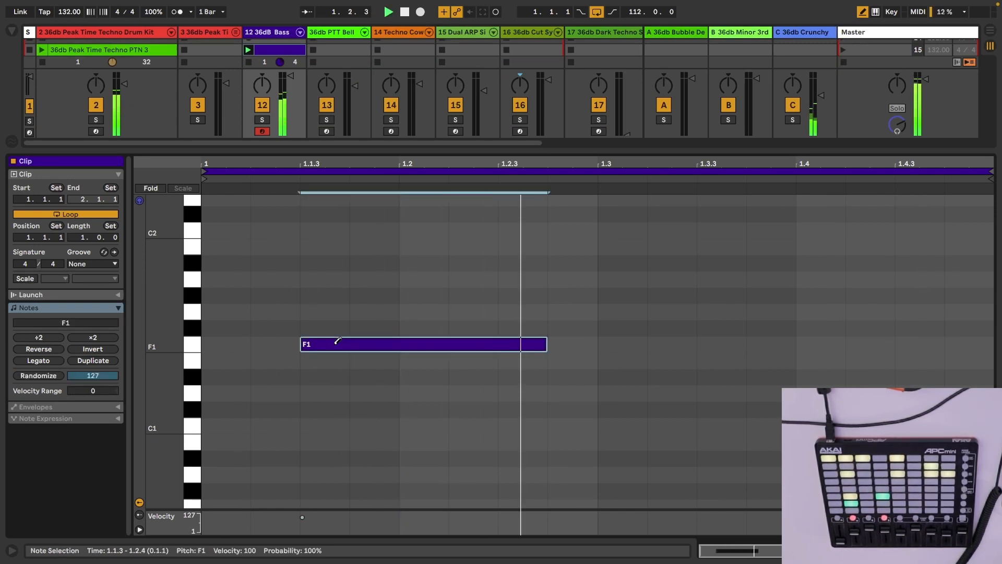
Step: Duplicate the F1 note in the bass clip and shift the copy two grid steps later
key(ctrl+d)
key(Right)
key(Right)
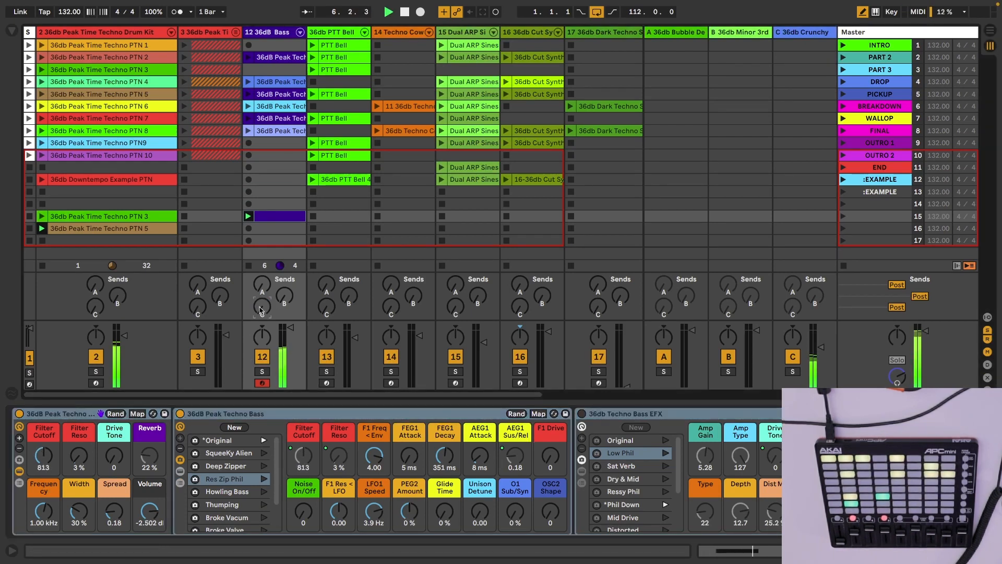
Step: Turn down the bass track's send B, and audition send A by raising it and bringing it back to minimum
drag(291, 304, 288, 347)
drag(263, 287, 263, 240)
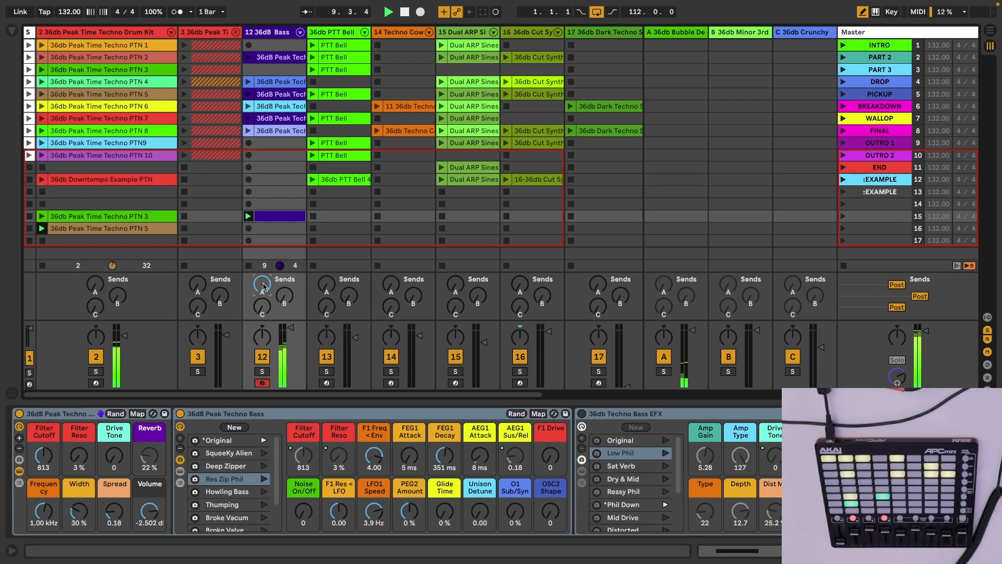
drag(263, 287, 263, 335)
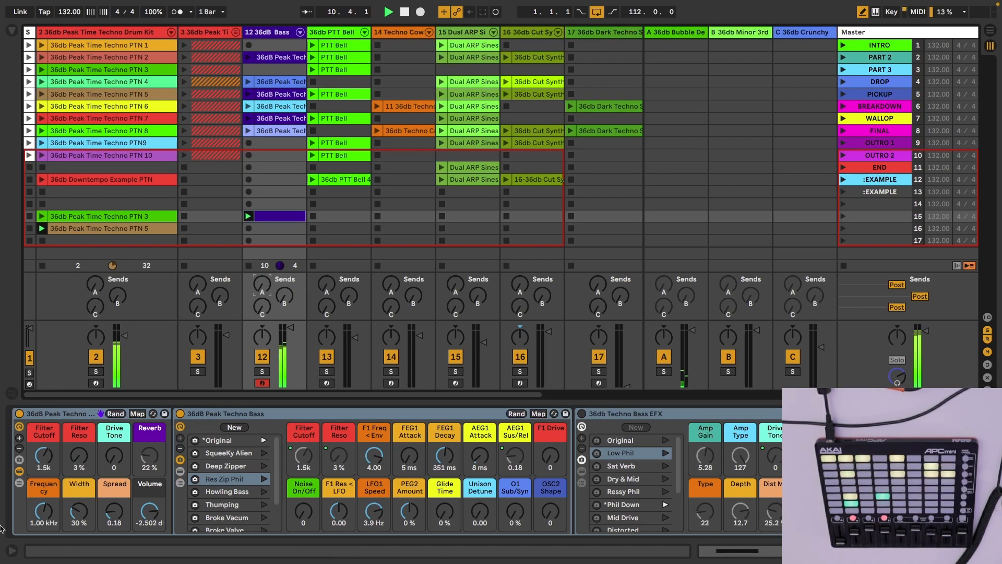
Step: Adjust the bass rack macros: Filter Reso 50 %, FEG1 Decay 425 ms, Unison Detune 17.32, Noise On/Off 15 and F1 Freq < Env 4.00
mouse_move(80, 456)
mouse_down()
mouse_move(79, 428)
mouse_move(79, 464)
mouse_up()
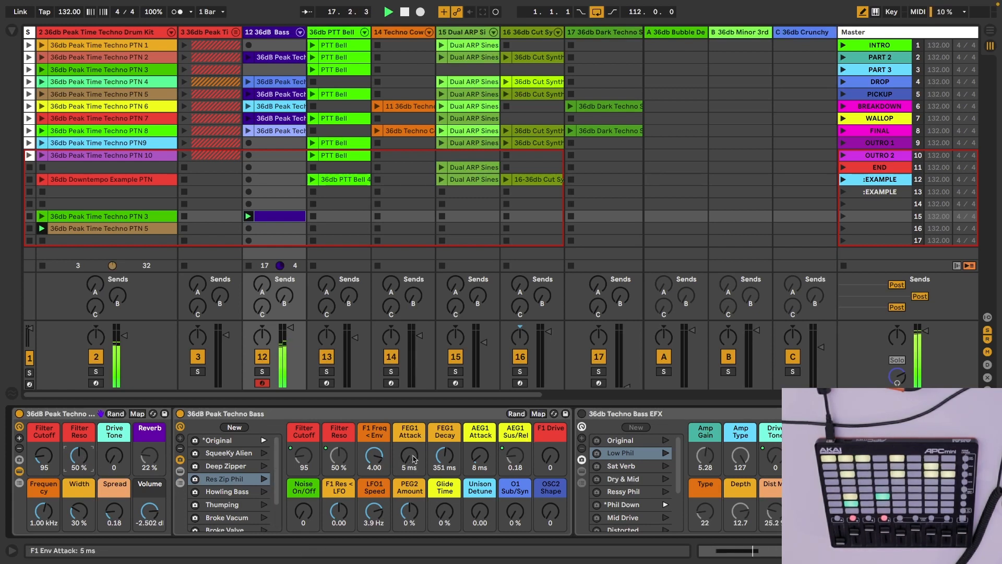
mouse_move(444, 456)
mouse_down()
mouse_move(444, 443)
mouse_move(444, 452)
mouse_up()
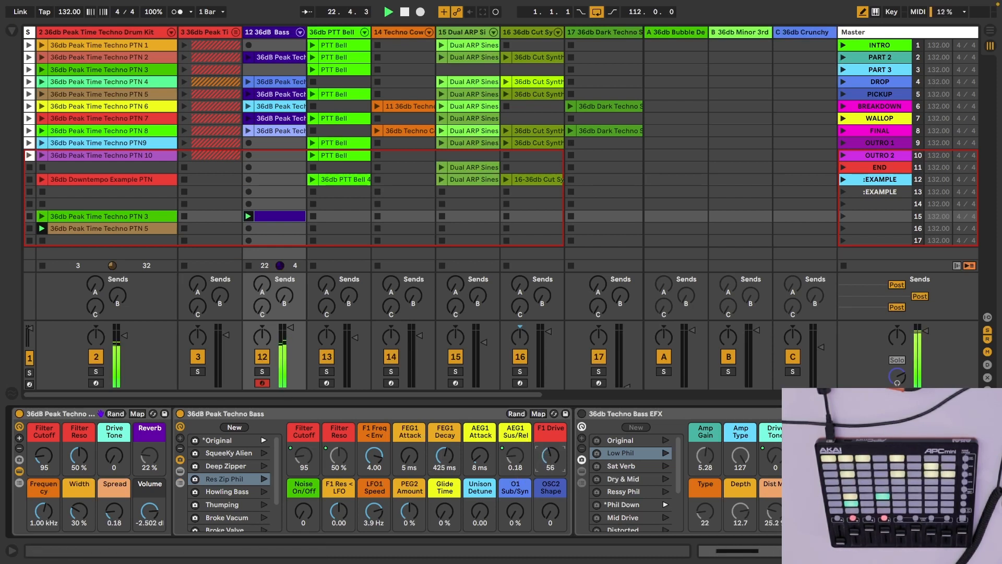
drag(550, 456, 480, 502)
drag(304, 510, 304, 488)
drag(369, 465, 377, 468)
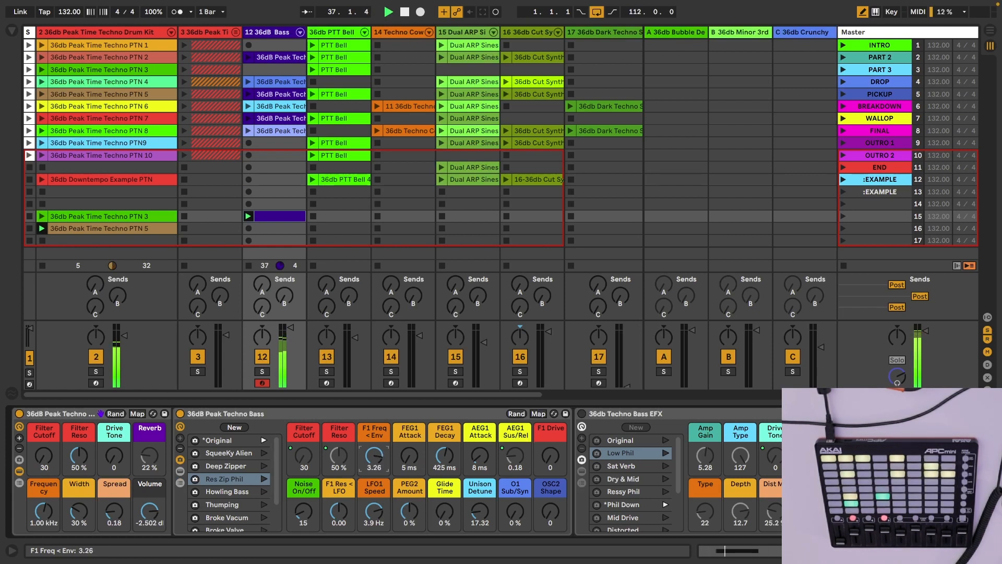
mouse_move(377, 459)
mouse_down()
mouse_move(377, 446)
mouse_move(377, 465)
mouse_up()
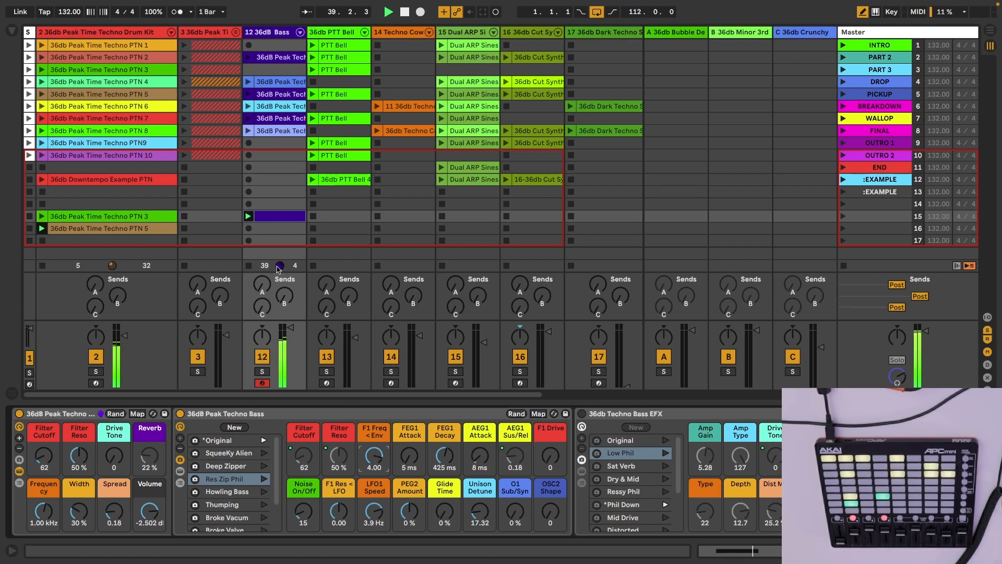
Step: Hide the bass rack's inner devices, and search the browser for "36" with the browser widened
click(19, 471)
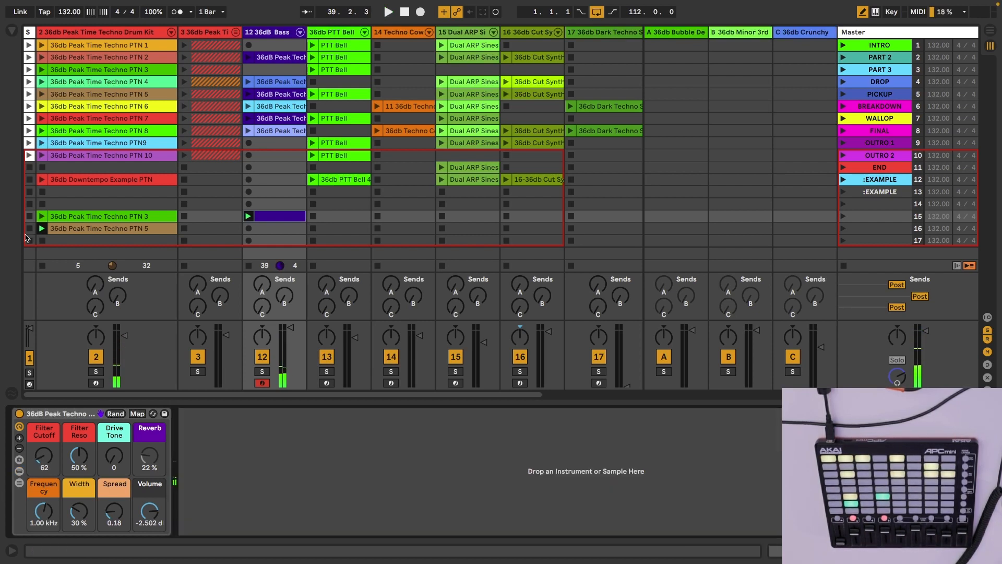
click(12, 31)
click(257, 33)
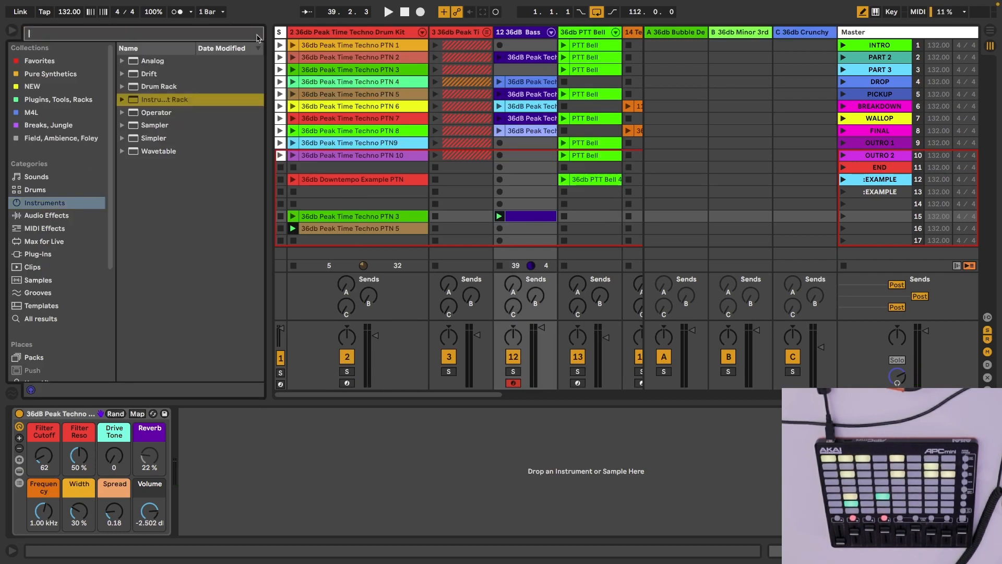
text(36)
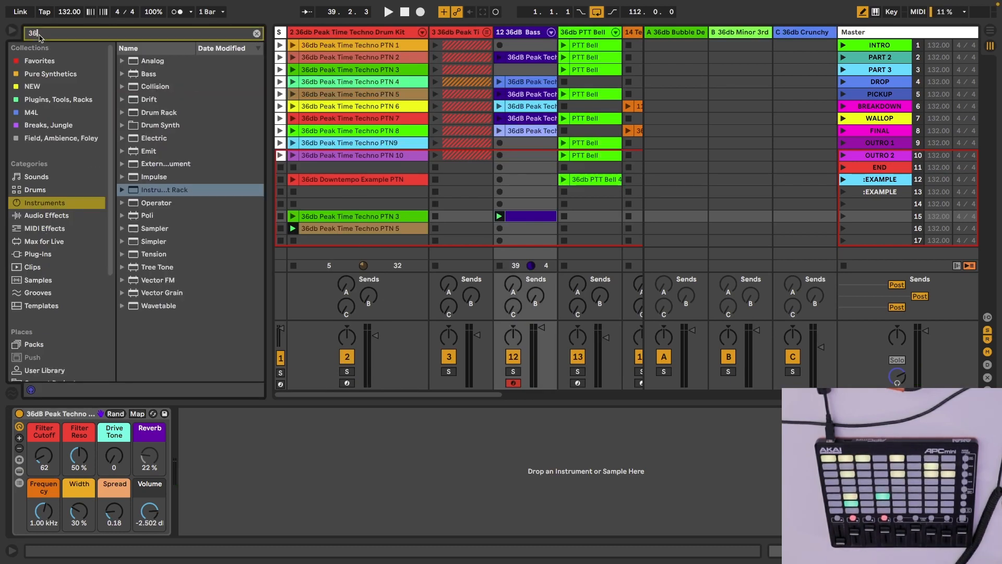
drag(265, 131, 333, 130)
Step: Browse the 36db audio effect racks under Utilities, Audio Effect Rack, Others, and select 36db Dual Verb Texture
click(46, 215)
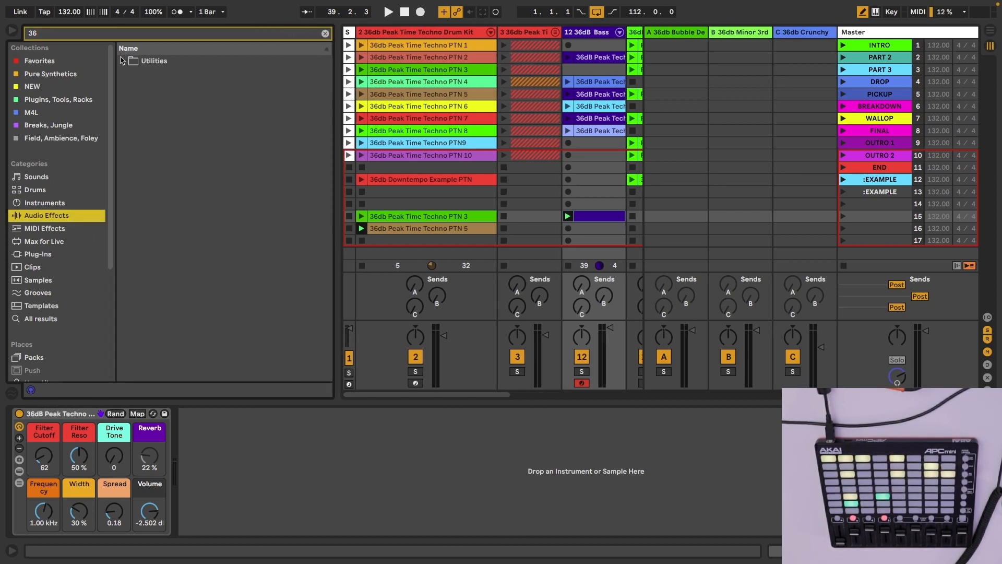
click(122, 60)
click(130, 74)
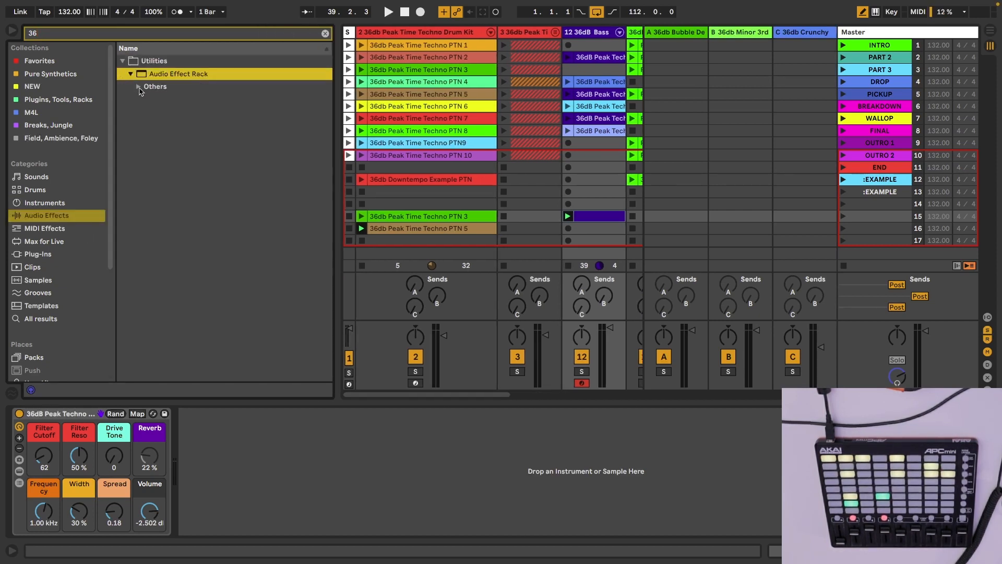
click(139, 89)
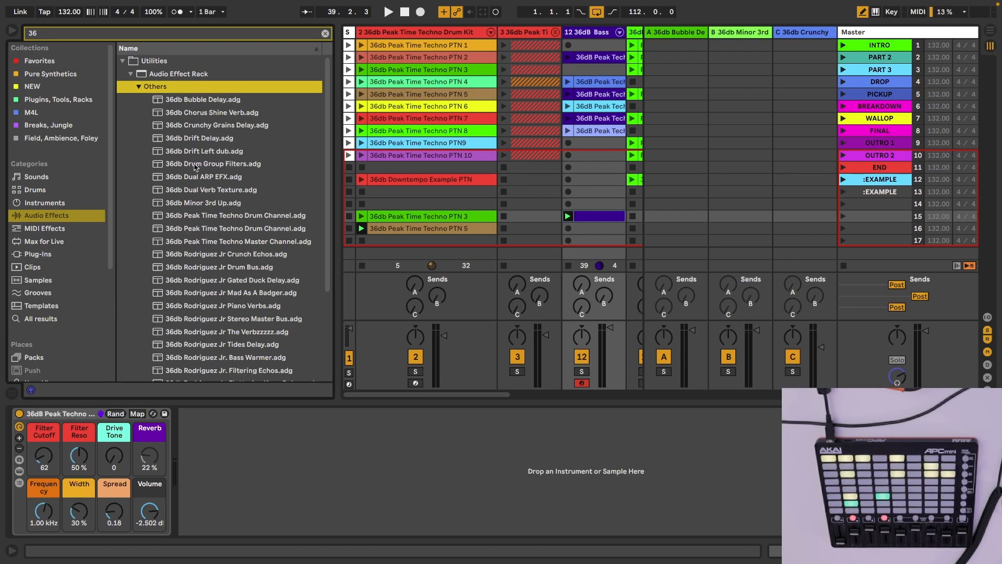
scroll(196, 190, down, 5)
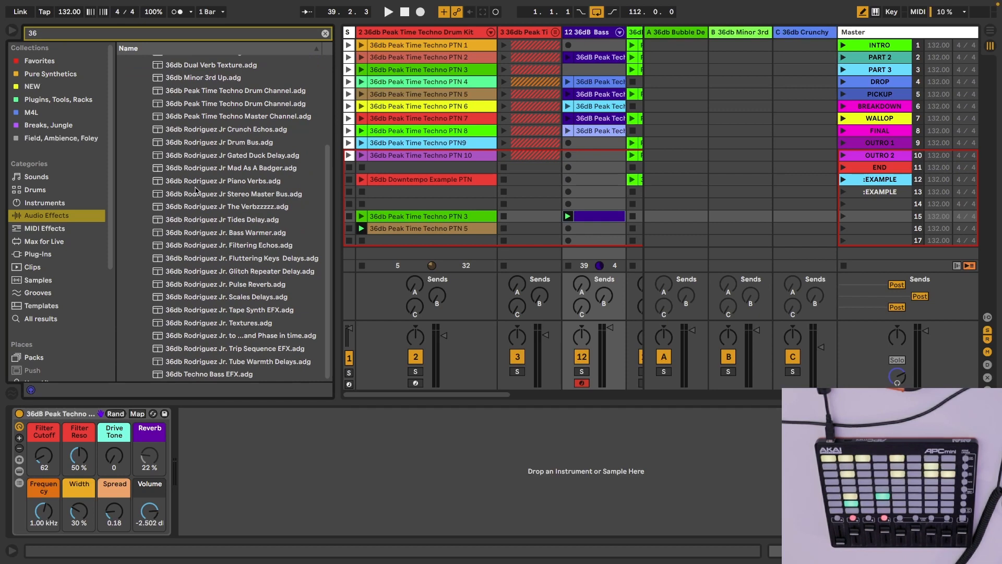
scroll(197, 191, up, 5)
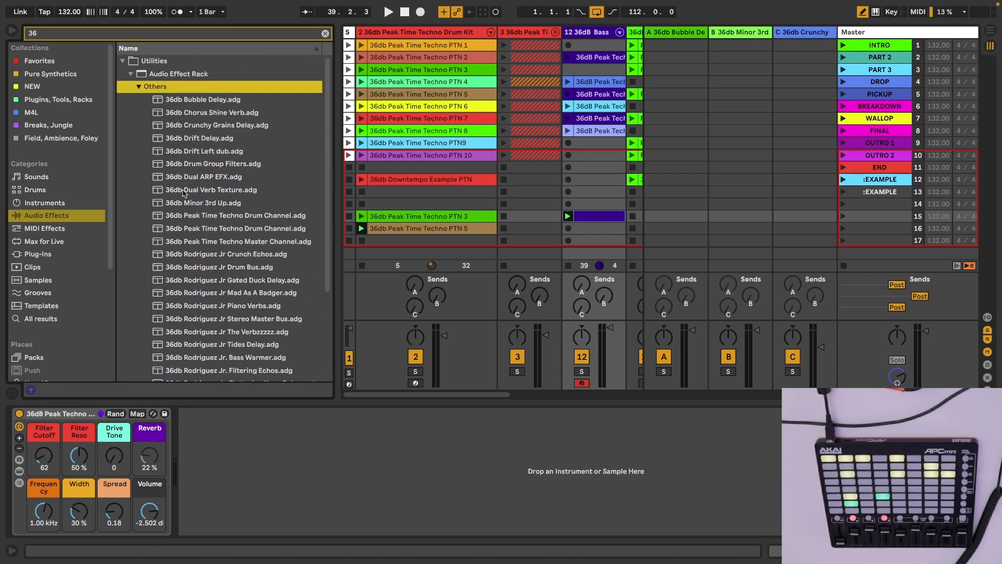
click(189, 191)
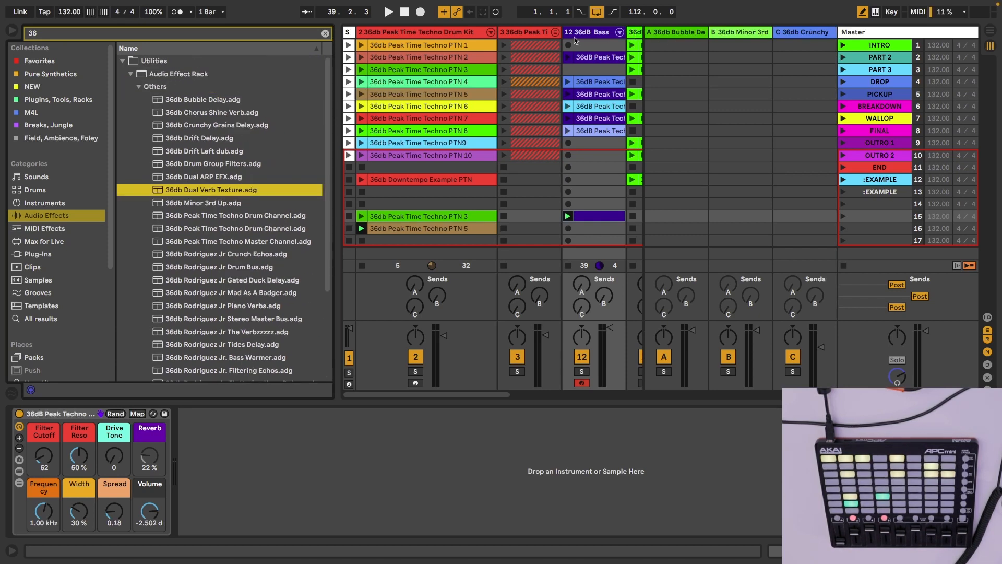
Step: Load 36db Dual Verb Texture onto the 36dB Bass track after its bass rack
click(688, 34)
click(191, 193)
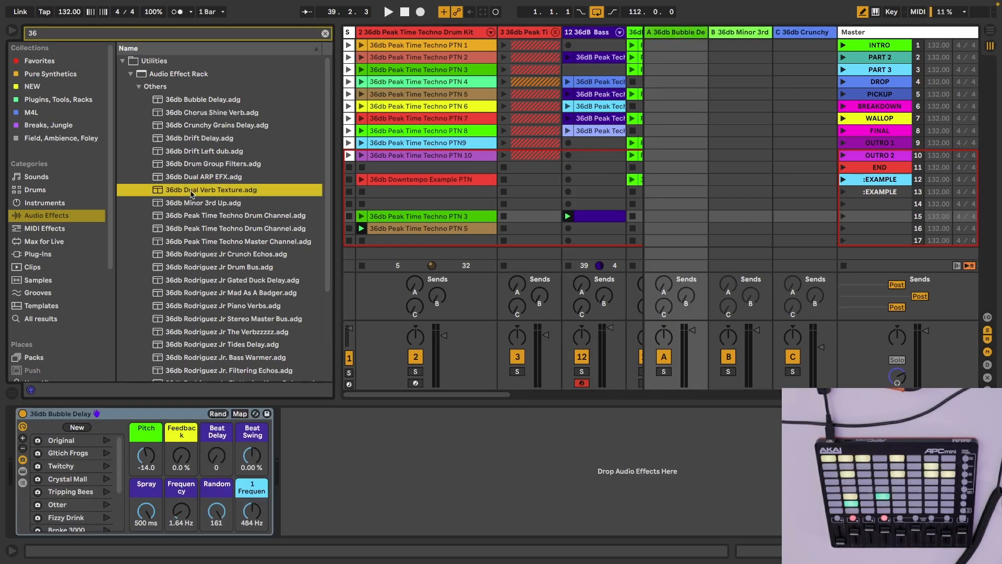
scroll(444, 104, right, 5)
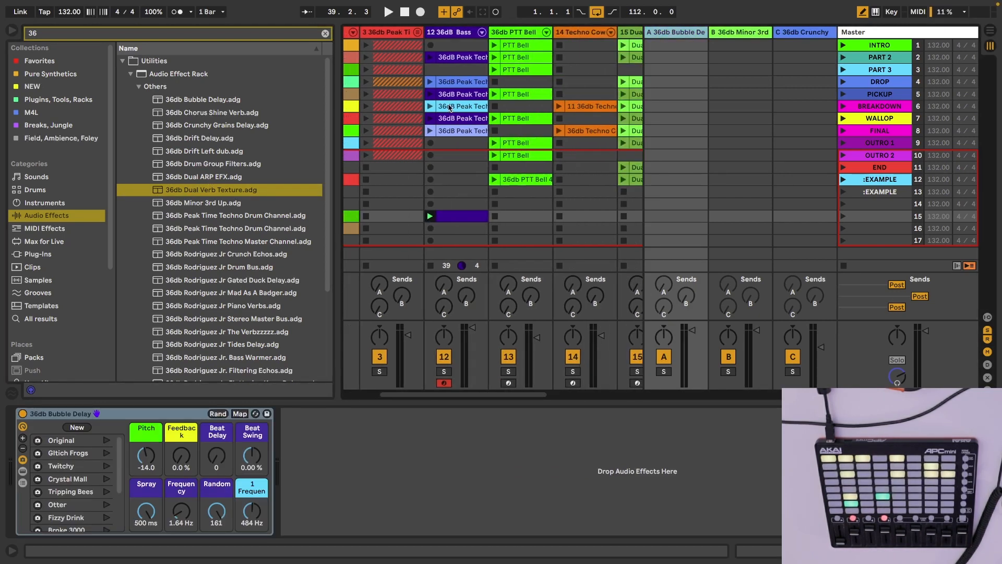
click(440, 33)
drag(188, 189, 222, 481)
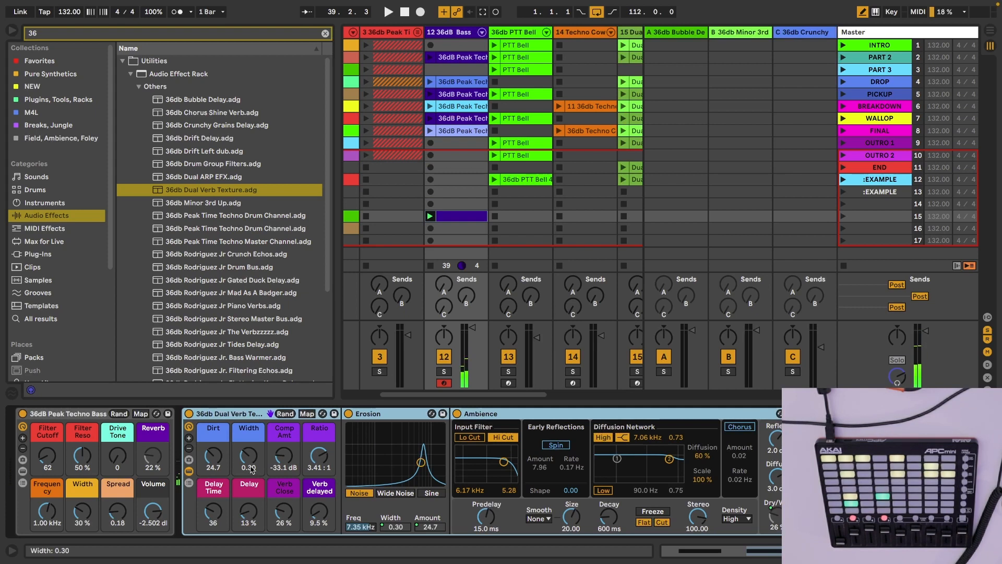
Step: Start playback with the 36dB Bass track soloed and the browser hidden
key(space)
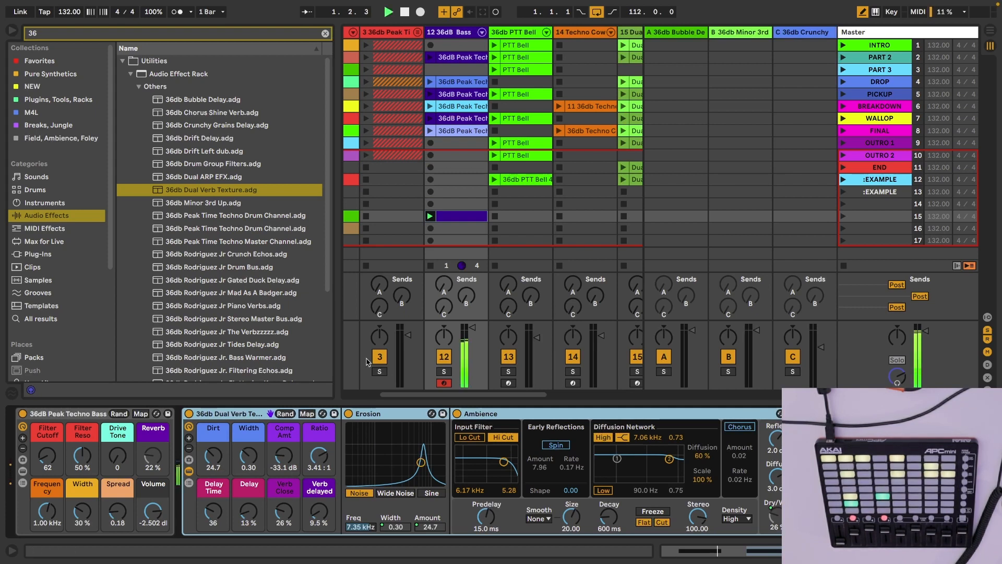
click(12, 30)
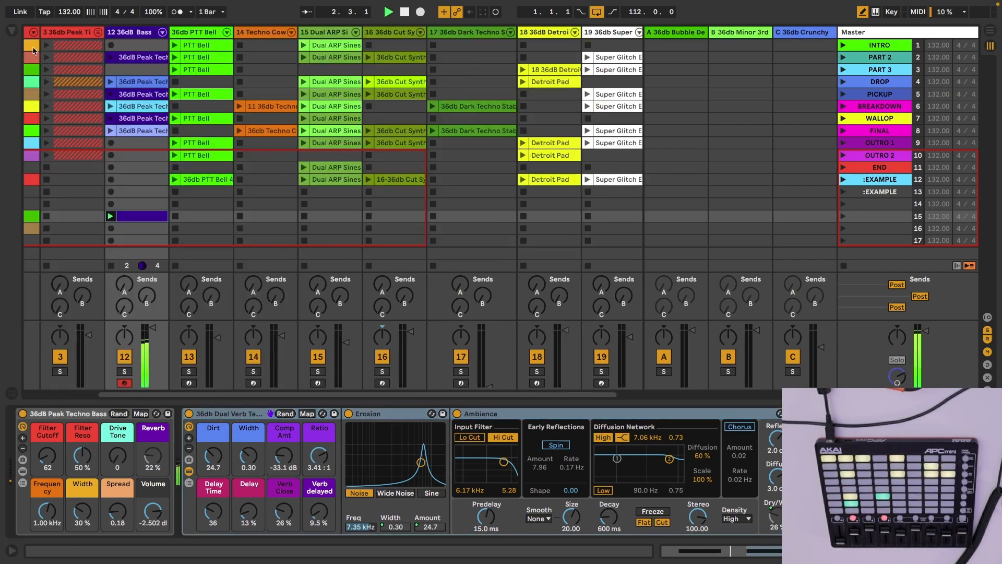
click(124, 371)
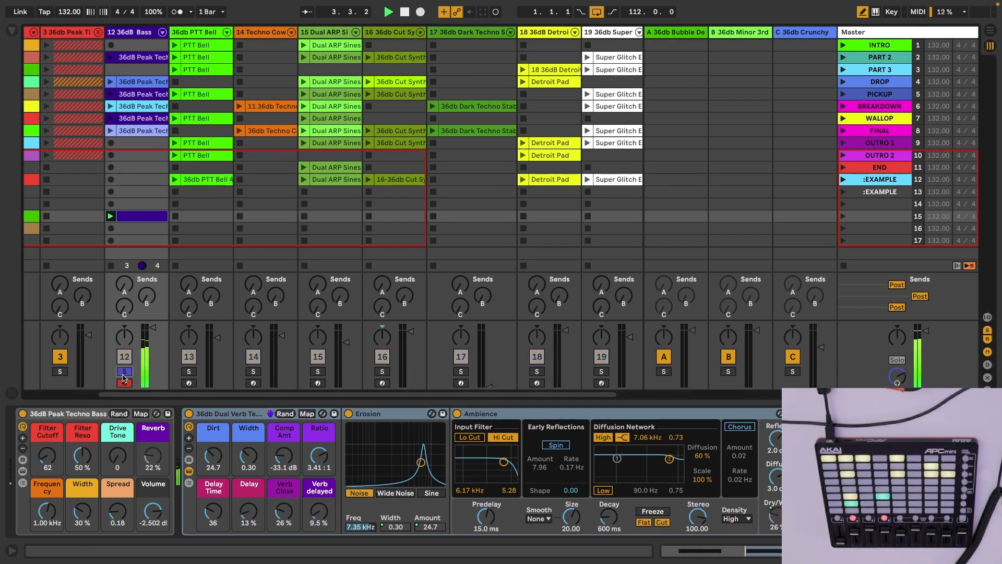
Step: Examine the Erosion, reverb and delay devices inside the Dual Verb Texture rack, collapse them, and show the browser
click(189, 471)
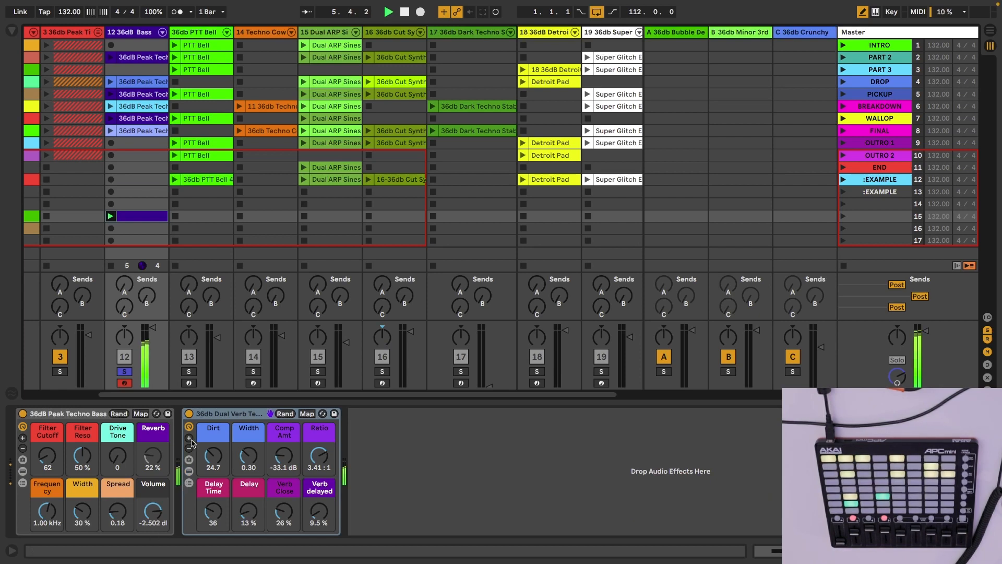
click(189, 472)
scroll(454, 463, right, 10)
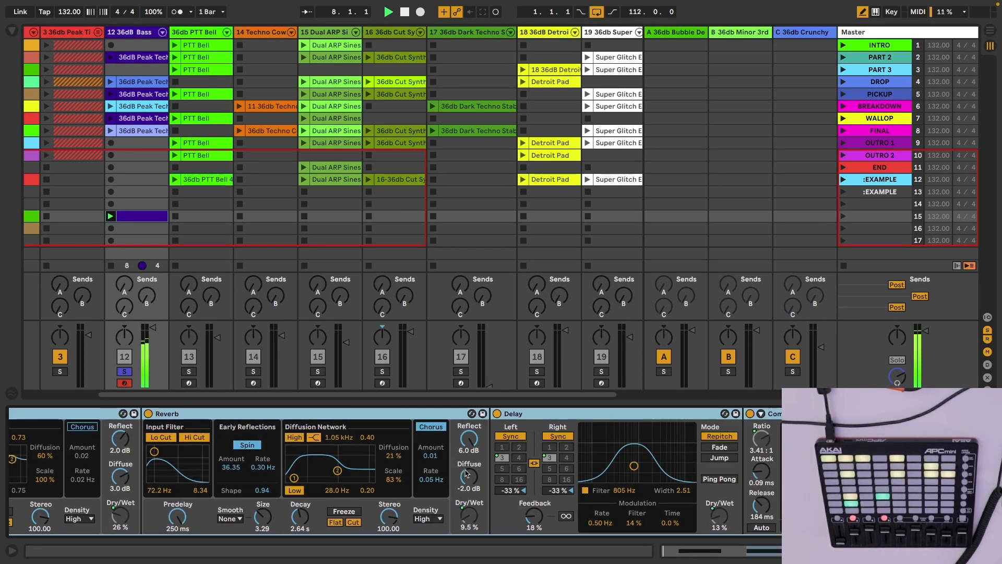
scroll(462, 470, left, 3)
scroll(466, 472, left, 10)
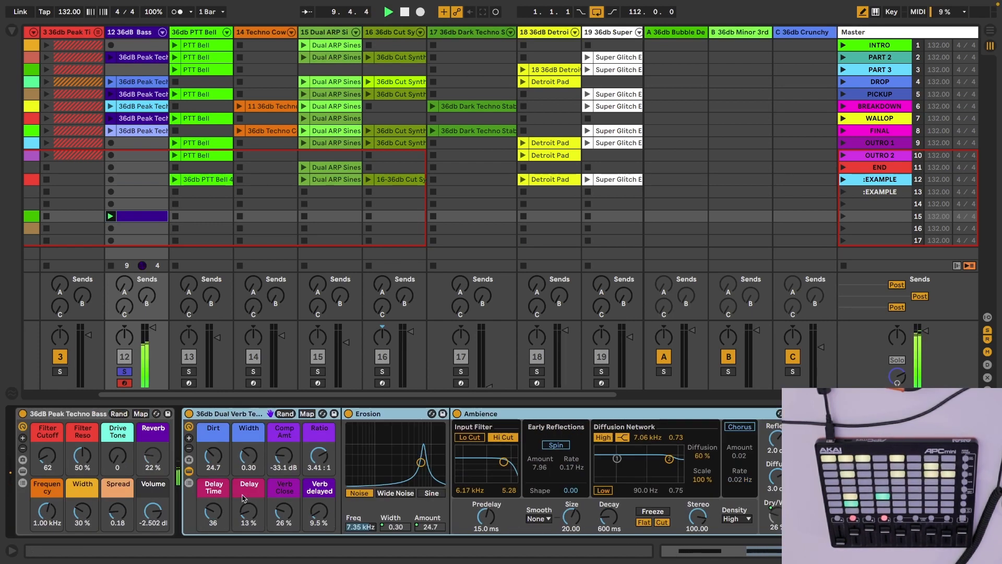
click(189, 470)
click(11, 31)
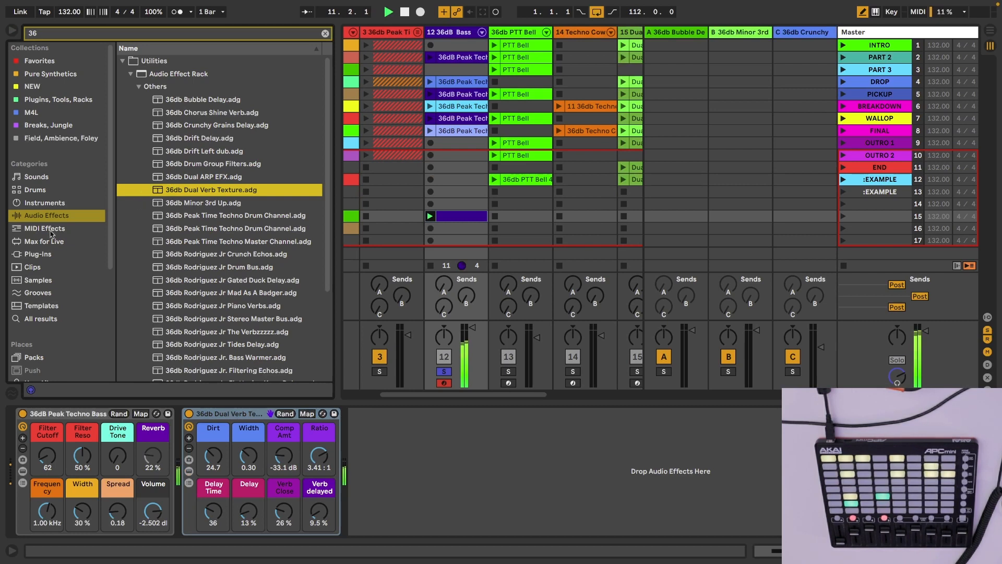
click(188, 472)
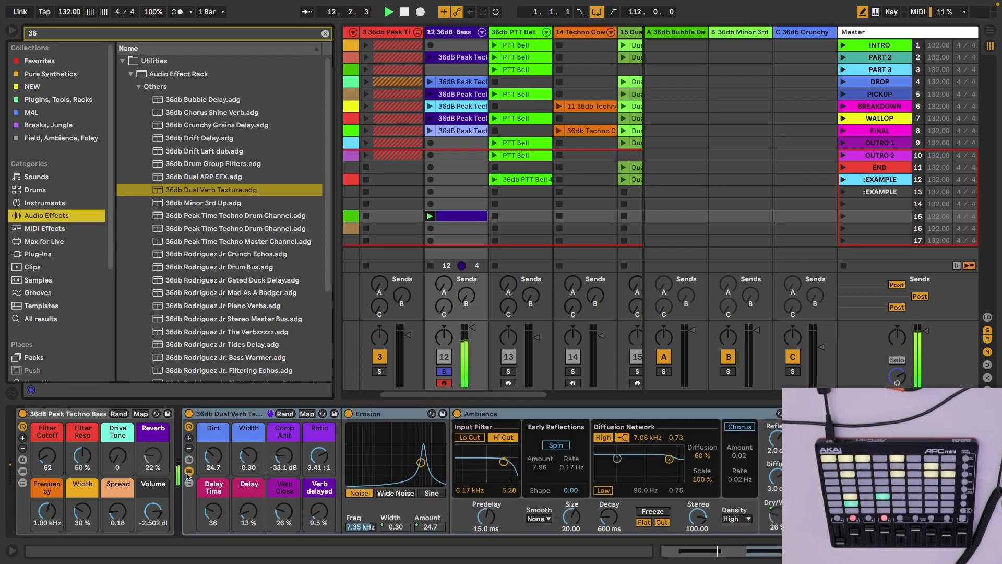
click(189, 472)
Step: Try the Dual Verb Texture rack with Verb Close lowered to 7.9 % and with the rack deactivated, undoing both changes
drag(319, 511, 284, 523)
key(super+z)
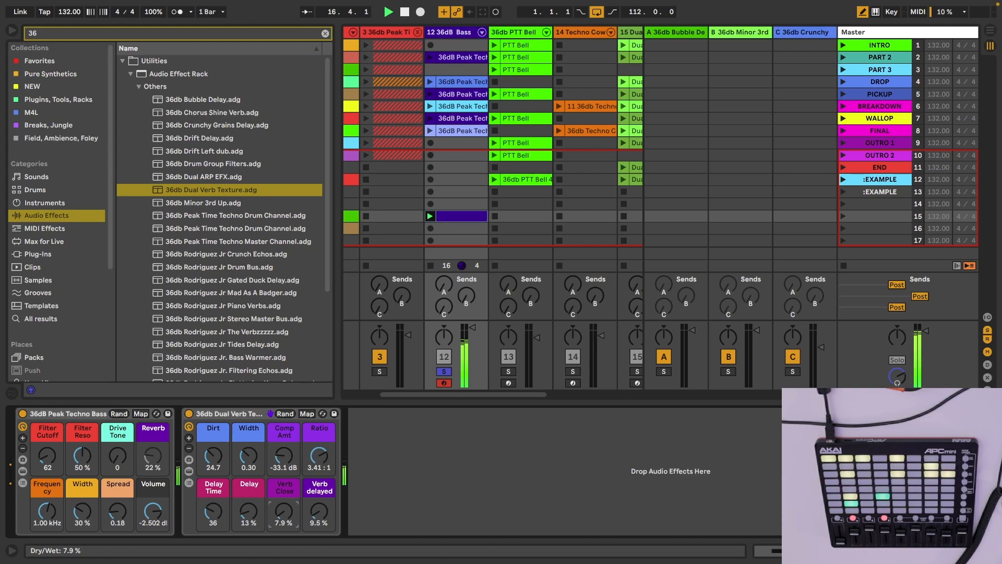
key(super+z)
click(189, 414)
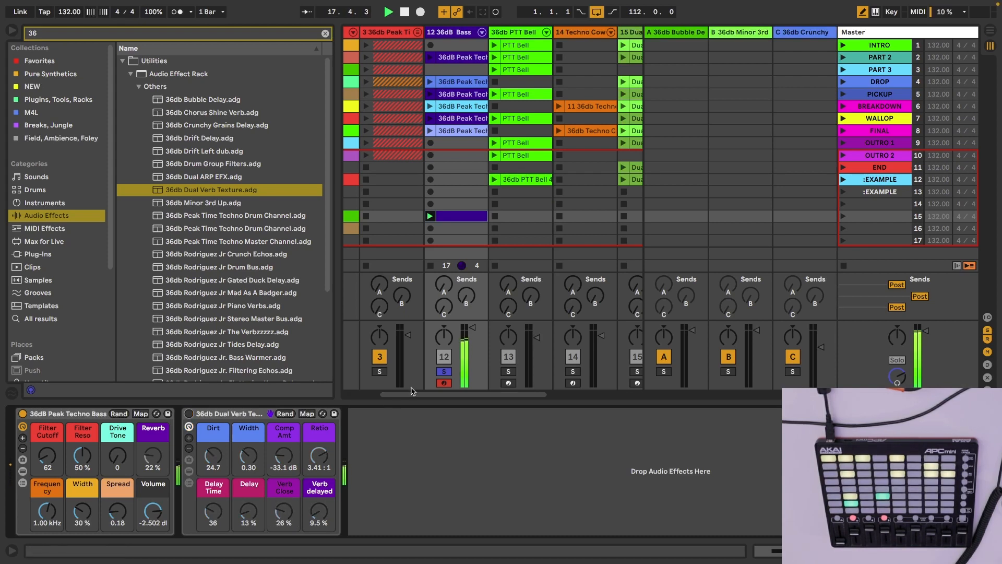
key(super+z)
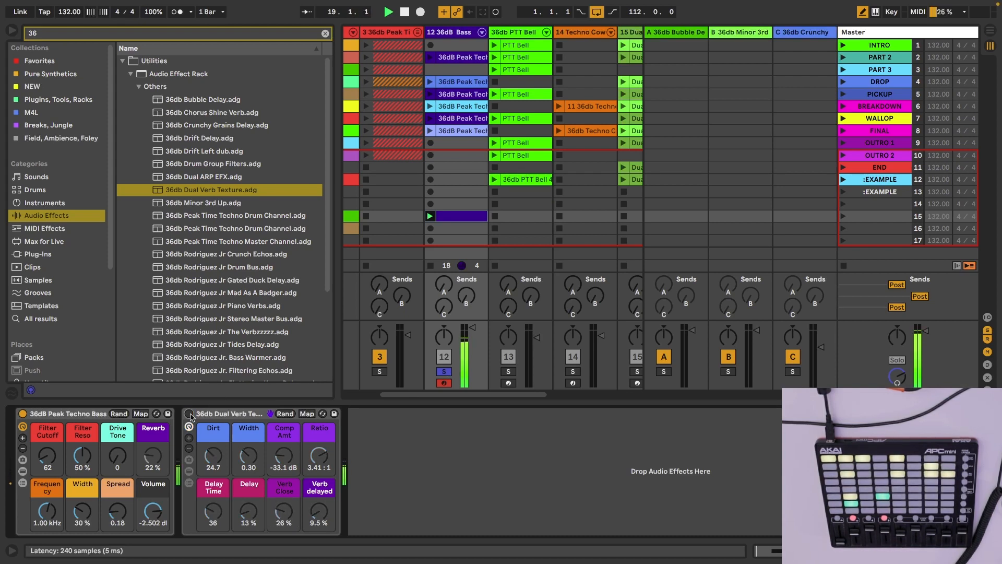
Step: Unsolo the 36dB Bass track, and hide the browser and the return tracks to show more of the set
click(444, 371)
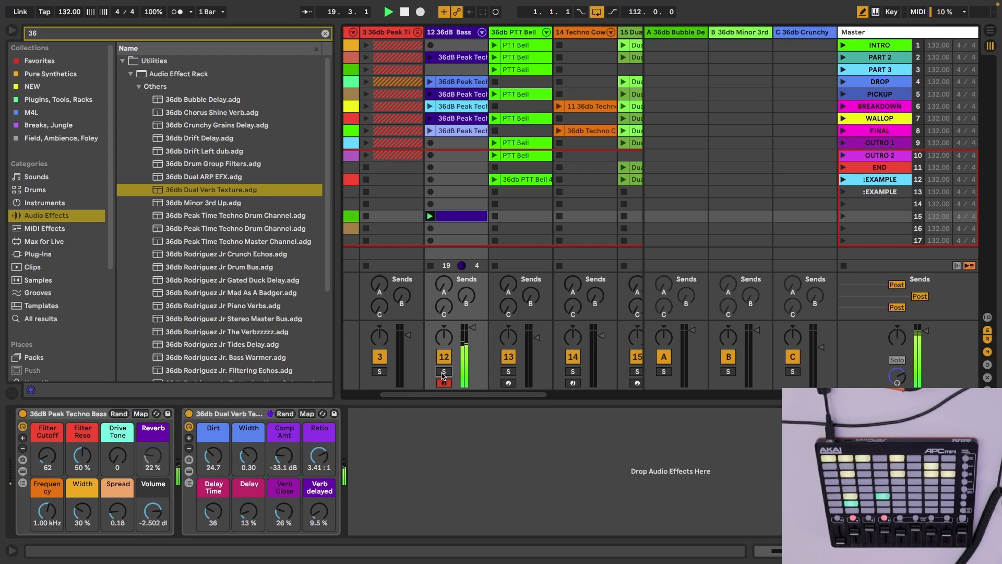
click(11, 31)
scroll(130, 224, left, 5)
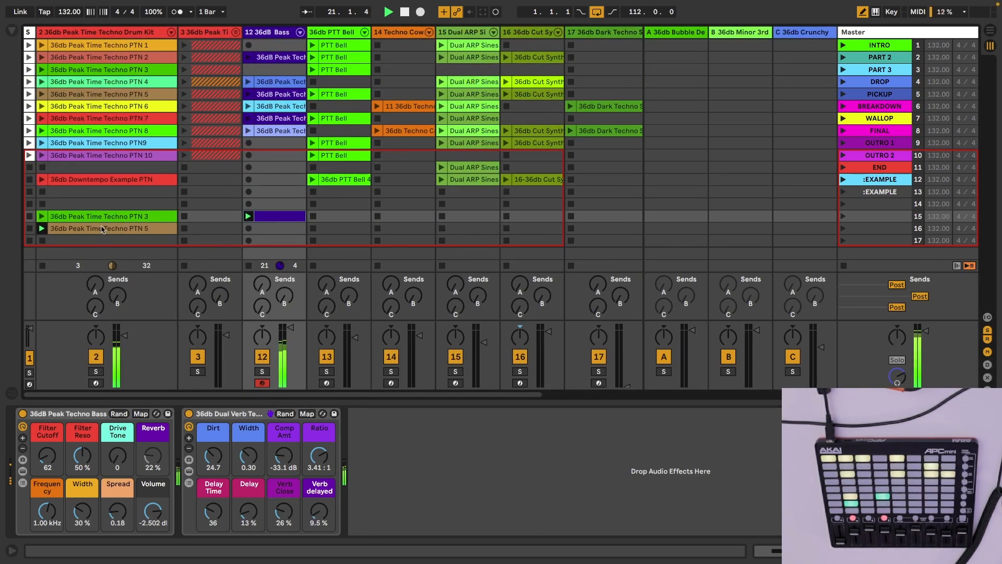
key(alt+super+r)
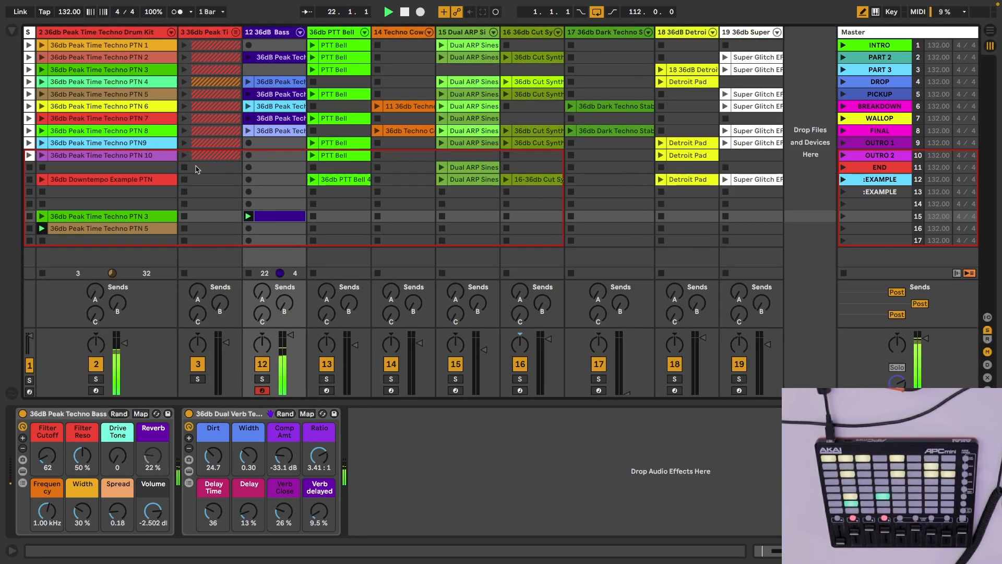
click(82, 122)
key(super+c)
click(72, 229)
key(super+v)
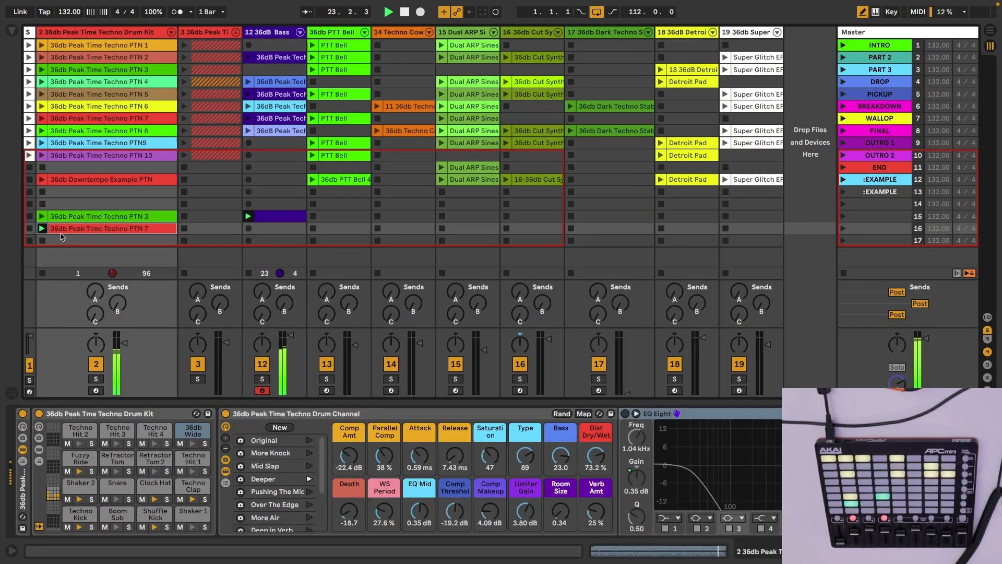
key(super+z)
Step: Launch drum patterns PTN 6 and PTN 8, copying PTN 6 into scene 14 and PTN 8 into scene 17 of the drum track
click(41, 106)
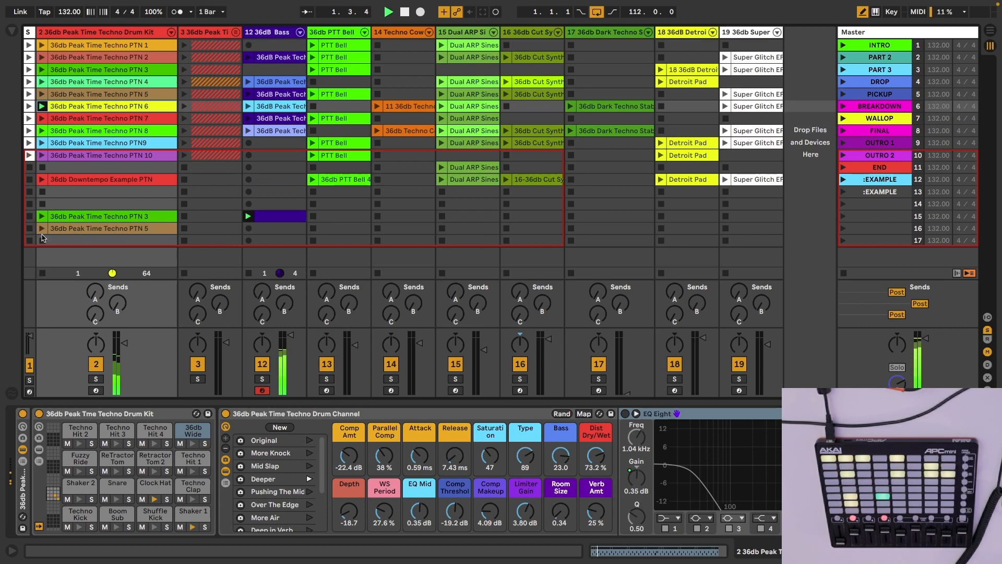
click(71, 209)
key(super+v)
click(41, 131)
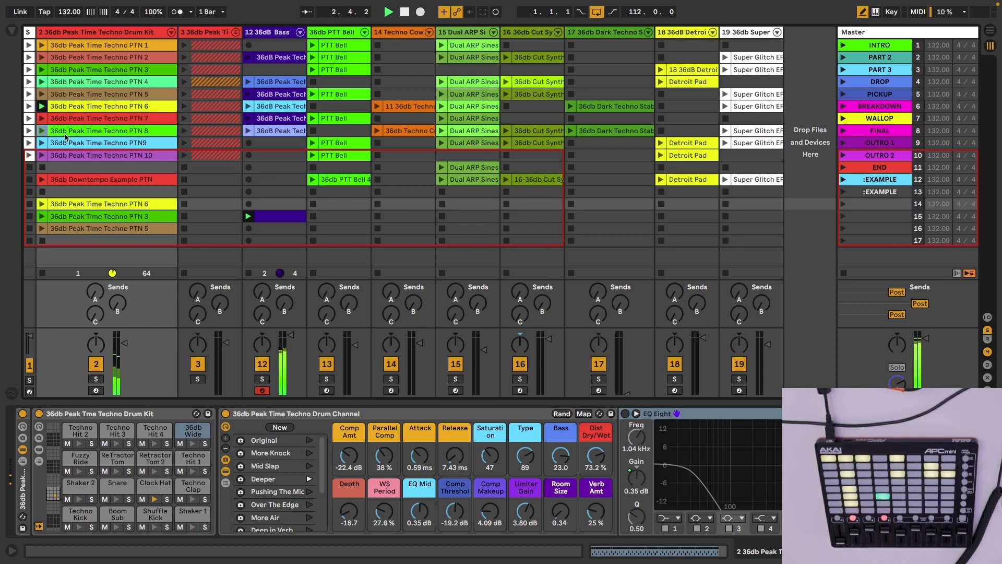
click(73, 241)
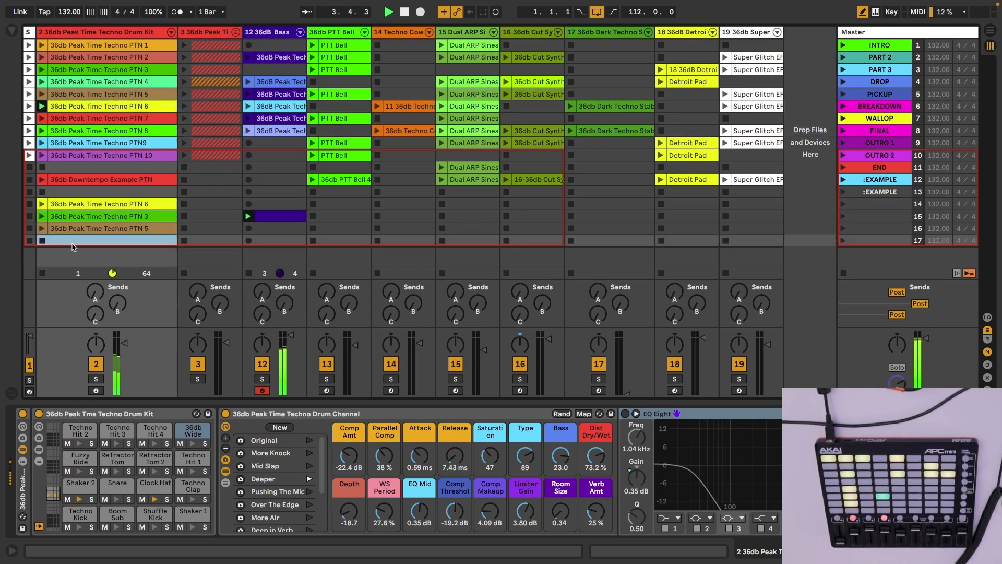
key(super+v)
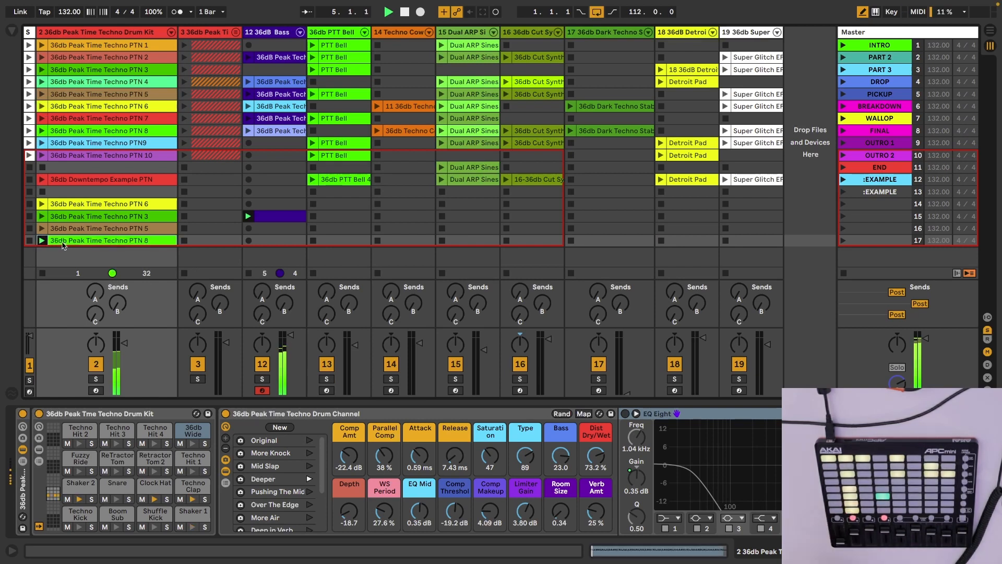
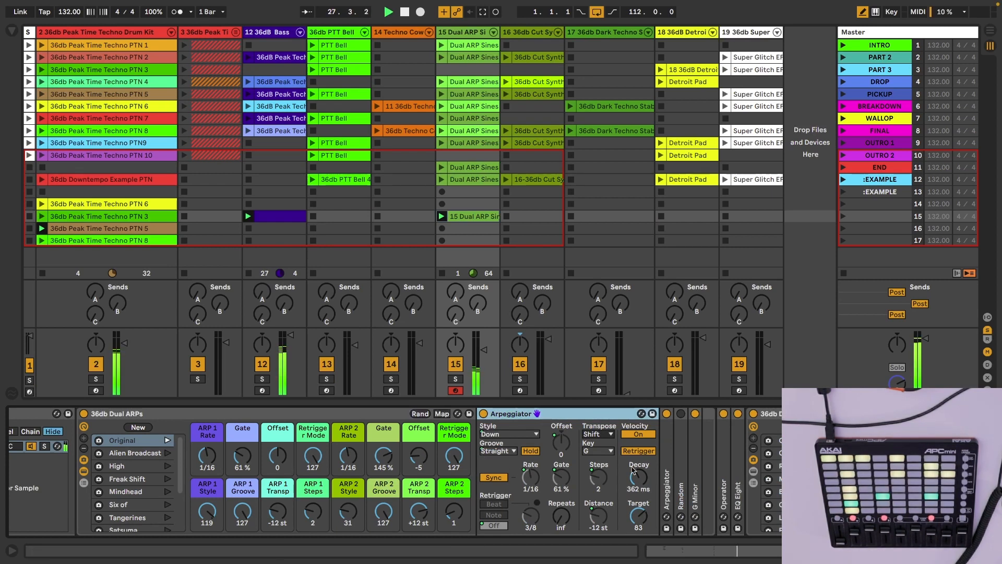
Step: Review the Dual ARP Sines and Dual ARPs racks, and audition the track's send A by raising it and returning it to minimum
click(531, 451)
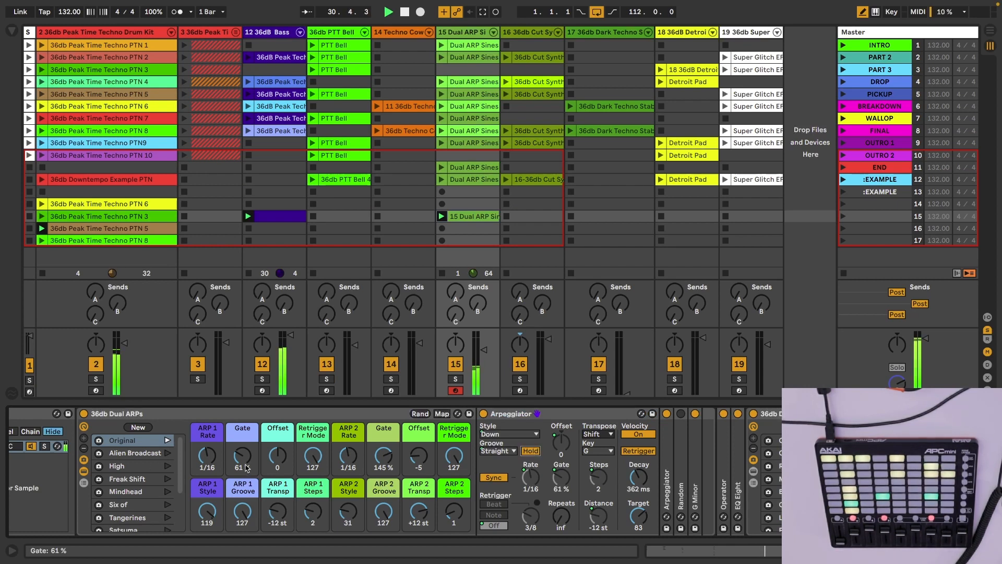
scroll(317, 461, left, 10)
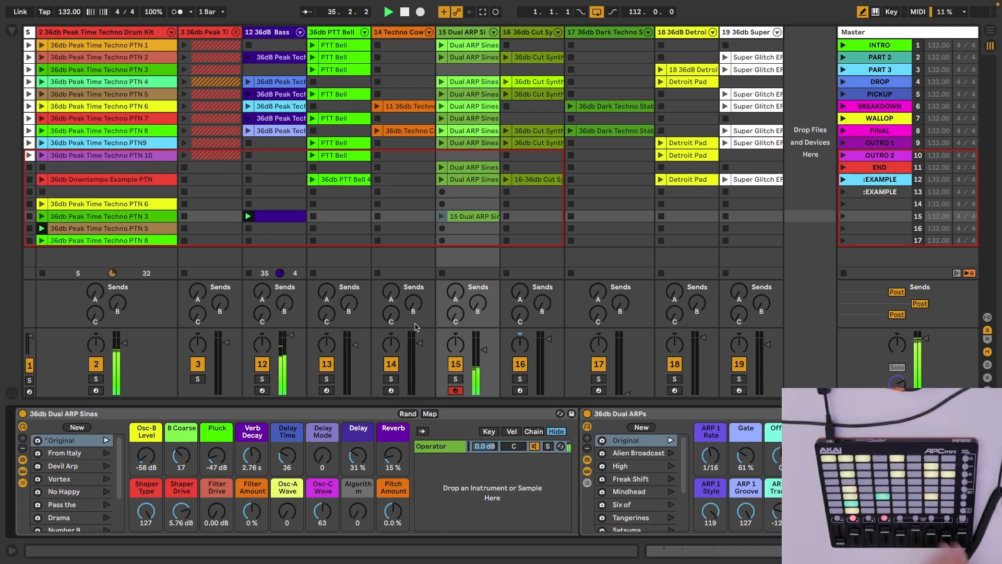
scroll(545, 459, right, 10)
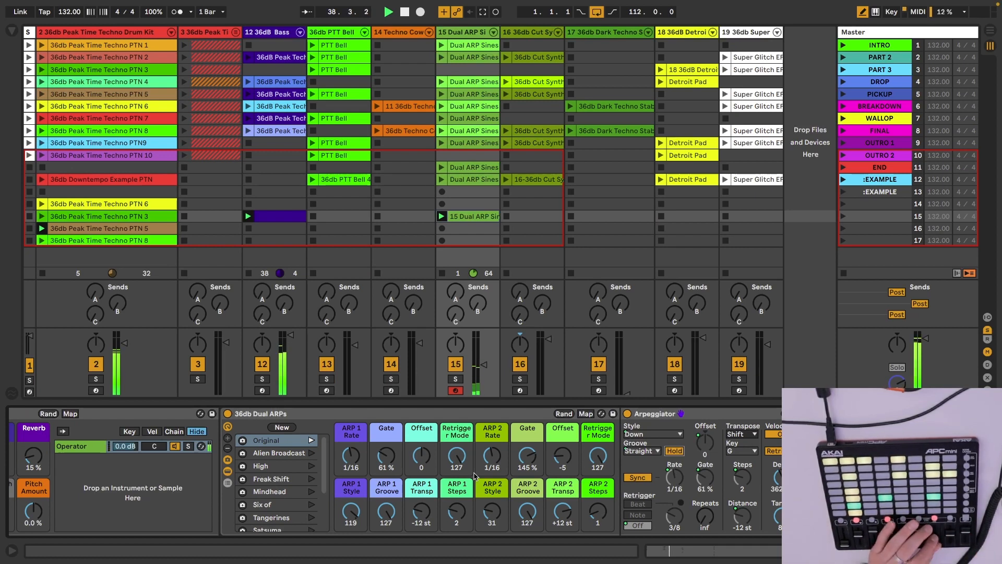
click(454, 296)
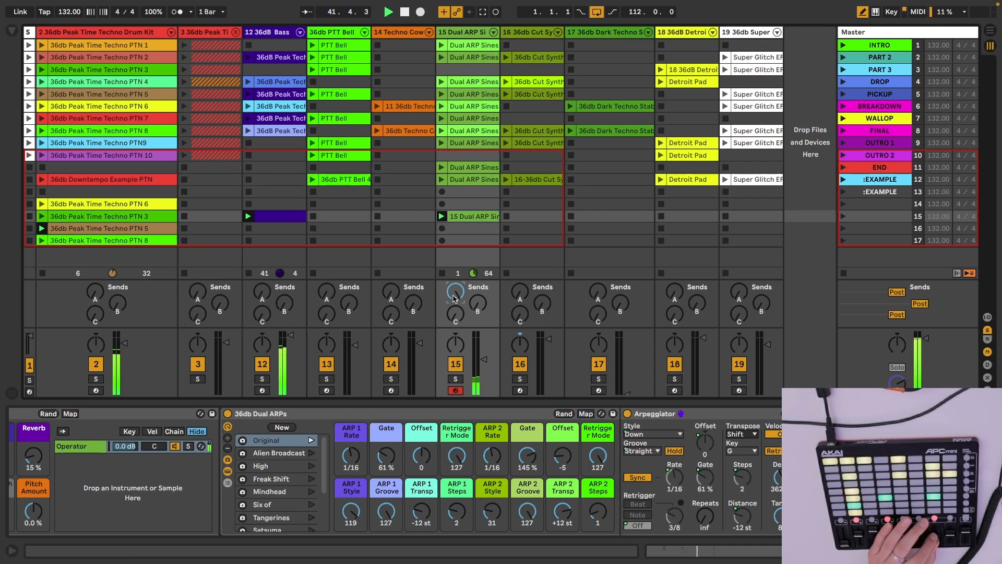
drag(457, 295, 457, 334)
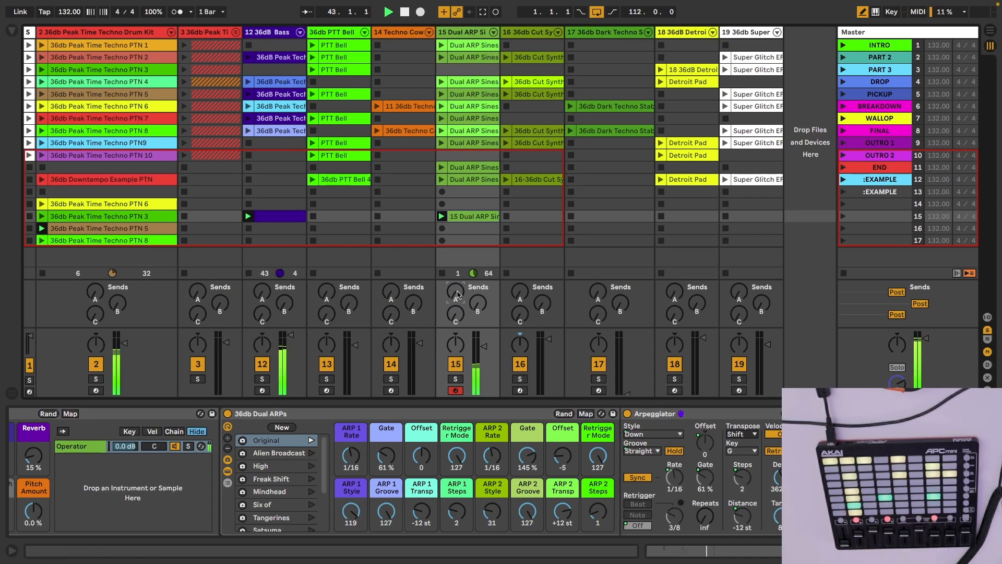
Step: Stop playback and select the Chorus Shine Verb rack on track 18 to view its devices
click(687, 217)
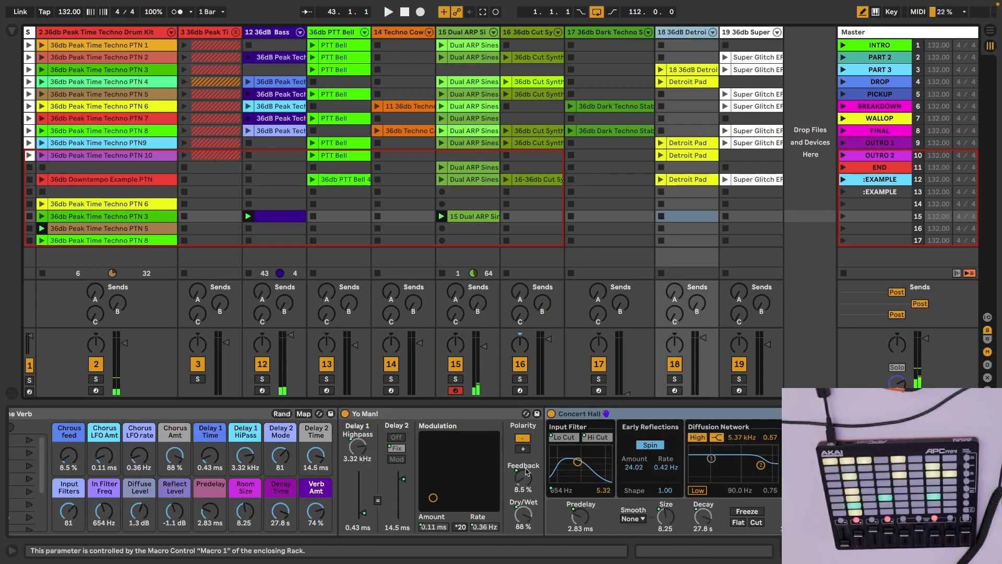
click(400, 413)
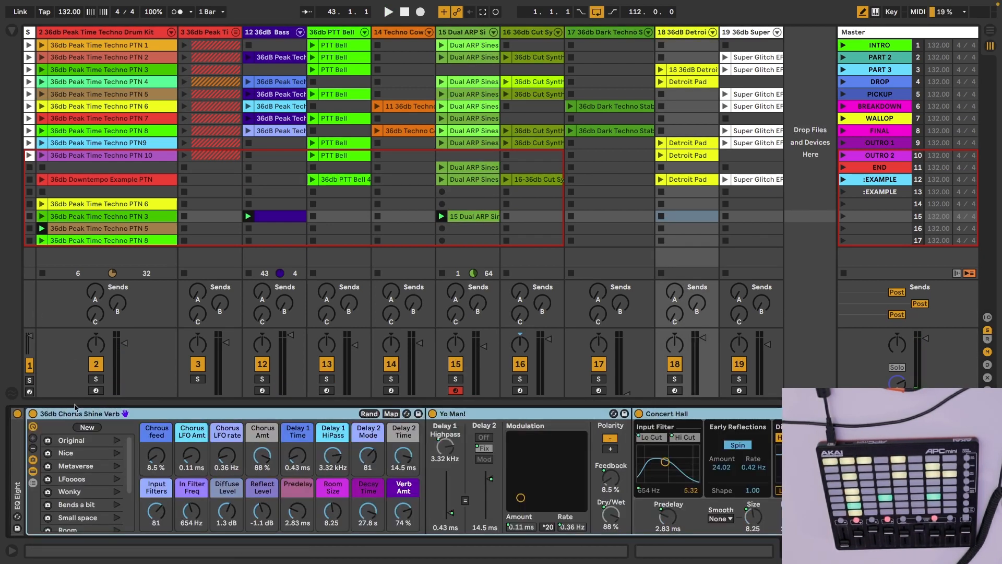
Step: Show the browser and return tracks, and insert a new return track after return C 36db Crunchy
click(12, 30)
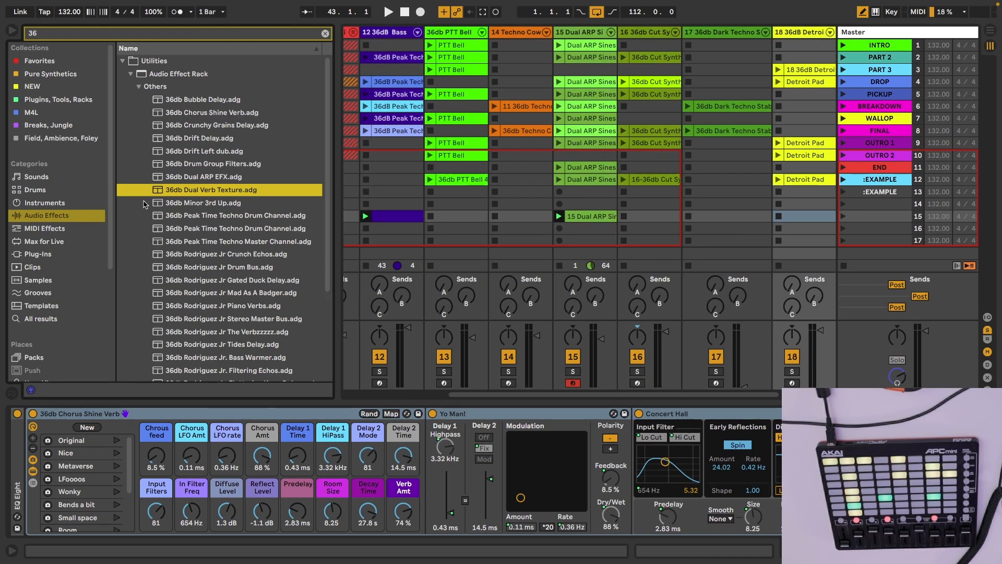
scroll(470, 164, right, 3)
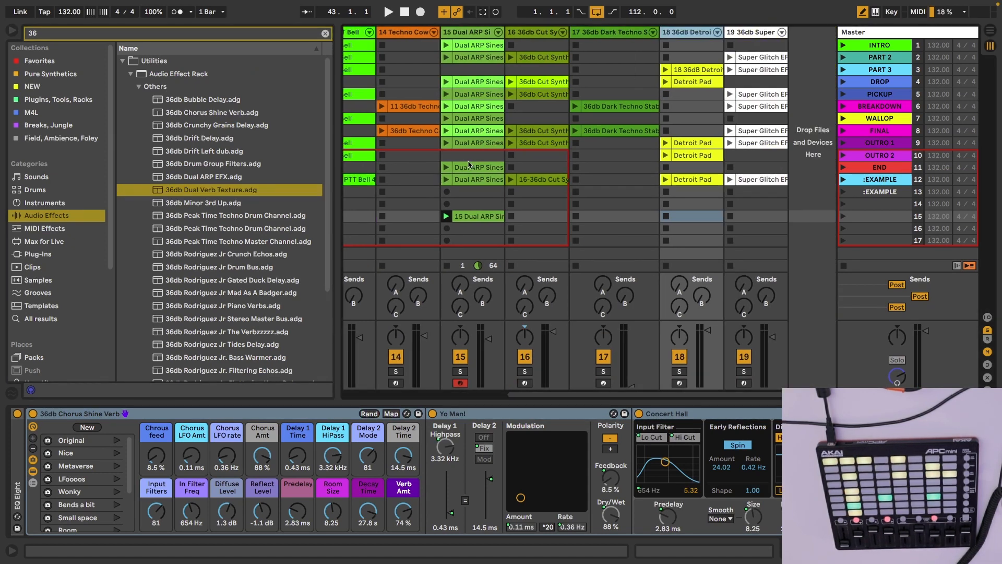
scroll(468, 161, right, 2)
click(792, 32)
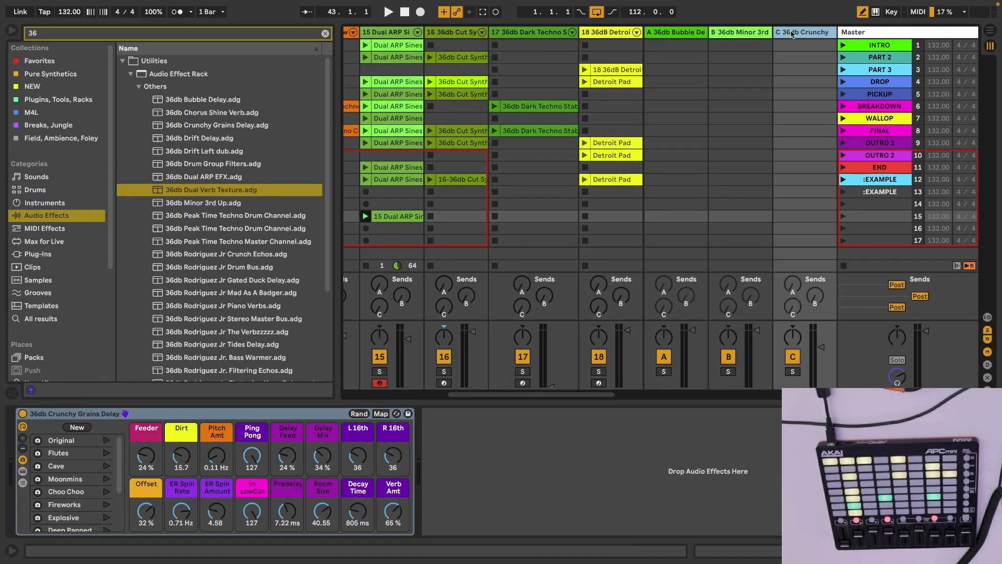
key(alt+super+t)
Step: Try 36db Dual Verb Texture on the new return track, and undo loading it
drag(181, 193, 209, 447)
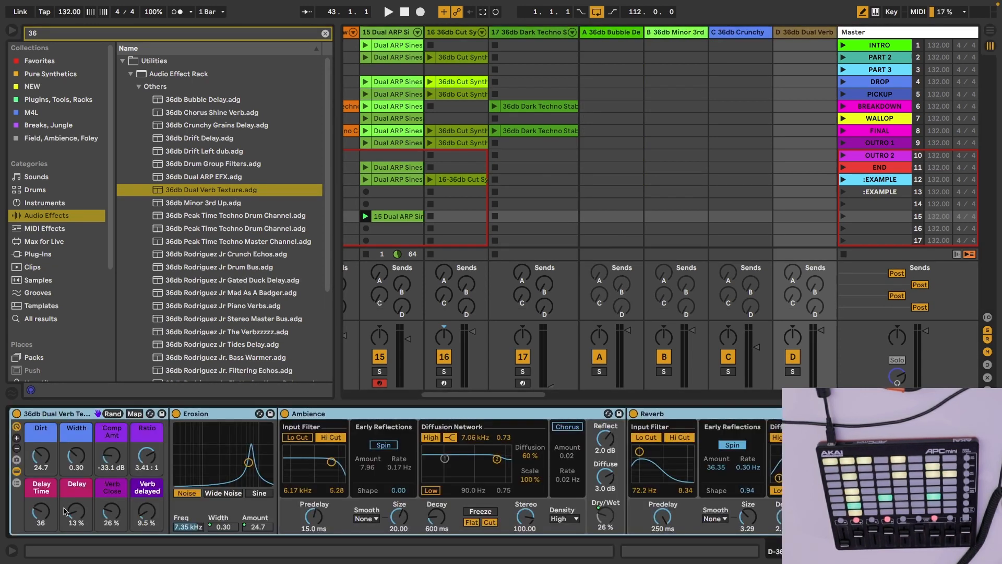
key(super+z)
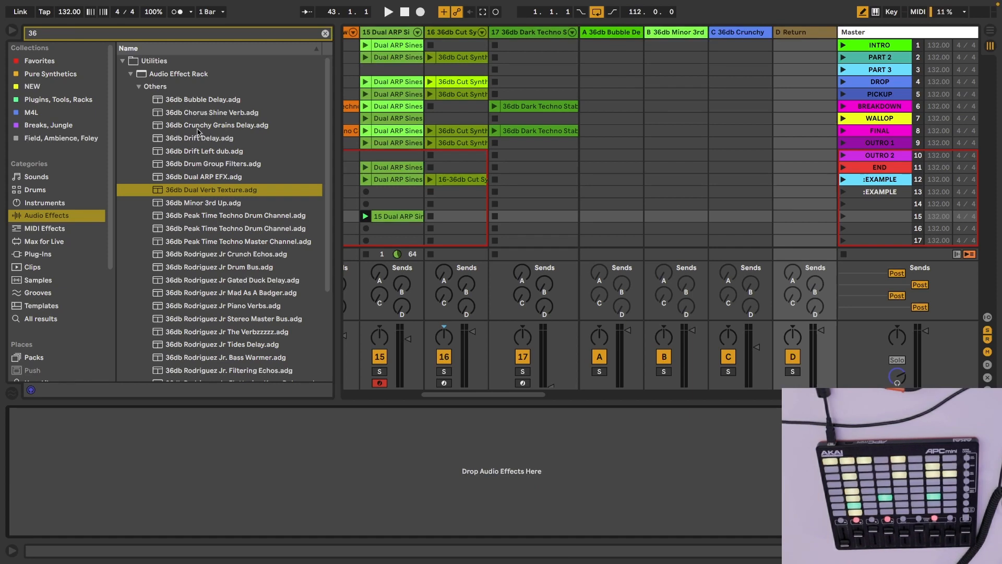
Step: Load 36db Chorus Shine Verb onto return track D and recall the rack's Metaverse variation
drag(198, 116, 209, 418)
drag(202, 455, 203, 459)
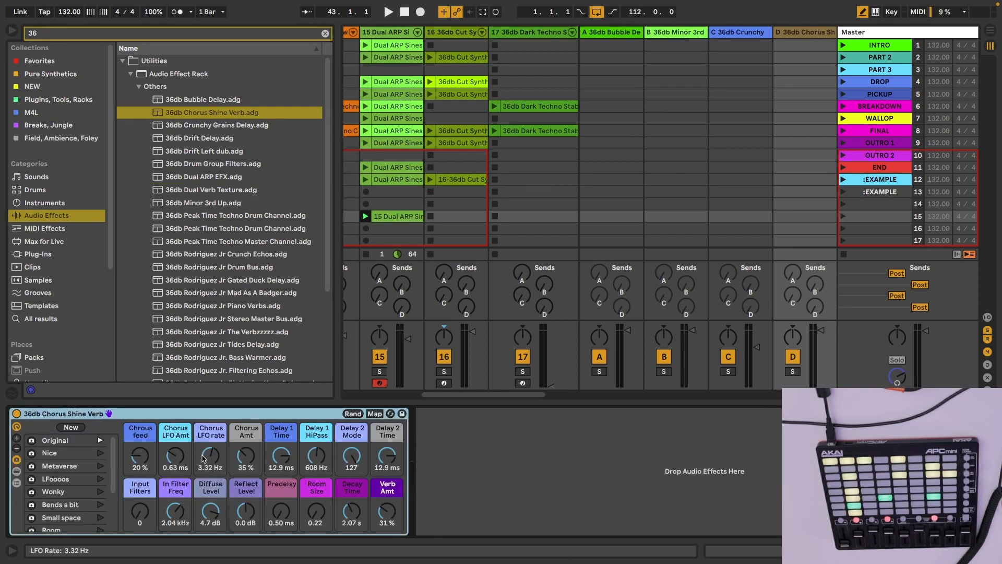
click(61, 441)
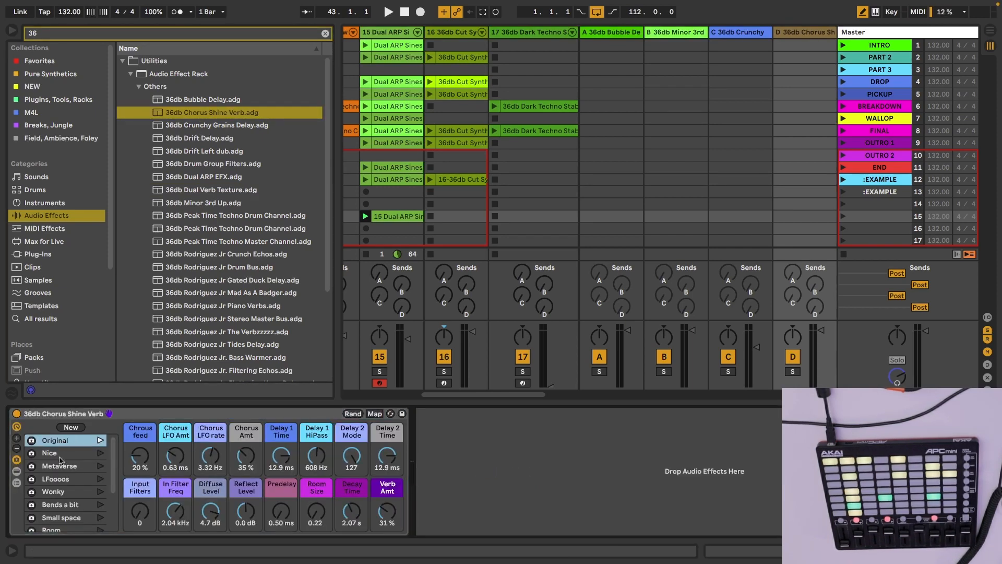
click(101, 466)
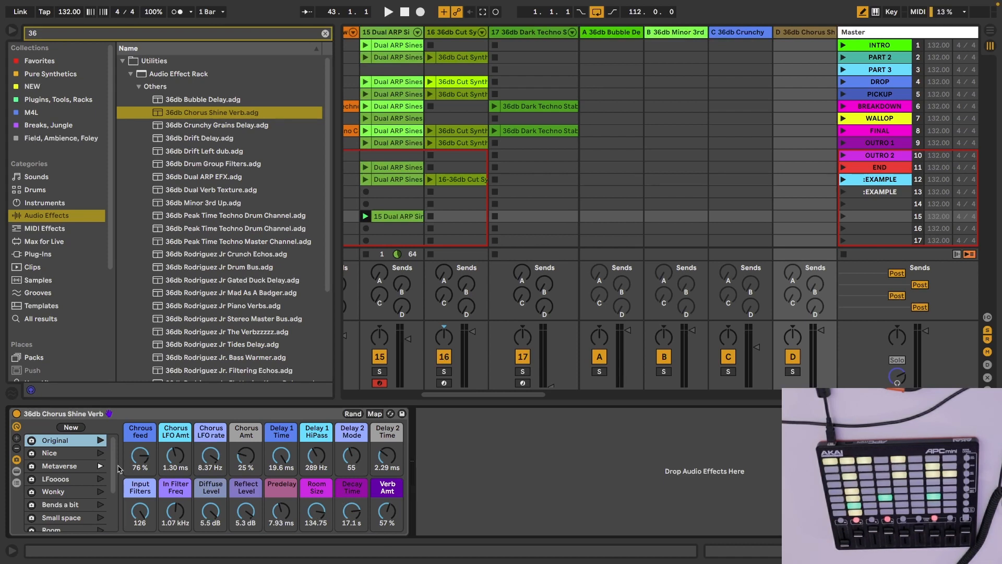
Step: Show the devices inside the Chorus Shine Verb rack on return D, and raise its Verb Amt macro
click(16, 472)
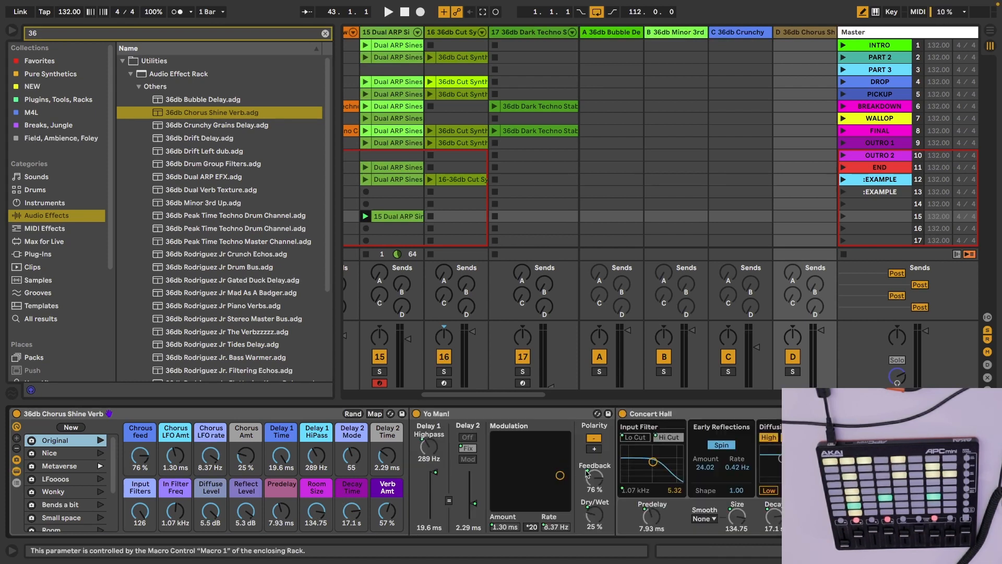
scroll(620, 478, right, 2)
scroll(619, 479, left, 2)
drag(401, 511, 401, 470)
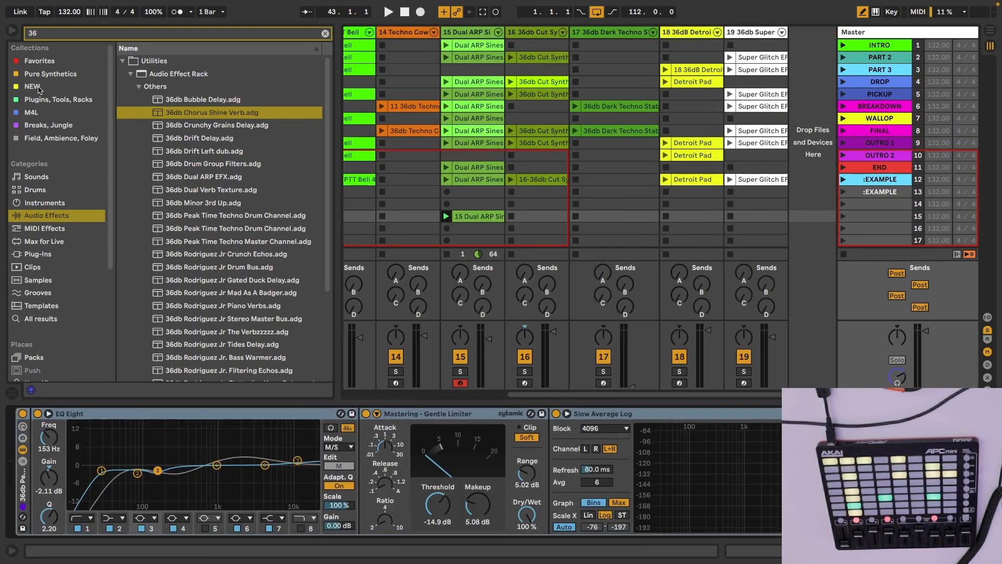
Step: Hide the browser and, during playback, record a send D increase as automation in track 15's clip in scene 15
click(10, 33)
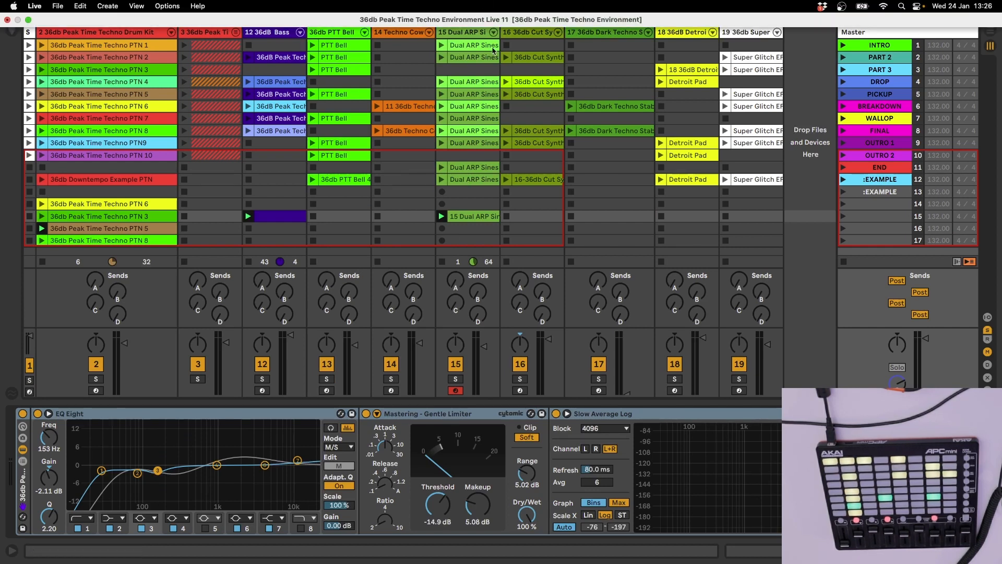
click(495, 12)
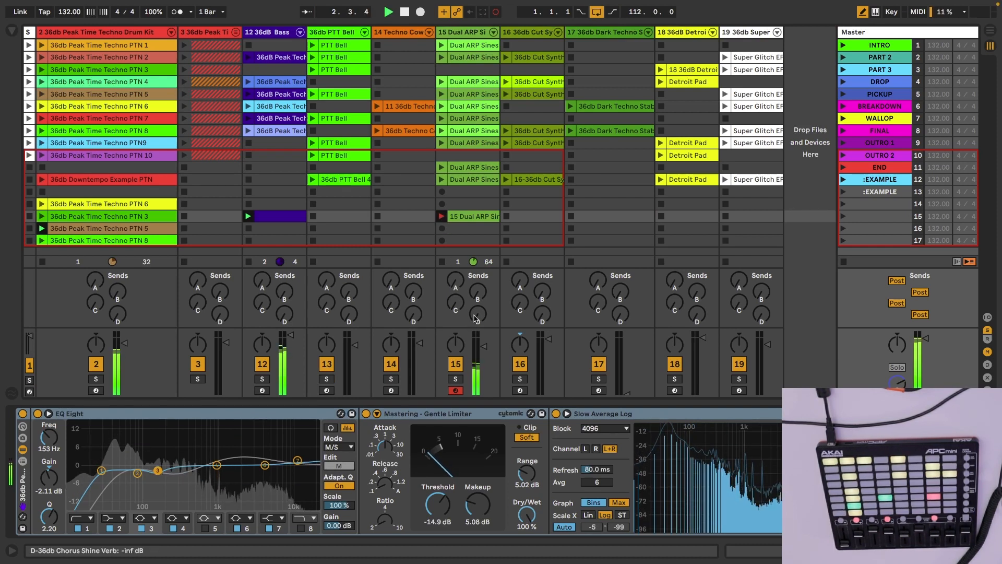
drag(474, 316, 475, 212)
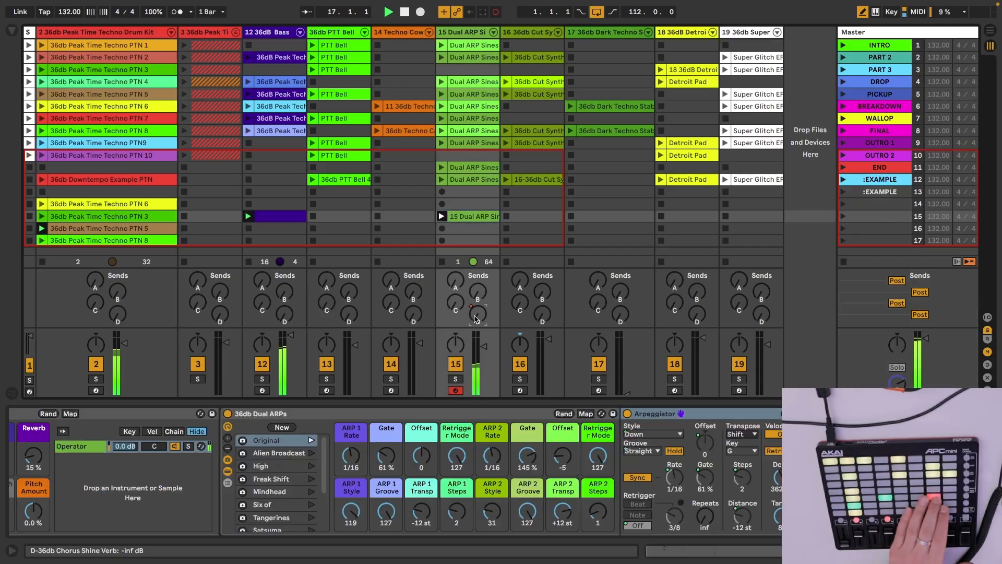
click(495, 12)
Step: Select track 18 and track 17 in turn to view the Chorus Shine Verb and 36db Dark Techno Stab racks
click(666, 33)
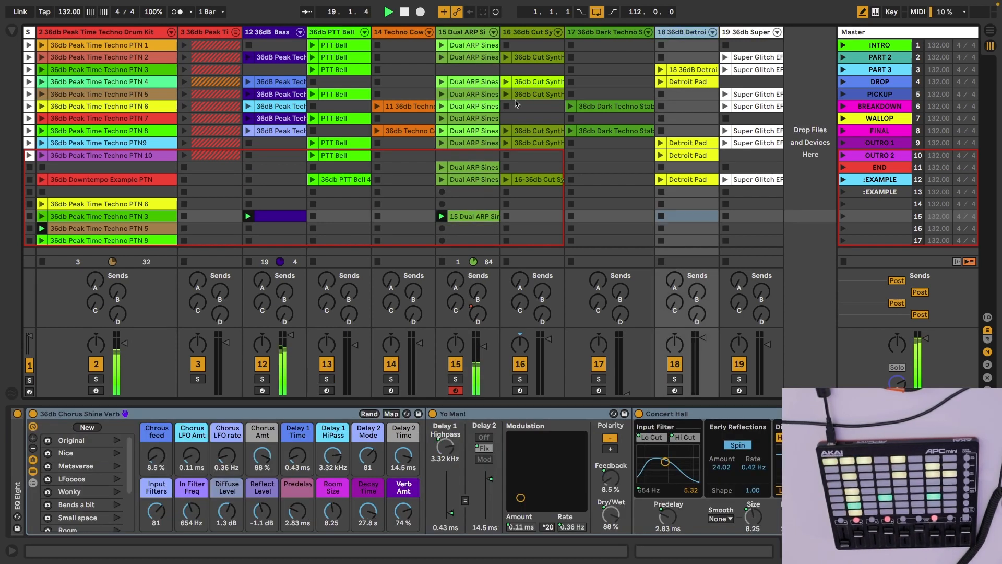
key(Left)
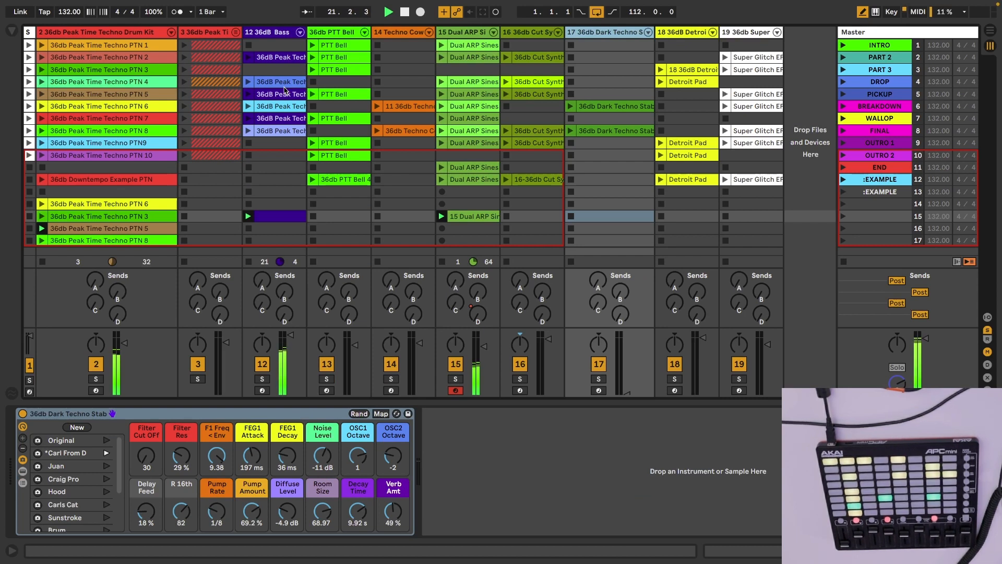
key(alt+super+r)
drag(822, 335, 821, 338)
key(alt+super+r)
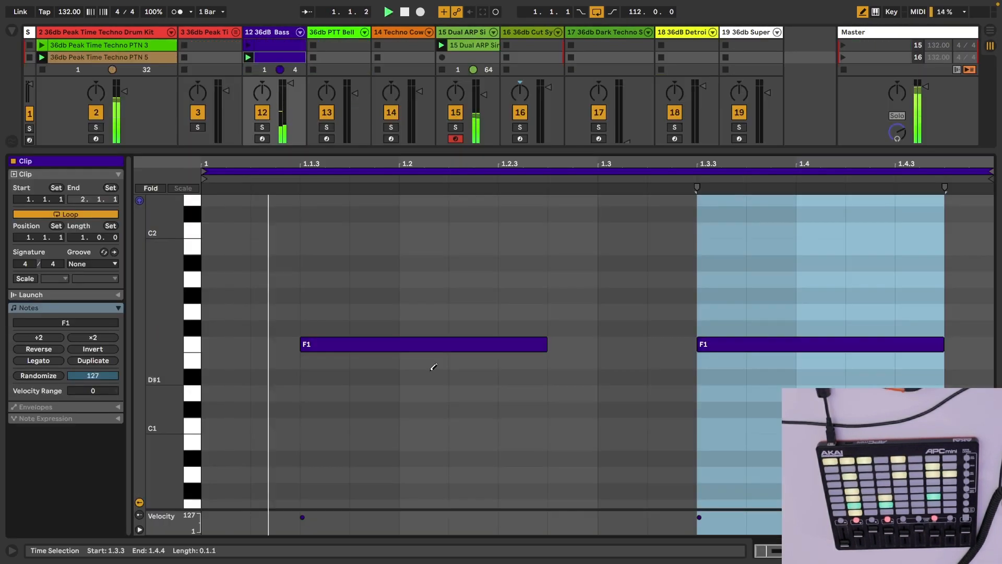
Step: Shorten the bass clip's first F1 note to end at 1.2 and add another F1 note from 1.2.2 to 1.3
click(432, 342)
click(450, 344)
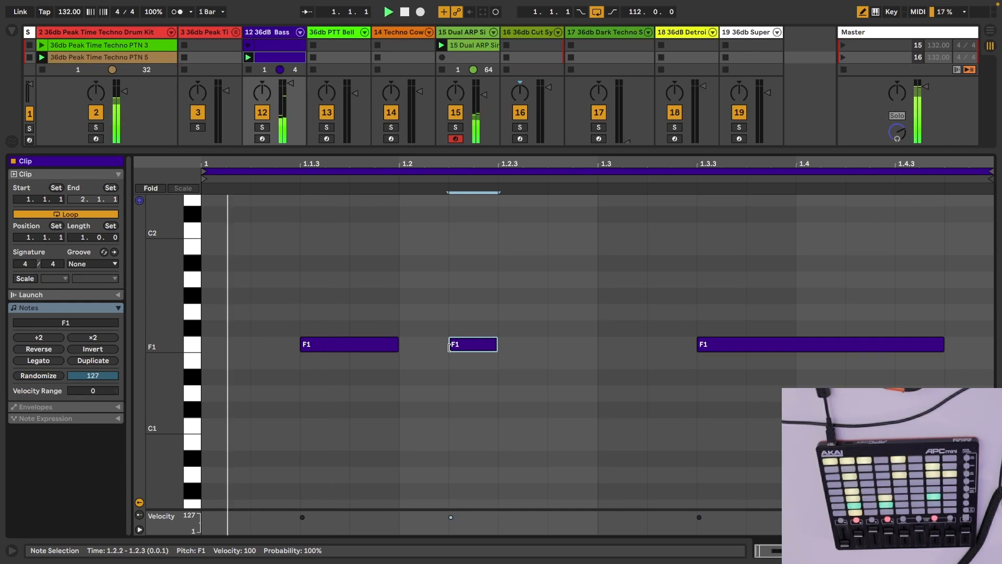
key(shift+Right)
key(shift+Right)
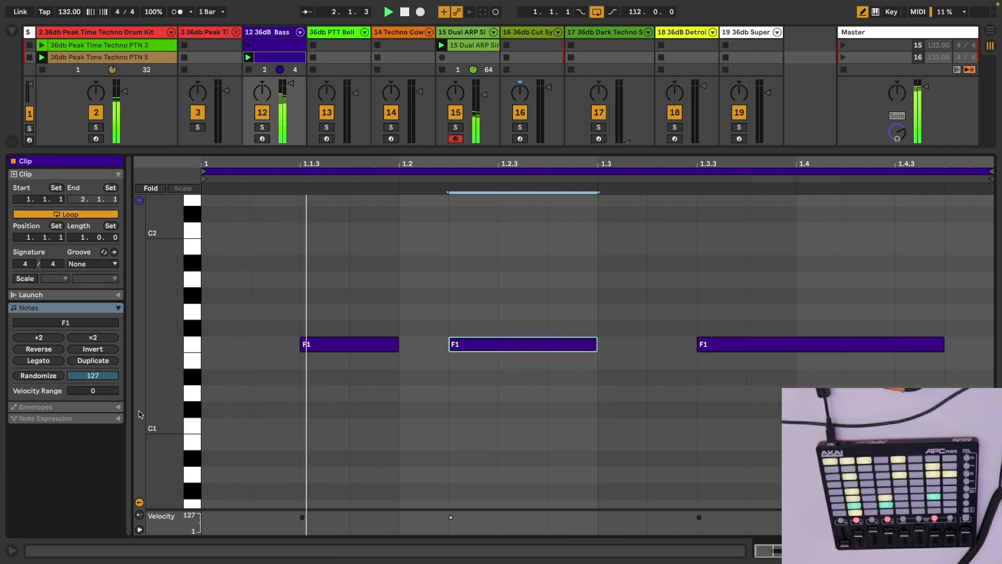
Step: Duplicate the bass clip's loop twice to make four bars, and shorten the final F1 note to end at 4.4.2
key(ctrl+d)
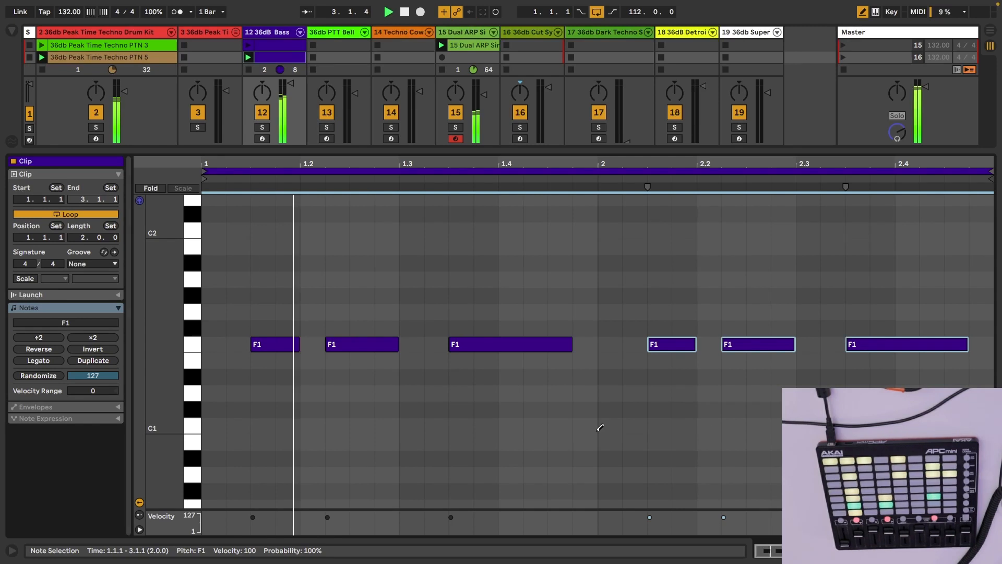
key(ctrl+d)
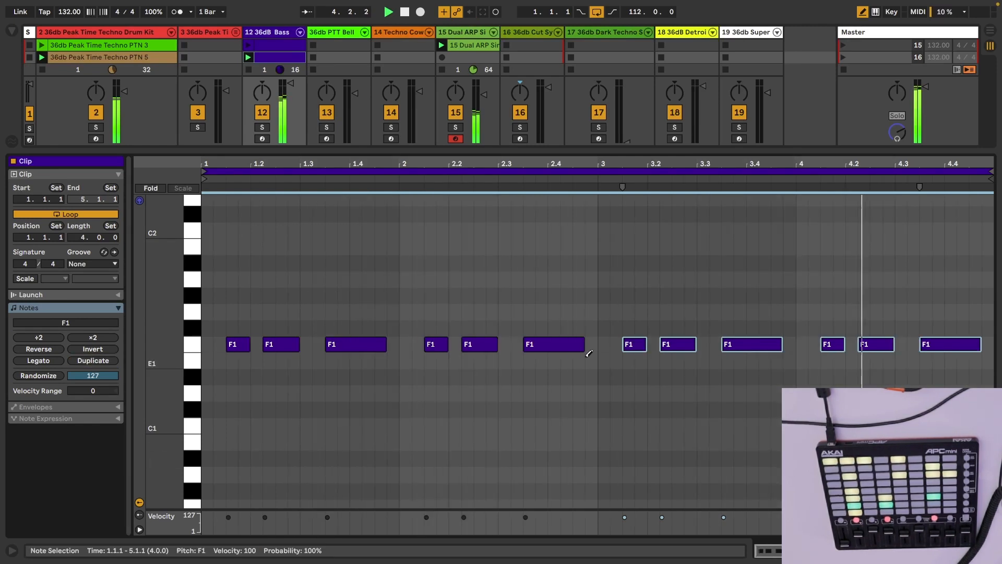
click(972, 344)
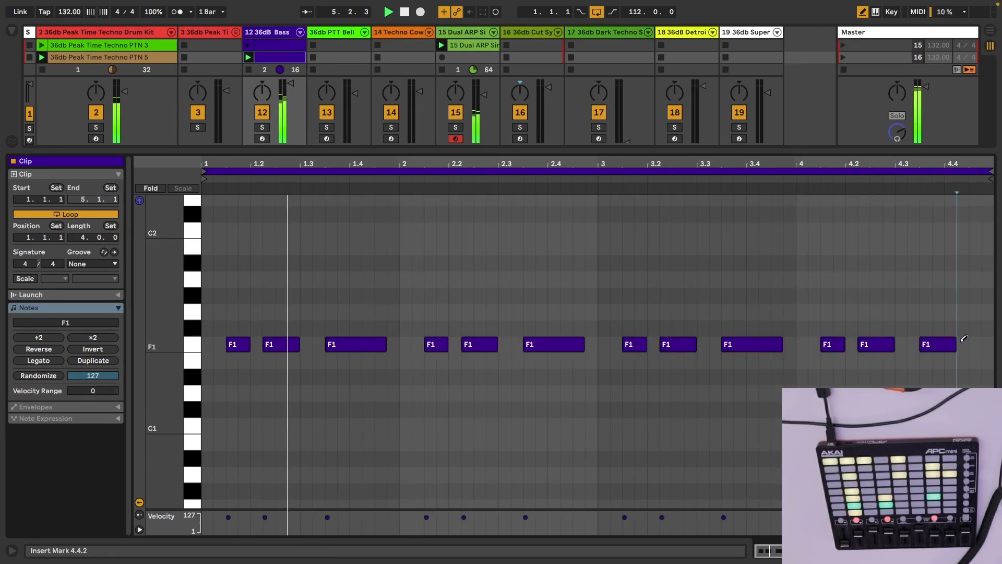
key(shift+Tab)
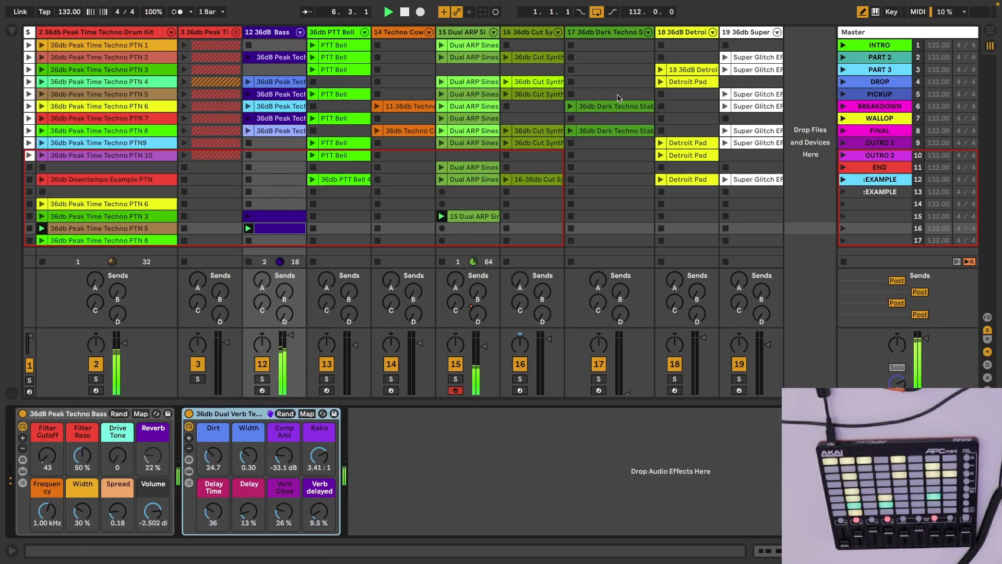
Step: Arm the 36db Dark Techno Stab track for recording and set its volume to -5.0 dB
click(673, 33)
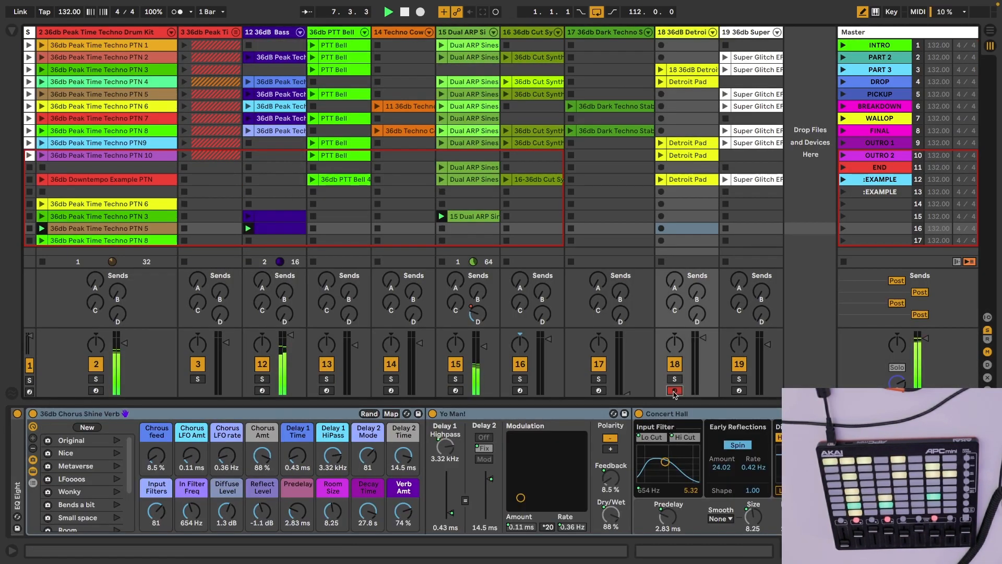
click(598, 390)
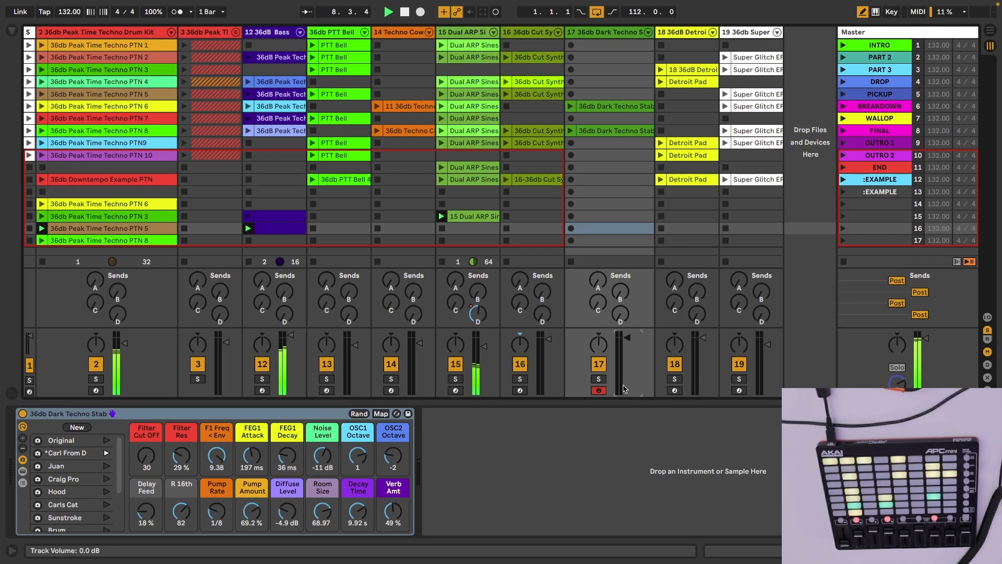
drag(628, 338, 628, 342)
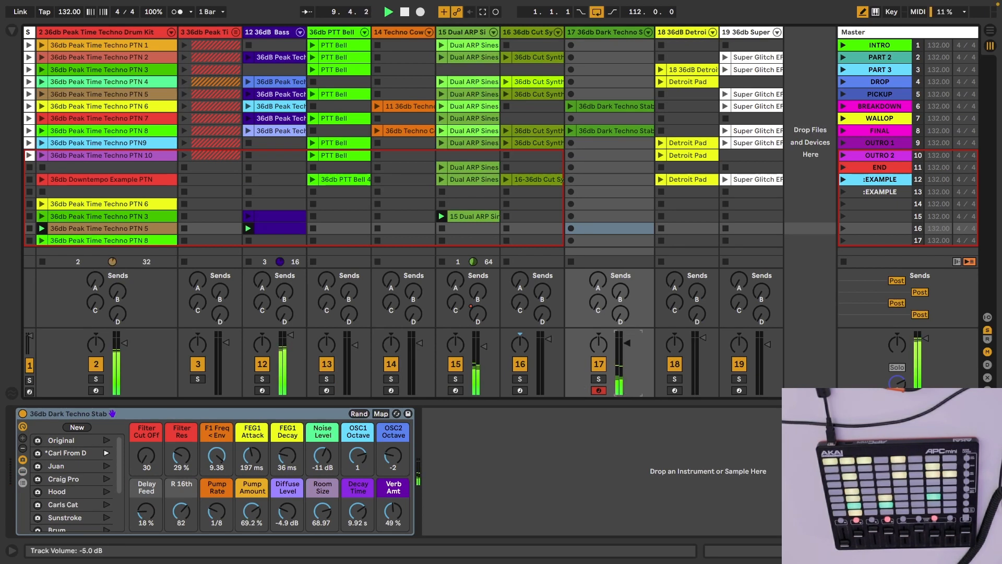
Step: Audition the Craig Pro macro variation of the Dark Techno Stab rack and load the Brum variation
click(106, 479)
click(107, 491)
scroll(71, 502, down, 1)
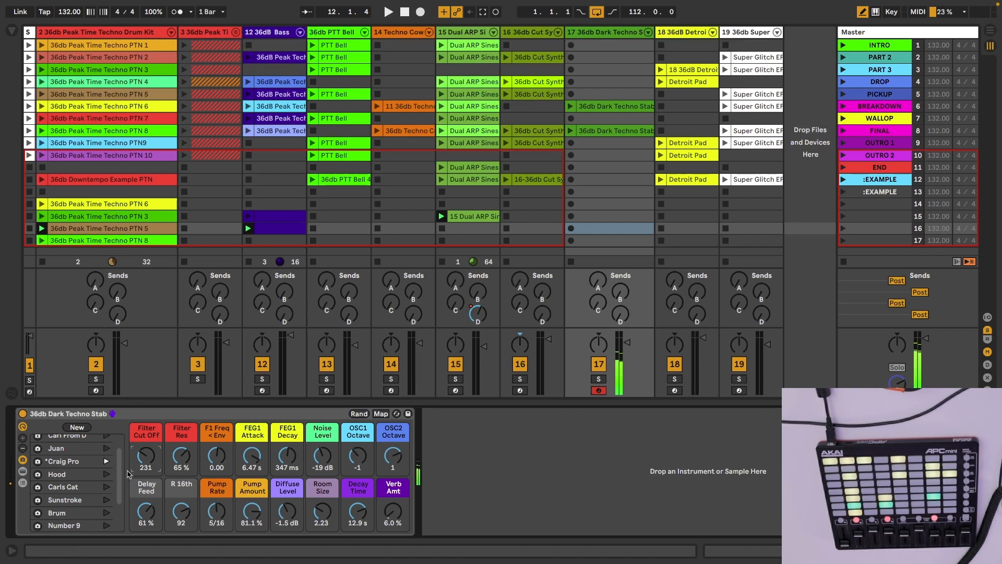
click(106, 512)
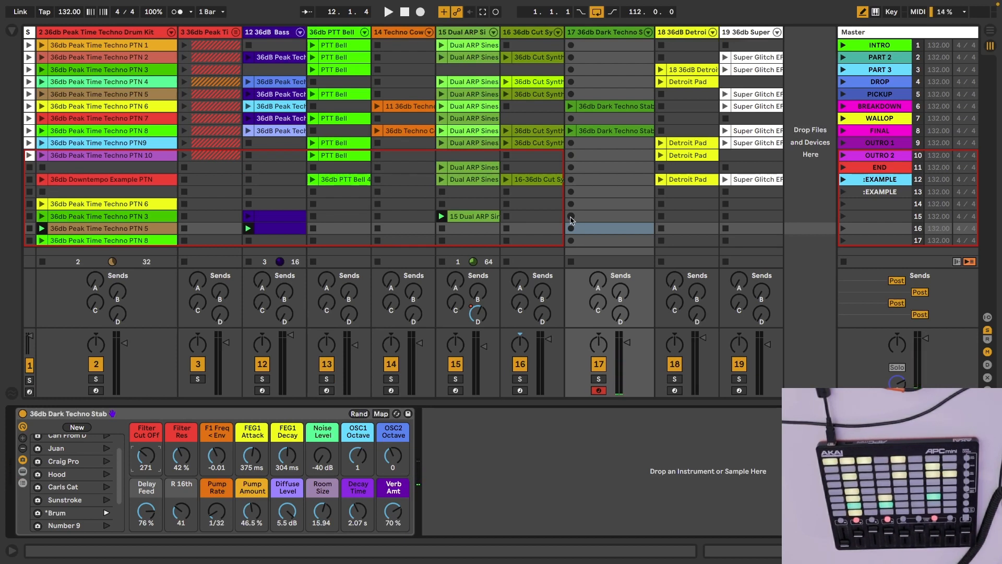
Step: Record a new clip on the Dark Techno Stab track in scene 15 and shorten its loop to 8 bars
click(571, 217)
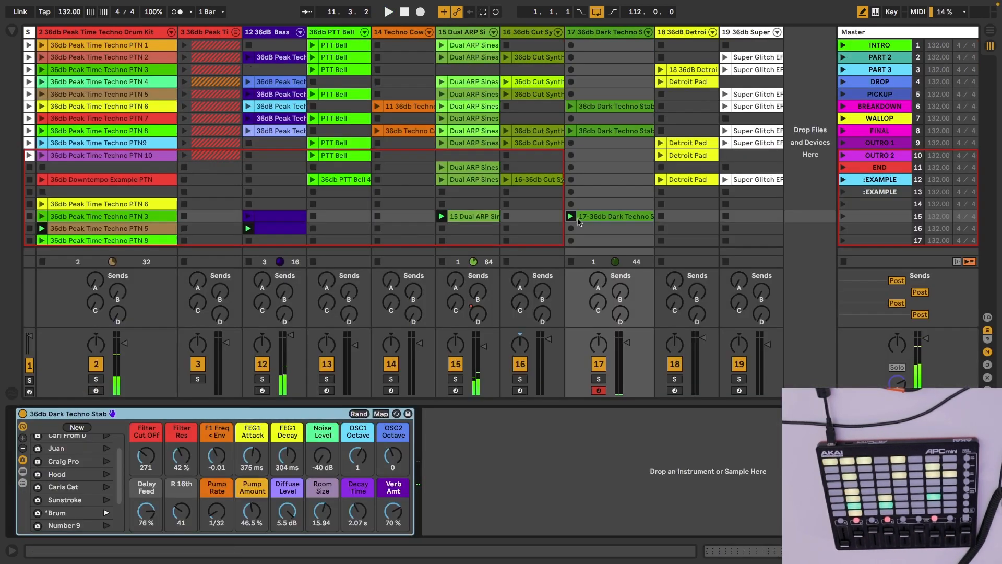
double_click(633, 216)
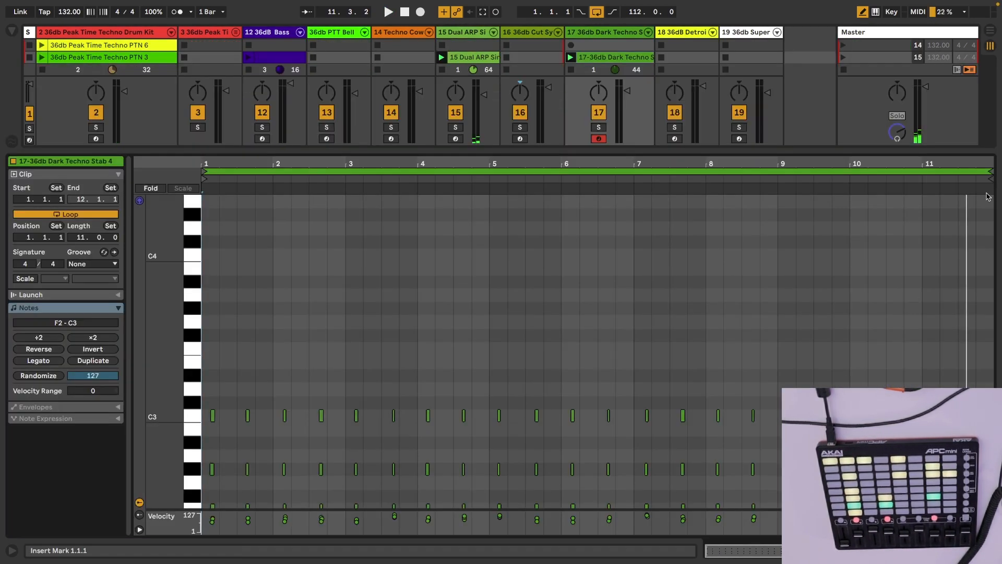
drag(995, 172, 778, 173)
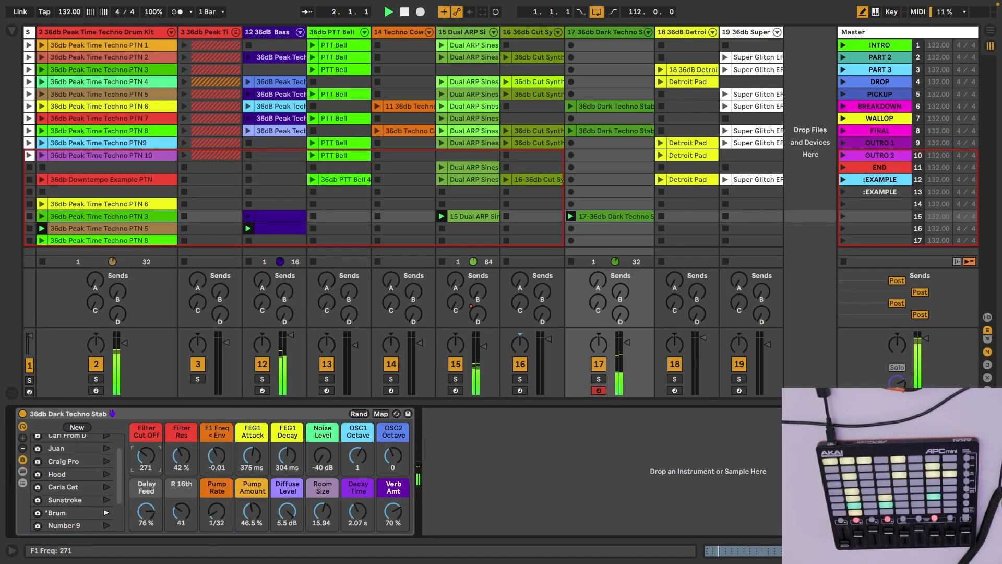
Step: MIDI-map the Dark Techno Stab rack's Filter Cut Off macro to a hardware controller
key(ctrl+m)
click(151, 453)
key(ctrl+m)
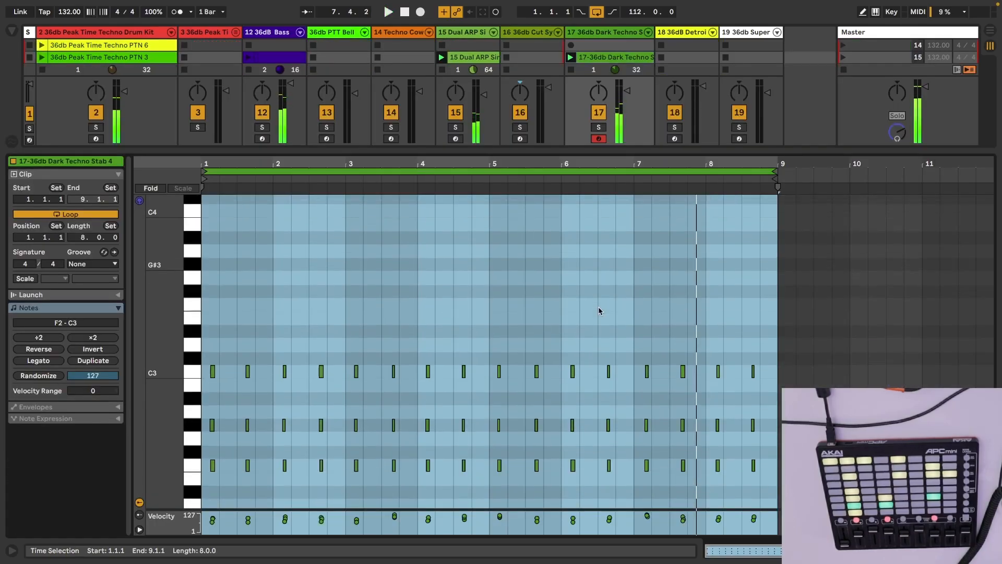
Step: Quantize the starts of all notes in the Dark Techno Stab clip to 1/8 at 100%
scroll(600, 311, down, 2)
key(ctrl+a)
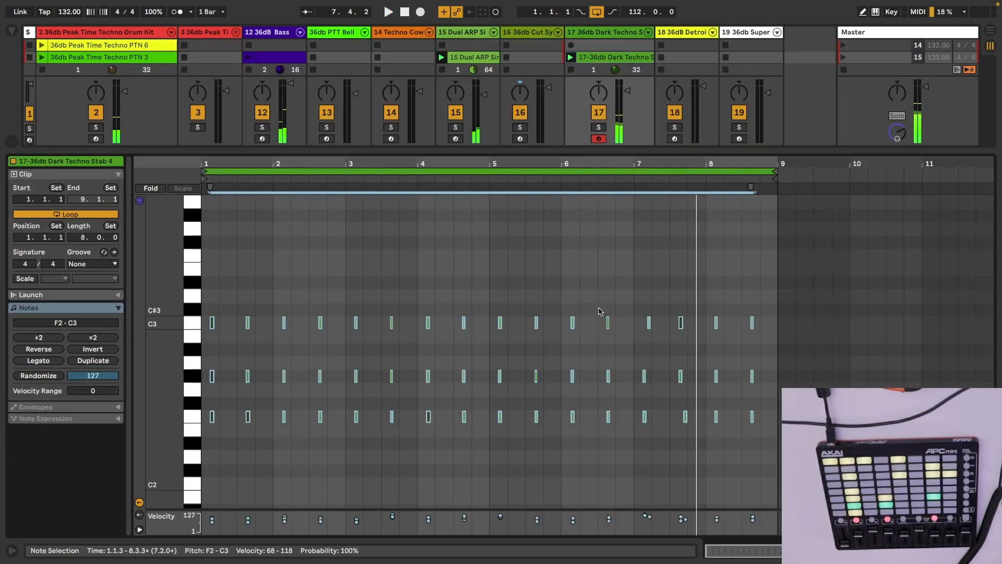
key(ctrl+shift+u)
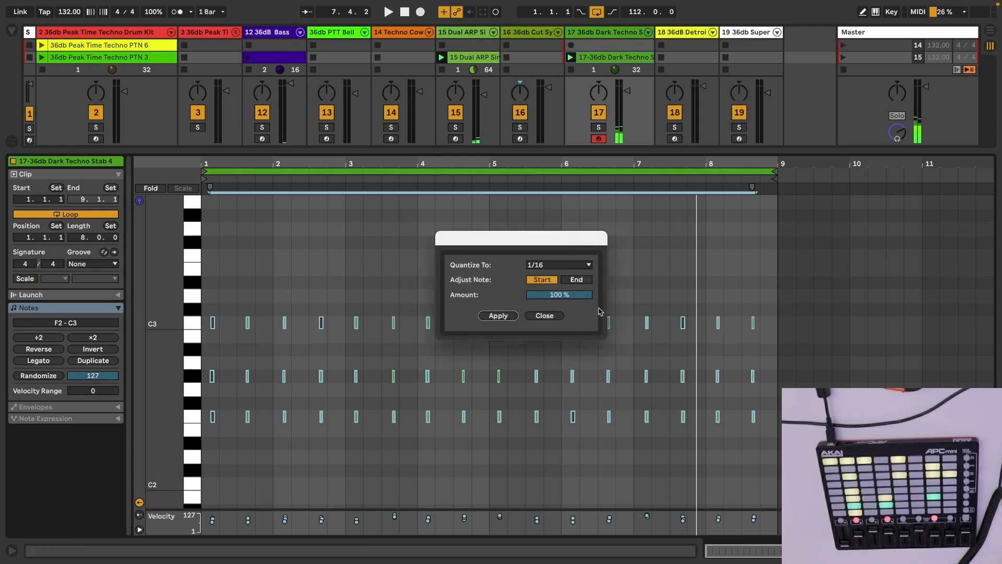
click(556, 264)
click(540, 305)
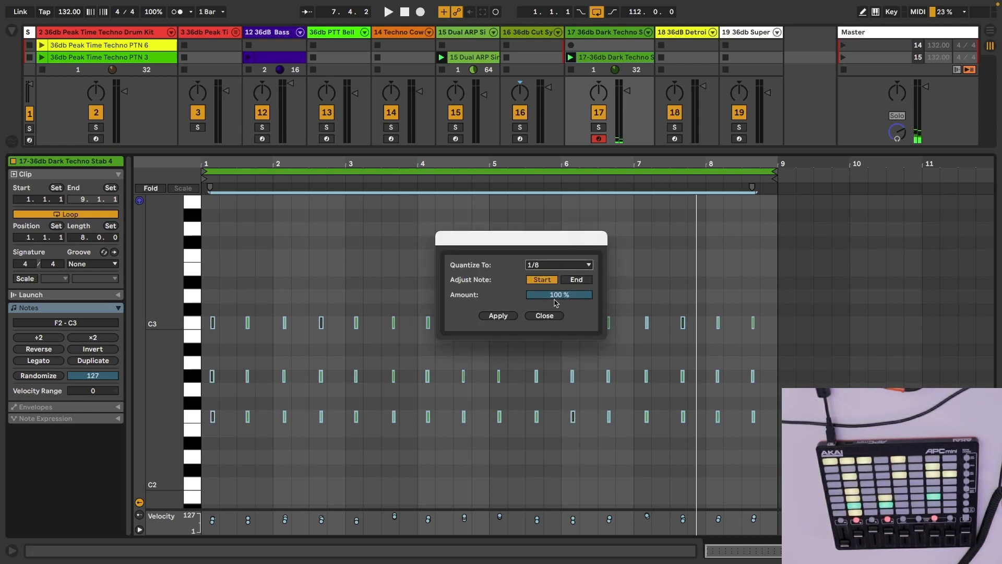
click(495, 315)
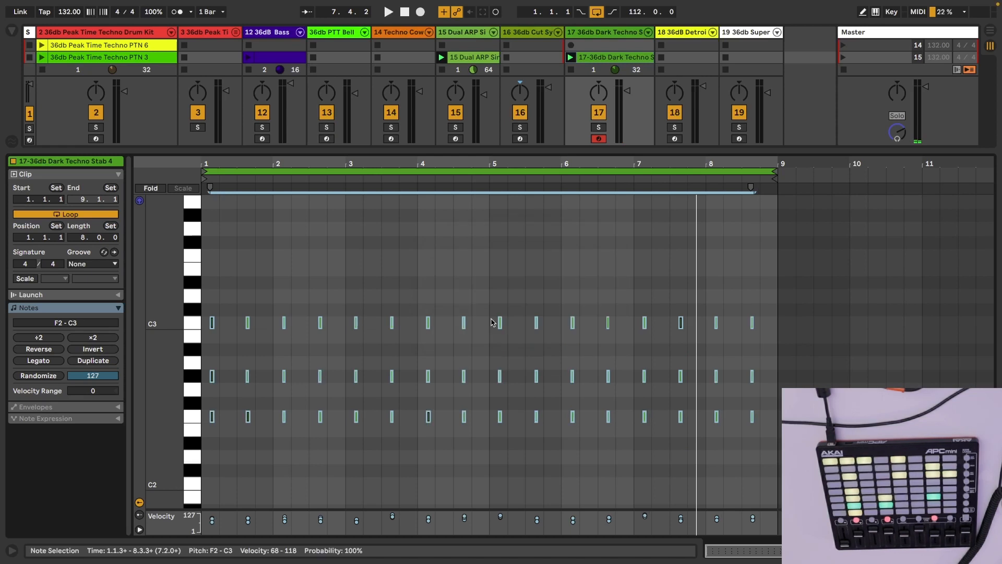
key(Tab)
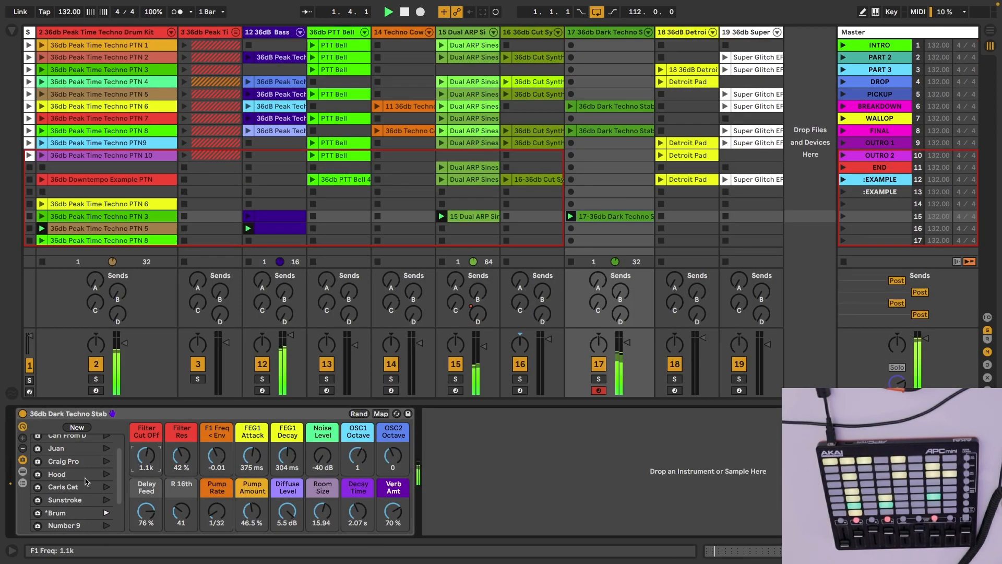
Step: Audition the Church variation of the Dark Techno Stab rack and load the Carl From D variation
scroll(102, 511, down, 1)
click(107, 519)
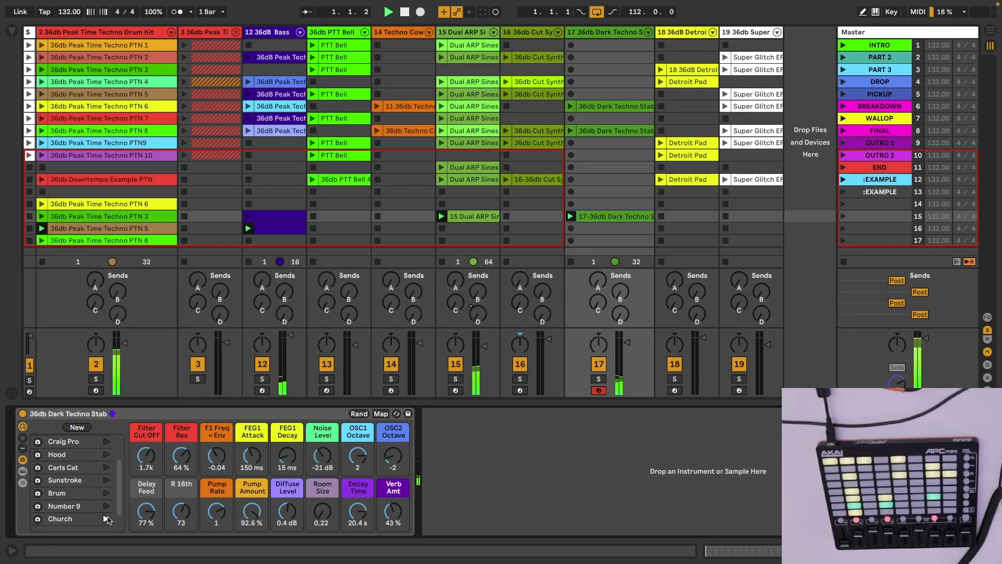
scroll(92, 471, up, 2)
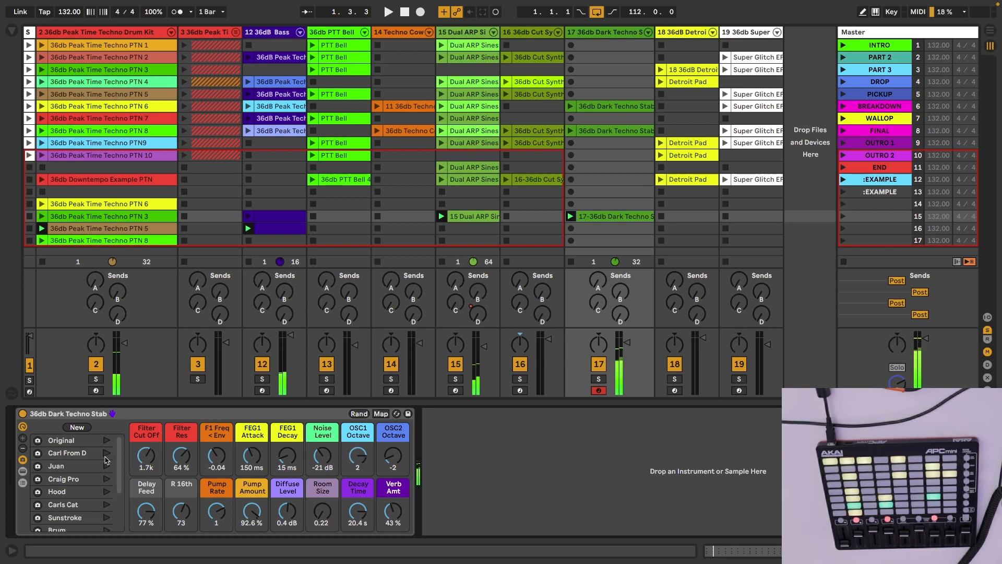
click(106, 453)
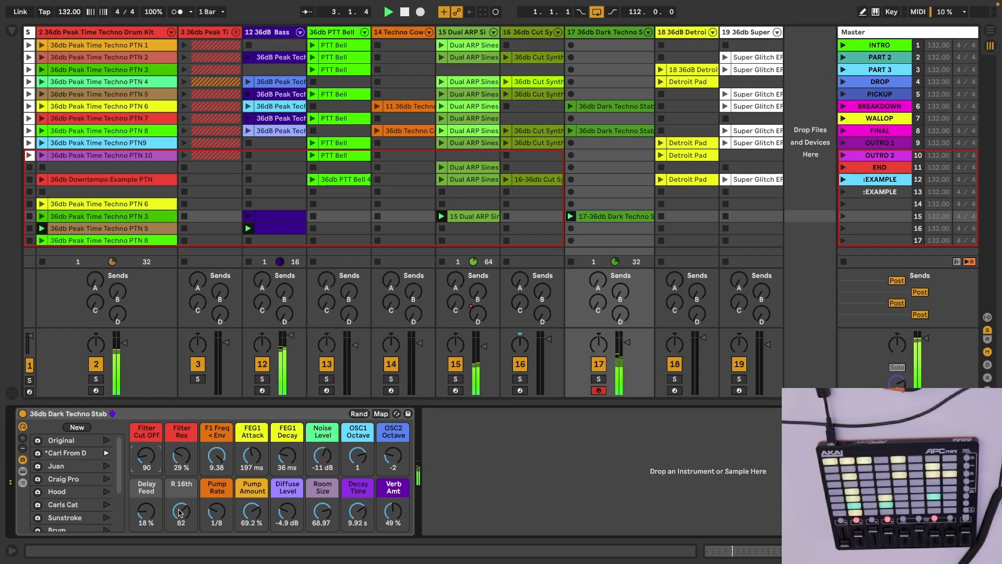
Step: Set the Dark Techno Stab rack's Delay Feed macro to 0% and reset its Pump Amount macro to default
click(147, 511)
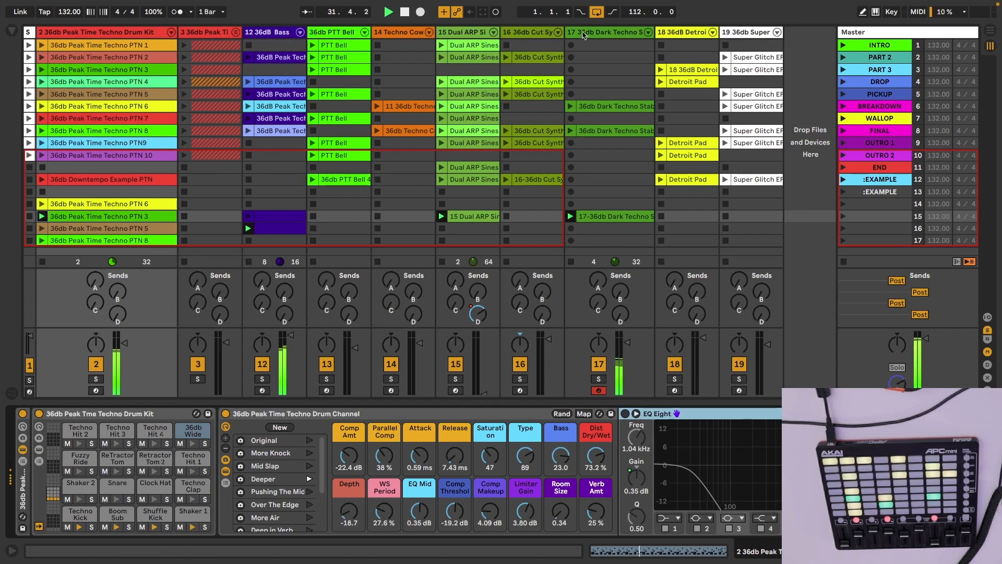
click(583, 32)
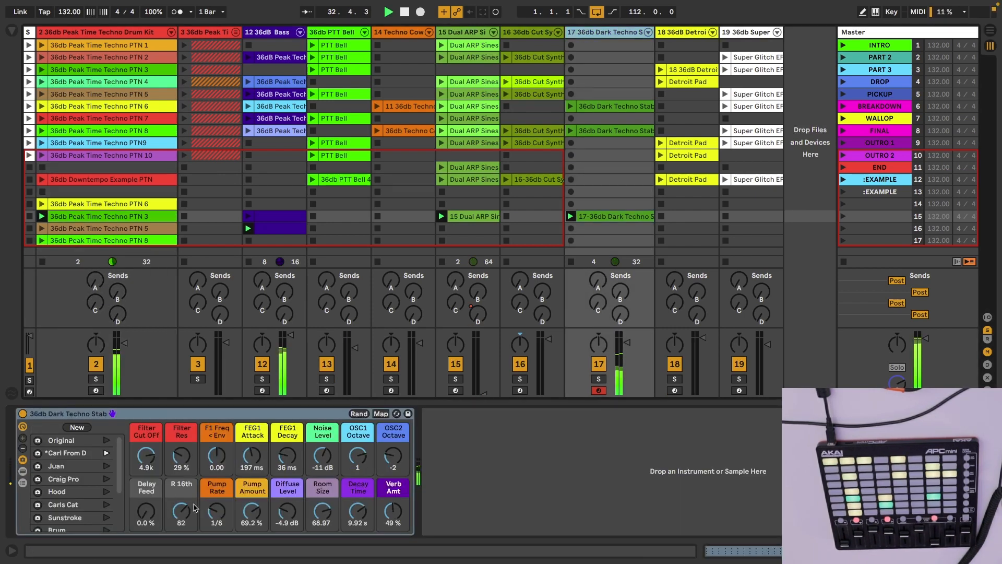
click(263, 509)
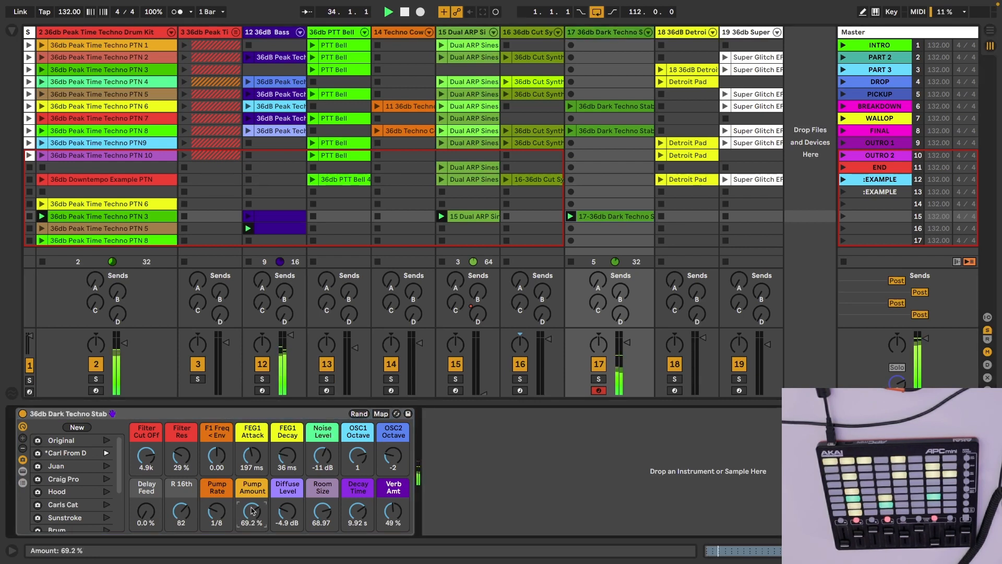
key(Delete)
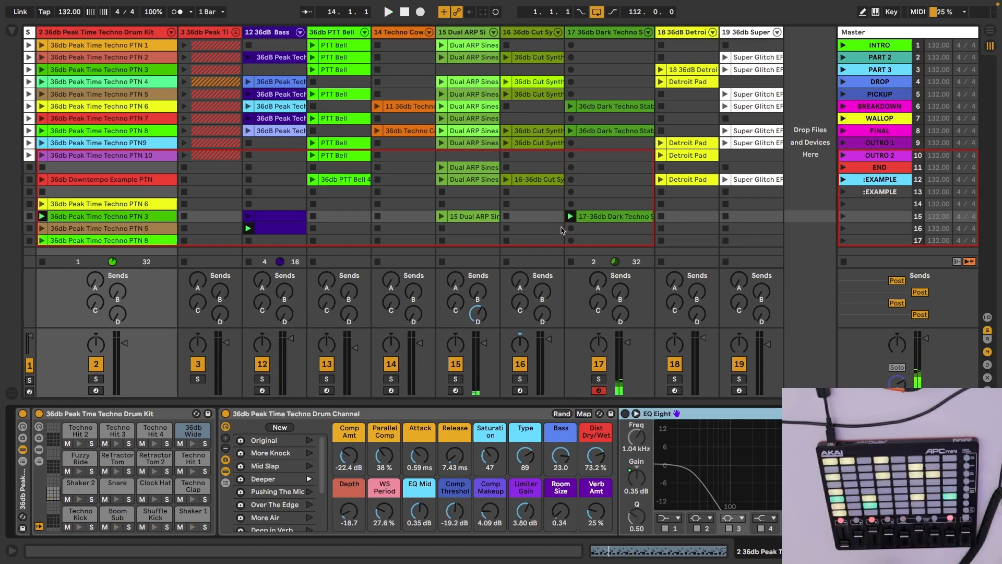
Step: Start playback and try adjusting the Filter Reso macro on the Peak Techno Bass rack
click(684, 37)
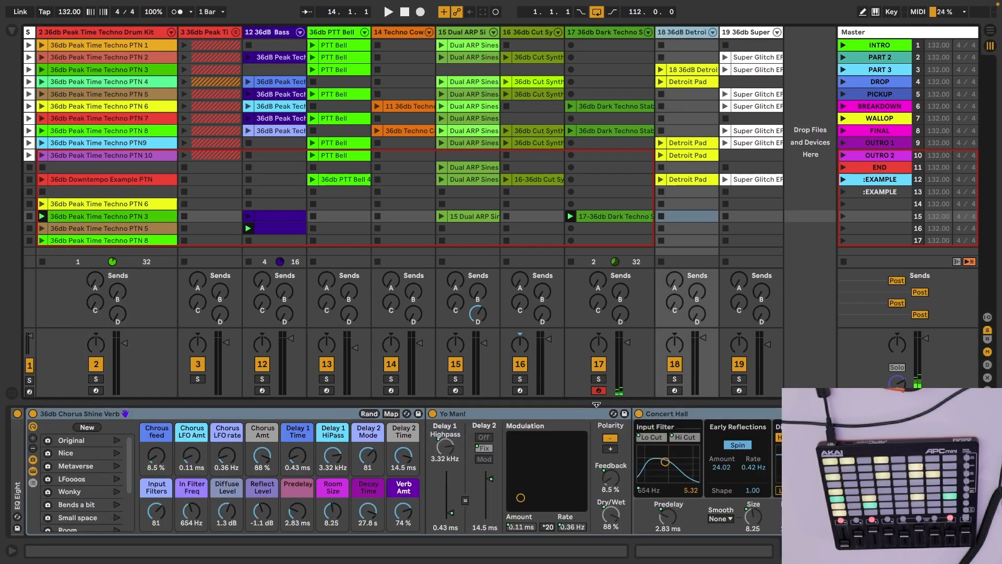
key(space)
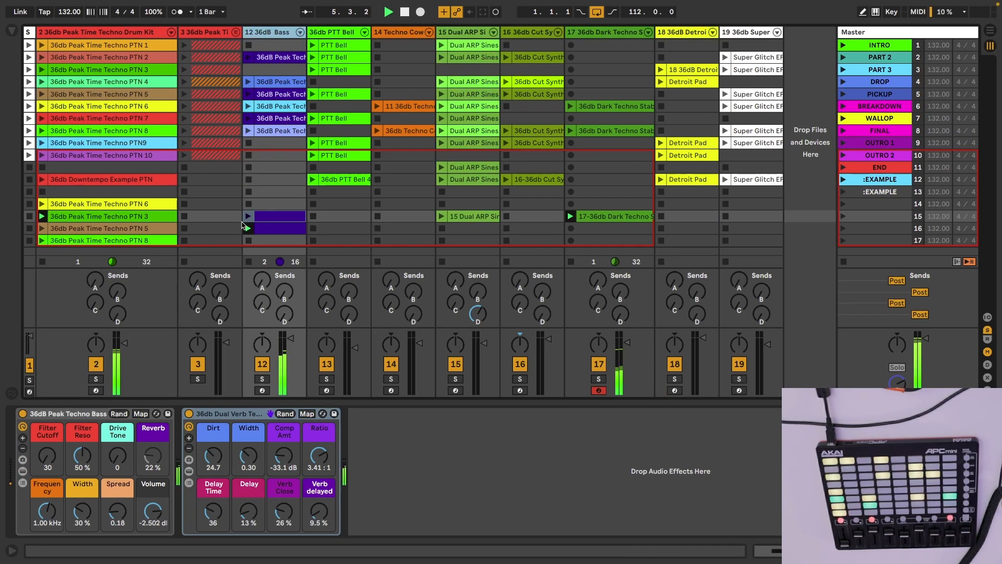
click(72, 463)
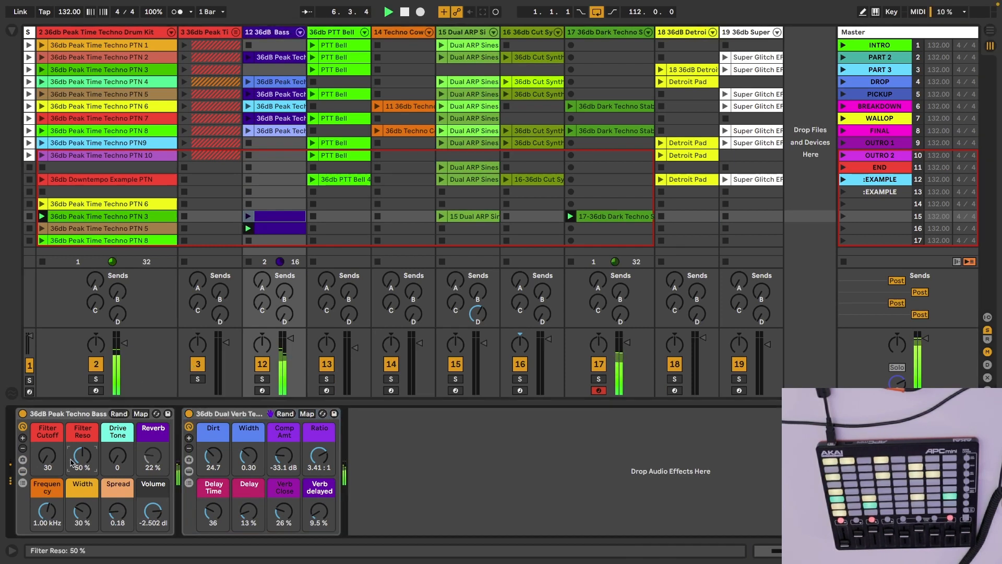
drag(84, 458, 124, 494)
Step: With the bass track temporarily soloed, compare its Dual Verb rack off and on, setting Verb Close to 32% and Verb delayed to 0%
click(262, 379)
click(188, 414)
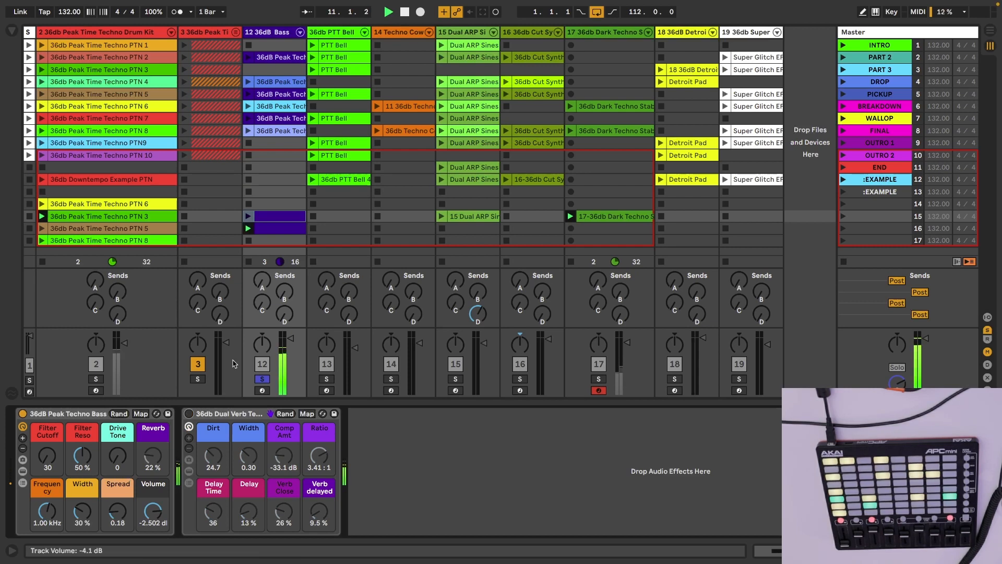
click(189, 413)
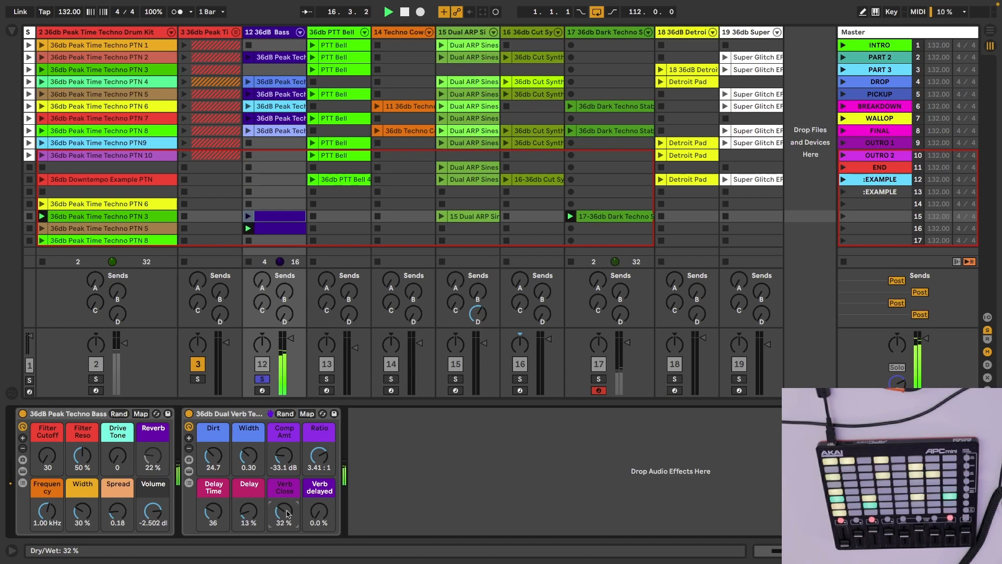
click(261, 379)
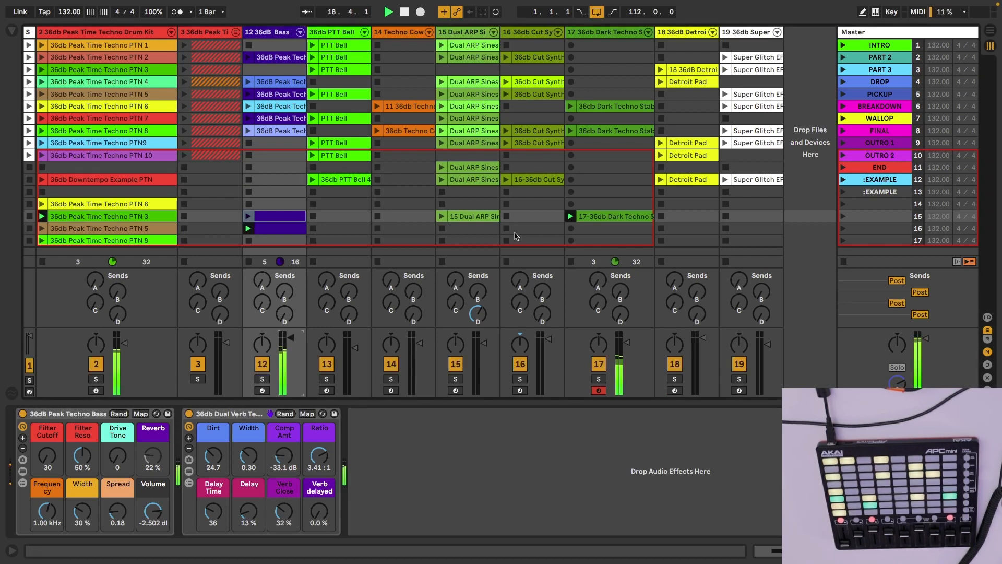
Step: Transpose all notes of the Dark Techno Stab clip in scene 15 down an octave
click(586, 254)
double_click(593, 219)
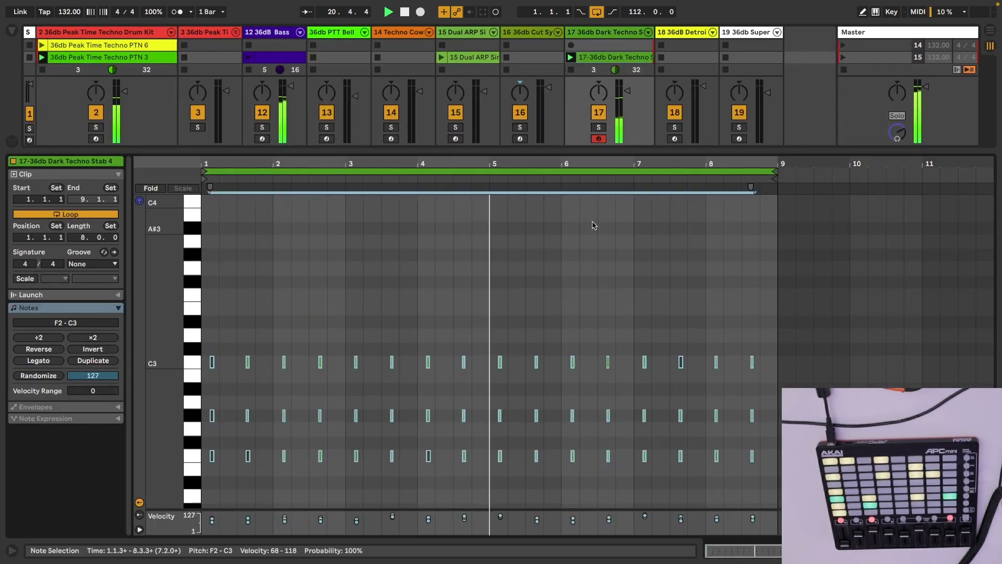
key(shift+Down)
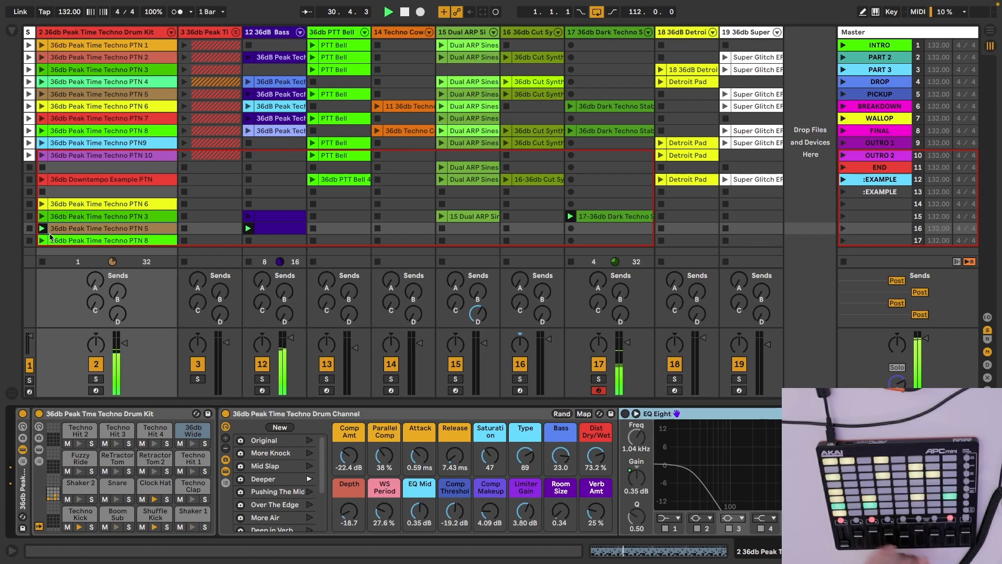
Step: Launch the PTN 8 drum clip in scene 17 and insert four empty scenes below it
click(43, 240)
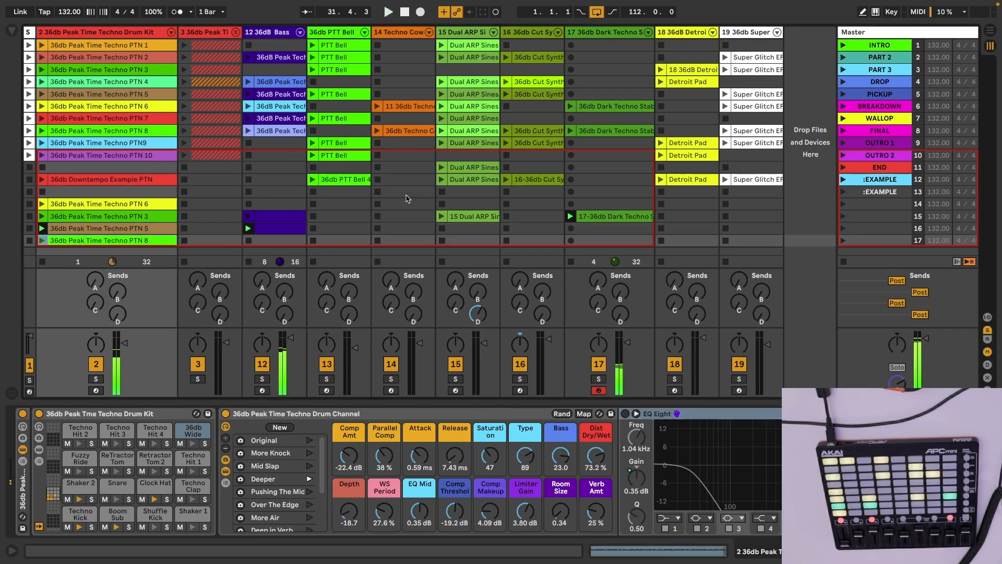
key(ctrl+i)
key(ctrl+i)
key(ctrl+i)
key(ctrl+i)
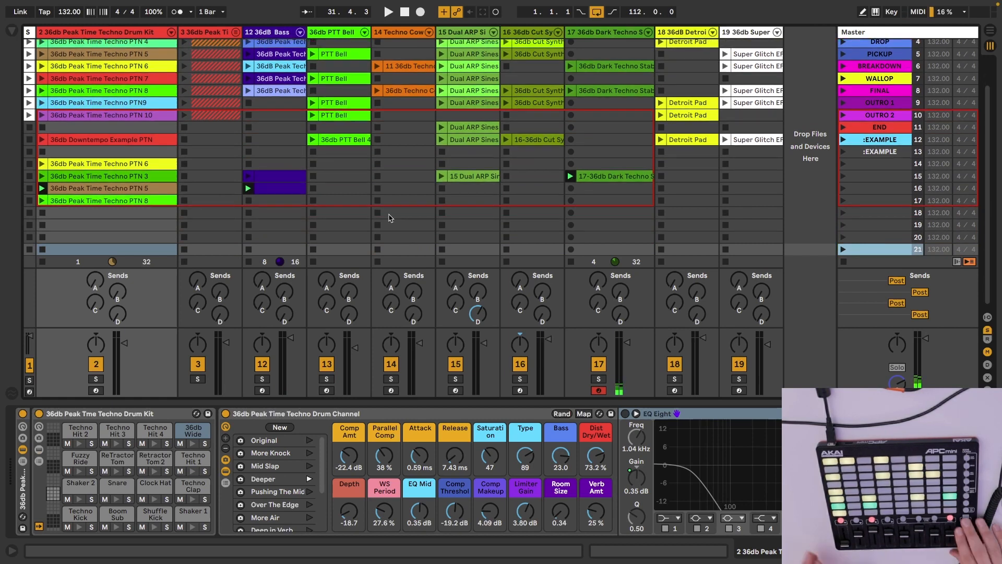
Step: Launch the PTT Bell clip of the OUTRO 2 scene and copy it into scene 17
scroll(349, 187, up, 3)
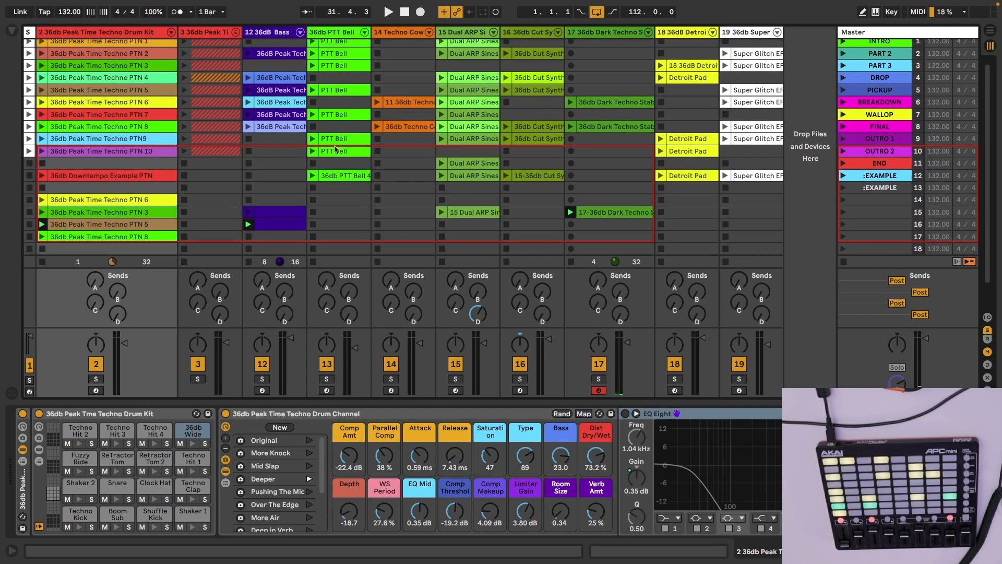
click(317, 152)
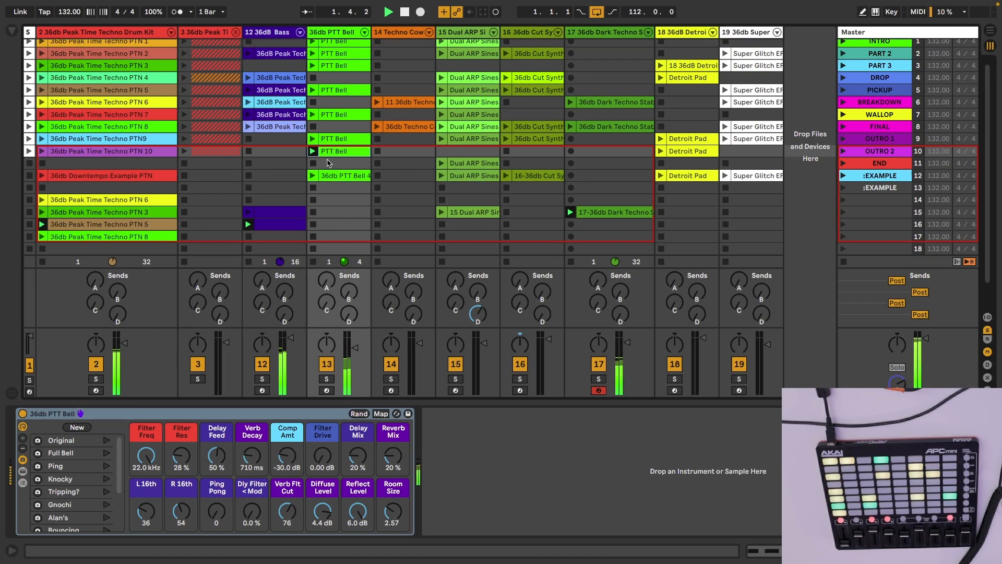
scroll(328, 163, down, 3)
click(339, 204)
key(ctrl+v)
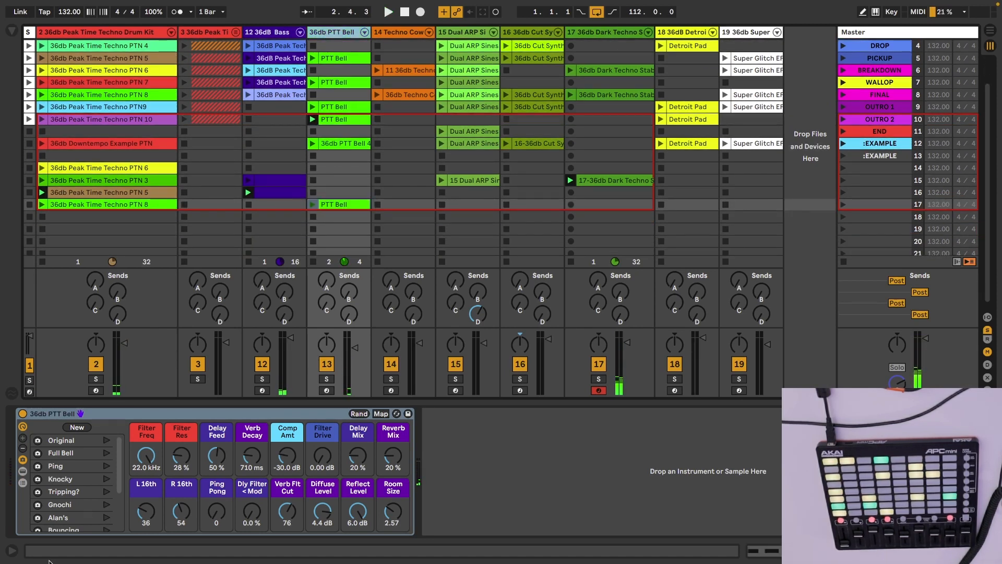
Step: Load the Full Bell variation of the PTT Bell rack and copy the FINAL scene's clip on track 14 into scene 17
click(106, 452)
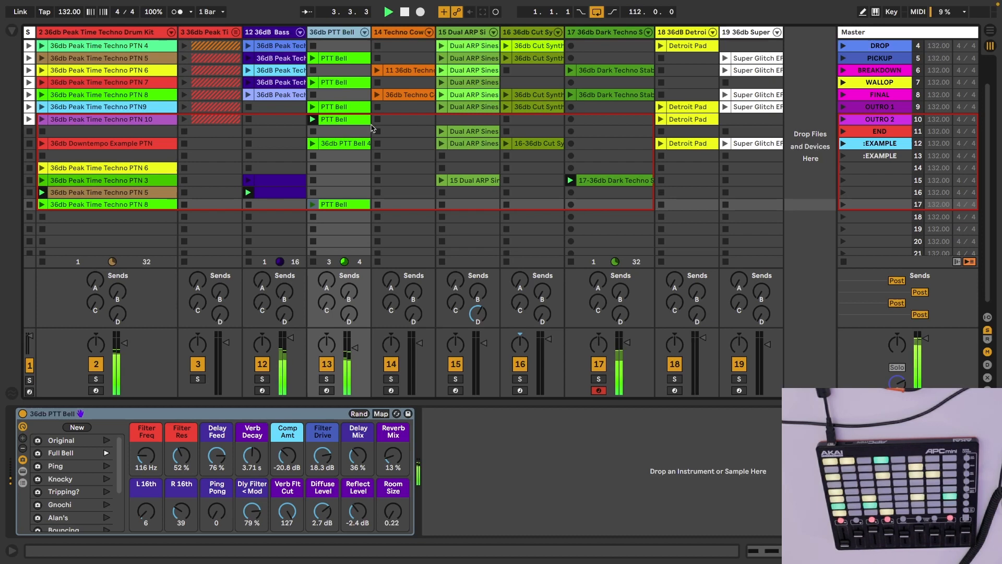
drag(401, 94, 403, 207)
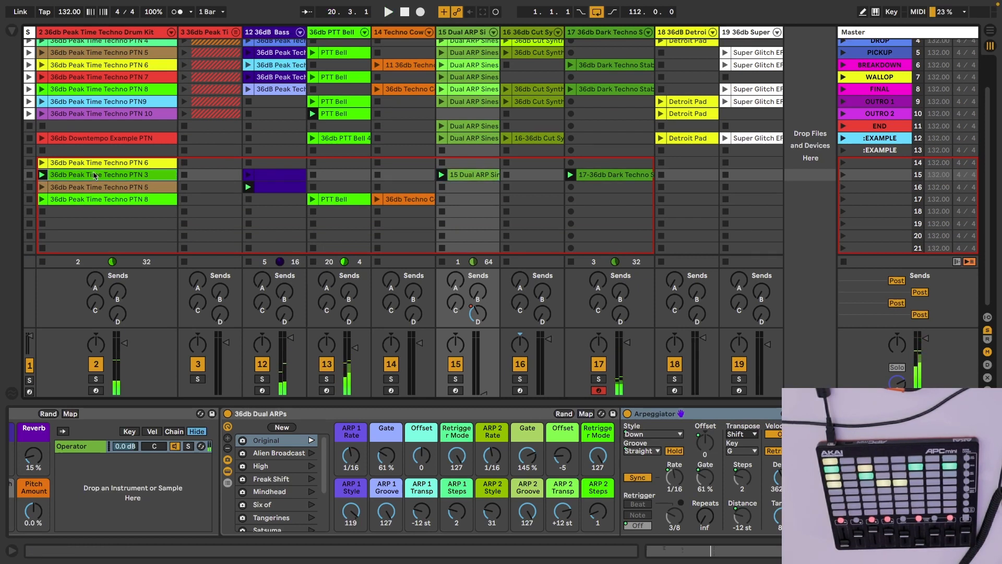
Step: Copy the PTN 3 drum clip into scene 19 and launch it
click(78, 245)
drag(83, 225, 82, 225)
click(42, 223)
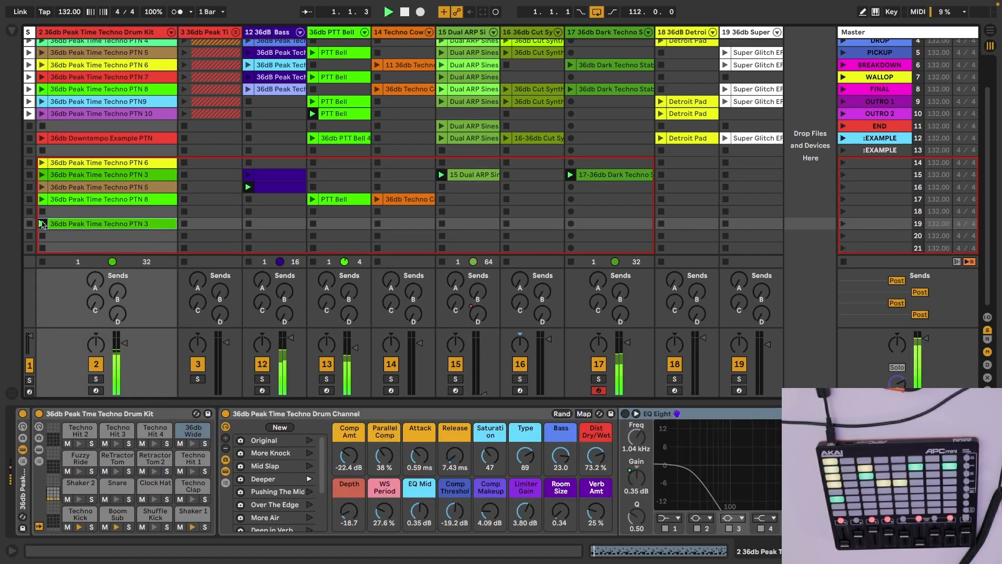
Step: Audition the PTN 8 and PTN9 drum clips, and launch a copy of PTN9 in scene 18
click(42, 89)
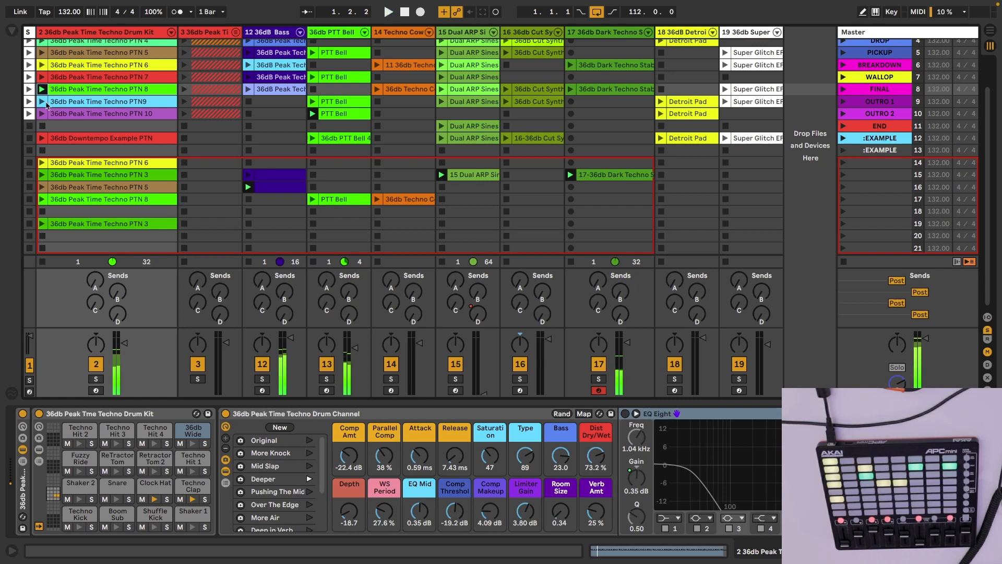
click(42, 102)
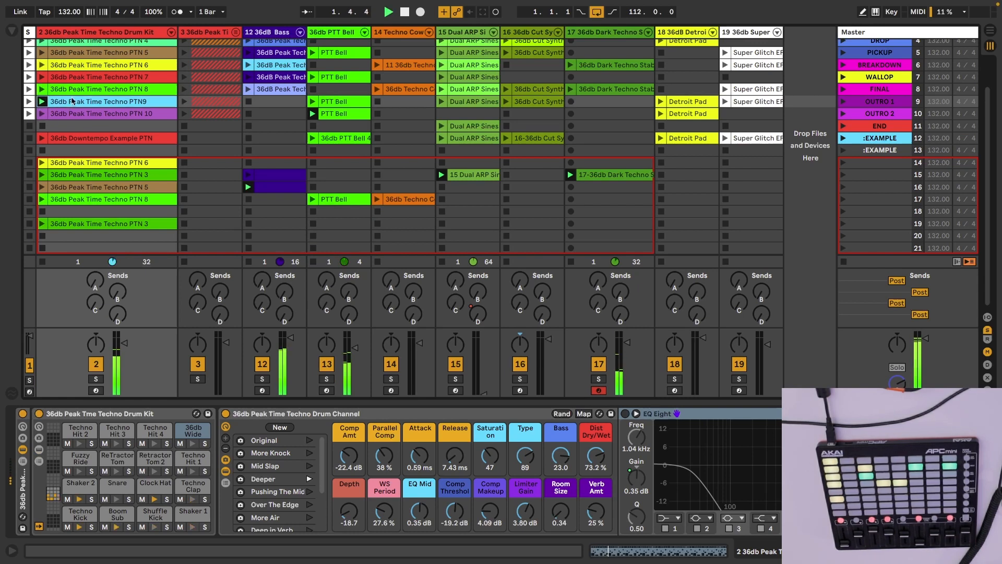
drag(72, 189, 71, 214)
click(43, 212)
Step: In the copied PTN9 clip, draw snare notes at 1.2.1 and 1.4.1, and shift the second one half a beat later
double_click(59, 211)
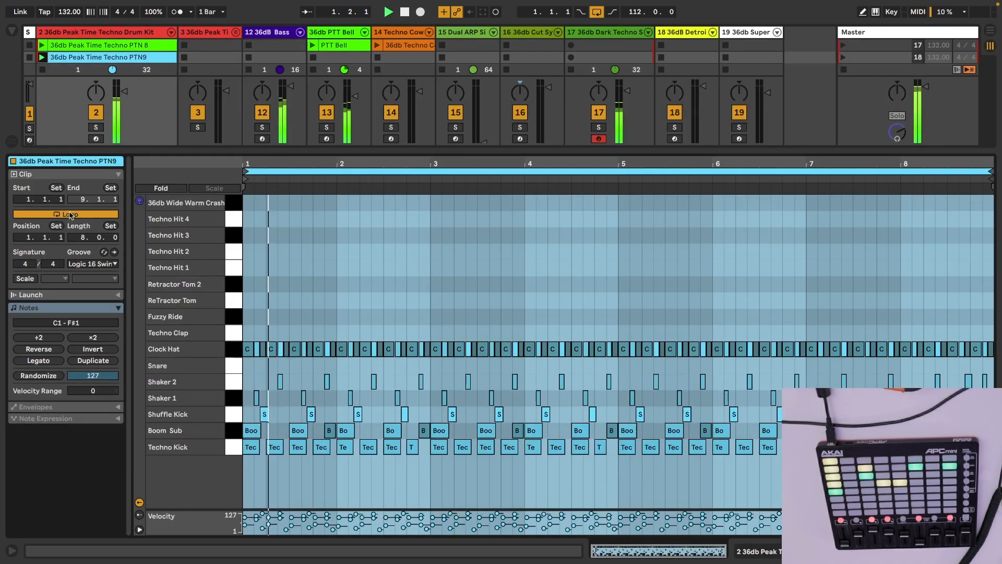
key(b)
click(271, 366)
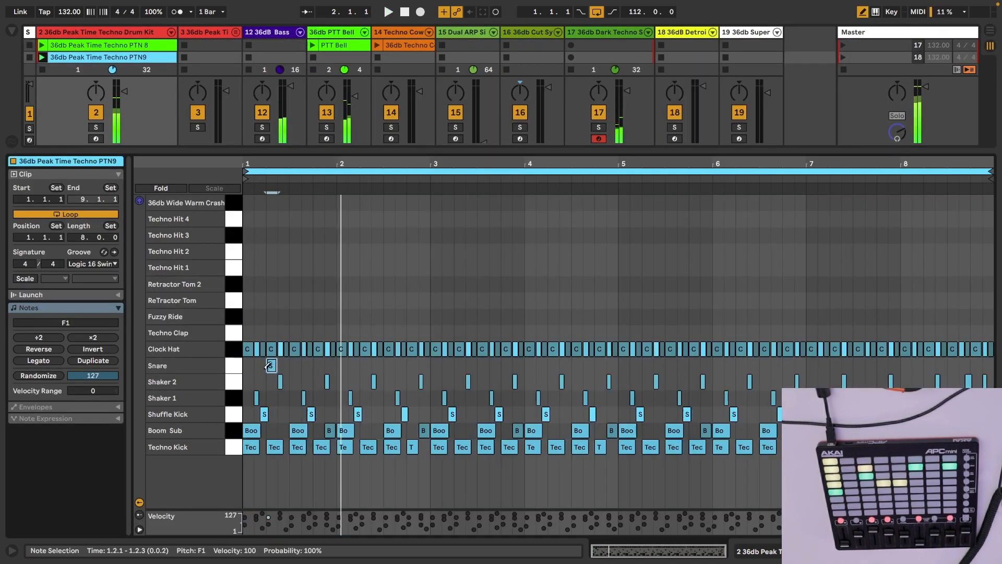
click(317, 366)
key(b)
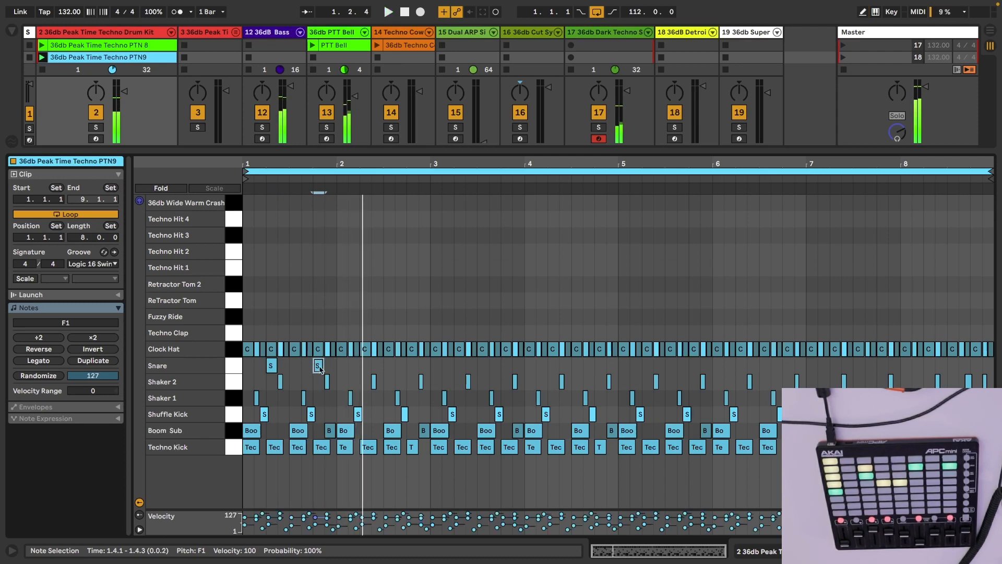
drag(320, 368, 329, 366)
Step: Duplicate the first bar's snare notes across all eight bars of the PTN9 clip
drag(254, 366, 336, 366)
key(ctrl+d)
key(ctrl+d)
key(ctrl+d)
key(ctrl+d)
key(ctrl+d)
key(ctrl+d)
key(ctrl+d)
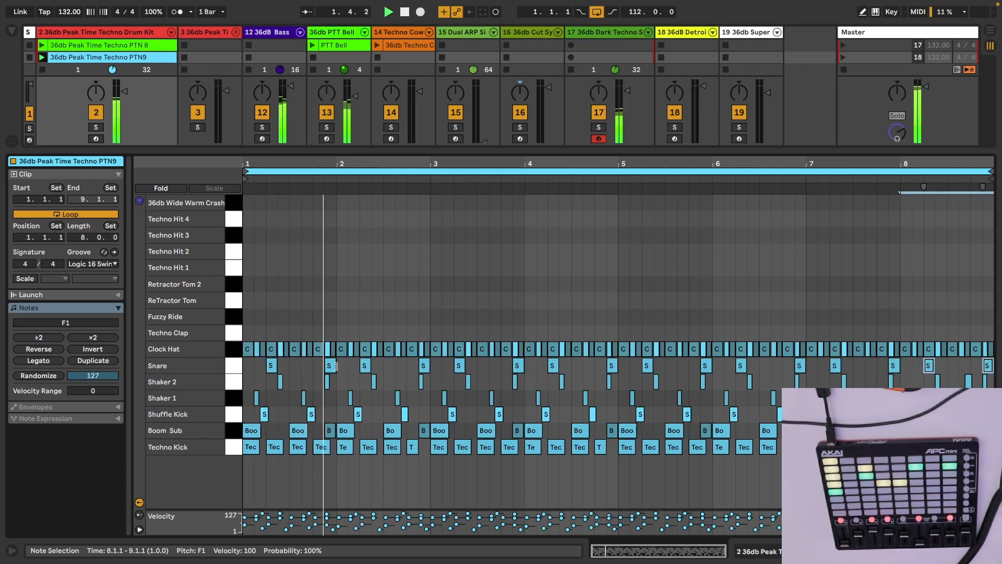
Step: Move all the snare notes up to the Techno Clap lane and return to the drum track's devices
click(239, 366)
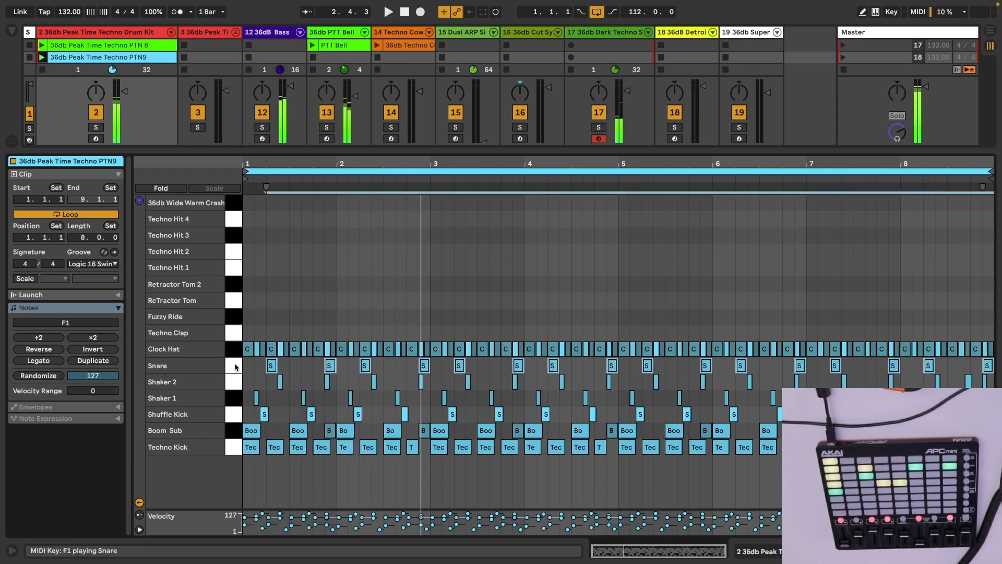
key(Up)
key(Up)
key(shift+Tab)
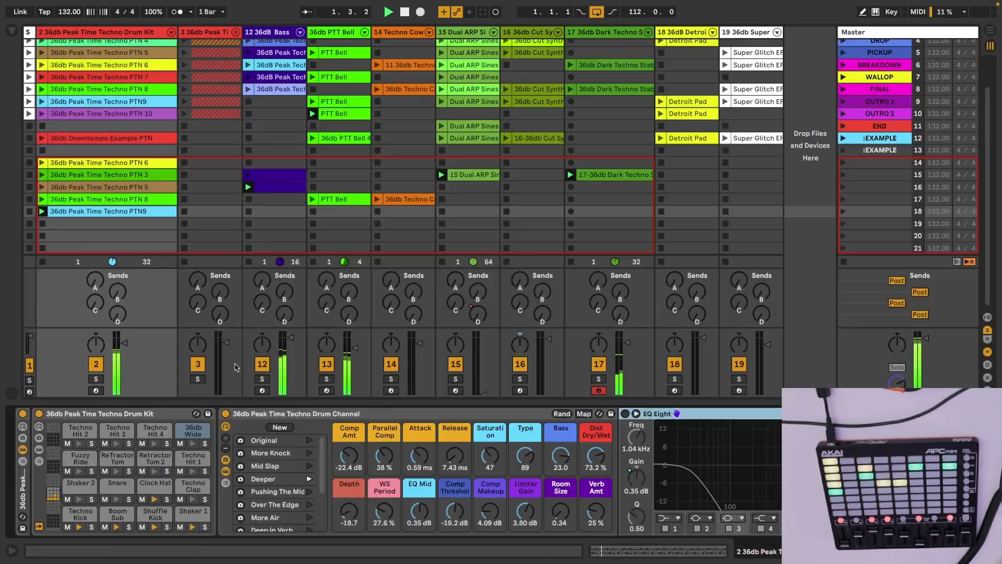
Step: With the drums soloed, audition the Drum Channel rack's Pushing The Mid, More Air, Deep in Verb and Live Wire variations, and reload Deeper
click(310, 493)
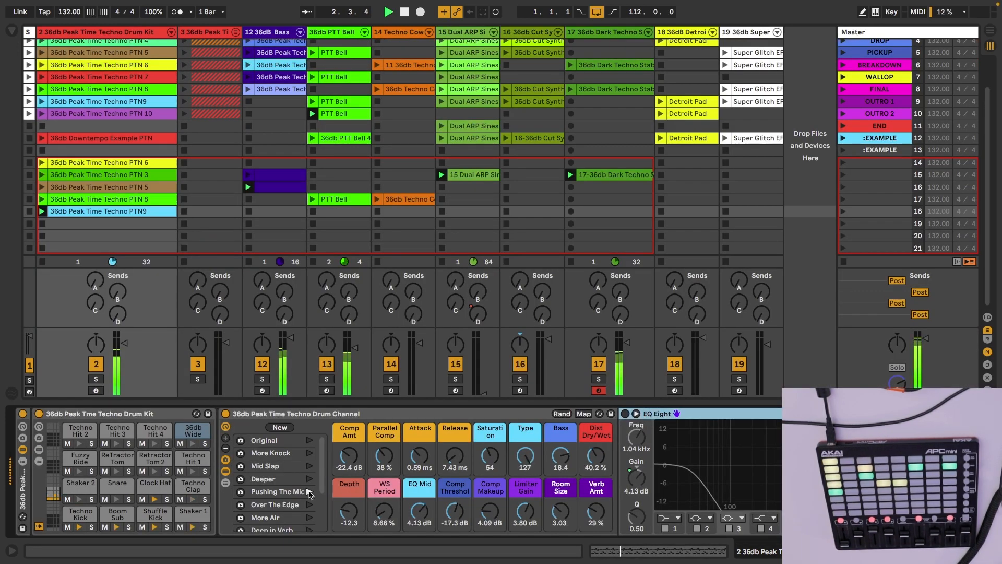
click(308, 517)
scroll(279, 504, down, 3)
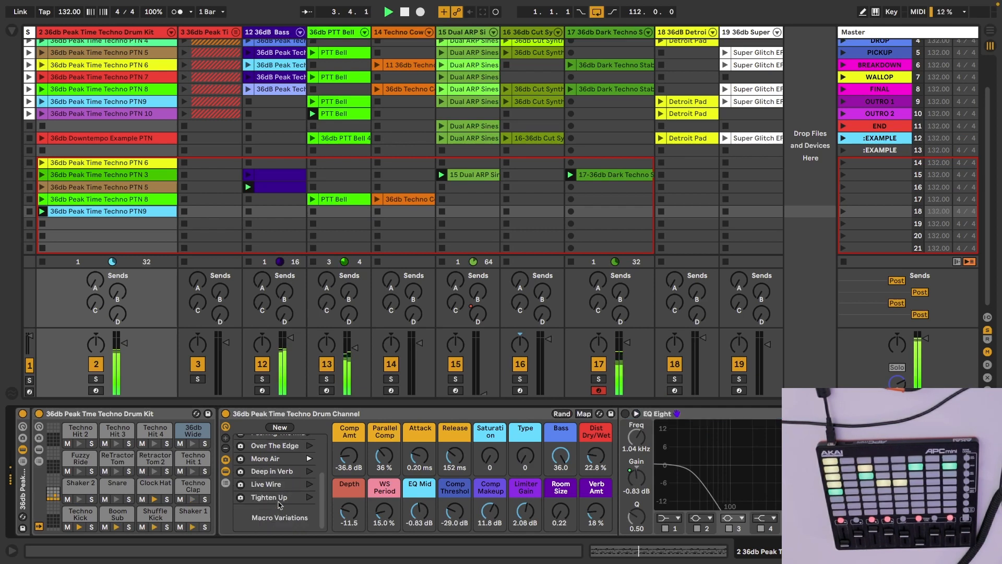
click(310, 471)
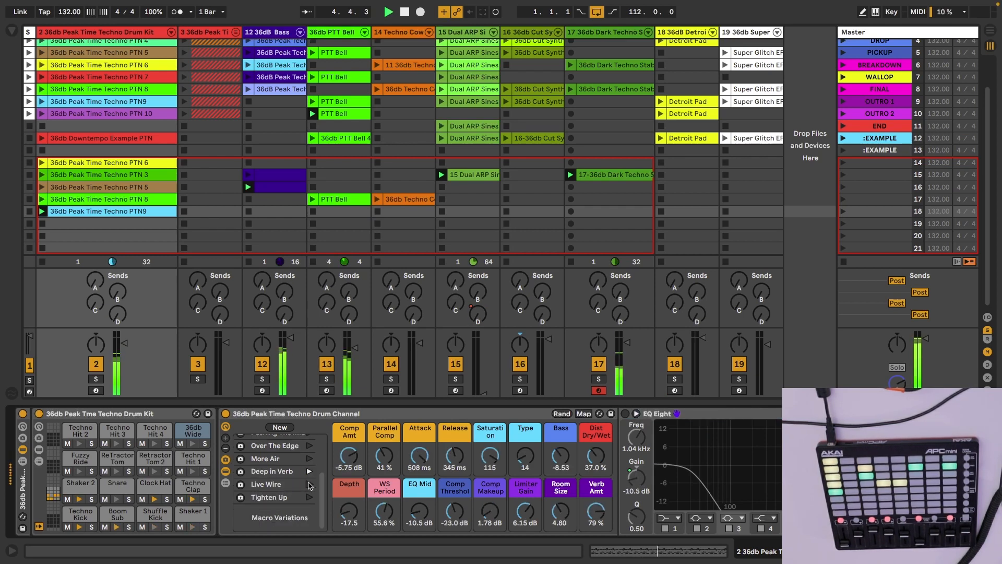
click(95, 379)
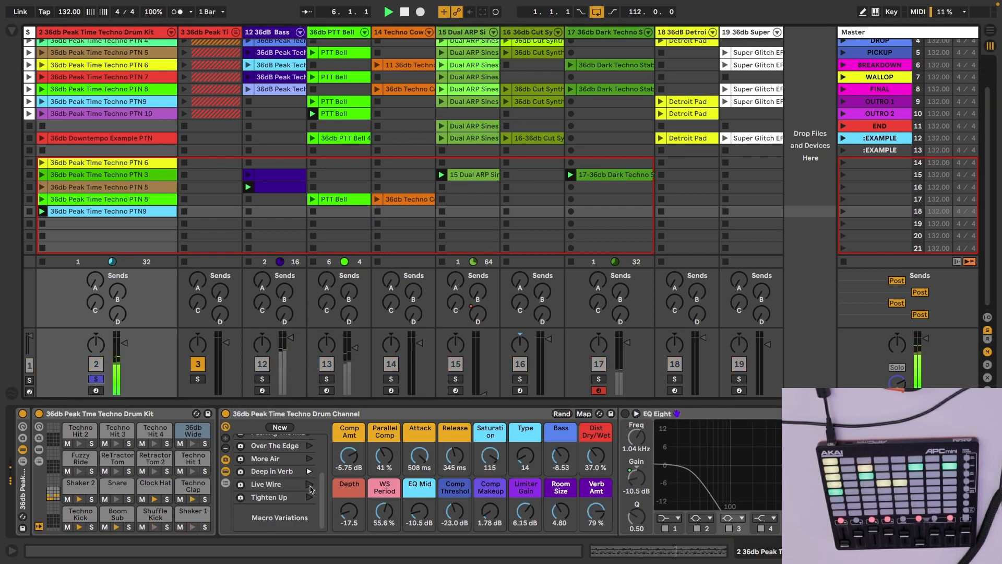
click(309, 486)
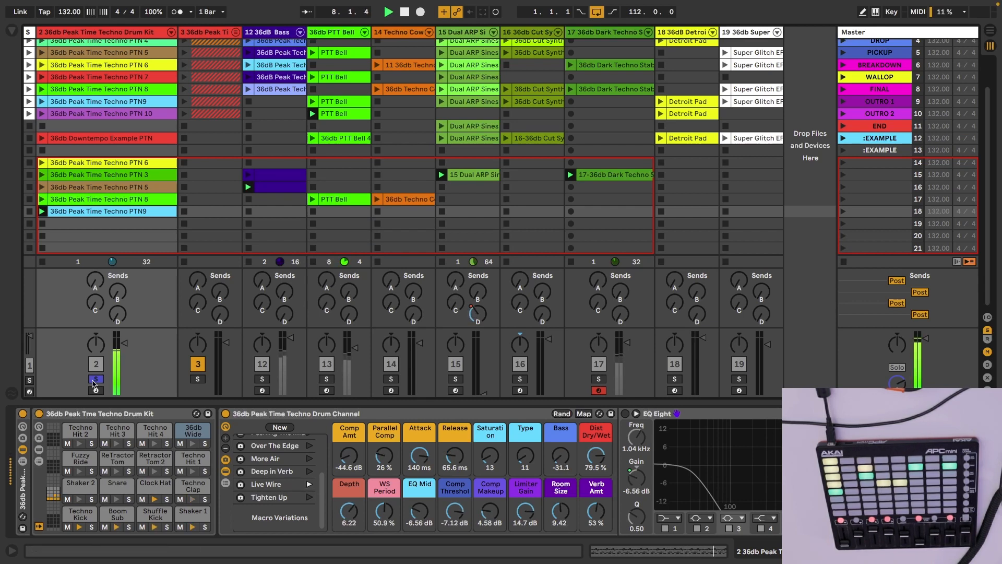
scroll(282, 482, up, 5)
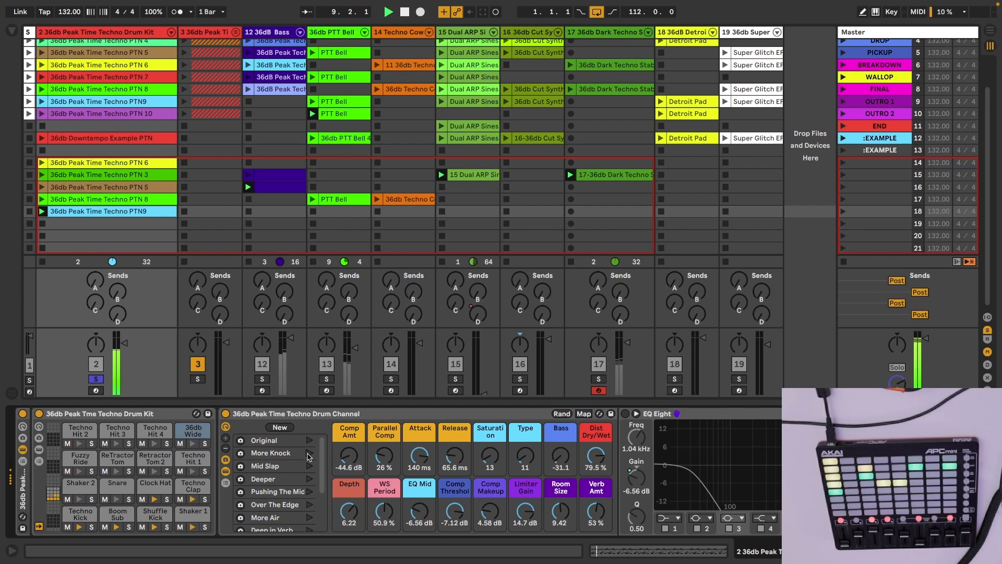
click(310, 480)
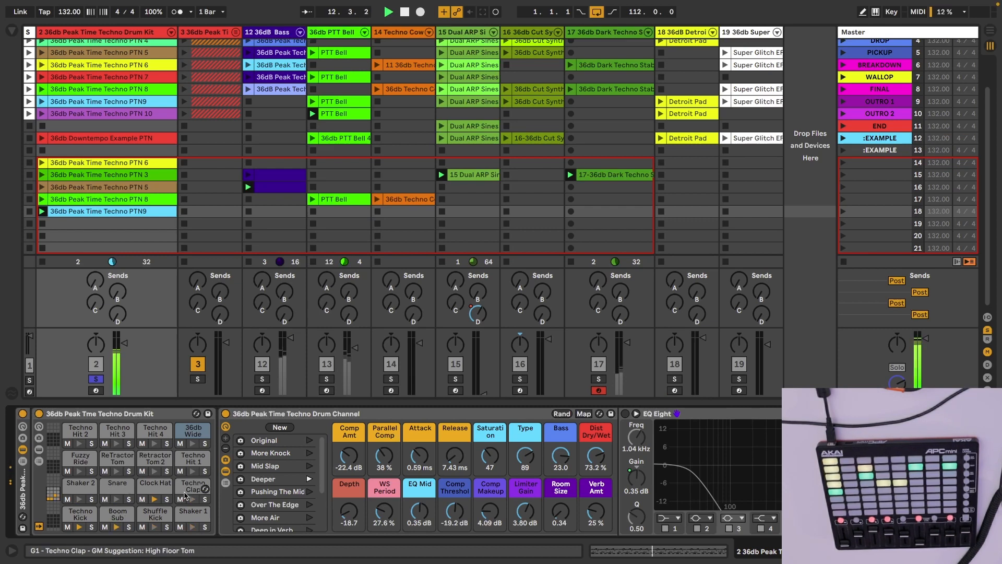
Step: Move the Techno Clap notes of the PTN9 clip in scene 18 up to Techno Hit 1 and play them back
double_click(77, 211)
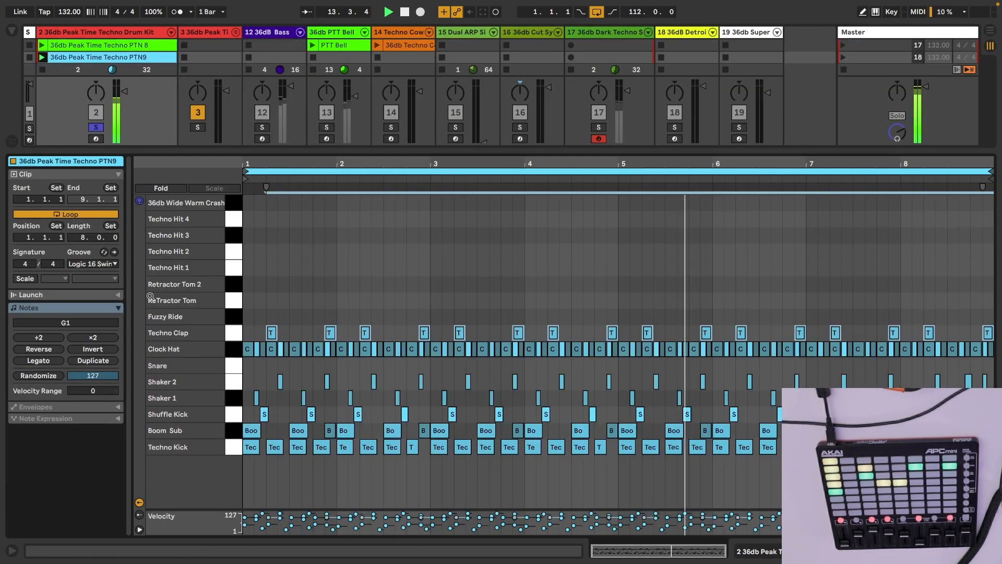
key(Up)
key(Up)
key(Up)
key(Up)
key(Up)
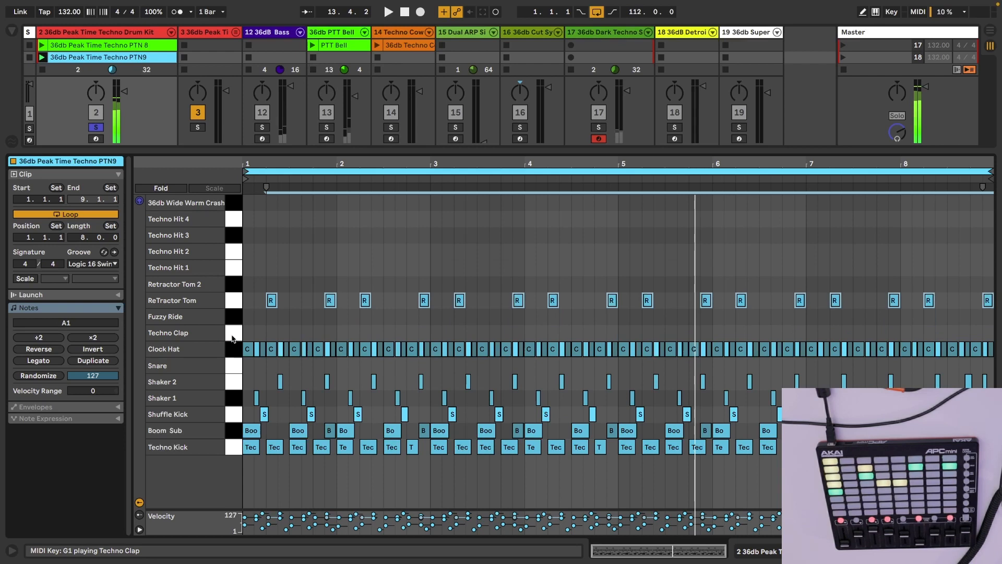
key(Down)
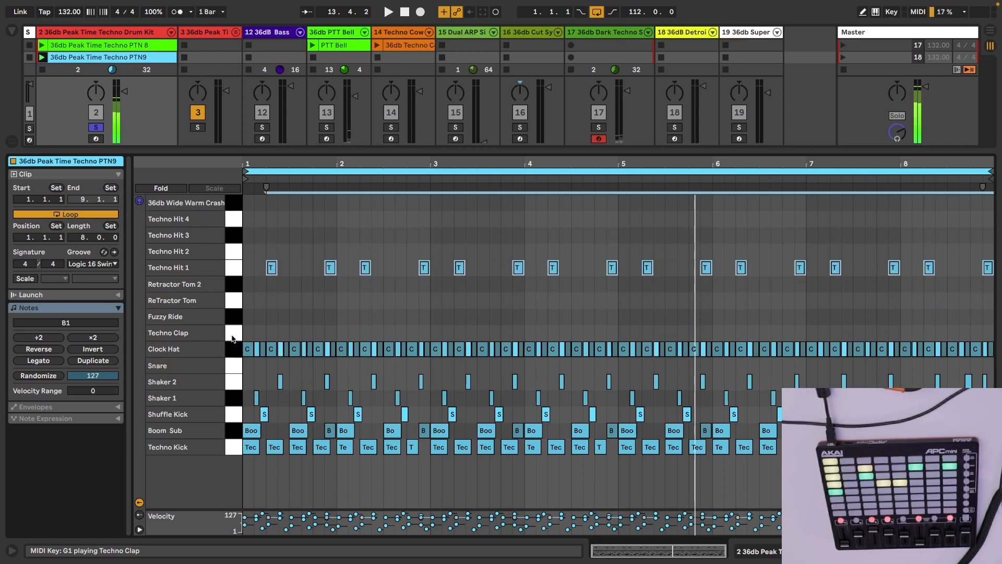
key(space)
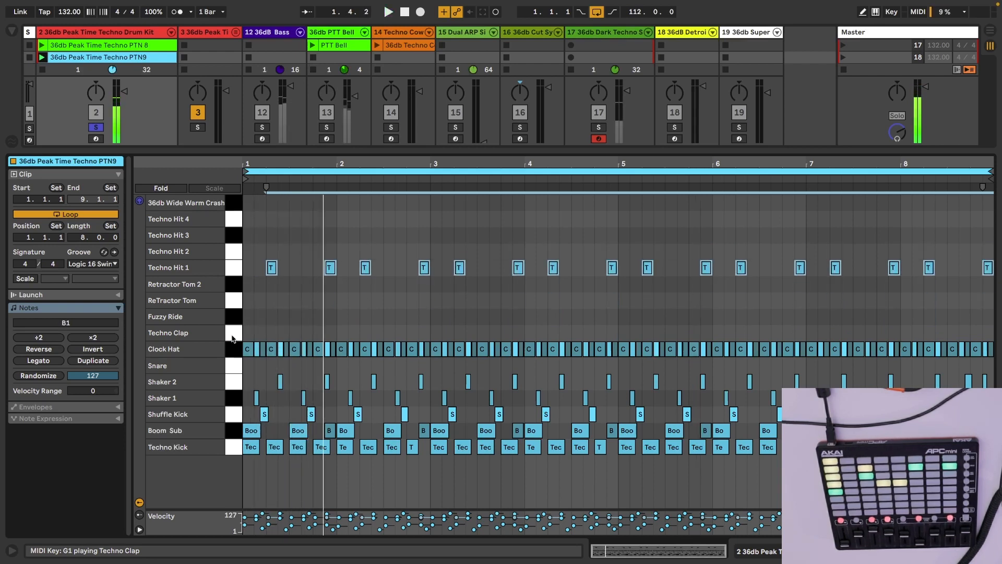
key(space)
Step: Try an extra Techno Hit 1 note at 1.3.3 and remove it again
key(b)
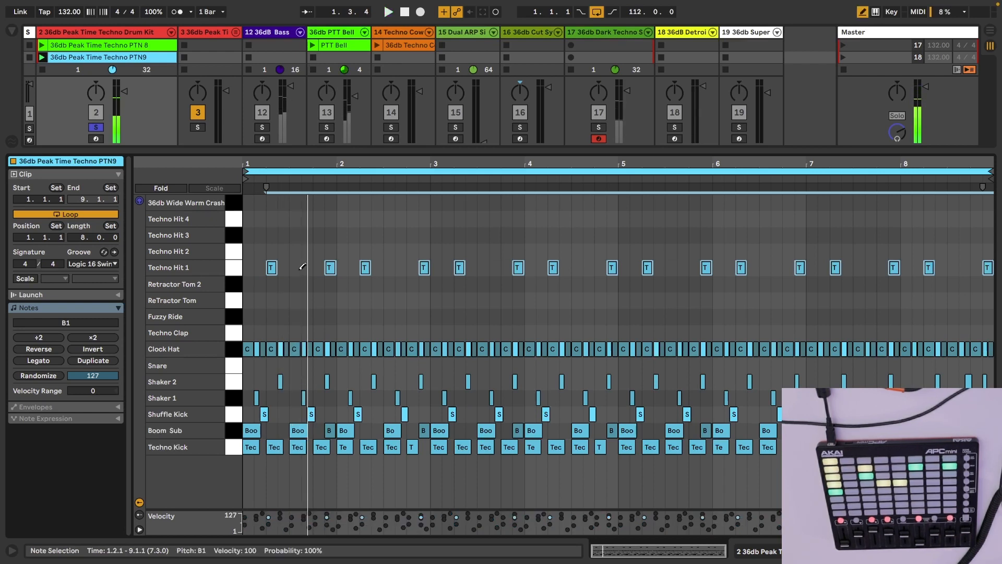
click(307, 268)
key(space)
click(253, 170)
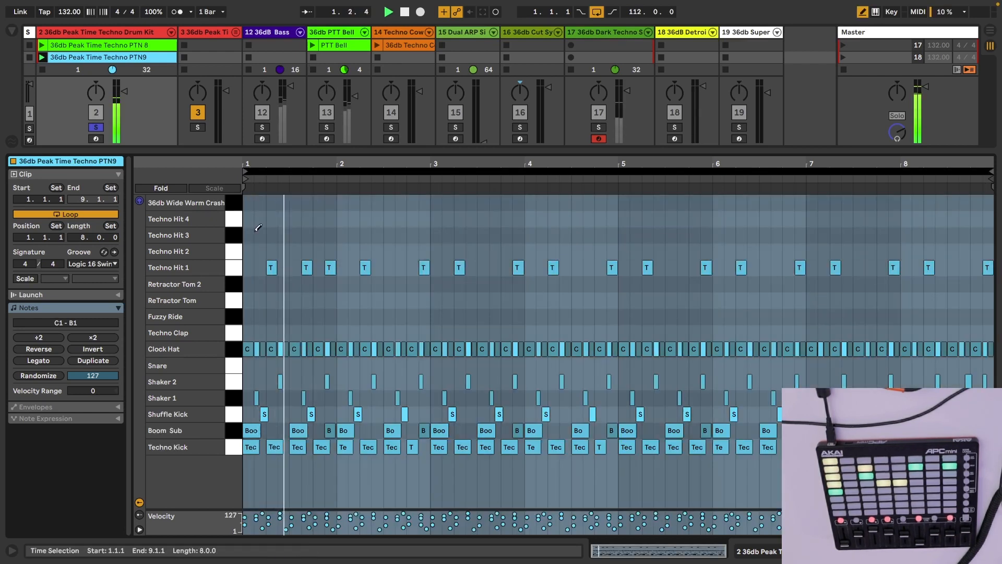
click(307, 269)
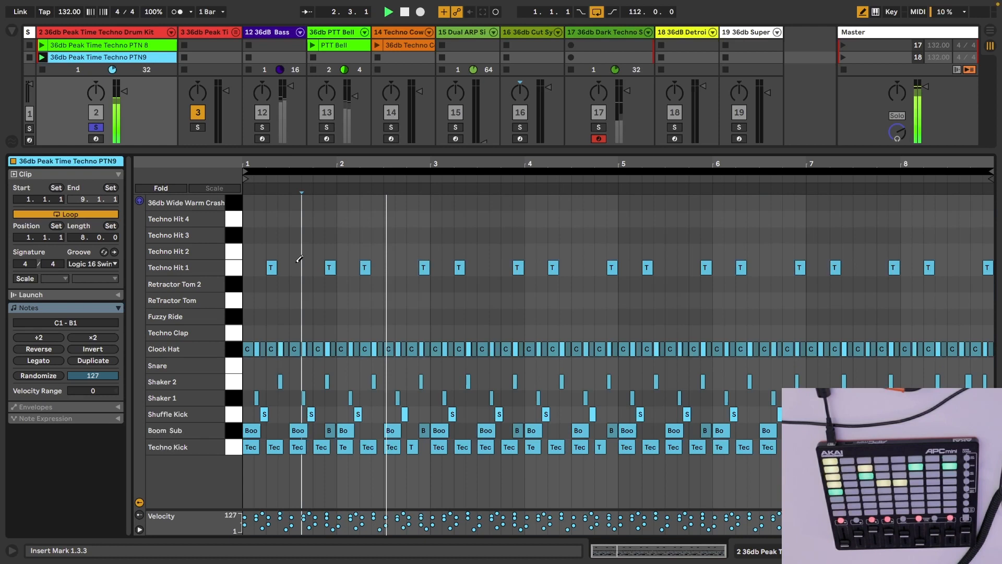
Step: Move all the Techno Hit 1 notes up to the Techno Hit 4 lane
click(228, 272)
key(Up)
key(Up)
key(Up)
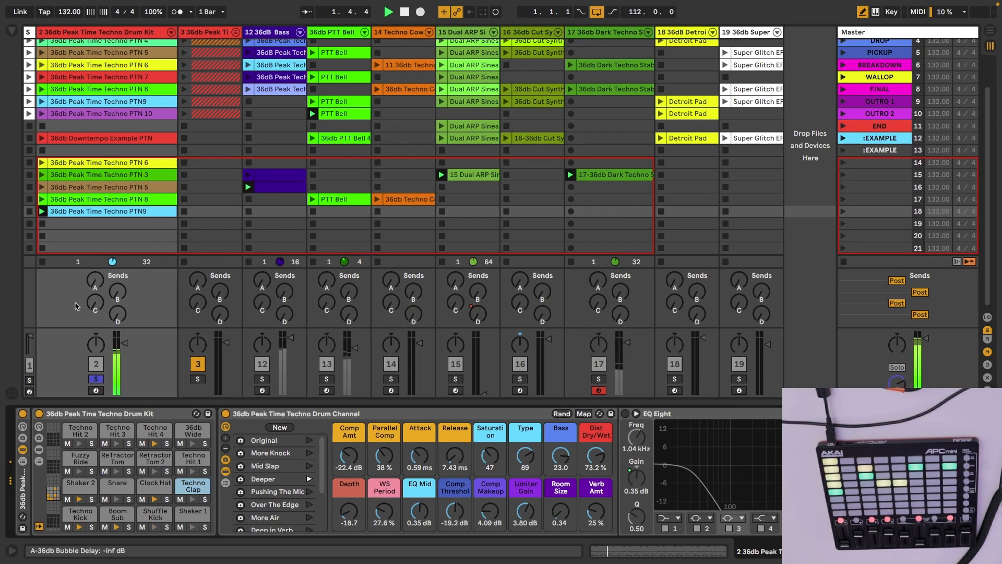
Step: Unsolo the drum kit track and launch the PTT Bell clip in scene 17
click(95, 379)
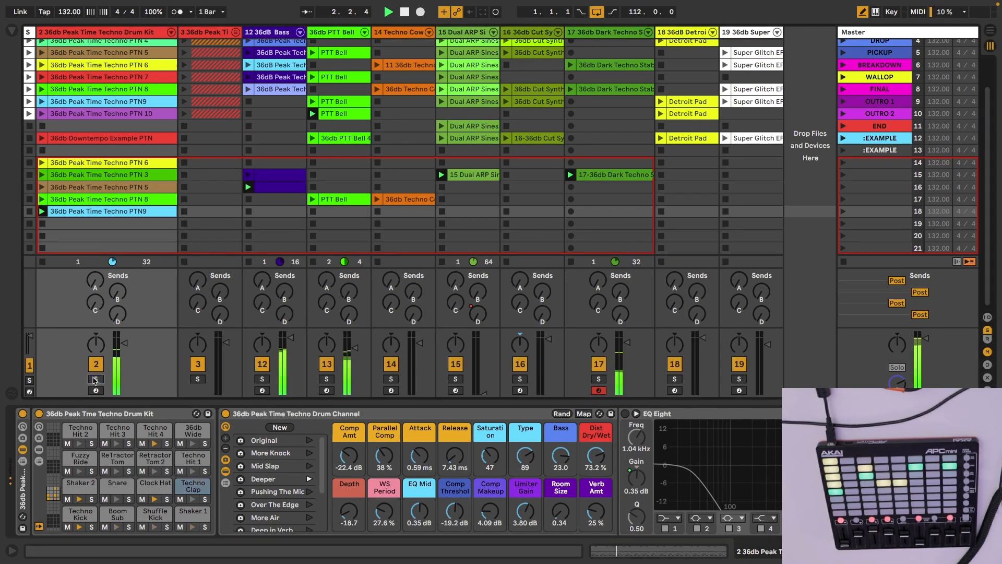
click(333, 118)
click(313, 199)
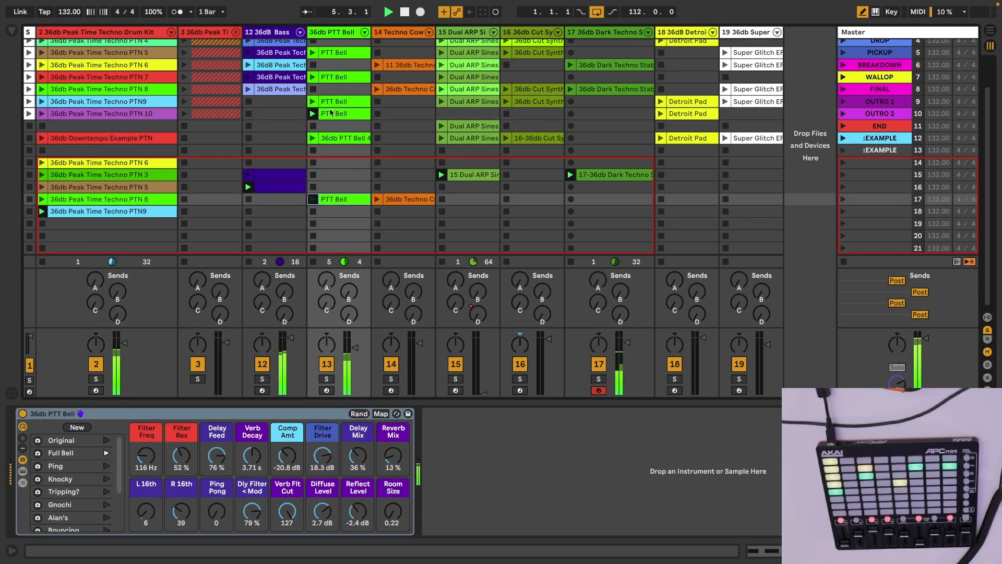
Step: Audition the PTT Bell rack's Ping, Knocky, Tripping? and Gnochi variations, and load the Alan's variation
click(106, 466)
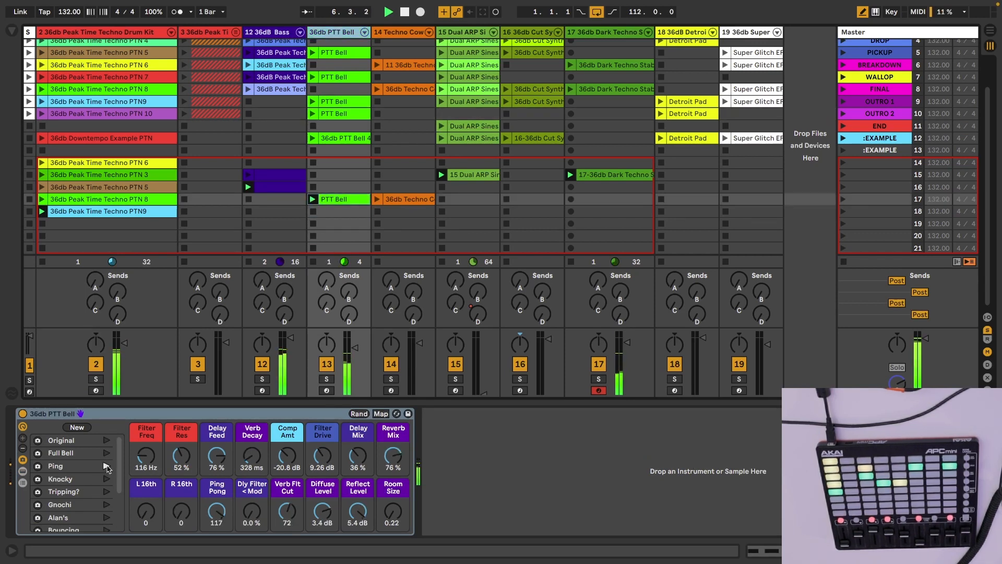
click(107, 479)
click(106, 492)
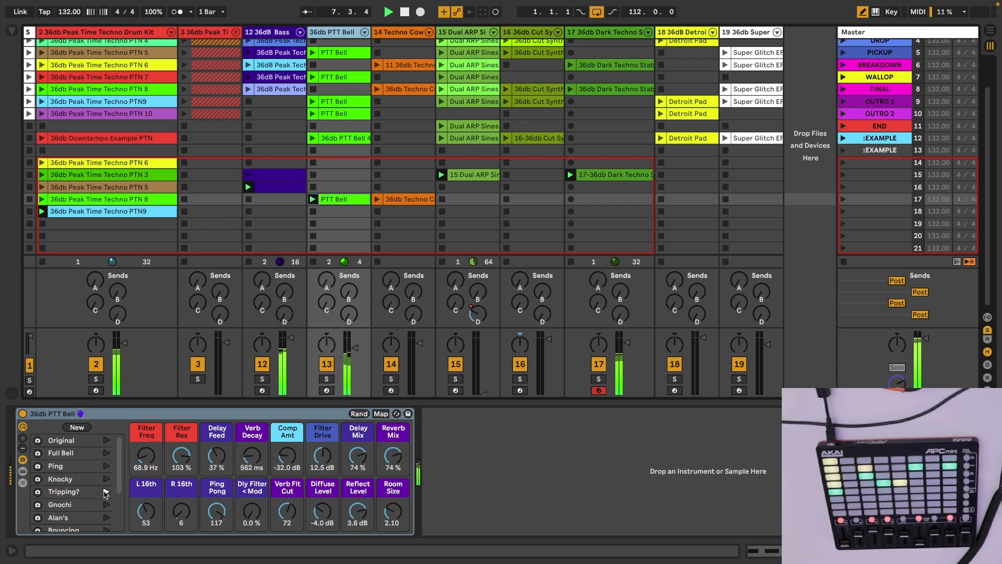
scroll(90, 498, down, 3)
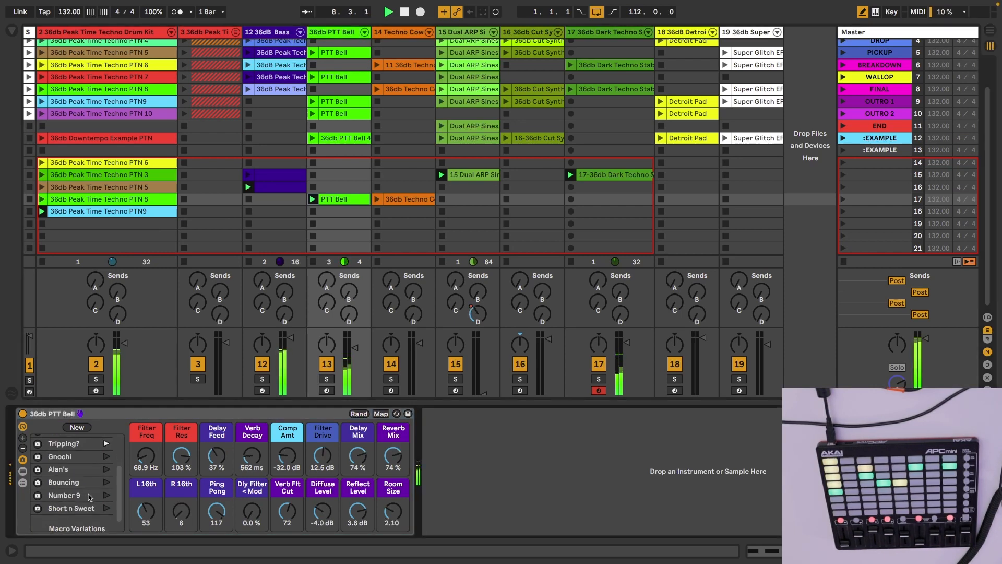
click(106, 457)
click(106, 470)
Step: Raise the PTT Bell's Filter Freq macro to 1.20 kHz and briefly view the MIDI mapping overlay
drag(145, 456, 146, 454)
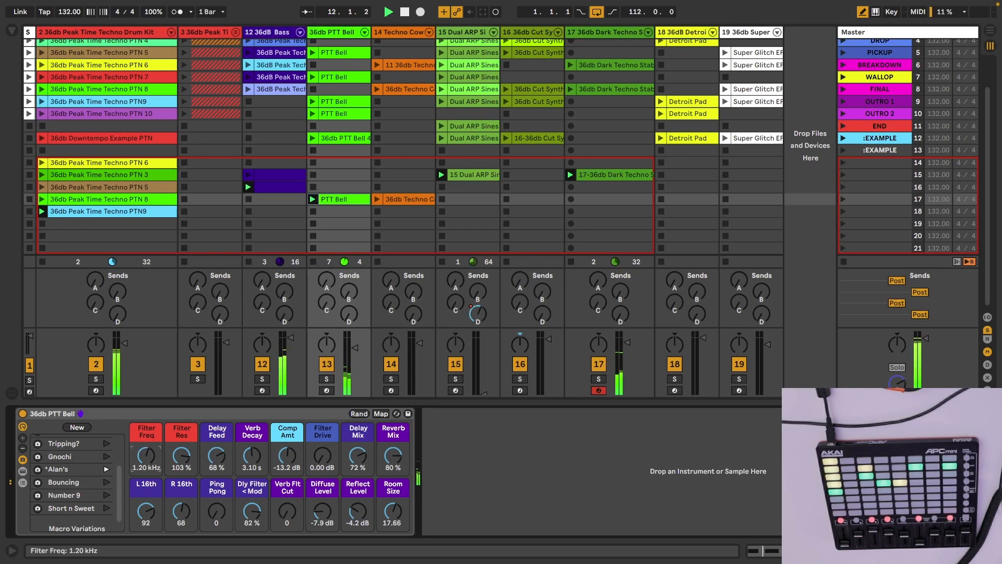
key(ctrl+m)
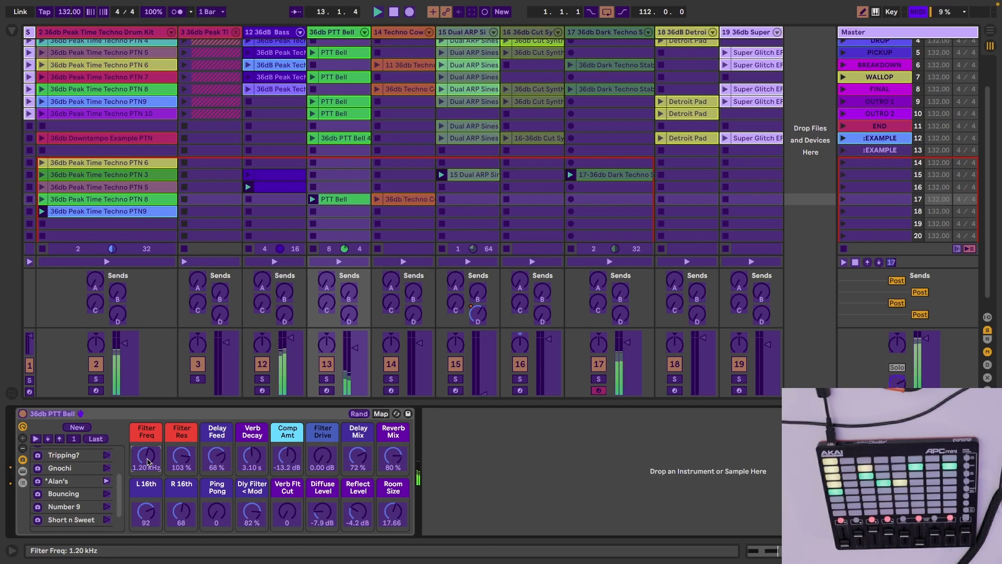
key(ctrl+m)
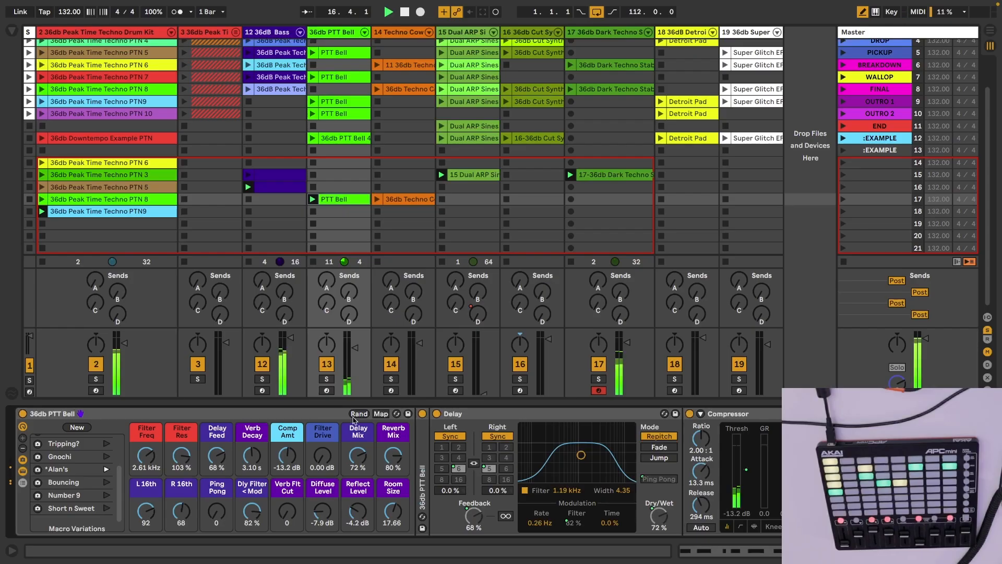
Step: Look over the Delay, Compressor and Reverb devices in the PTT Bell rack's effects chain
scroll(334, 434, right, 5)
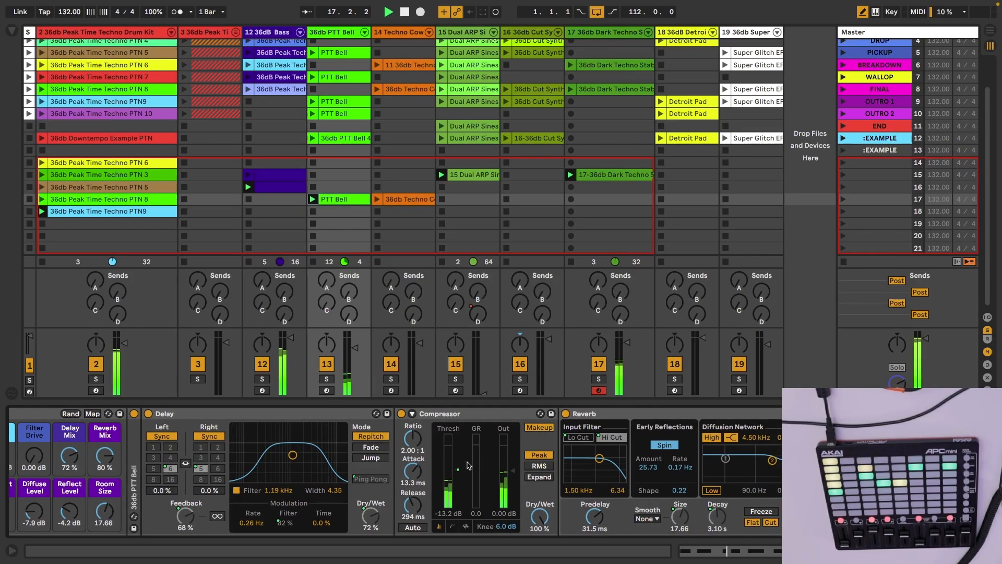
double_click(135, 459)
click(350, 414)
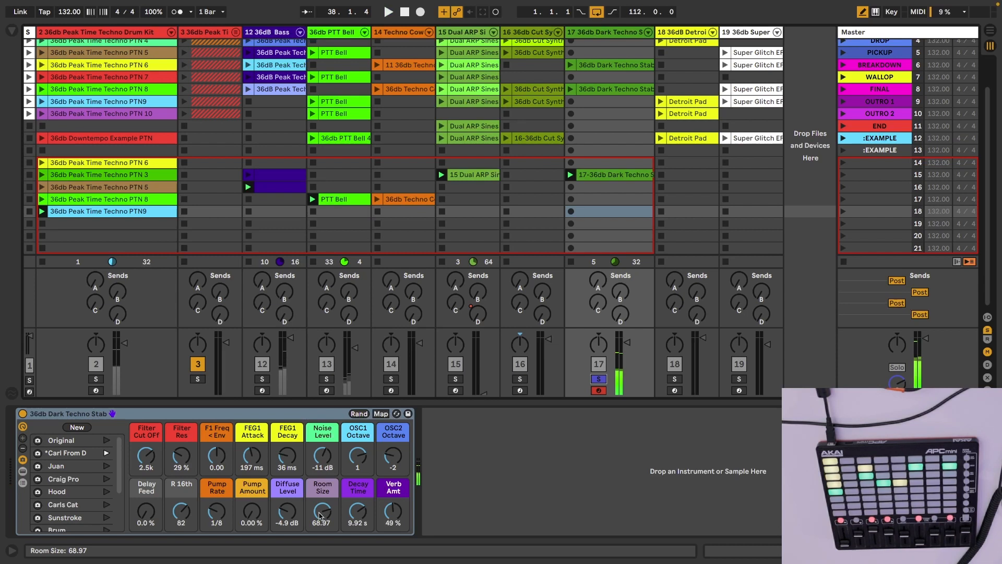
Step: Set the Dark Techno Stab's Verb Amt to 20 %, Delay Feed to 35 %, Decay Time to 5.55 s and OSC2 Octave to 0, and unsolo the track
double_click(393, 515)
key(space)
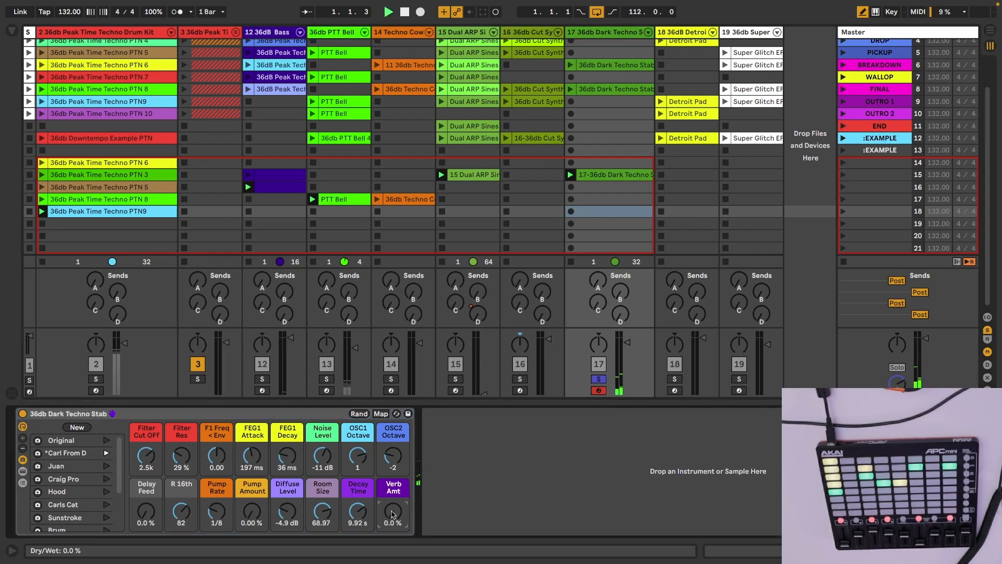
drag(393, 515, 393, 508)
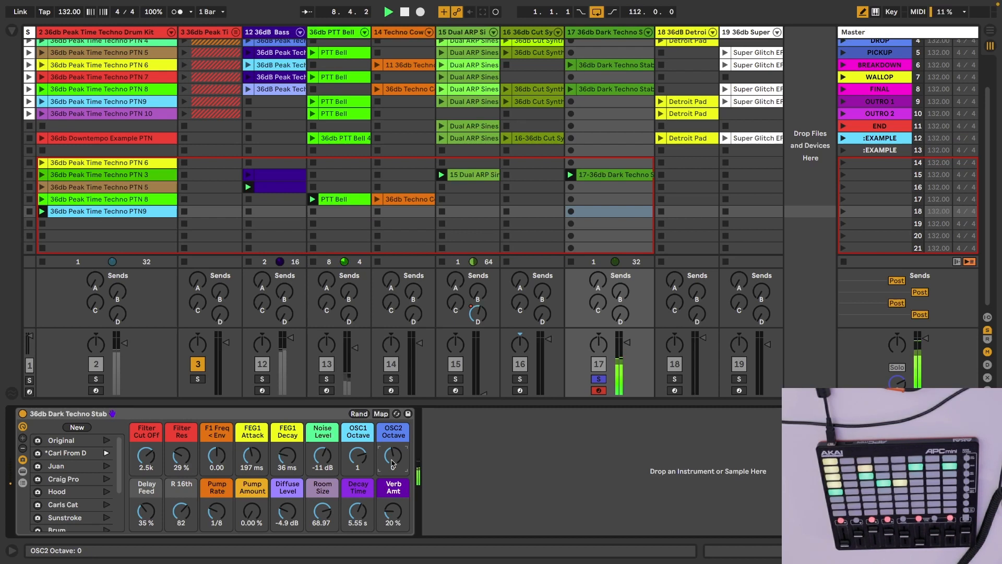
click(598, 378)
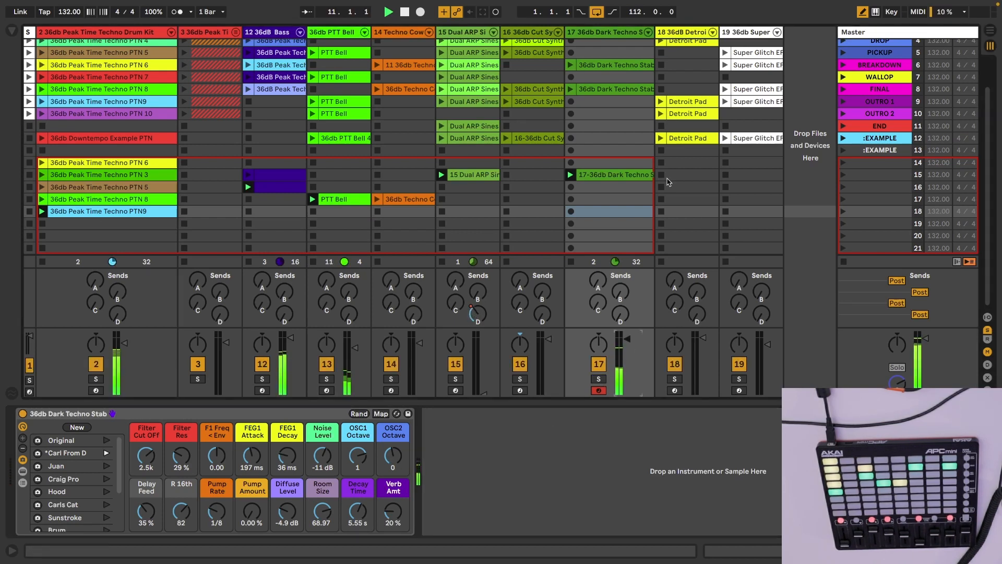
Step: Stop playback, audition the Super Glitch EFX rack's pads on track 19 and arm that track for recording
click(676, 32)
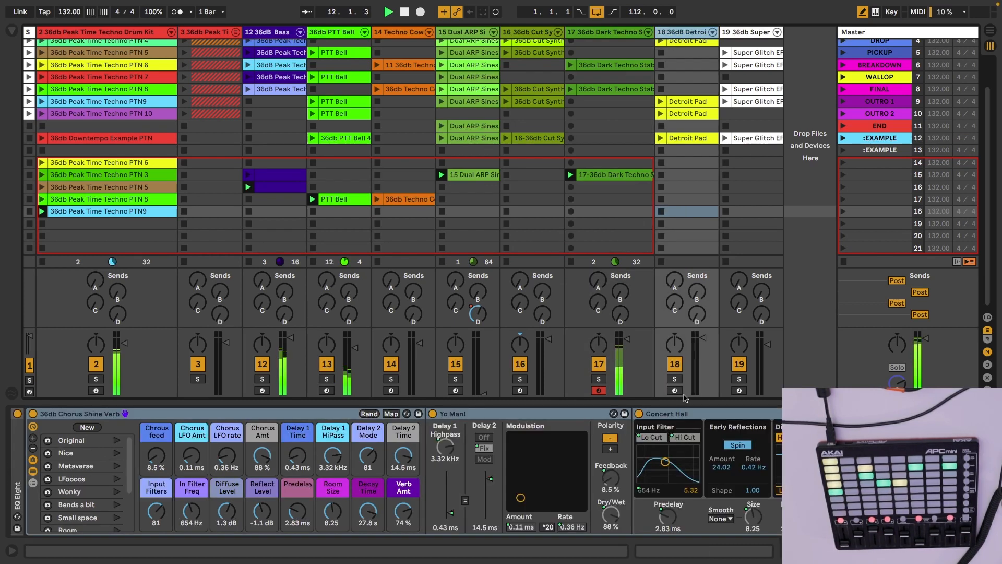
click(748, 33)
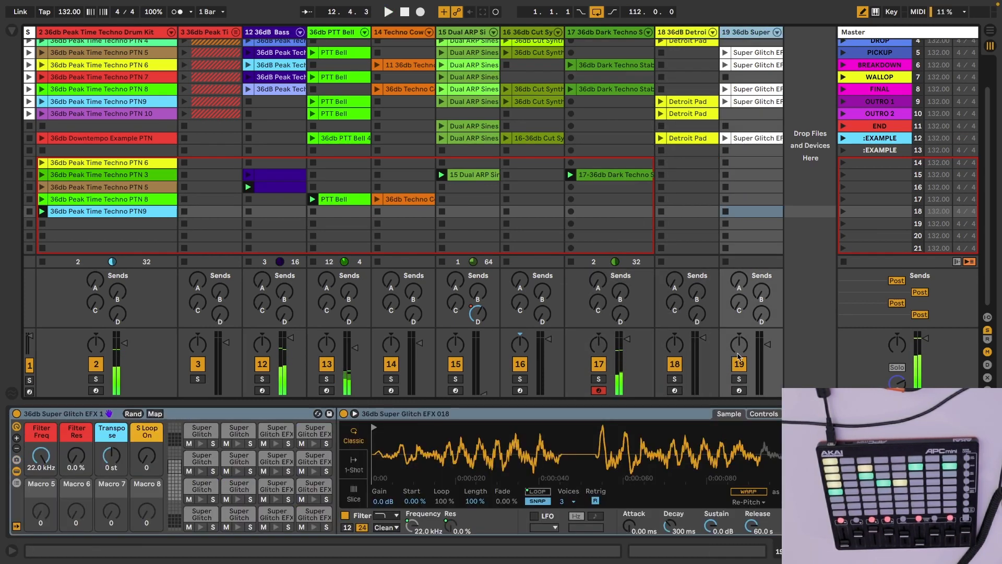
scroll(264, 507, left, 1)
click(181, 496)
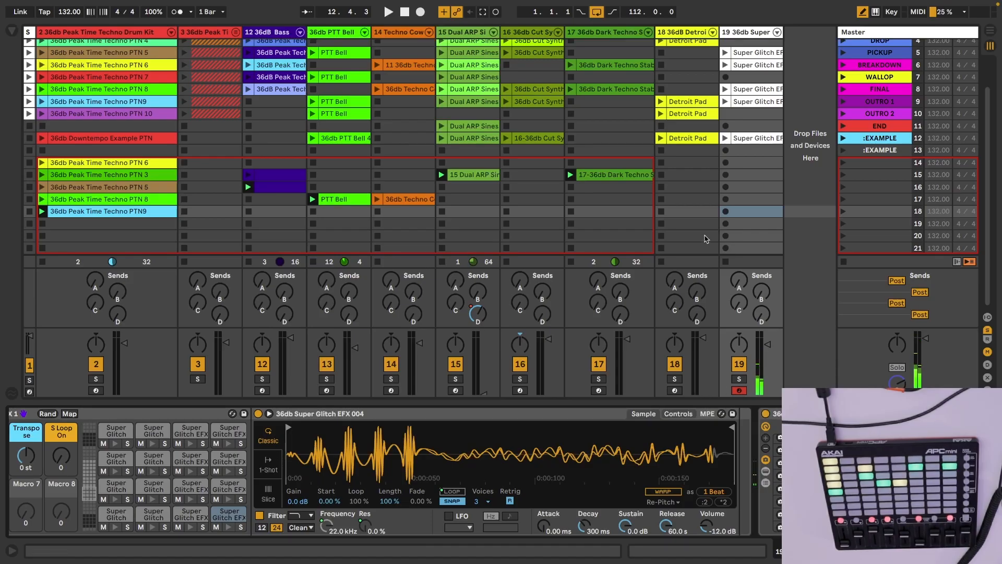
Step: Record a Super Glitch take in scene 17, delete it and record a new take in the same slot
click(725, 199)
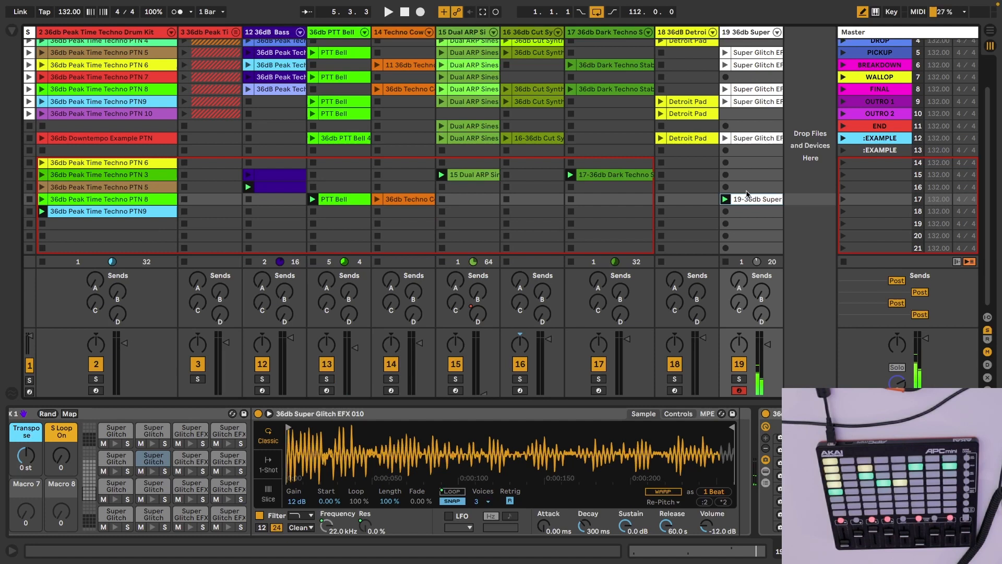
key(Delete)
click(726, 198)
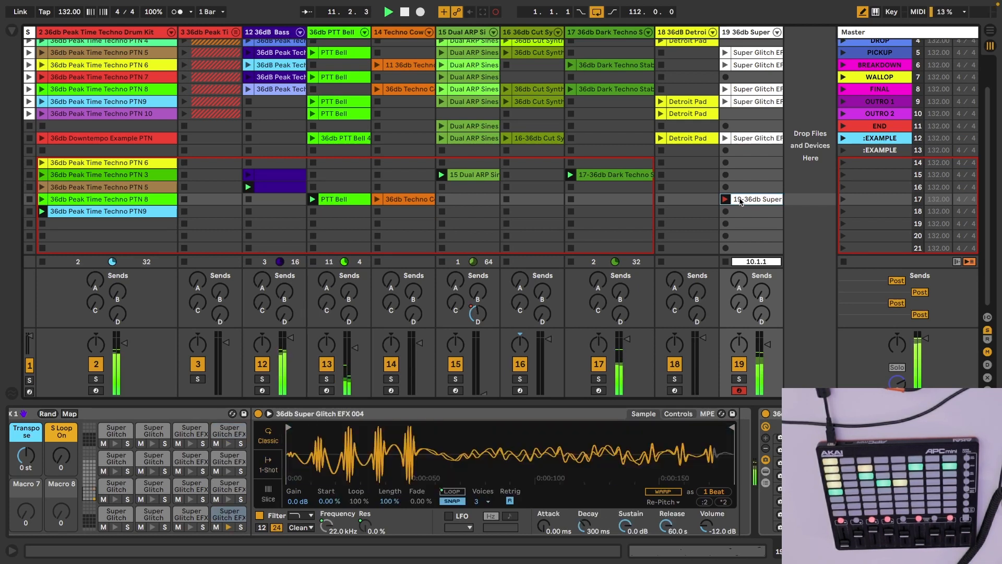
Step: Open the recorded Super Glitch clip and align its EFX 004 notes to the grid at 1.1.3 and 3.1.3
double_click(741, 201)
scroll(470, 361, down, 3)
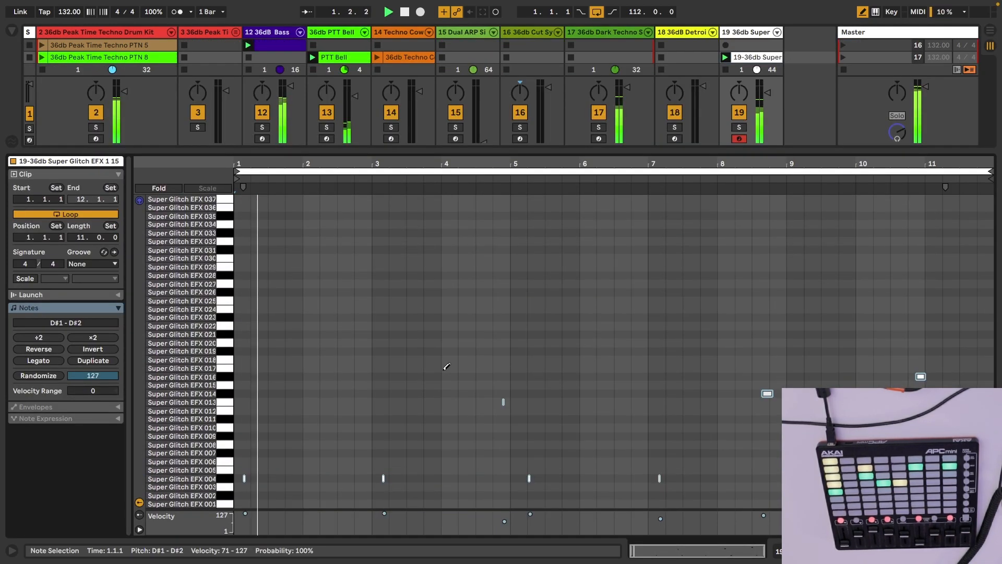
key(b)
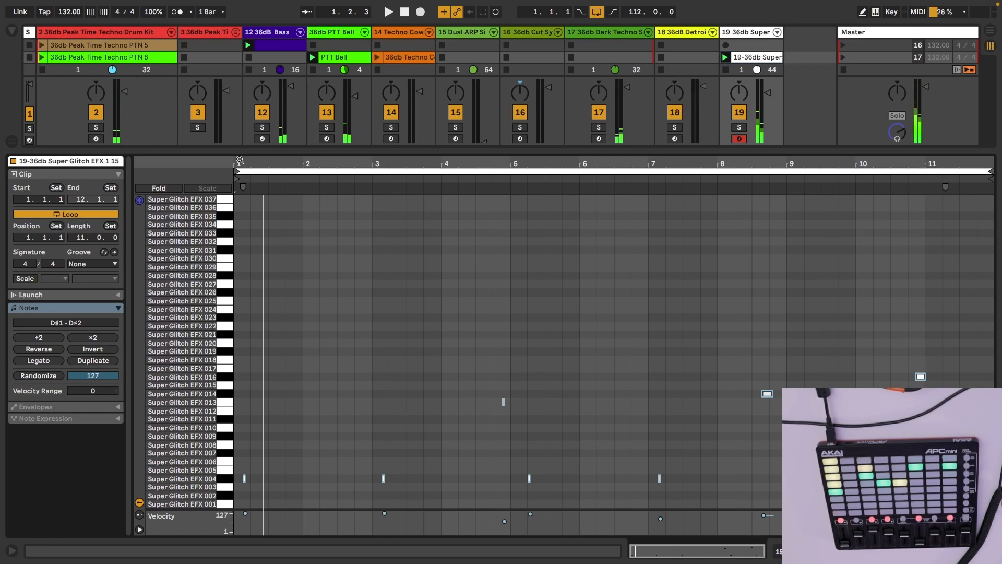
drag(239, 160, 241, 209)
click(264, 478)
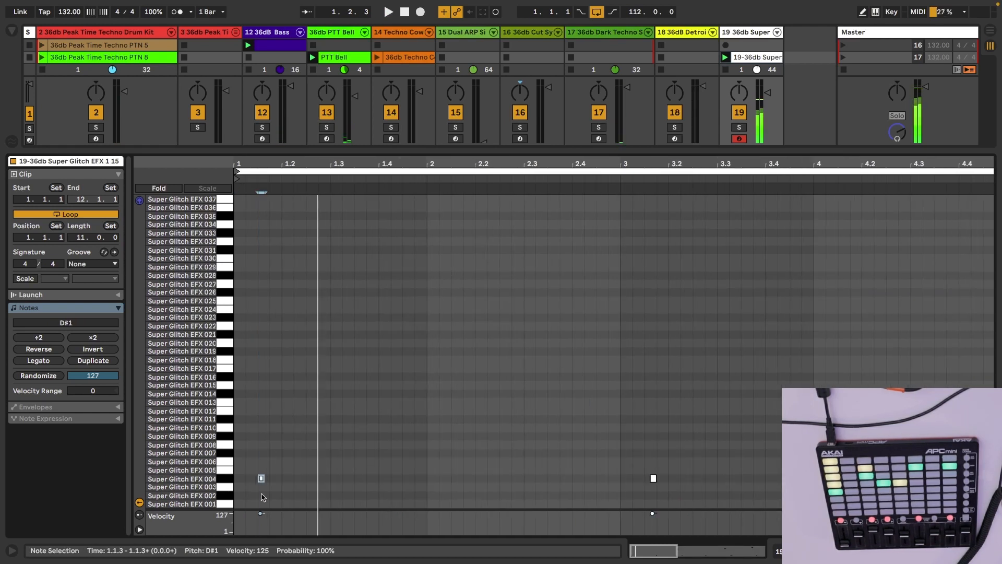
drag(659, 462, 645, 490)
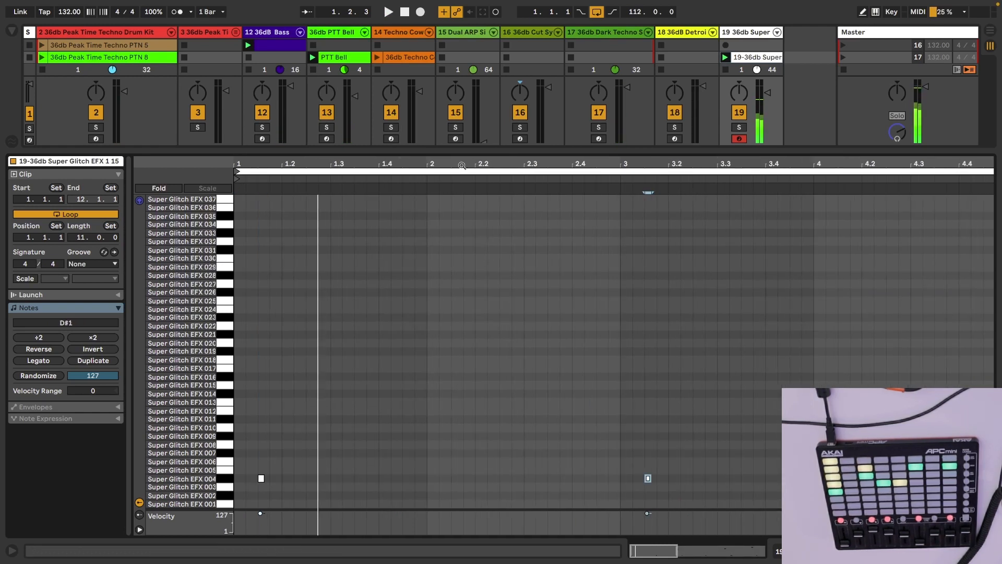
drag(460, 163, 458, 123)
Step: Delete the later EFX 004 notes and duplicate the opening EFX 004 hit every two bars across the clip
drag(388, 468, 778, 504)
key(Delete)
click(396, 457)
drag(398, 465, 236, 484)
key(Delete)
key(ctrl+d)
key(ctrl+d)
key(ctrl+d)
key(ctrl+d)
key(ctrl+d)
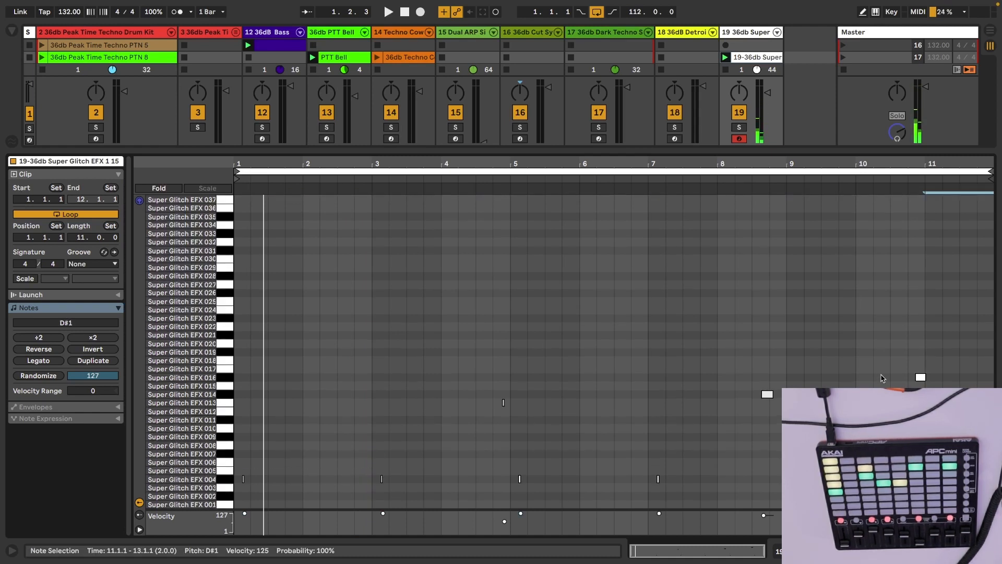
Step: Delete the stray EFX 013 note in bar 4 and the EFX 016 note in bar 10
drag(755, 374, 766, 416)
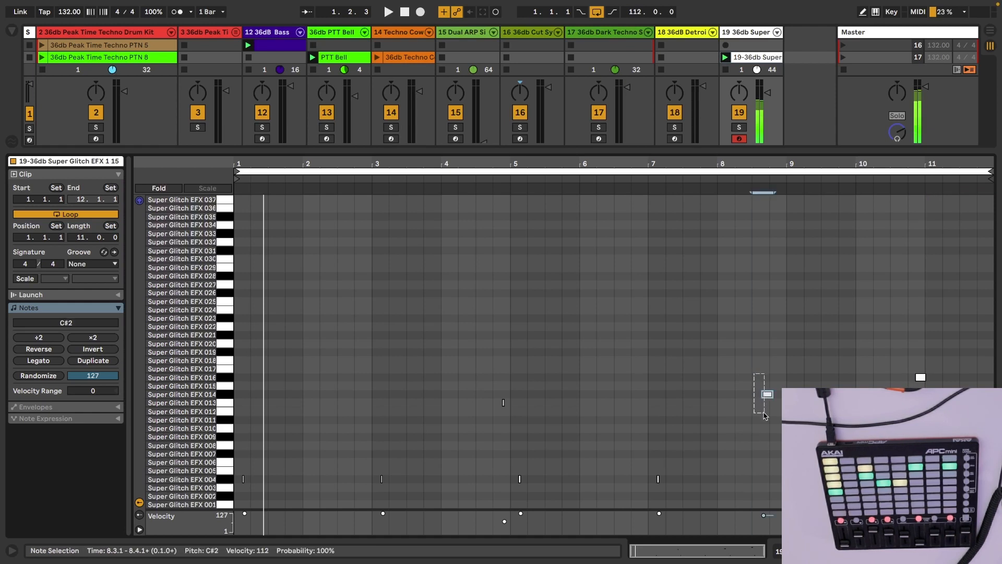
click(503, 402)
key(Delete)
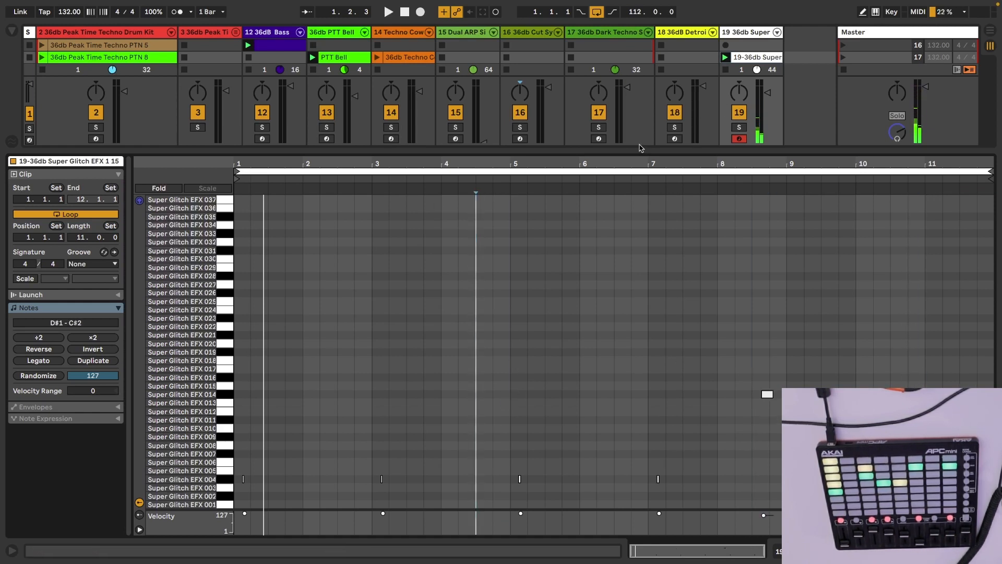
Step: Shorten the Super Glitch clip's loop to eight bars during playback and crop the clip to it
key(space)
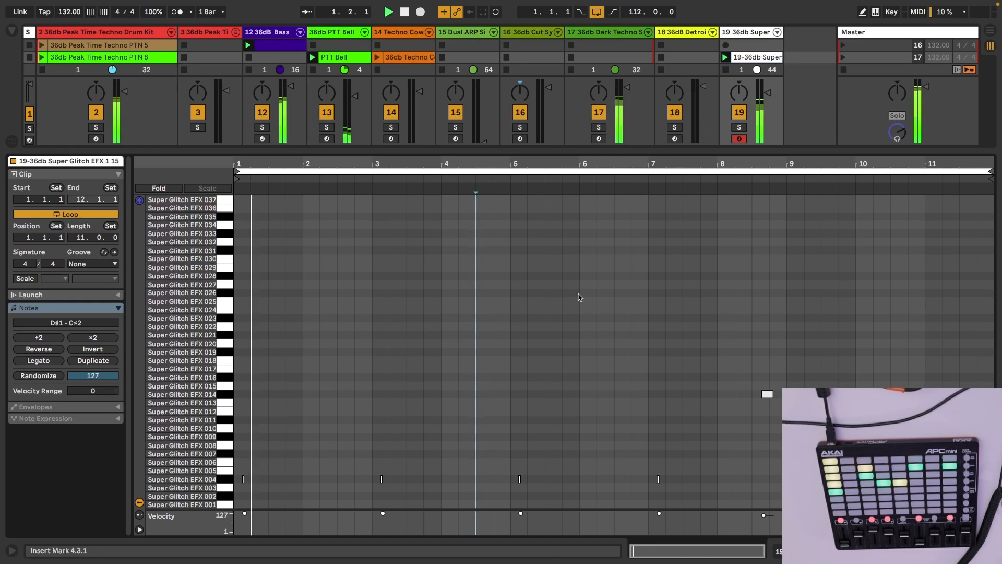
click(986, 173)
drag(986, 173, 787, 173)
right_click(643, 285)
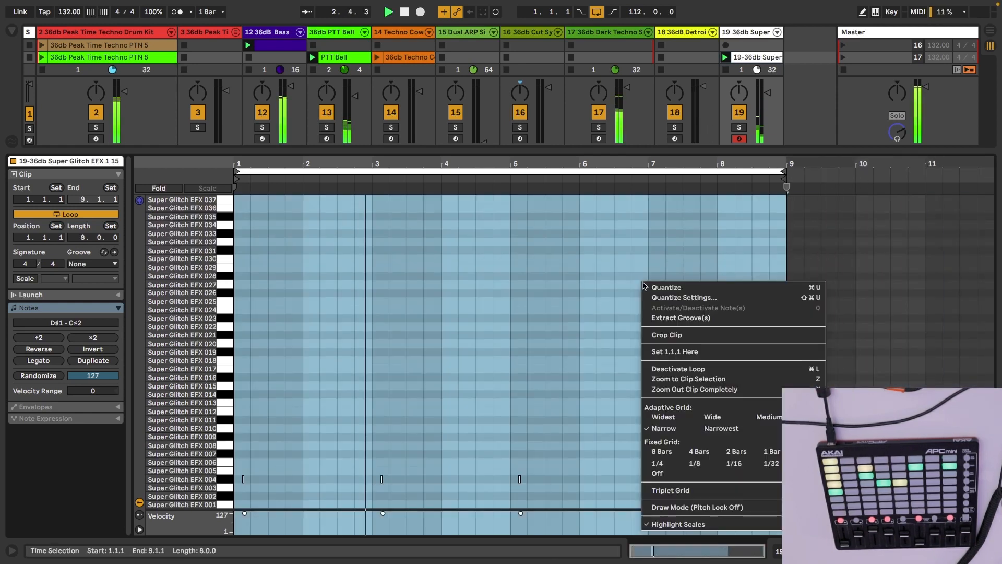
click(656, 336)
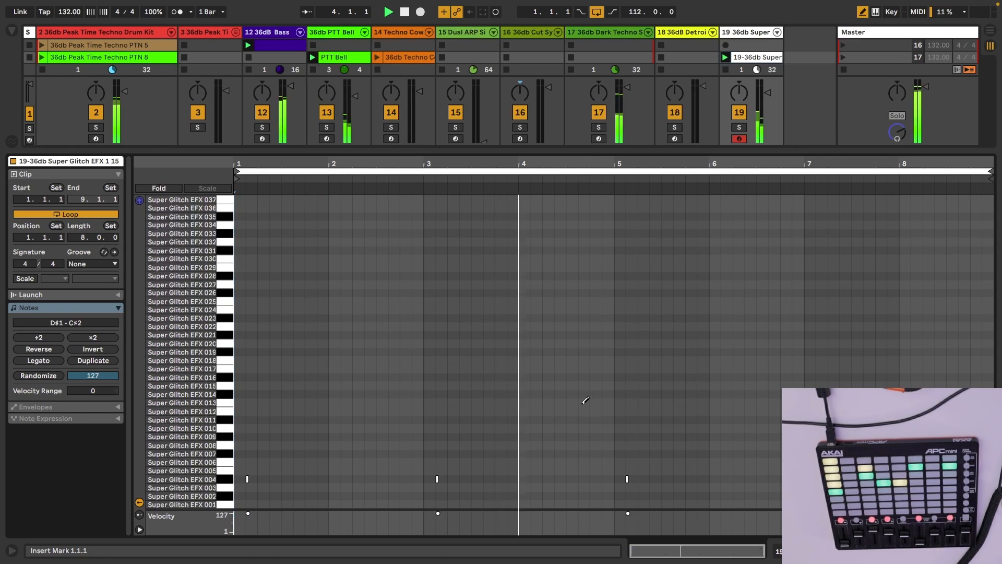
Step: Add a glitch note at 4.4.3 and raise it to the Super Glitch EFX 024 lane
drag(578, 170, 635, 385)
click(637, 385)
key(Up)
key(Up)
key(Up)
key(Up)
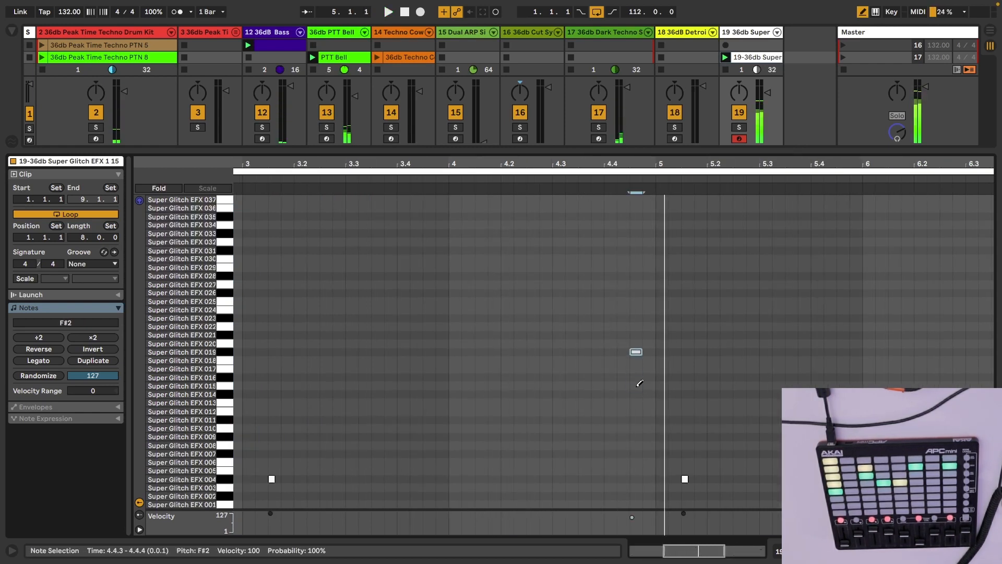
key(Up)
key(Up)
key(Up)
key(Up)
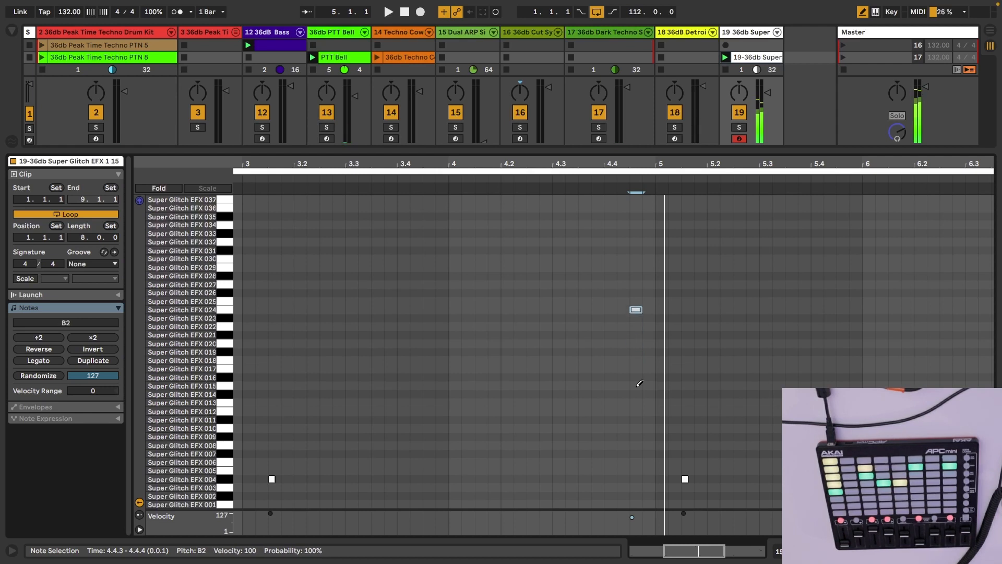
Step: Load the Ja Ja Ja variation of the Drift Left dub rack on the Super Glitch track
key(shift+Tab)
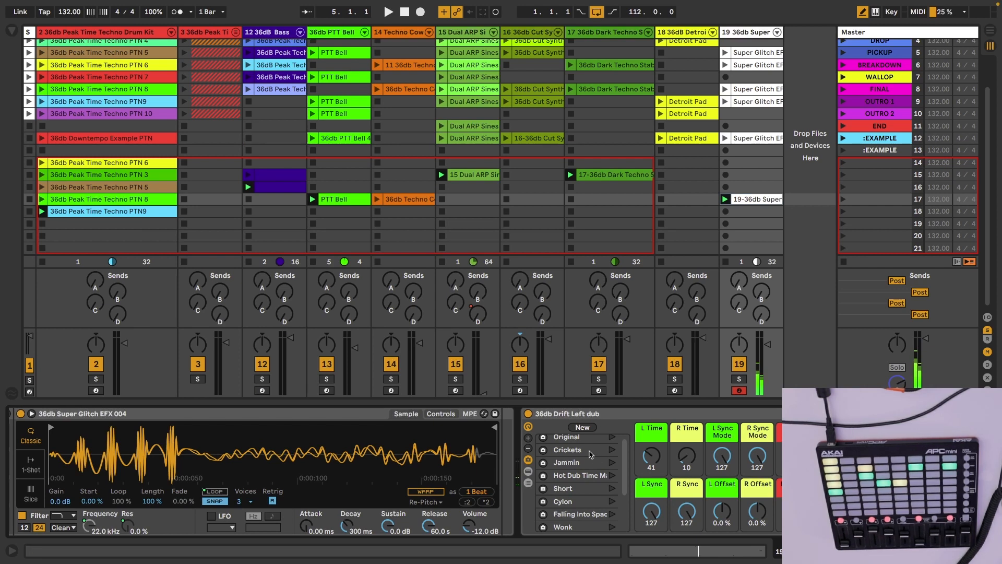
scroll(595, 488, down, 5)
scroll(597, 494, up, 1)
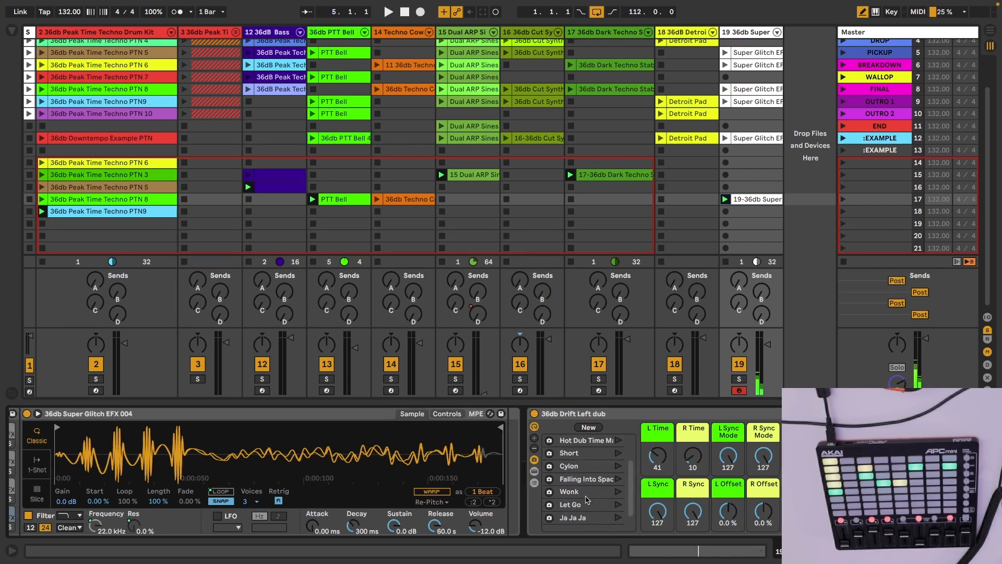
click(618, 518)
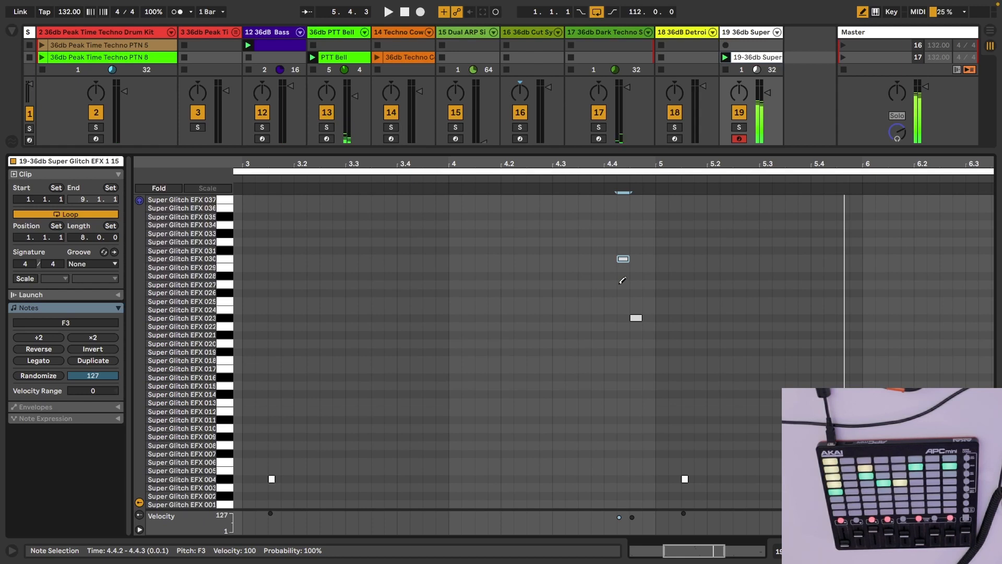
Step: Raise the Super Glitch clip's note at 4.4.2 by three lanes
key(Up)
key(Up)
key(Up)
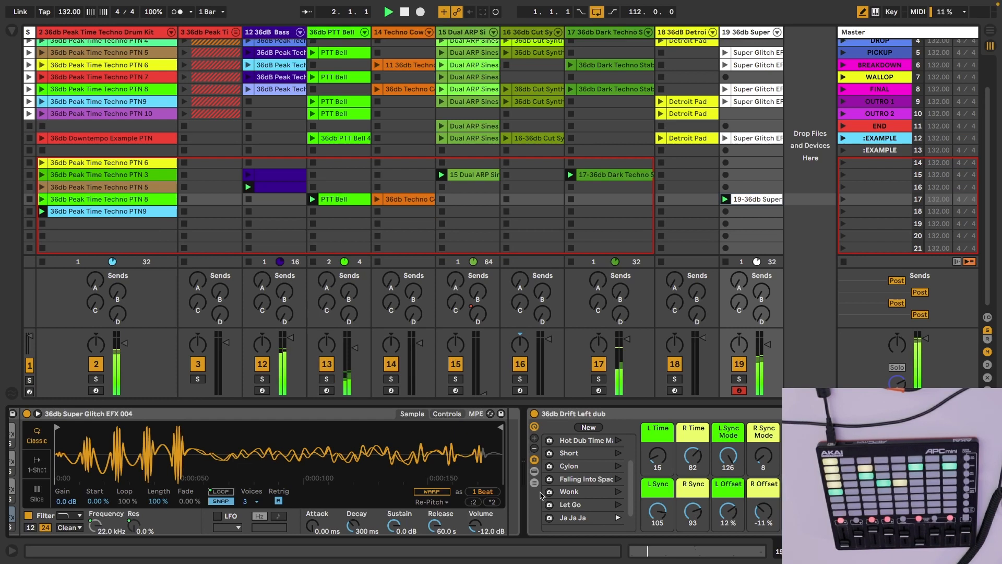
Step: Play the groove back from the start and show the Super Glitch clip's track devices
scroll(595, 493, up, 3)
scroll(716, 504, right, 1)
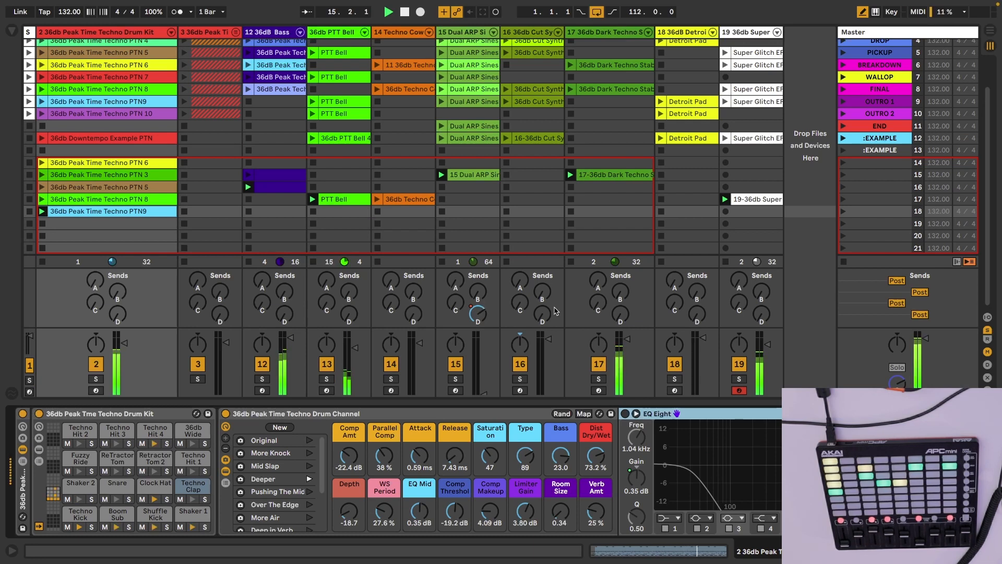
key(space)
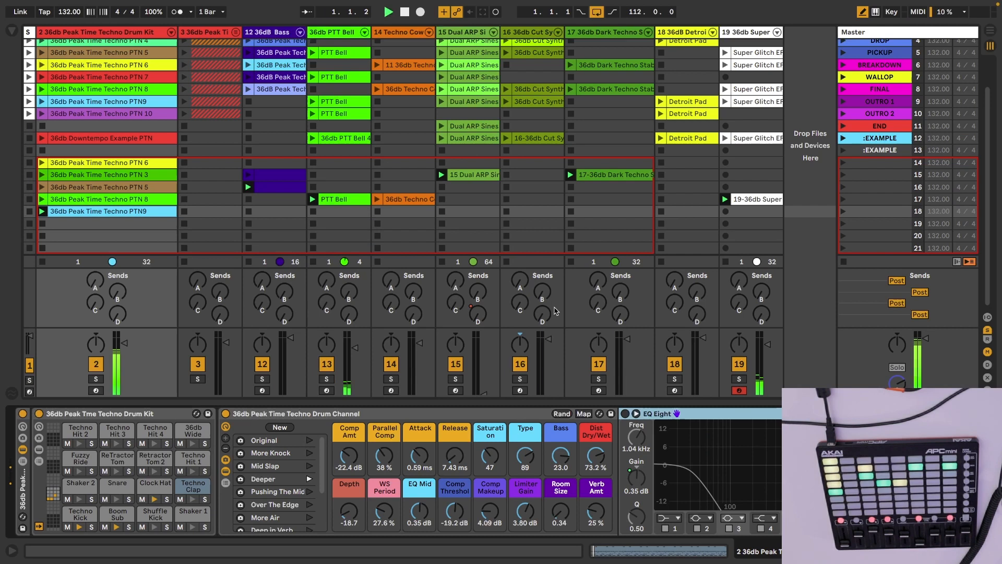
click(749, 204)
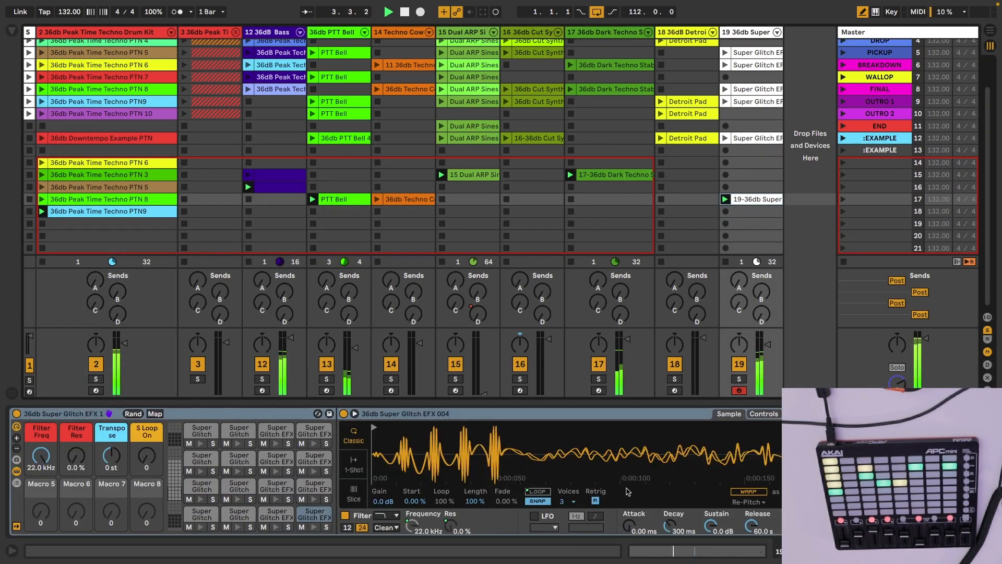
Step: Sidechain the Super Glitch track's Compressor from 2 36db Peak Time Techno Drum Kit and enable its sidechain EQ with the low-pass filter
scroll(628, 491, down, 5)
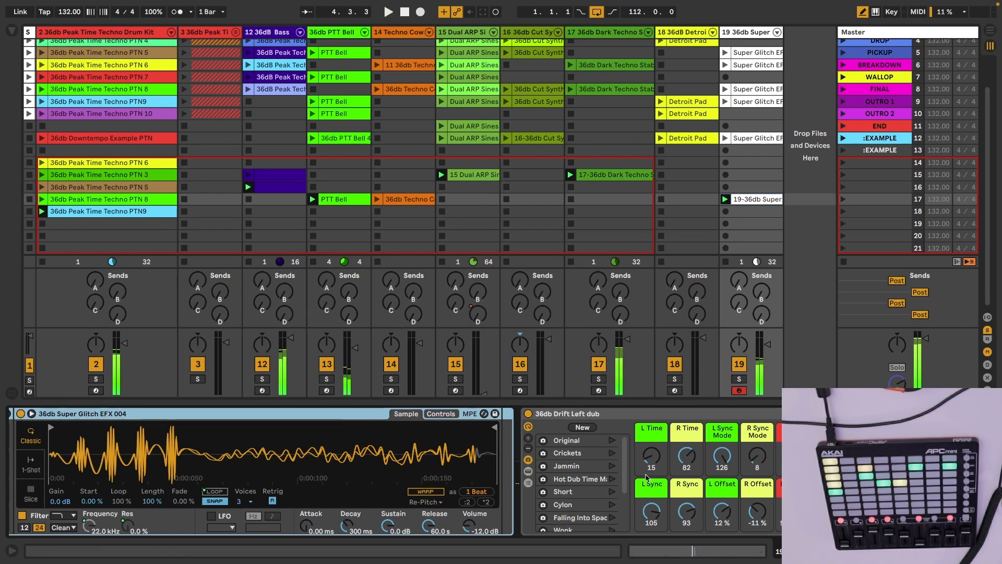
scroll(636, 509, down, 7)
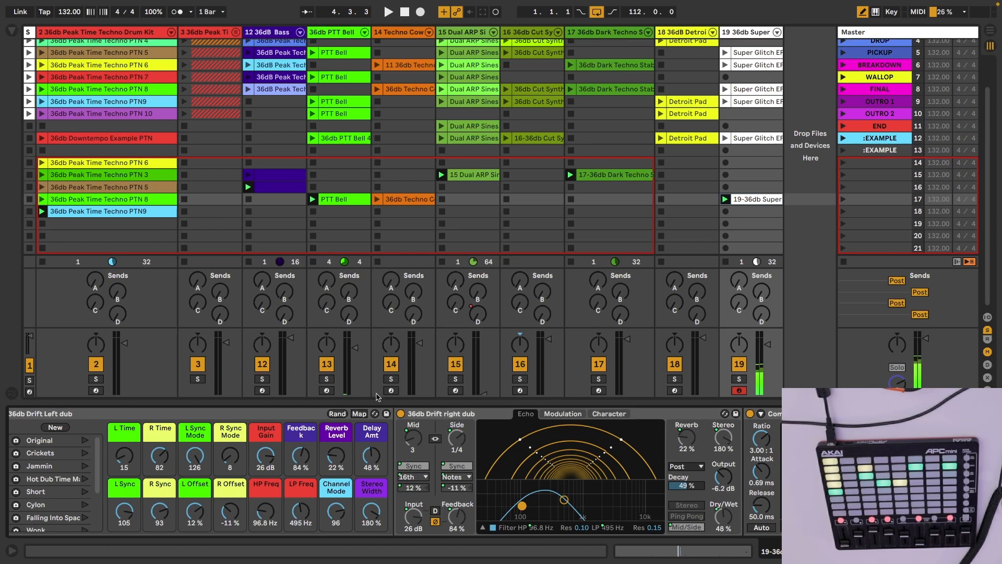
scroll(364, 489, up, 6)
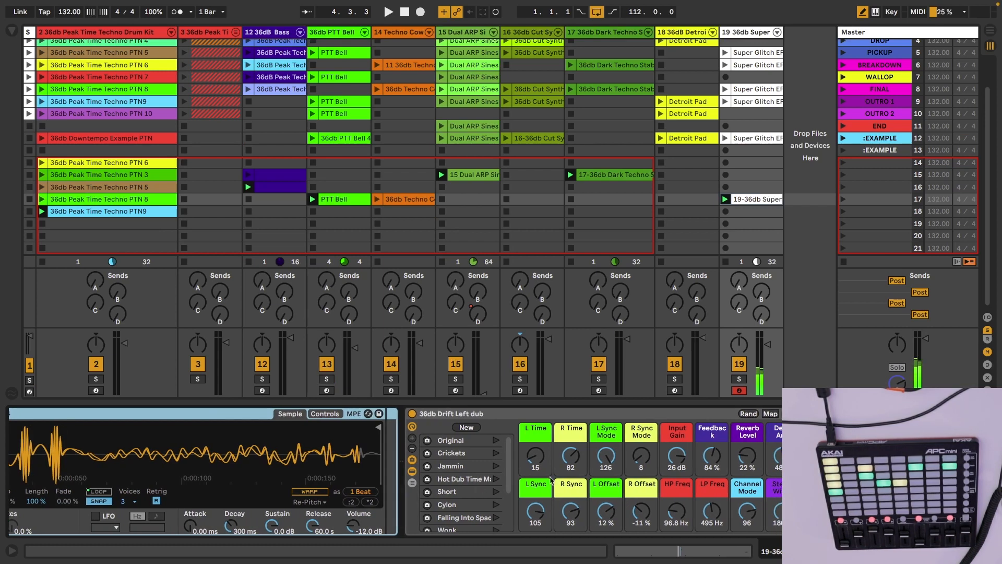
scroll(551, 479, down, 6)
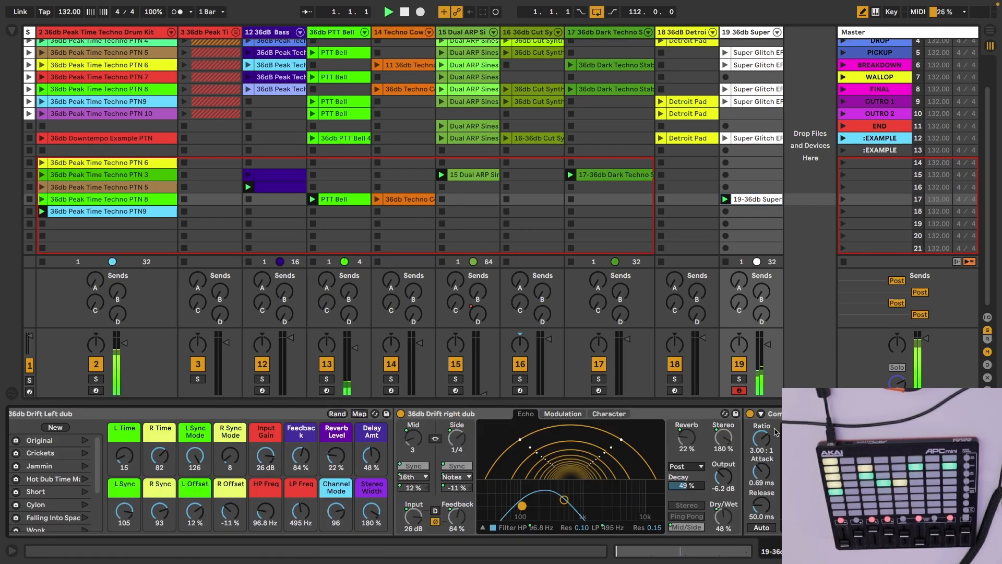
click(761, 414)
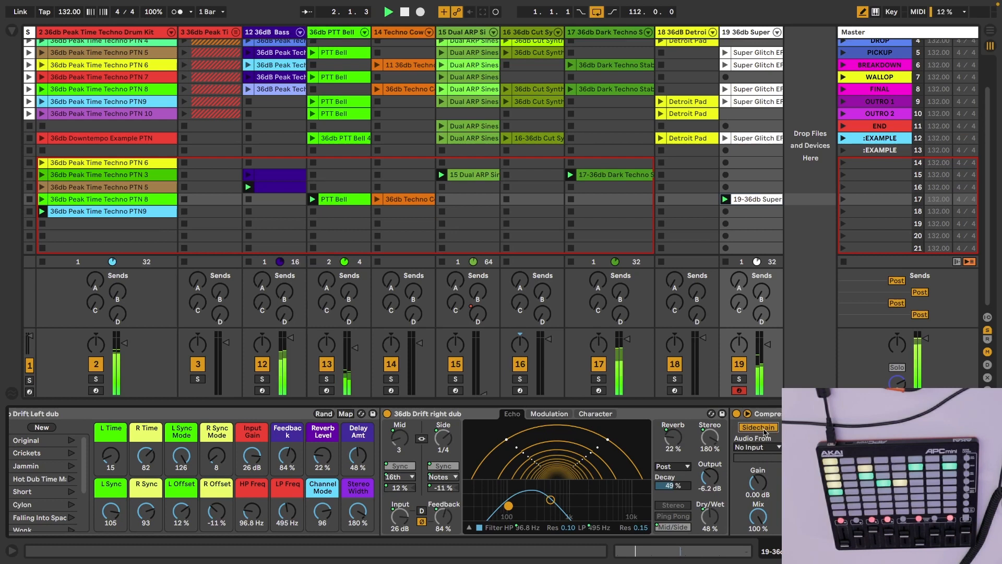
scroll(705, 470, down, 2)
click(653, 447)
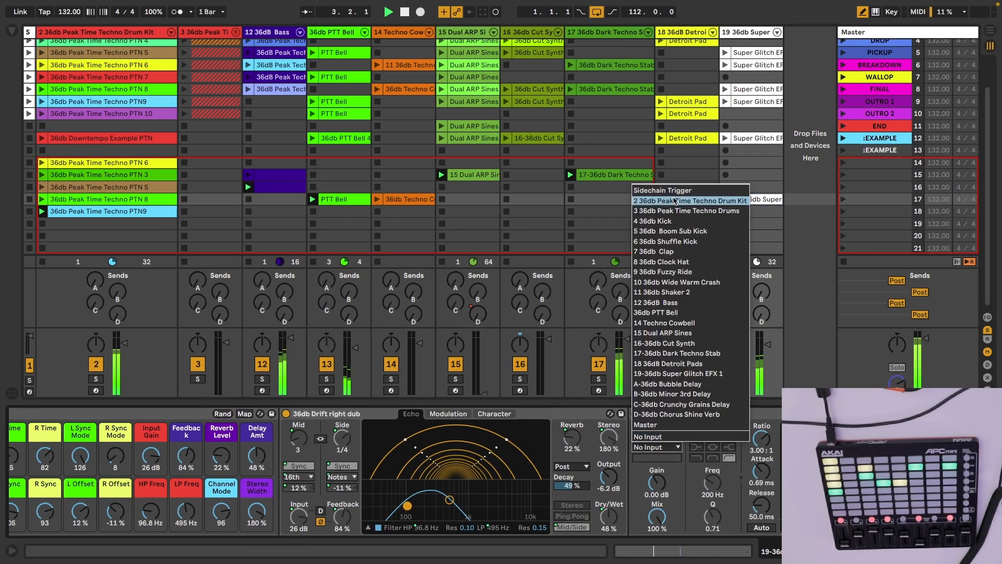
click(675, 202)
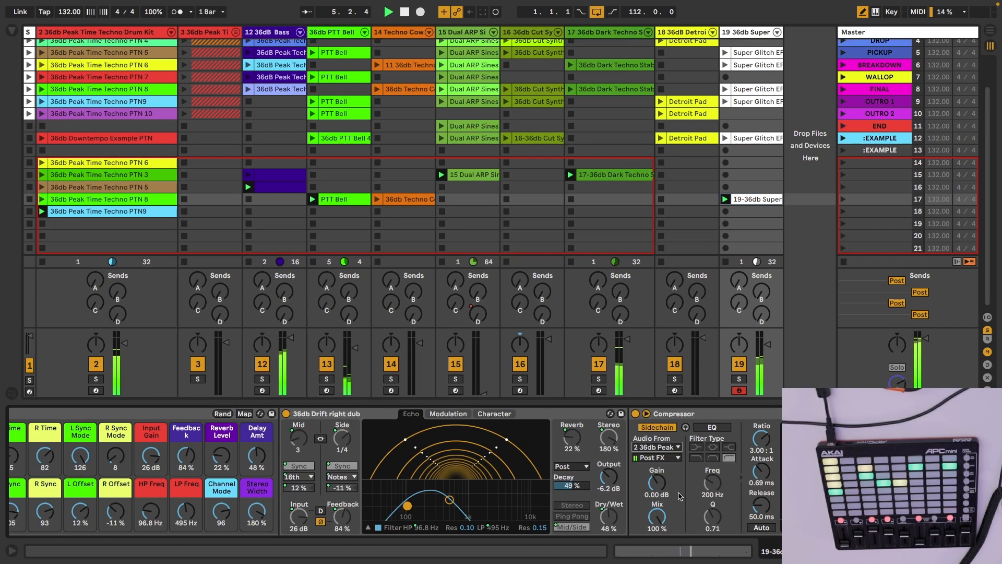
click(712, 427)
click(696, 458)
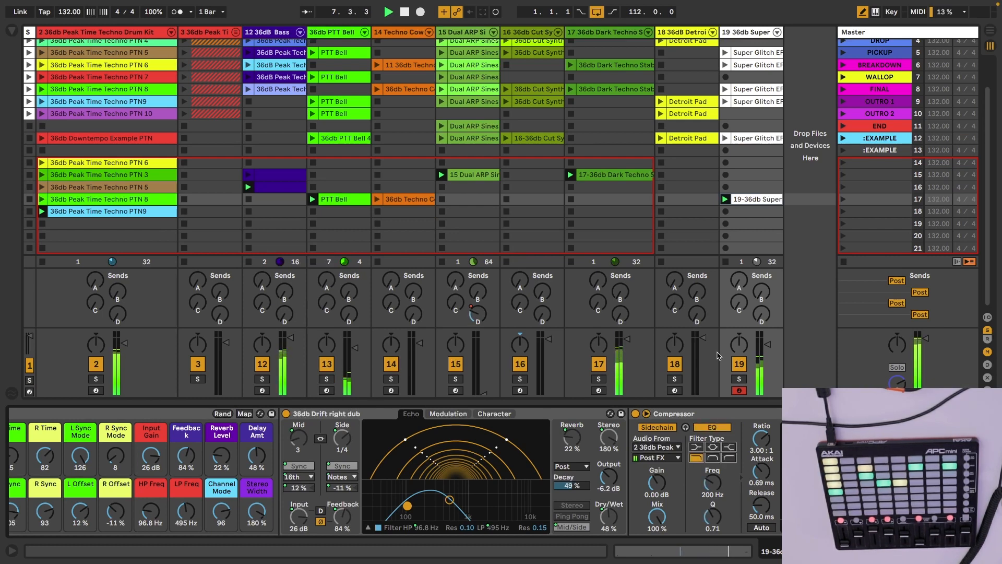
double_click(734, 201)
key(shift+Tab)
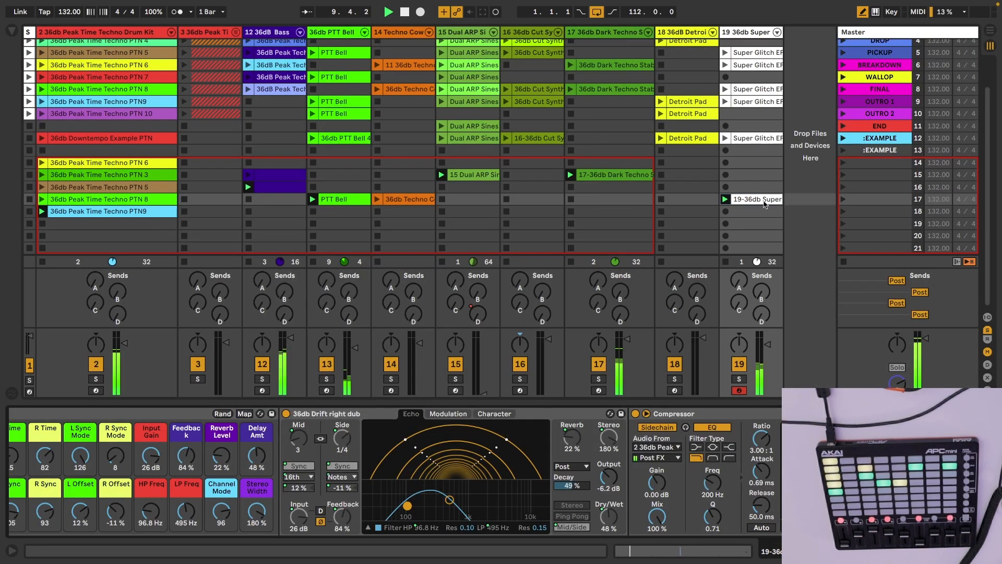
double_click(751, 189)
key(shift+Tab)
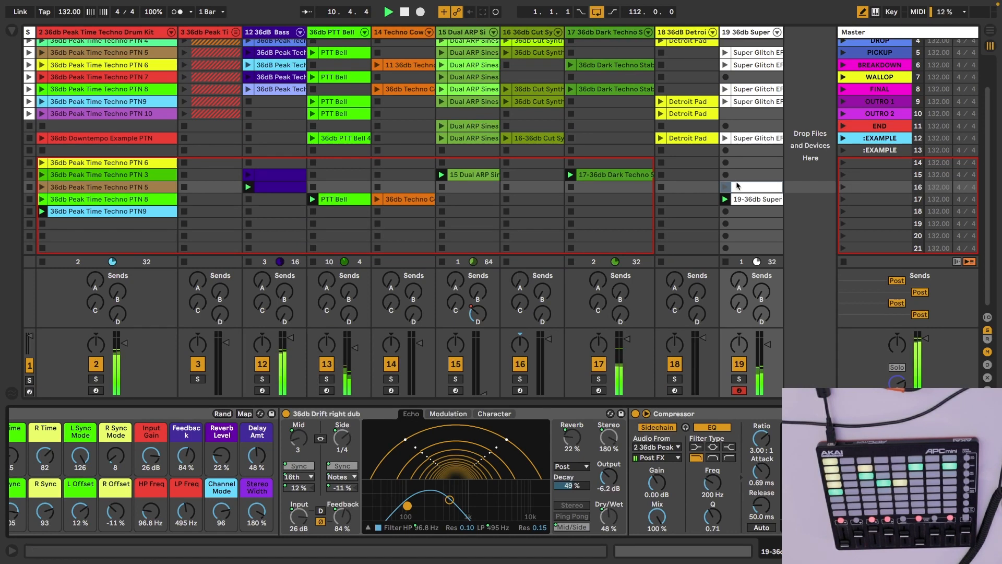
key(Delete)
Step: Solo the Super Glitch track, listen to its clip through the device chain, and take it out of solo
scroll(373, 478, left, 15)
scroll(484, 462, right, 7)
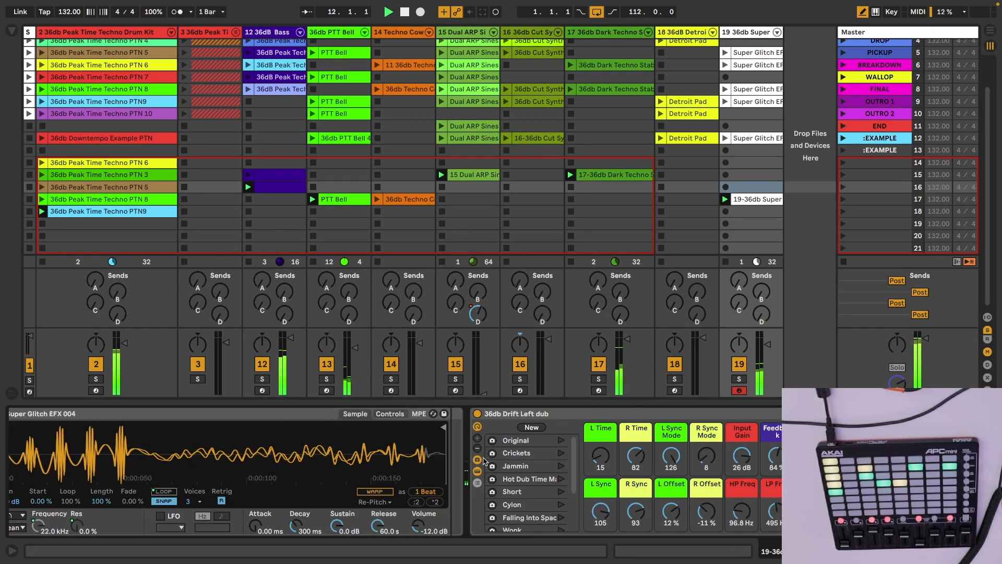
scroll(533, 502, down, 4)
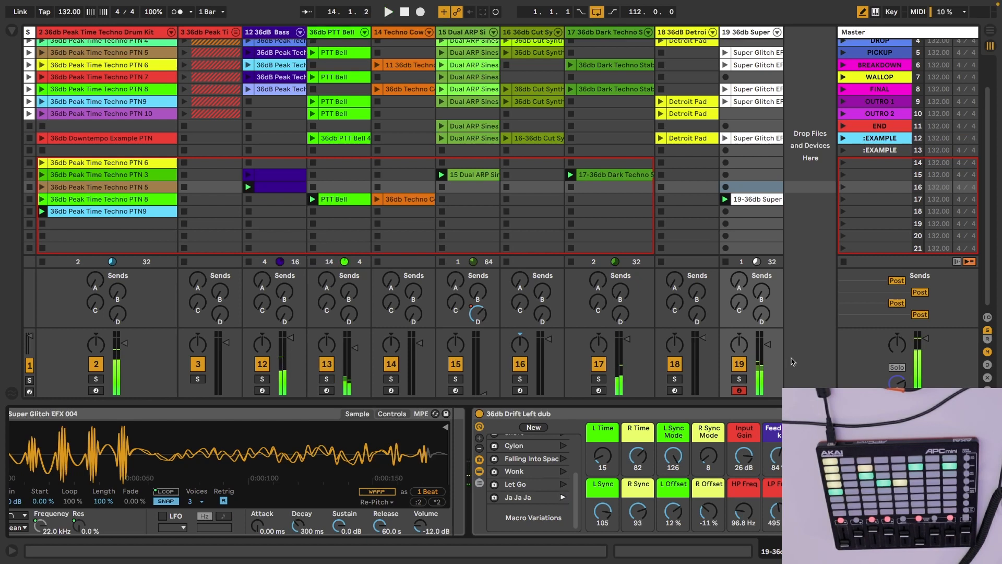
click(735, 378)
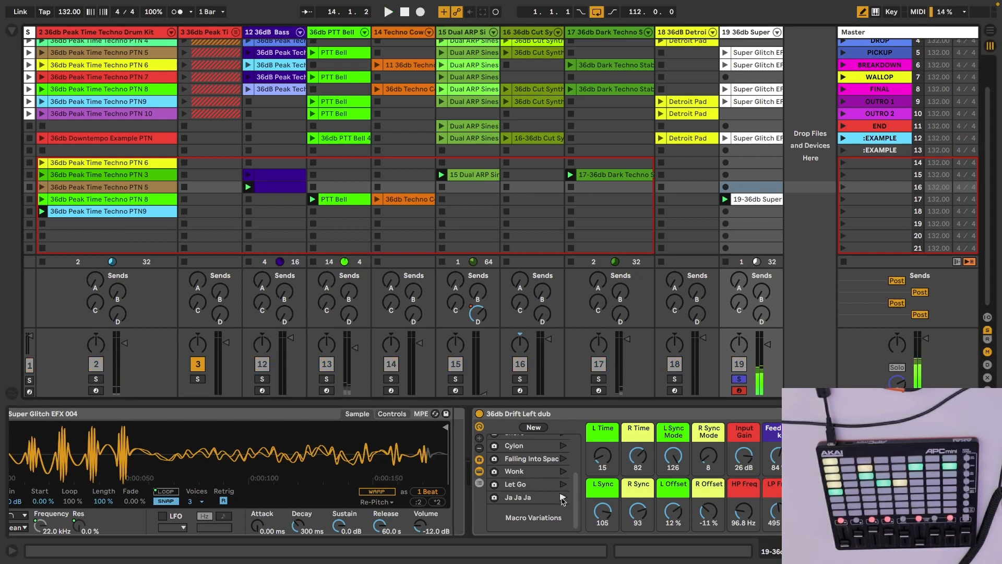
key(space)
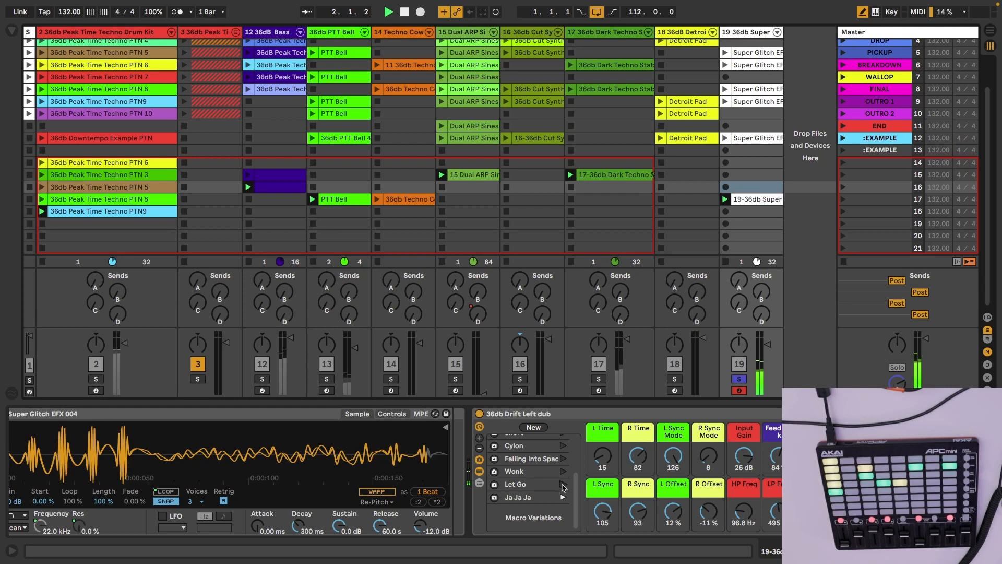
scroll(559, 484, left, 3)
scroll(313, 462, left, 10)
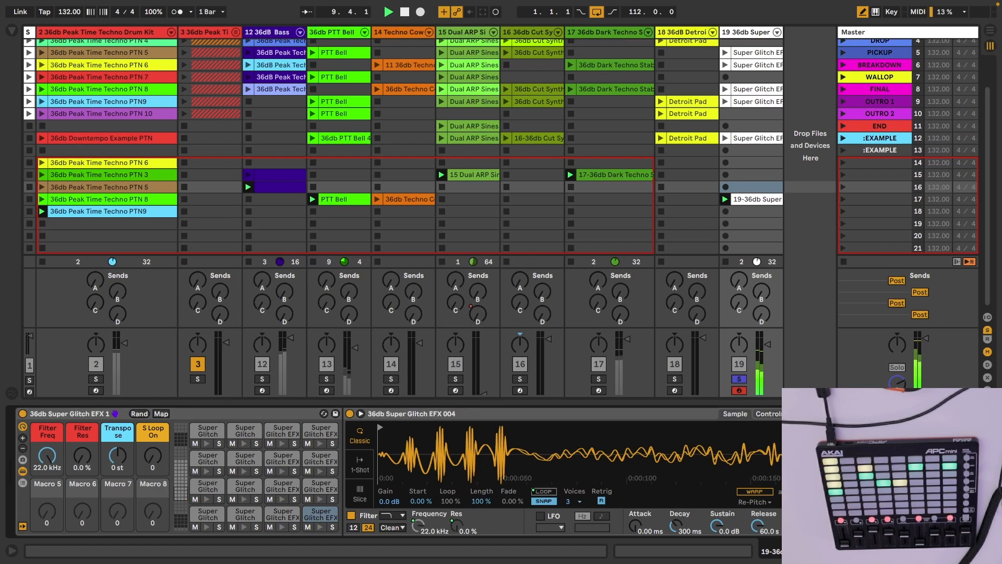
click(738, 379)
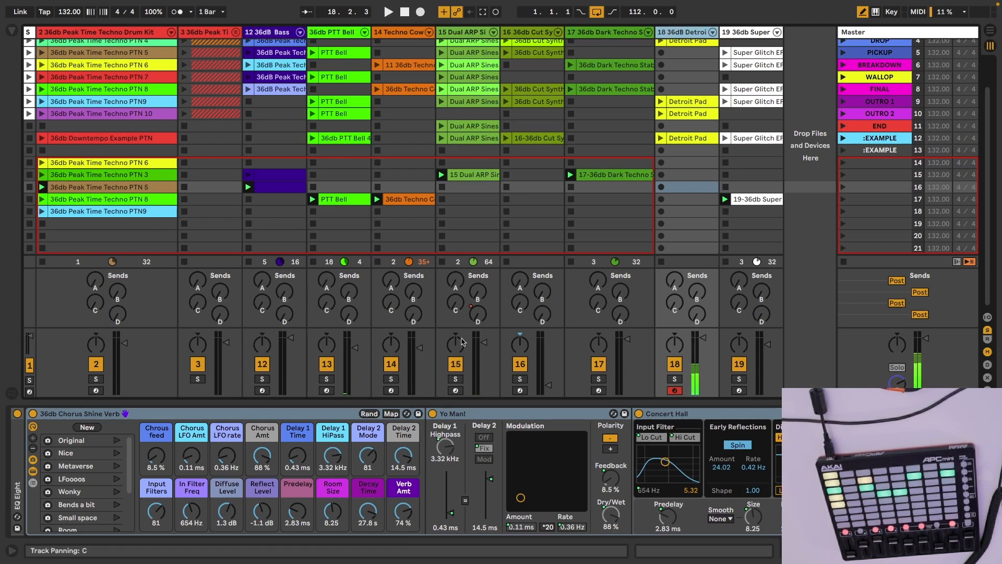
Step: Try the Voice and Glass variations of the 36db Detroit Pads rack
scroll(109, 479, left, 5)
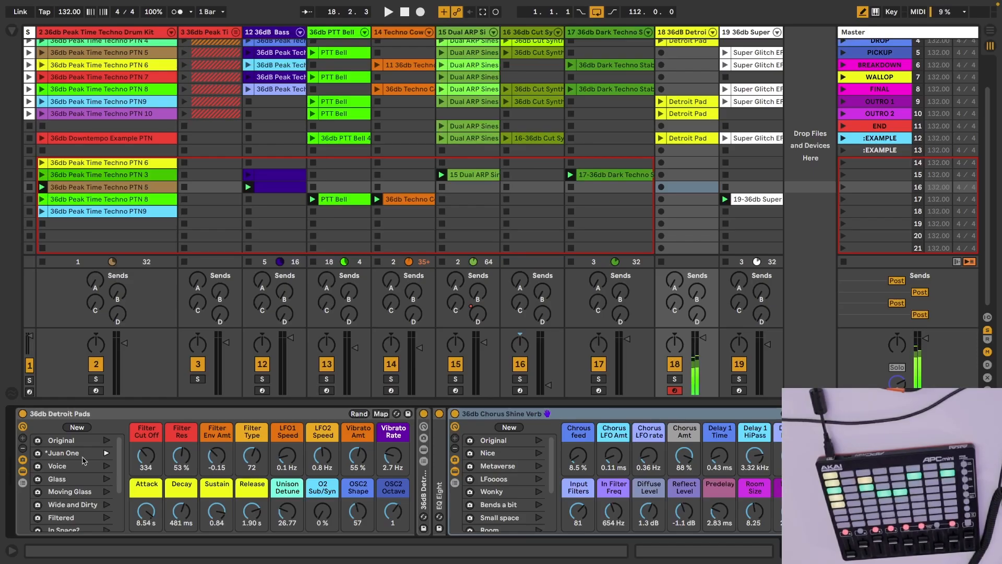
click(106, 466)
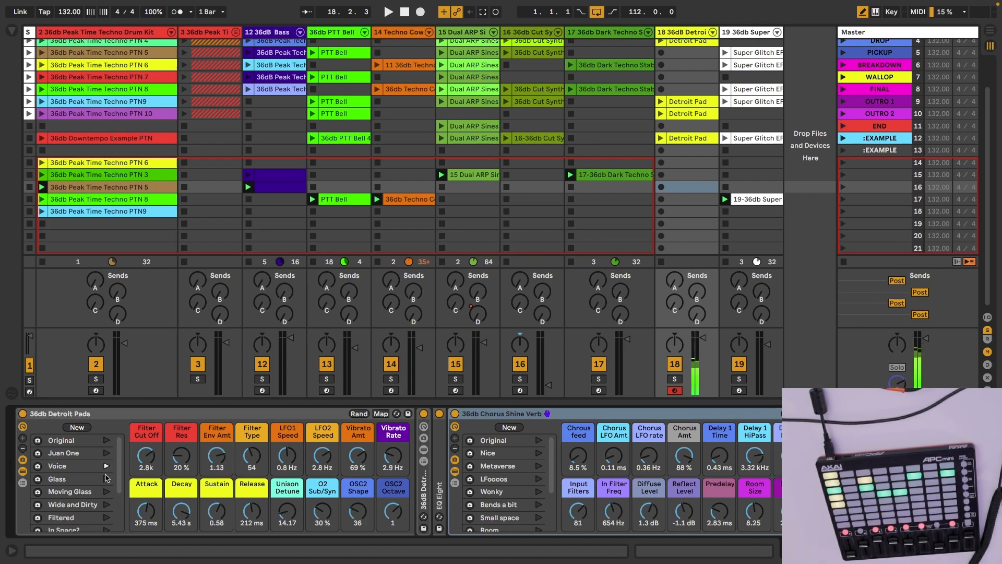
click(106, 479)
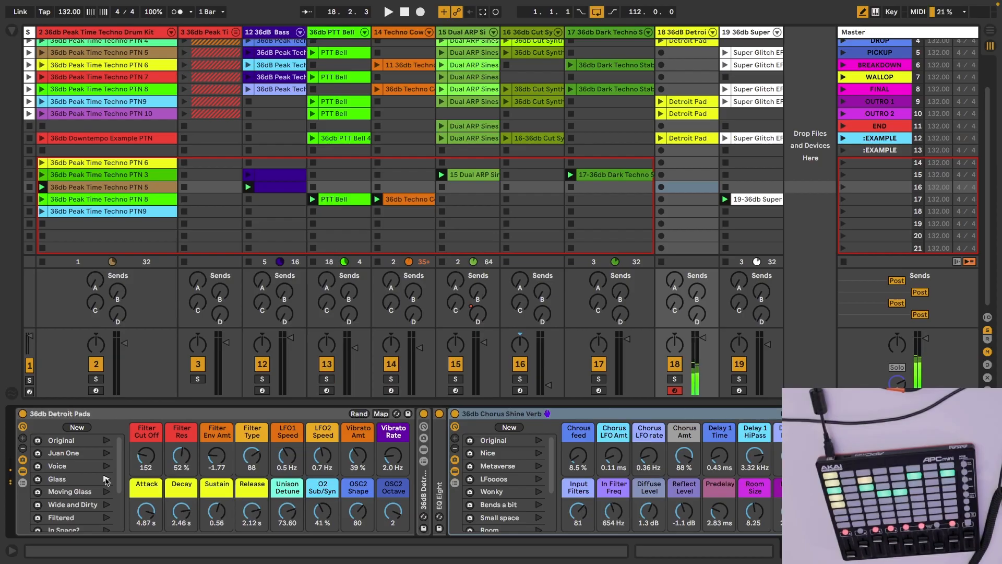
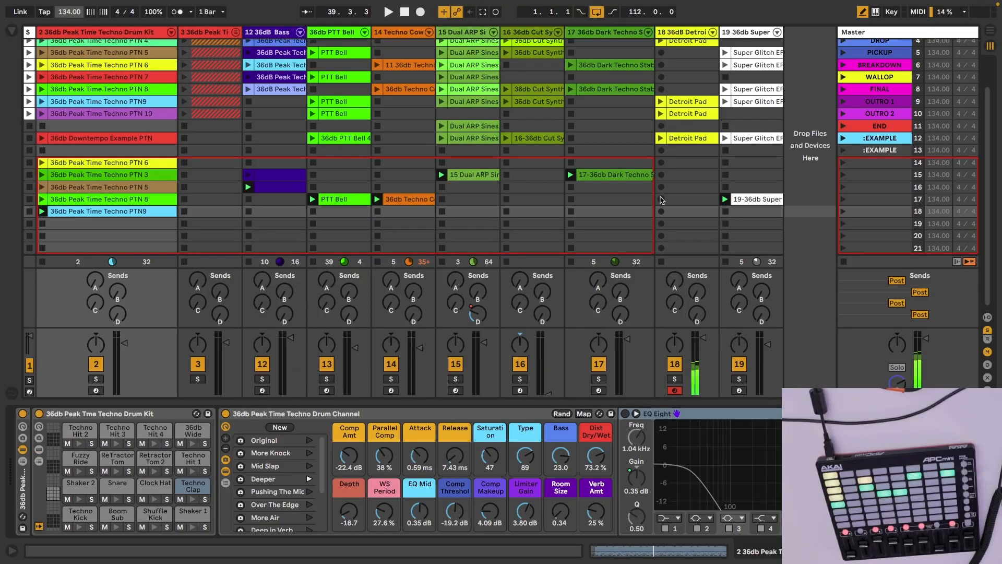
click(662, 200)
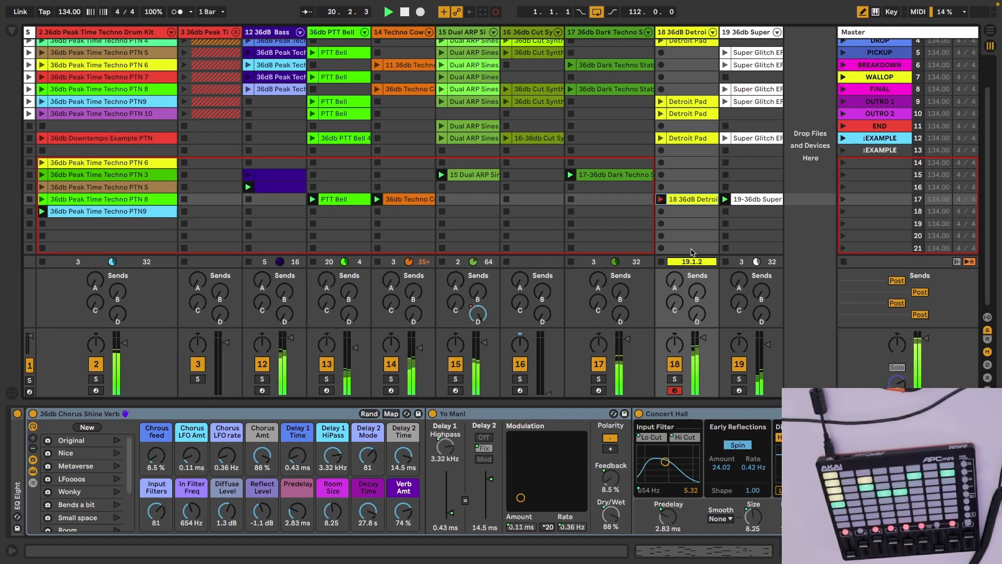
drag(695, 350, 695, 356)
key(space)
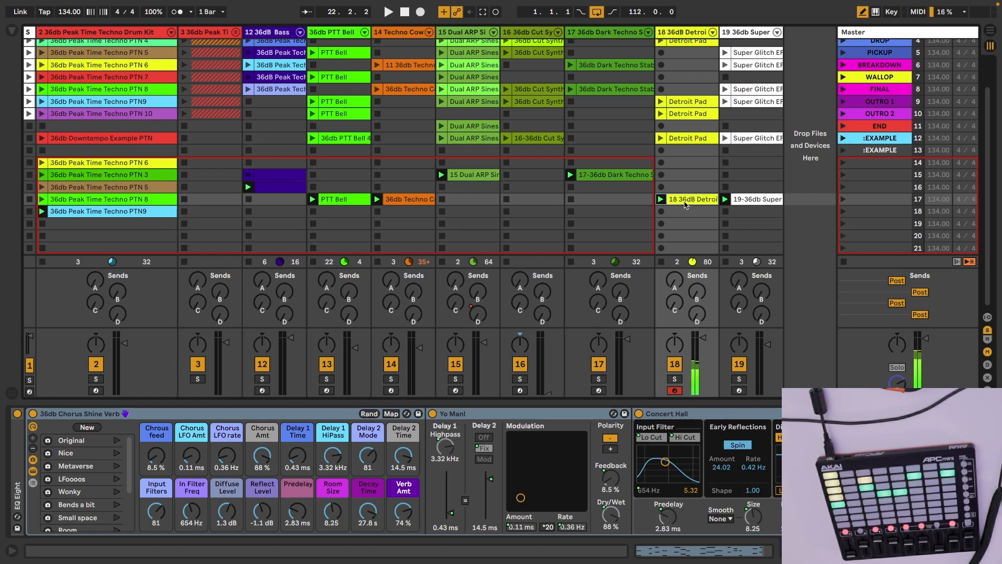
key(Delete)
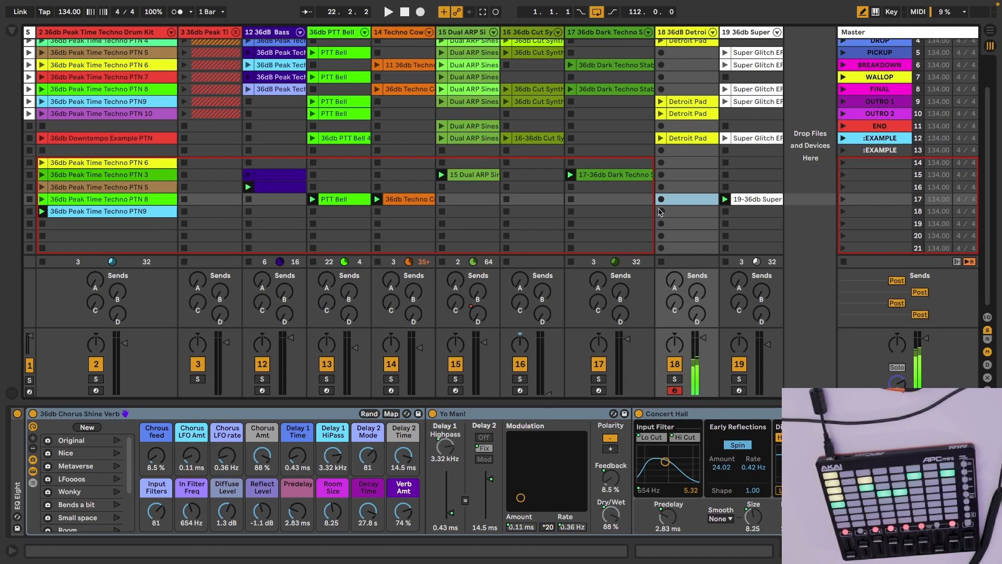
Step: Compare the Number 9 and Fizzy Lizzy pad variations with In Space?, and record a Detroit Pads clip in scene 17 using In Space?
scroll(120, 542, left, 5)
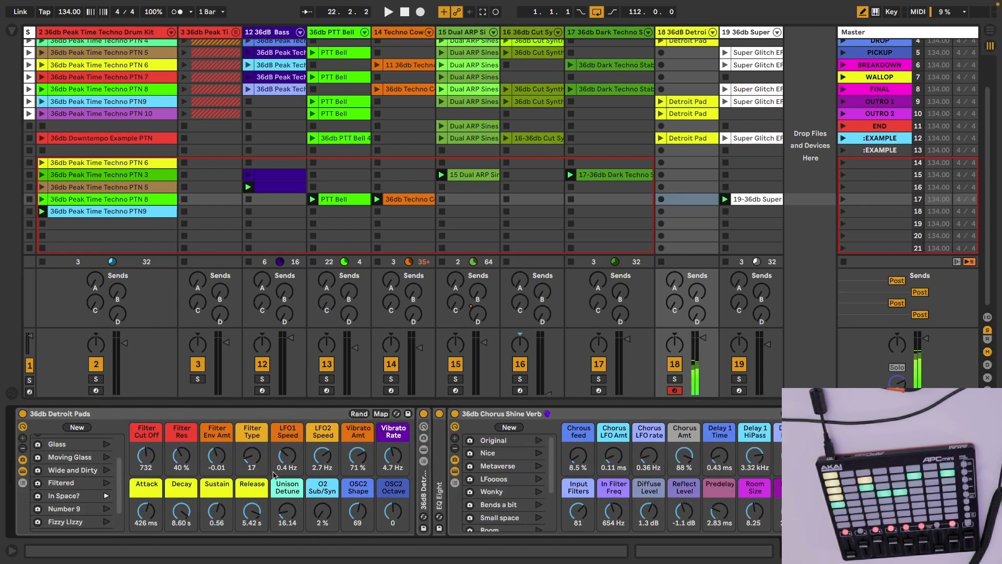
click(106, 509)
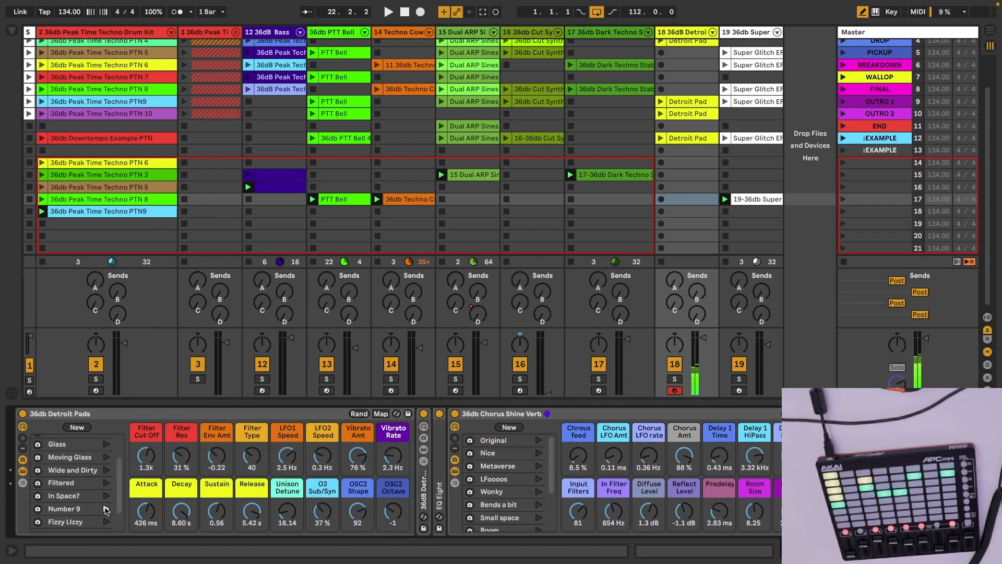
click(106, 521)
click(107, 495)
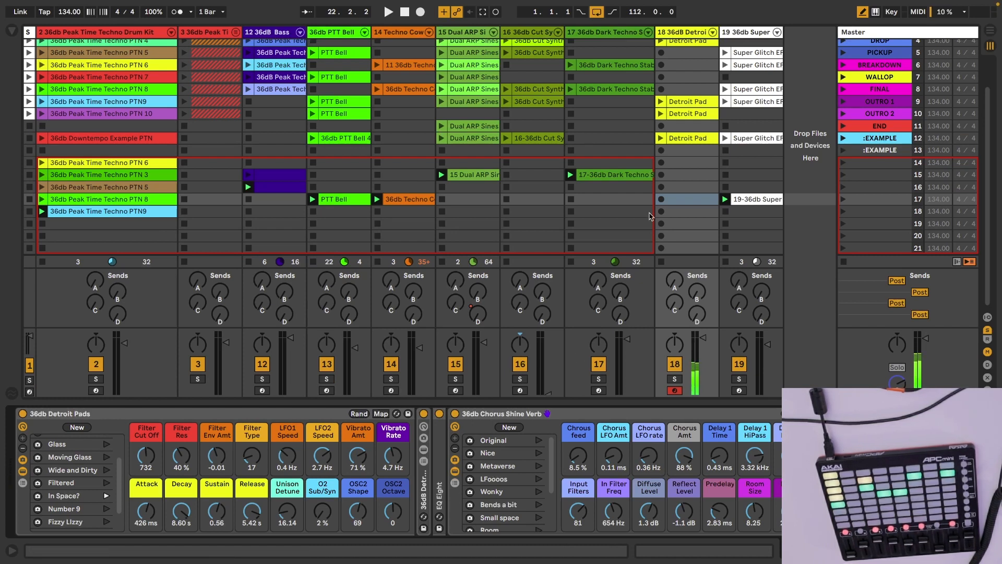
click(662, 200)
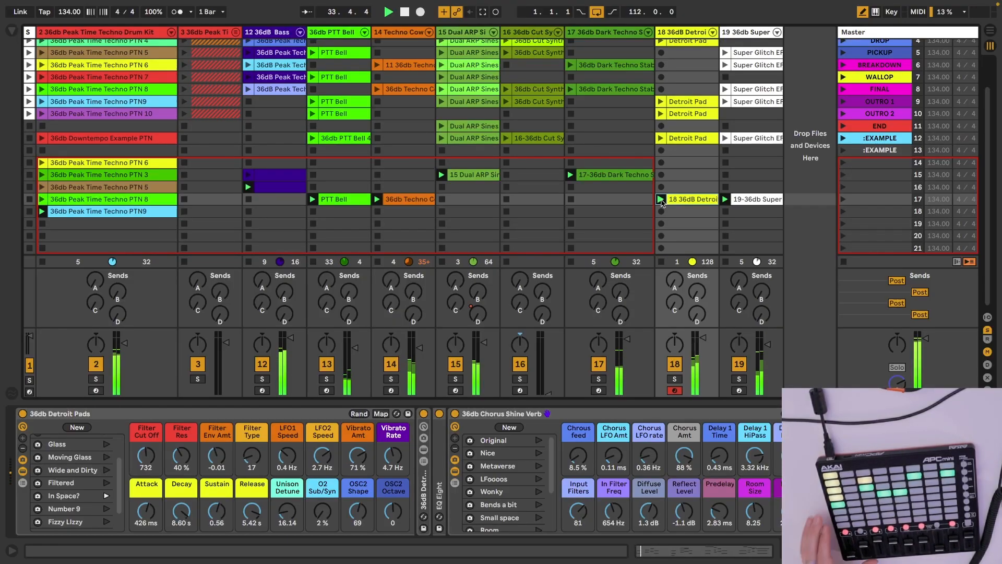
Step: Duplicate the 36db Peak Time Techno PTN9 drum clip into scene 19 and launch the copy
click(142, 212)
key(super+d)
click(42, 224)
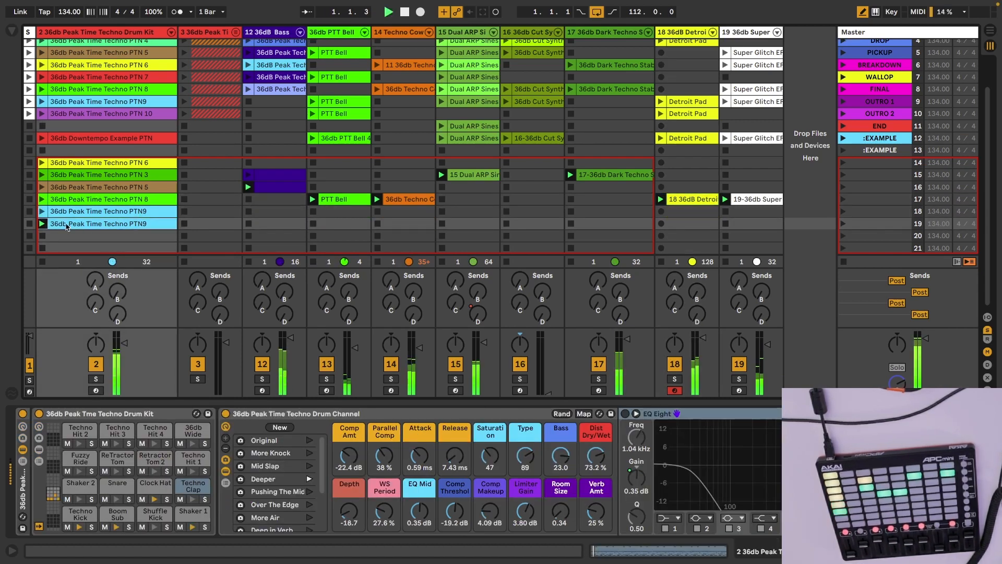
Step: Add Fuzzy Ride notes on every offbeat across all eight bars of the duplicated PTN9 clip
double_click(65, 224)
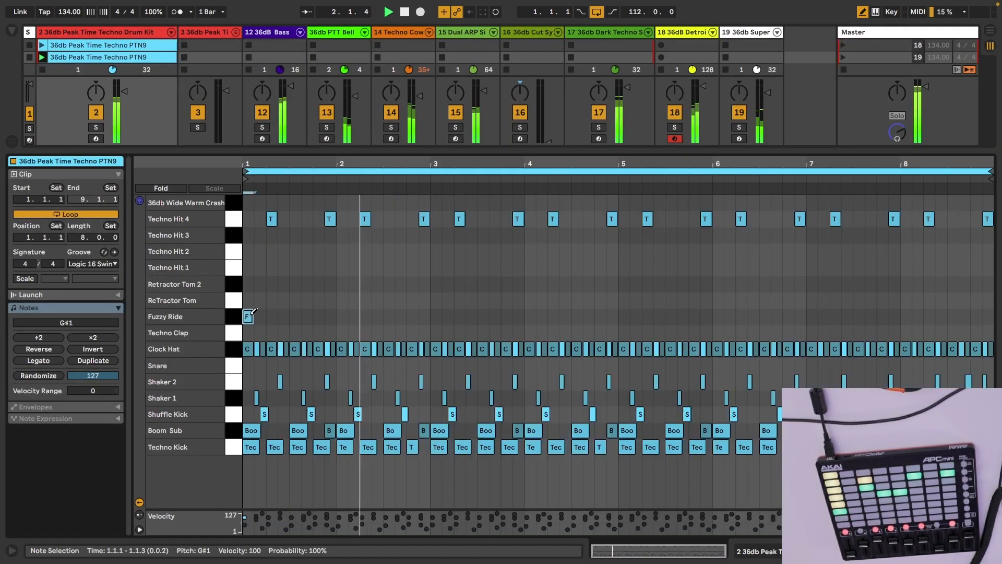
click(259, 317)
click(282, 316)
drag(288, 305, 163, 329)
key(super+d)
key(super+d)
key(super+d)
key(super+d)
key(super+d)
key(super+d)
key(super+d)
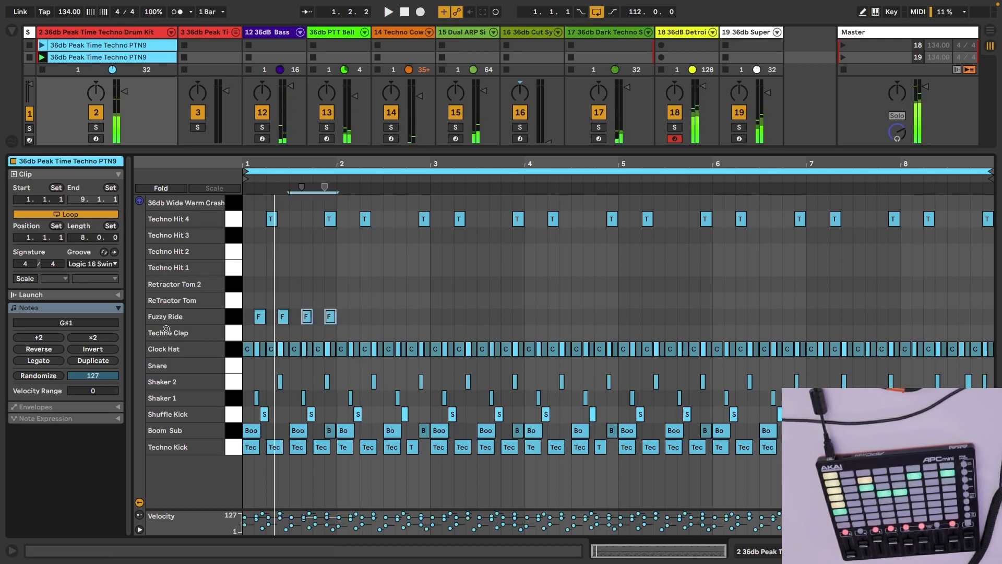
key(super+d)
key(super+d)
key(super+d)
key(super+d)
key(super+d)
key(super+d)
key(super+d)
key(super+d)
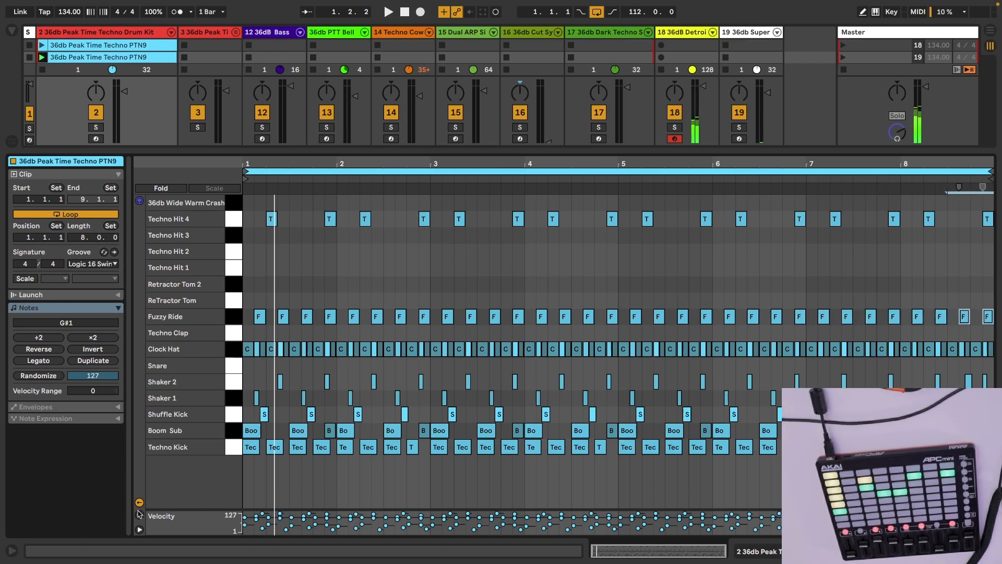
Step: Show the Chance lane, enlarge the Velocity lane, and set the Velocity Range of all Fuzzy Ride notes to 20
click(139, 517)
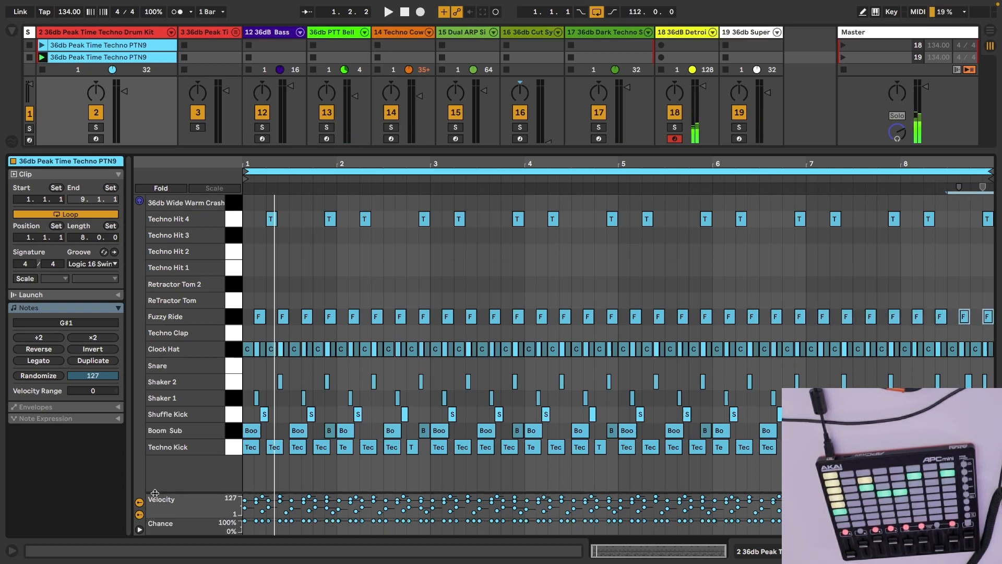
drag(155, 493, 154, 433)
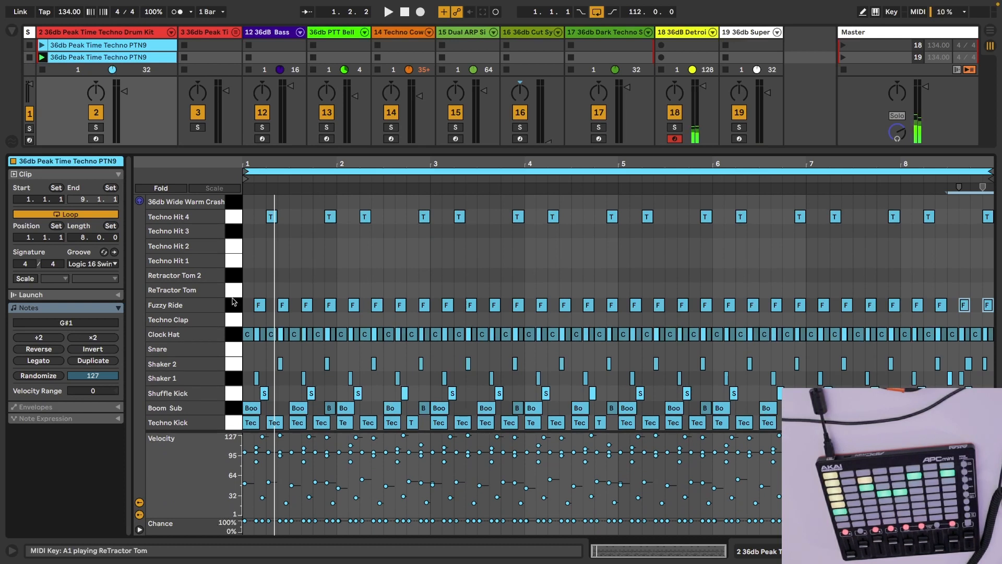
click(217, 304)
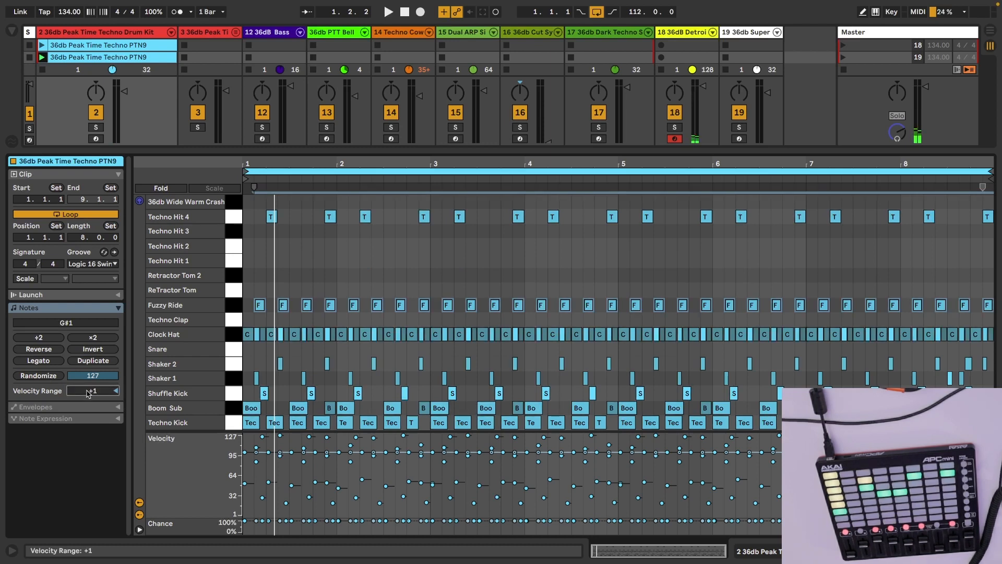
click(88, 392)
text(20)
key(Return)
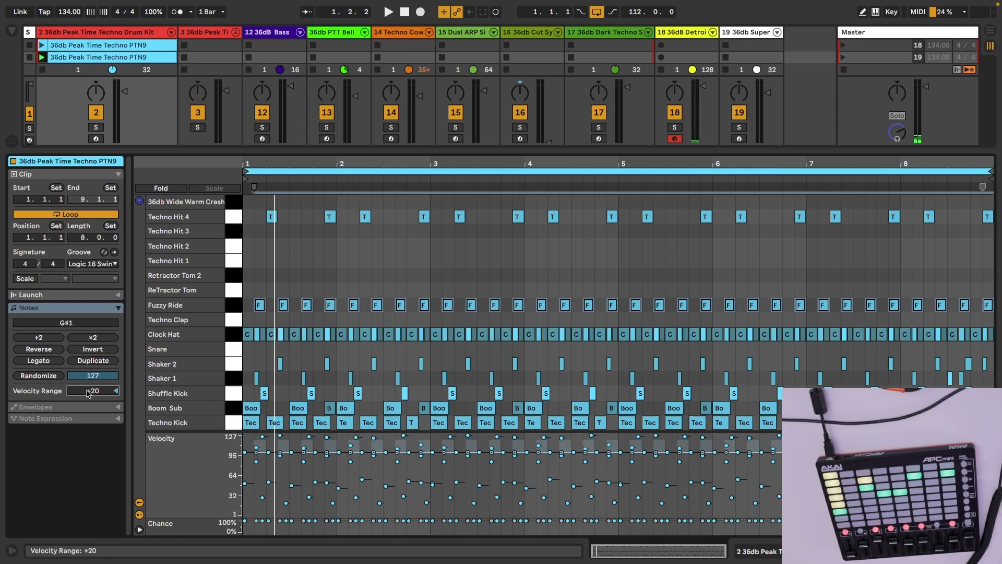
Step: Undo the Velocity Range change and randomize the Fuzzy Ride note velocities with an amount of 20
key(super+z)
click(53, 376)
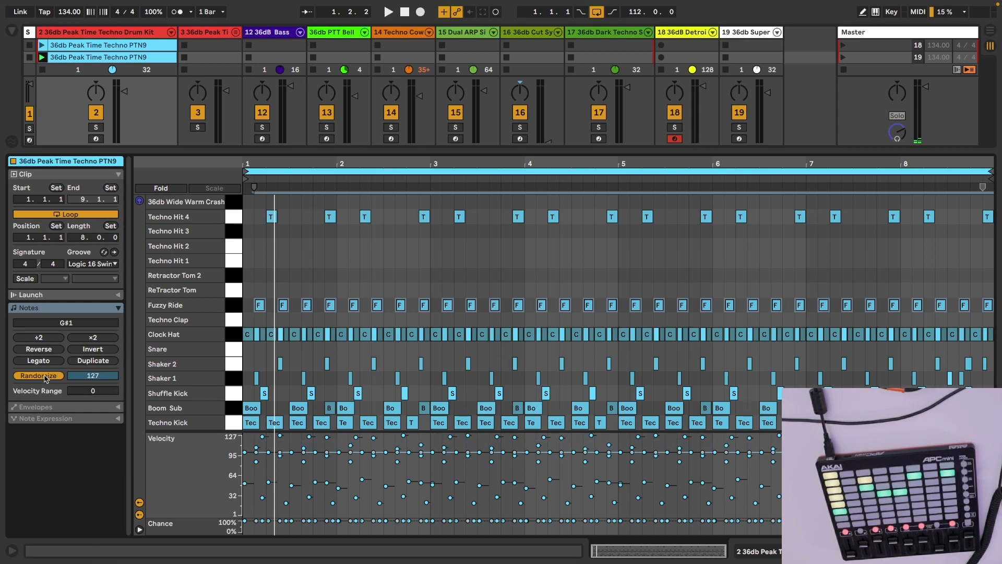
key(space)
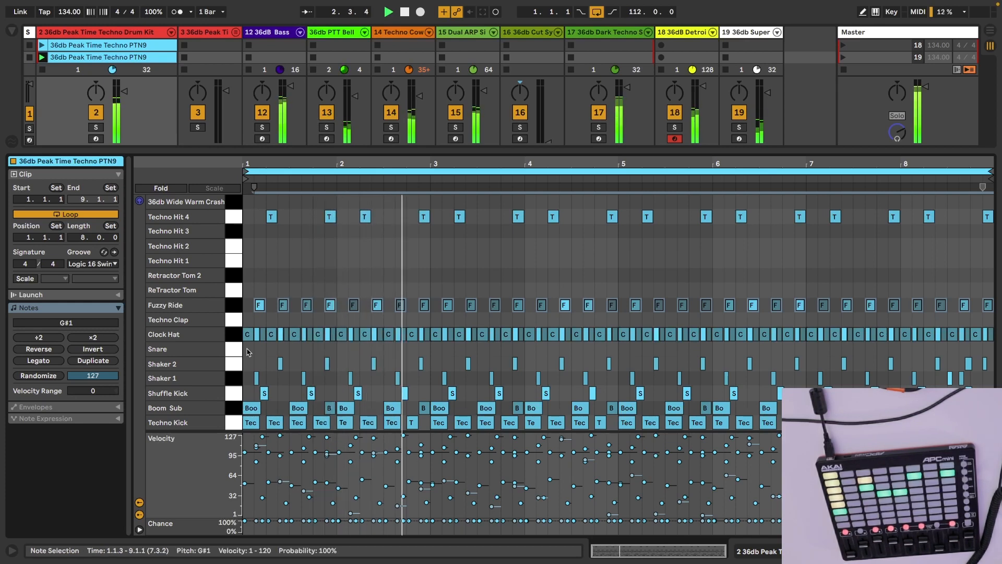
drag(85, 380, 85, 435)
click(48, 379)
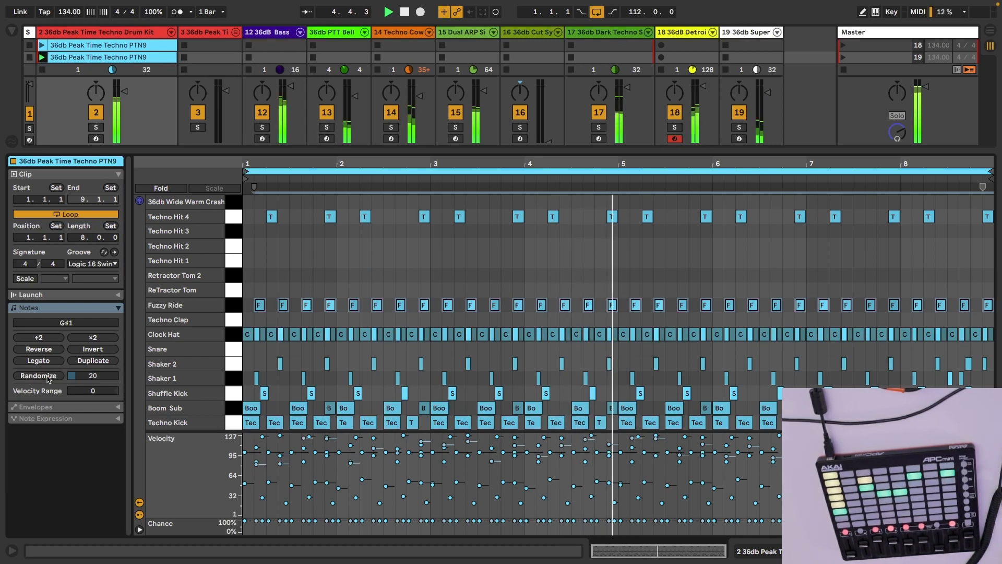
Step: Select the Fuzzy Ride pad in the drum rack, enable its sample's filter, and set the filter frequency to 5.64 kHz
key(shift+Tab)
click(79, 462)
double_click(79, 465)
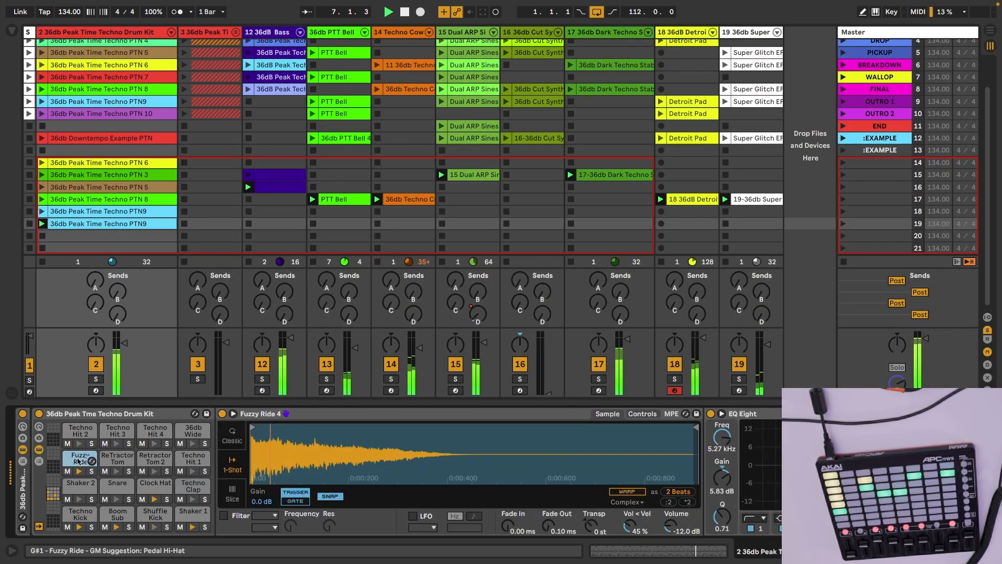
click(224, 516)
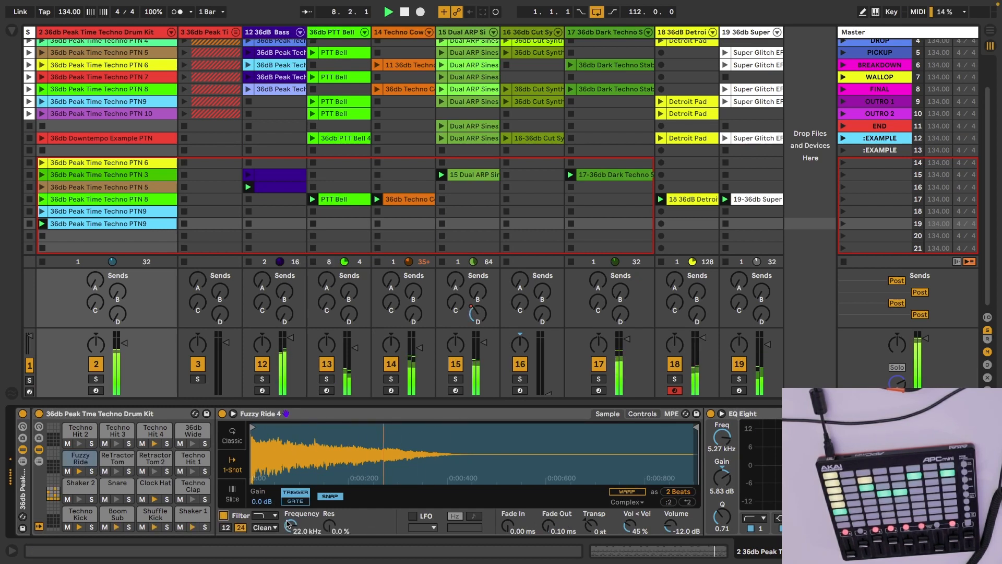
drag(290, 525, 290, 524)
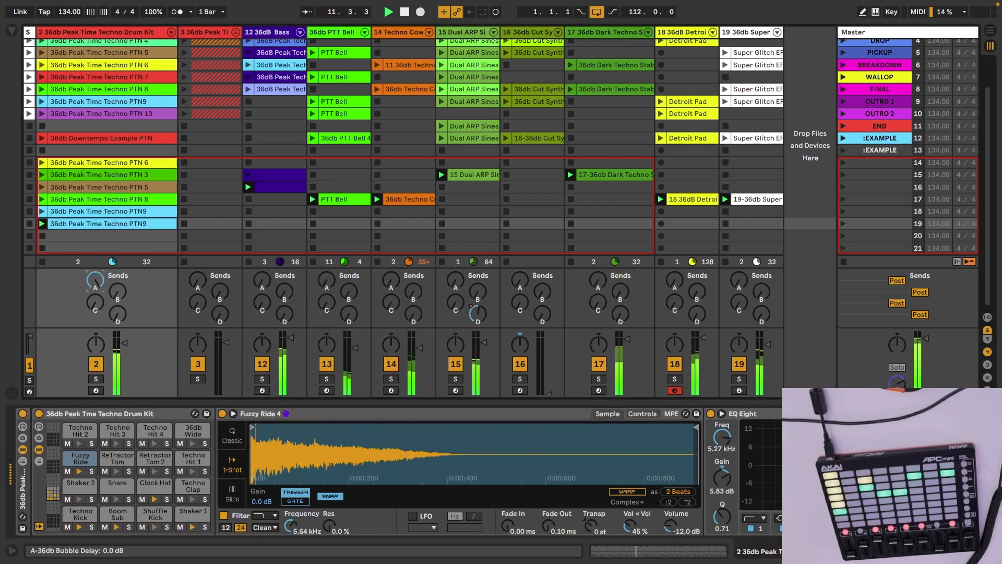
Step: Try the drum kit track's Minor 3rd Delay send at 0 dB and return it to -inf
drag(118, 296, 118, 261)
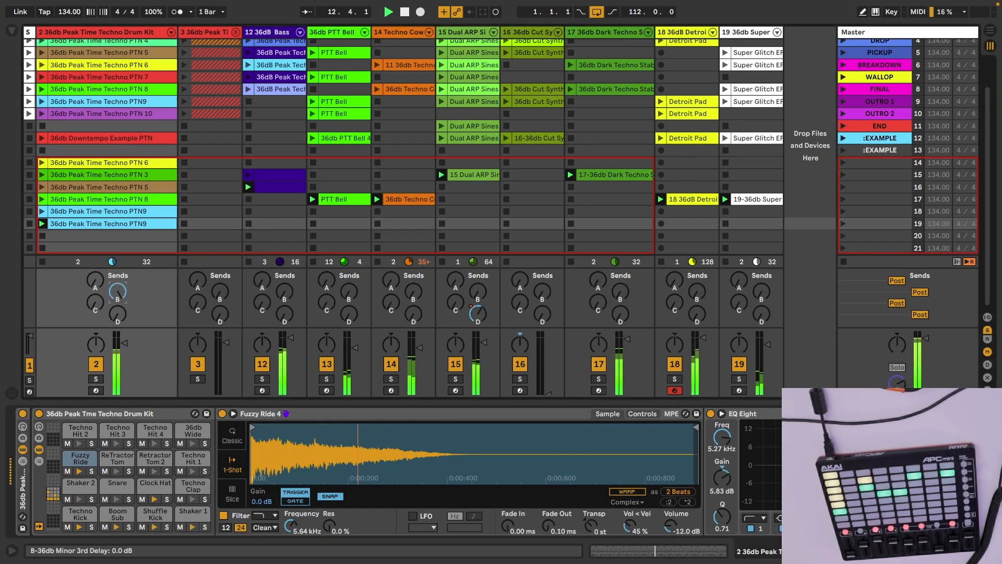
drag(118, 296, 118, 334)
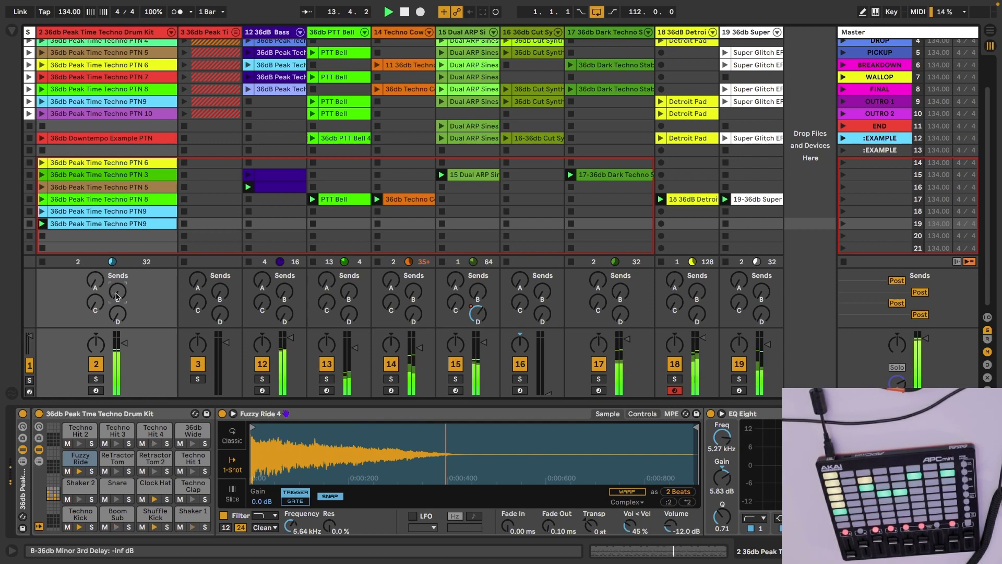
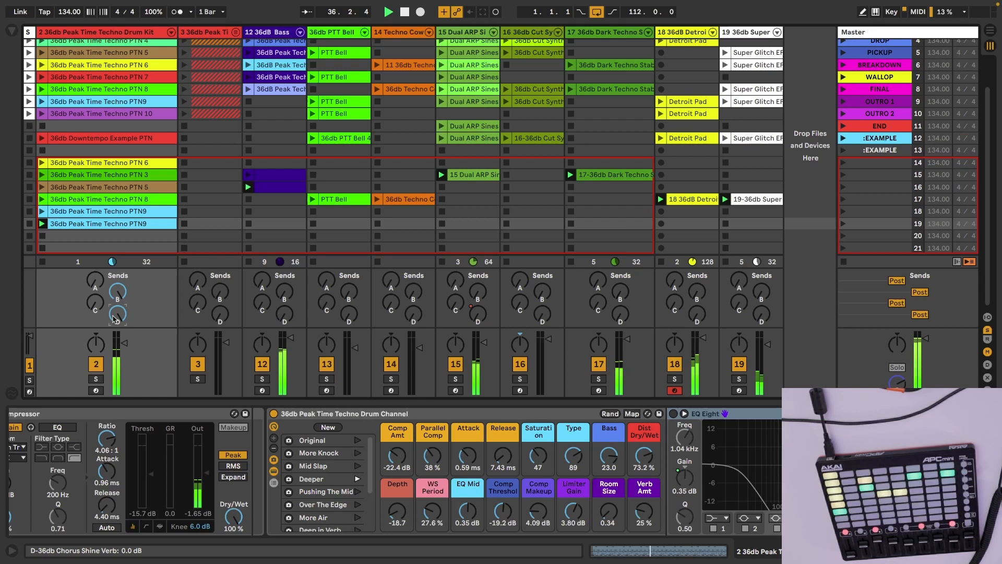
click(116, 294)
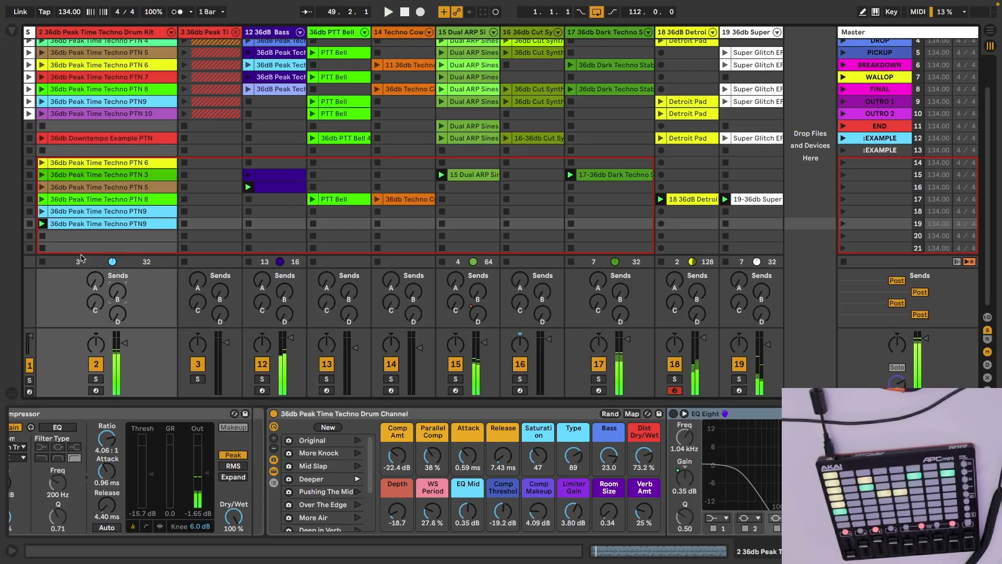
Step: Duplicate the scene 19 PTN9 drum clip into scene 20, launch the copy, and open its notes
click(72, 225)
key(super+d)
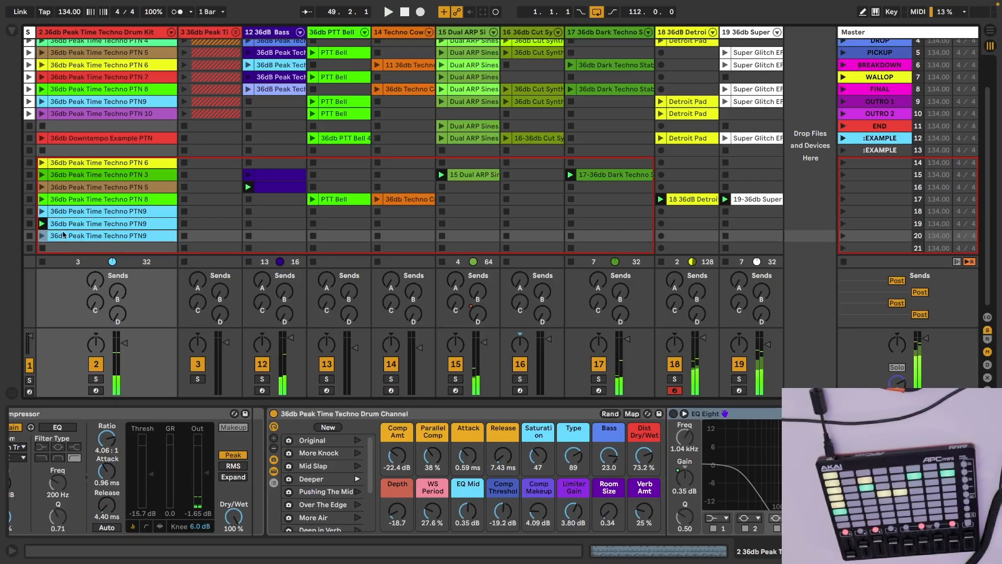
key(Return)
double_click(59, 238)
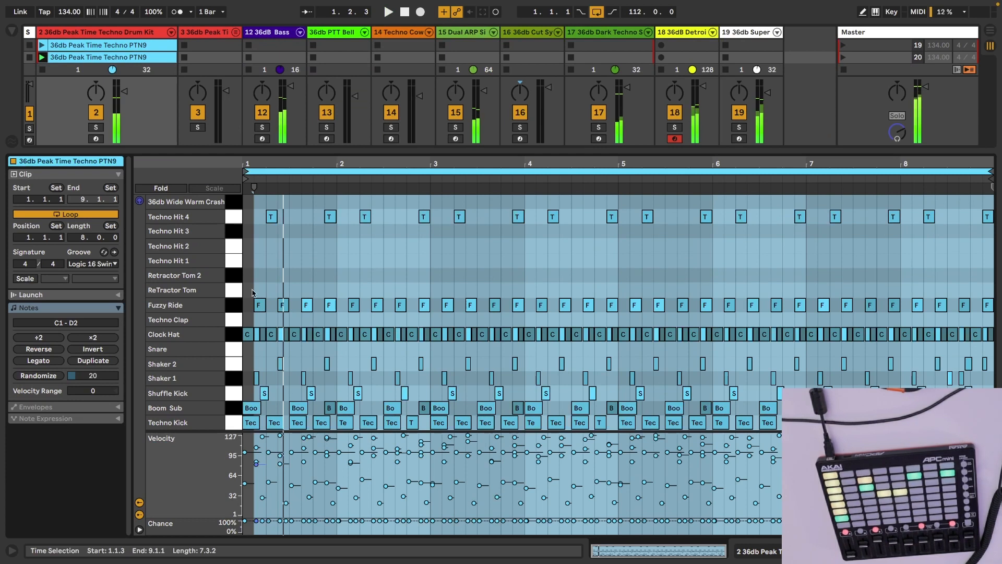
Step: Draw a Retractor Tom 2 note at 1.2.4 in the scene 20 clip and try a Shaker 2 note at 1.1.1
key(b)
click(257, 274)
key(Left)
key(Right)
key(Right)
key(Right)
key(space)
drag(260, 164, 264, 223)
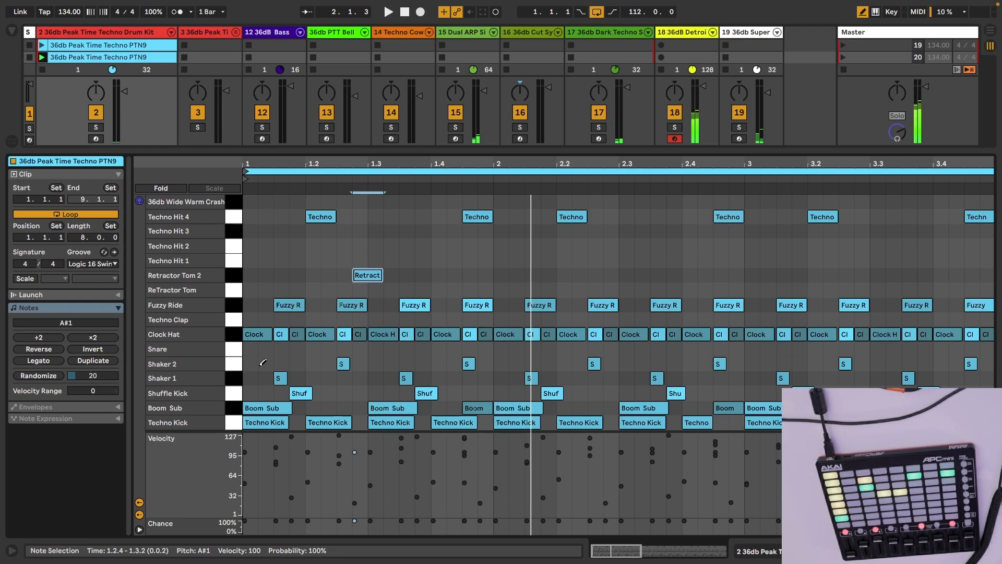
click(249, 363)
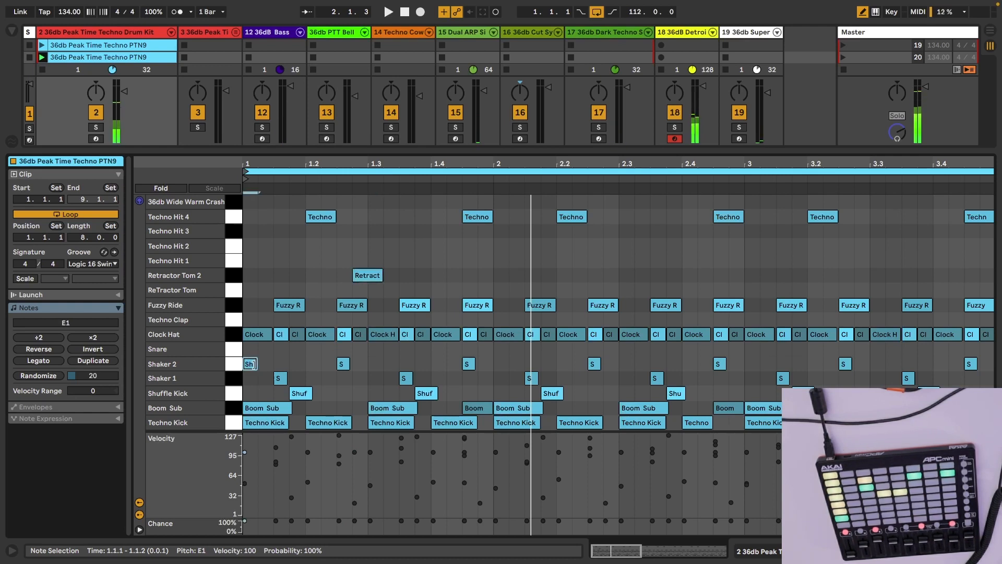
click(252, 362)
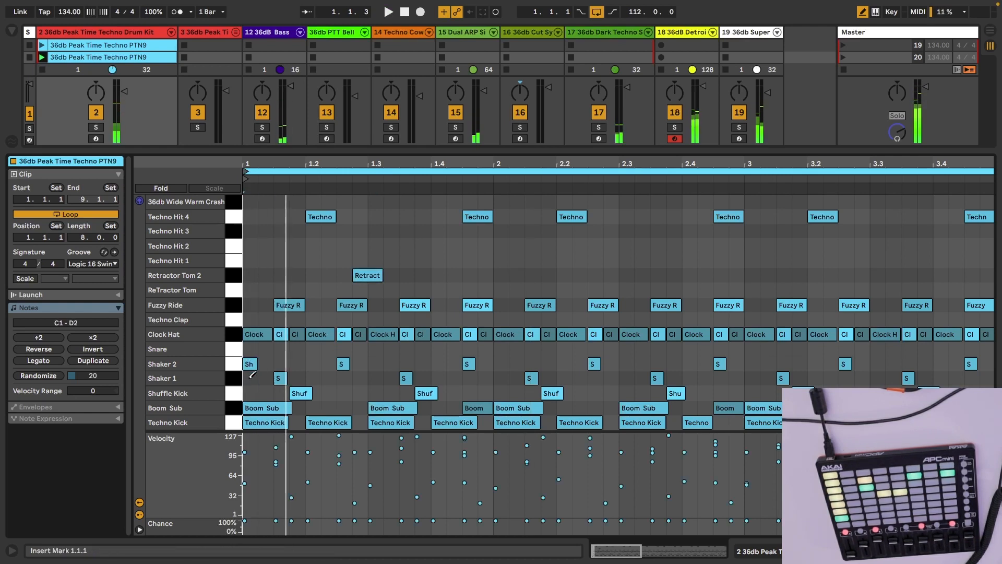
Step: Draw continuous sixteenth Clock Hat notes across the first two beats of bar 1
click(253, 333)
drag(253, 333, 349, 338)
key(space)
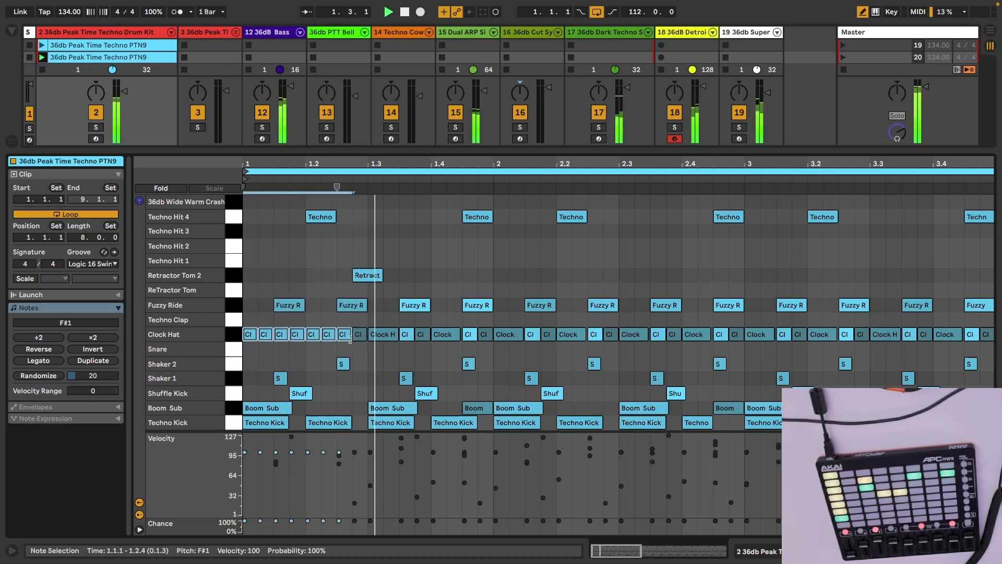
click(359, 334)
Step: Duplicate the two-beat Clock Hat pattern through the end of bar 8 and undo the copy beyond the loop end
key(b)
mouse_move(367, 347)
mouse_down()
mouse_move(340, 326)
mouse_move(246, 323)
mouse_up()
key(super+d)
key(super+d)
key(super+d)
key(super+d)
key(super+d)
key(super+d)
key(super+d)
key(super+d)
key(super+d)
key(super+d)
key(super+d)
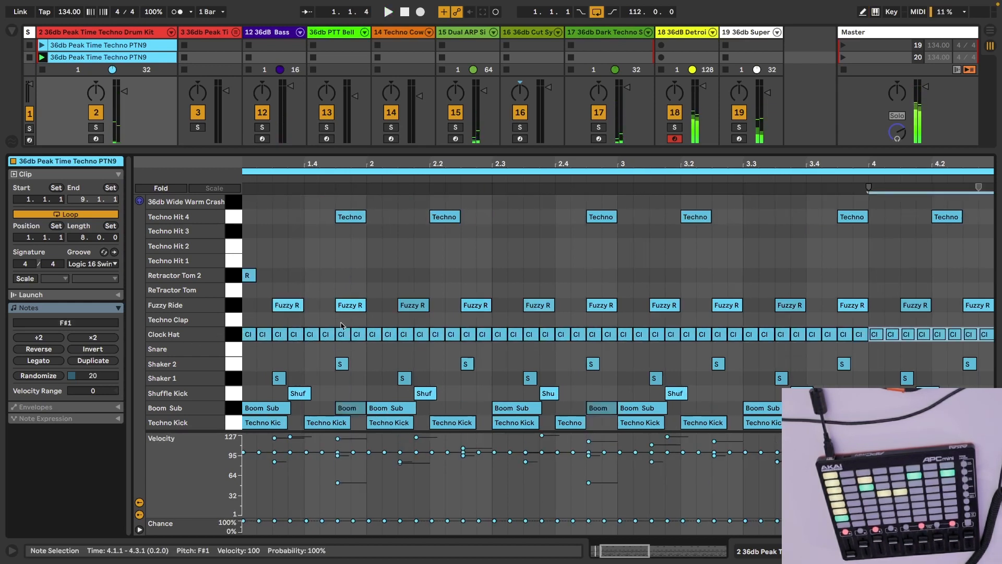
key(super+d)
key(super+d)
key(super+d)
key(super+d)
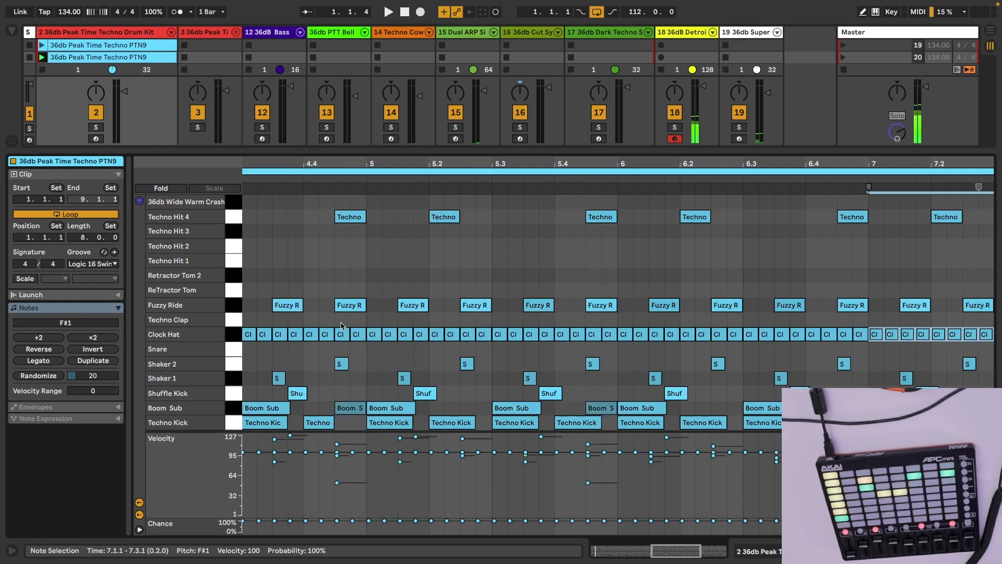
key(super+d)
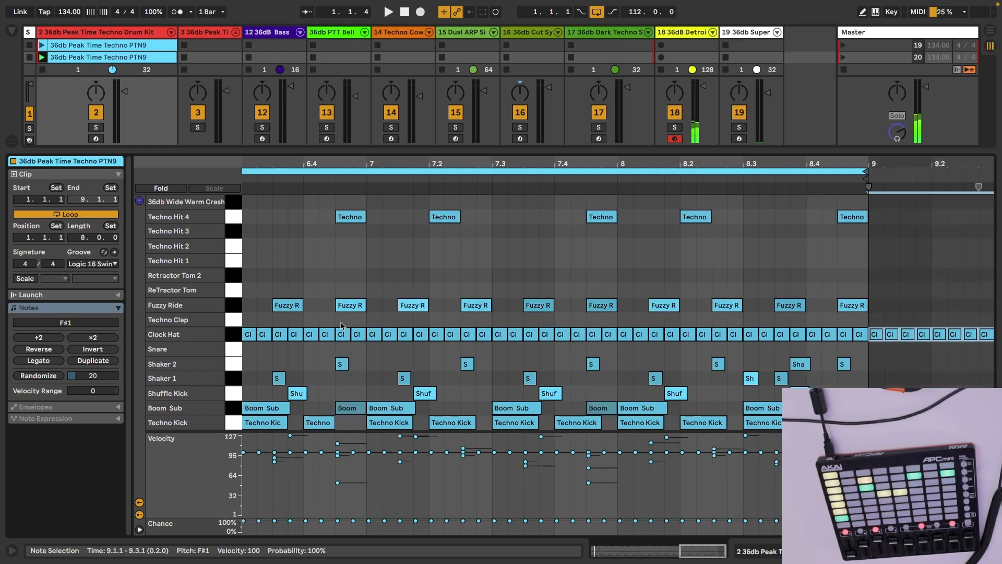
key(super+z)
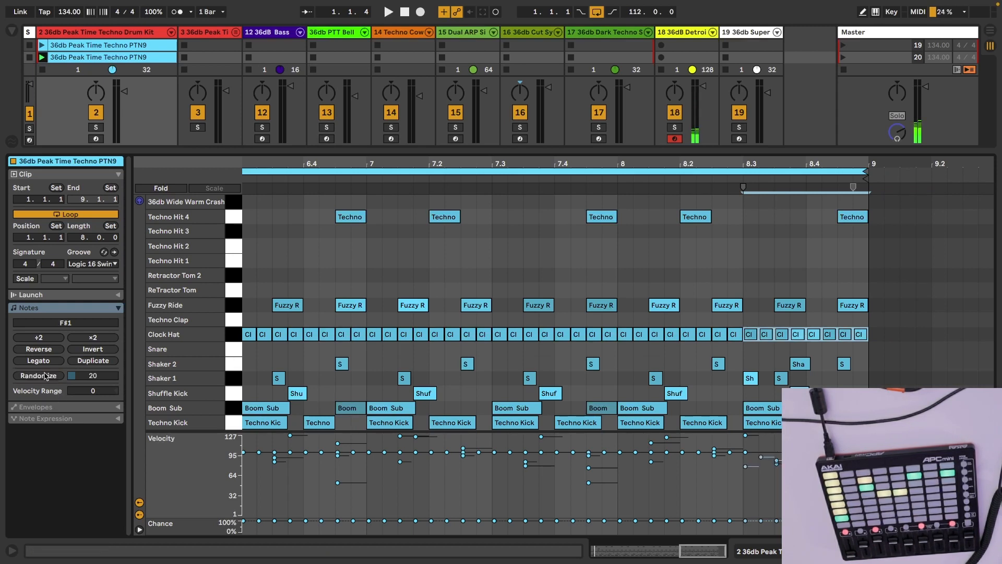
Step: Select all Clock Hat notes in the clip and randomize their velocities with an amount of 20
click(235, 336)
click(53, 376)
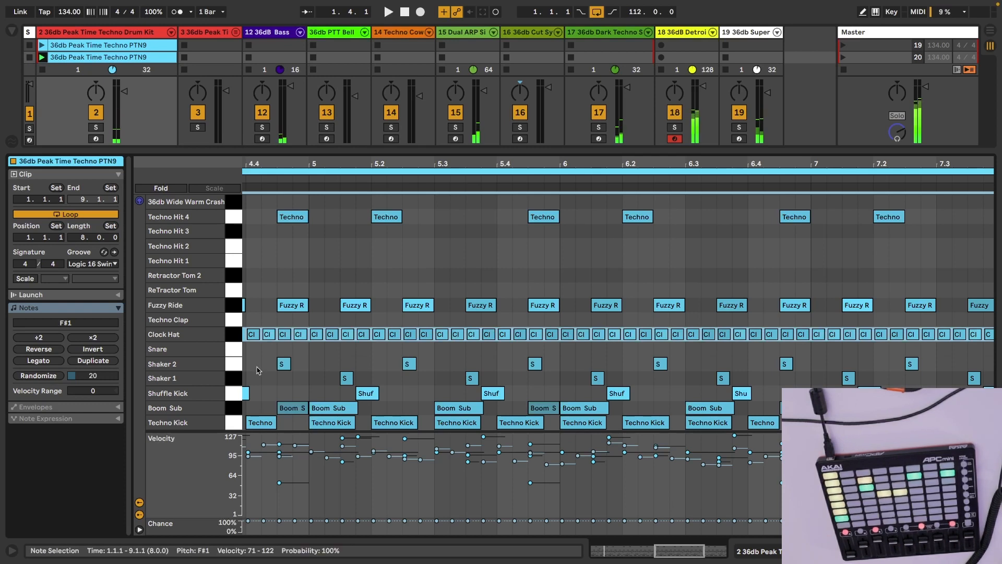
key(shift+Tab)
Step: Recolor the scene 20 PTN9 drum clip orange and the scene 19 PTN9 drum clip magenta
right_click(130, 235)
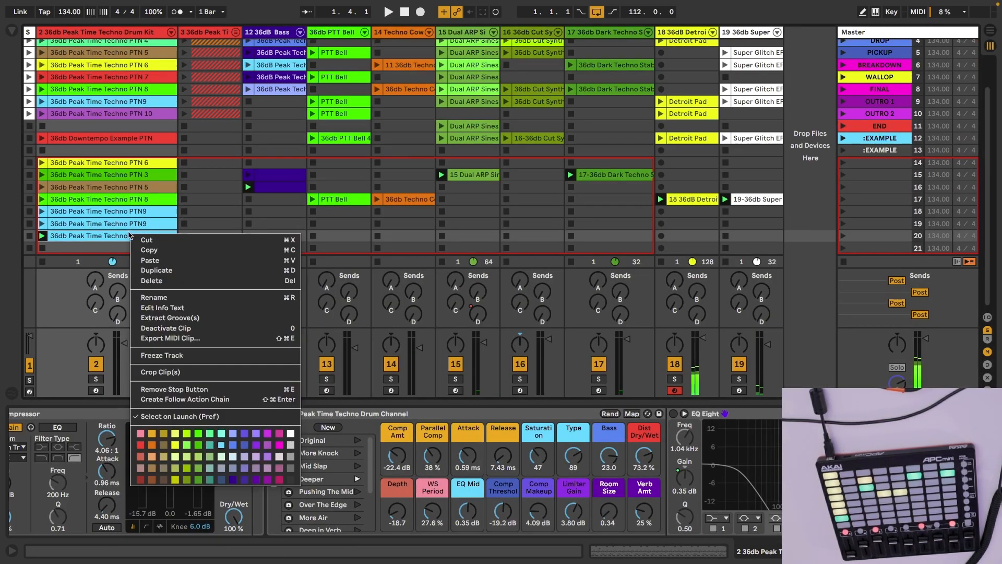
click(152, 434)
right_click(94, 223)
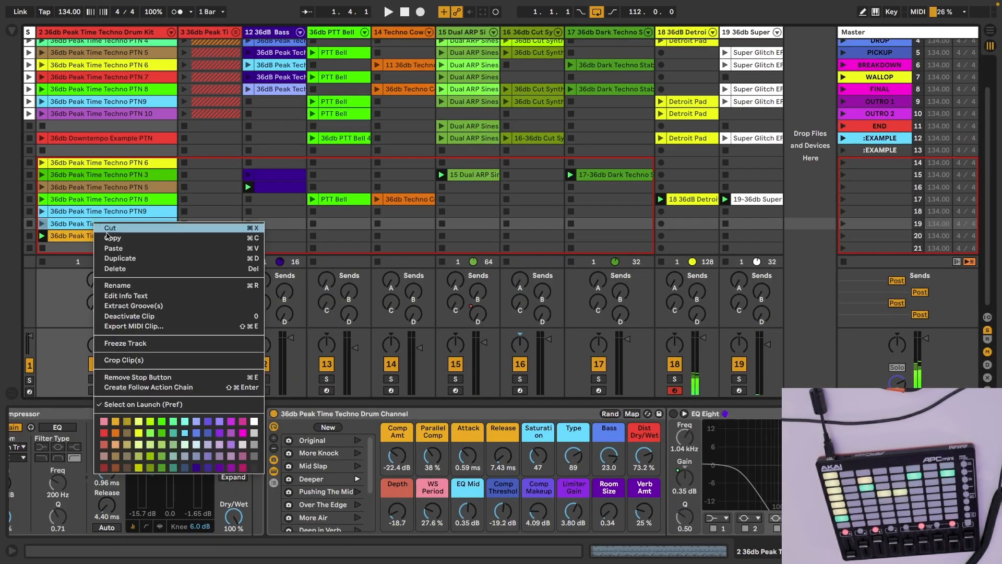
click(231, 422)
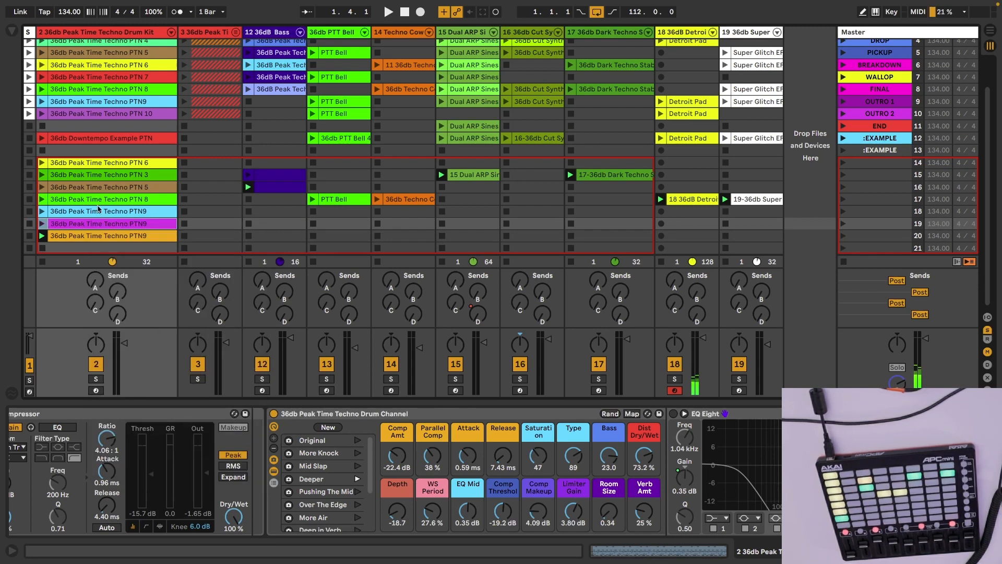
Step: Launch the PTN 6 drum clip in scene 14, view its notes, and launch the Detroit Pads clip in scene 17
click(42, 163)
double_click(68, 162)
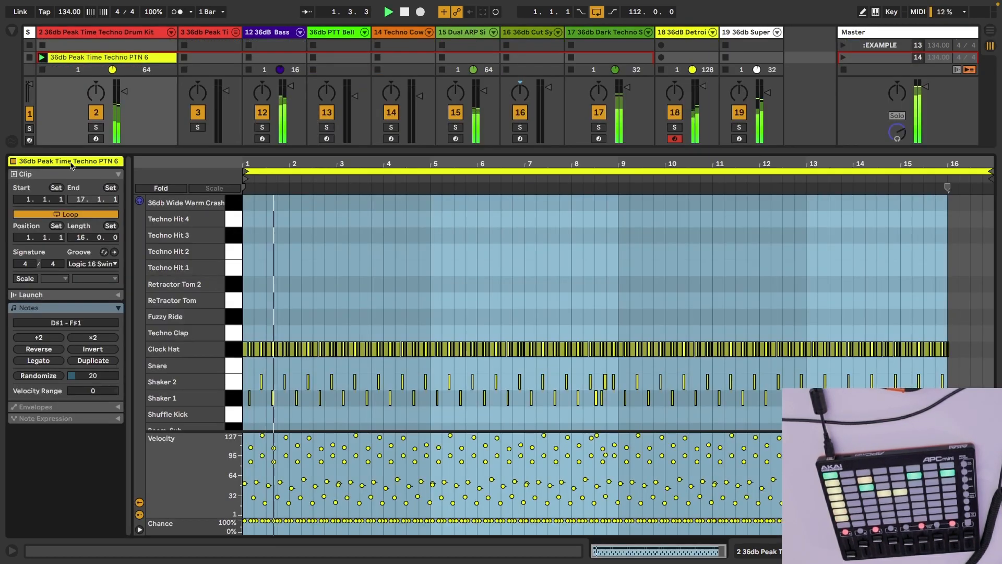
key(shift+Tab)
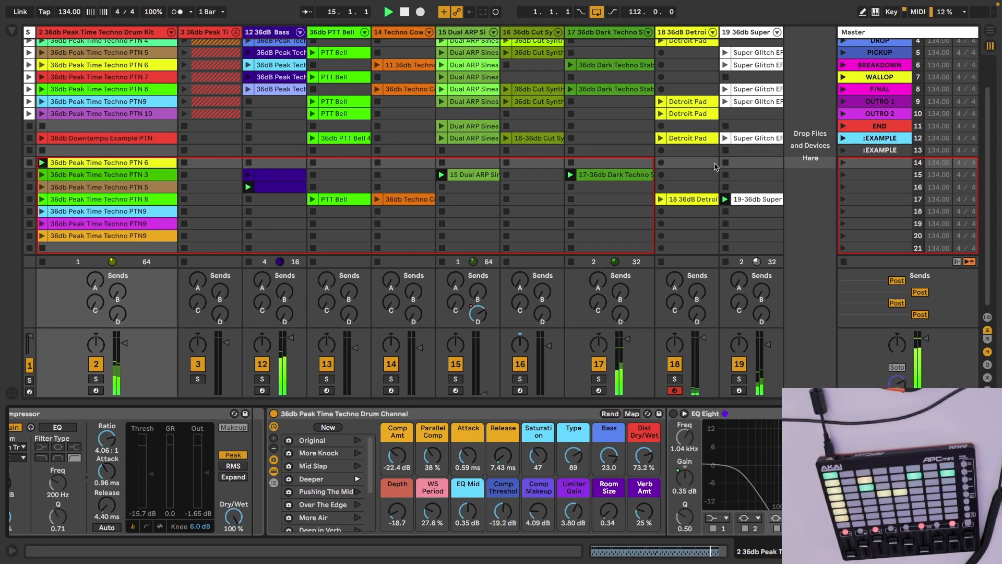
click(661, 200)
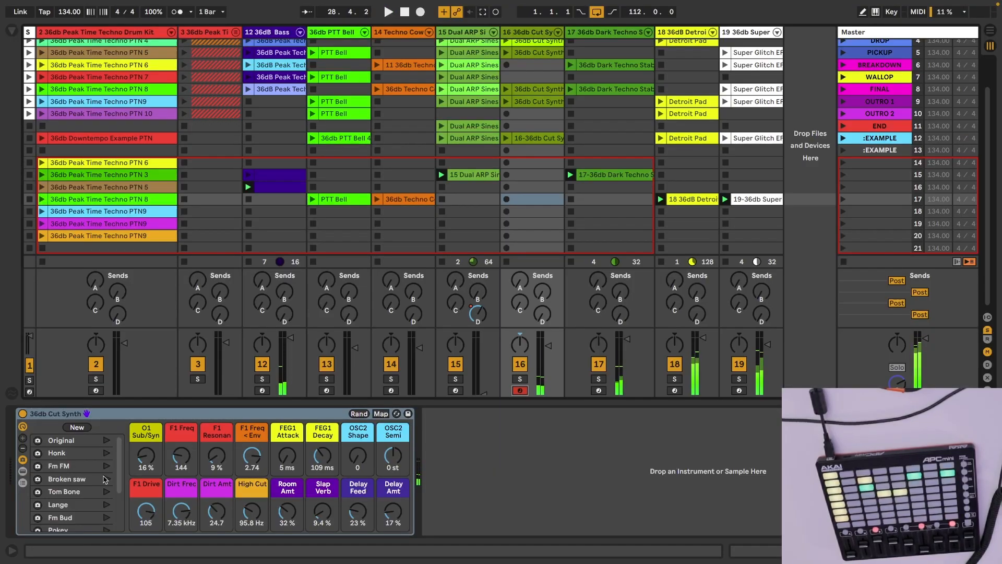
Step: Compare the Broken saw and Original variations on the 36db Cut Synth
click(104, 480)
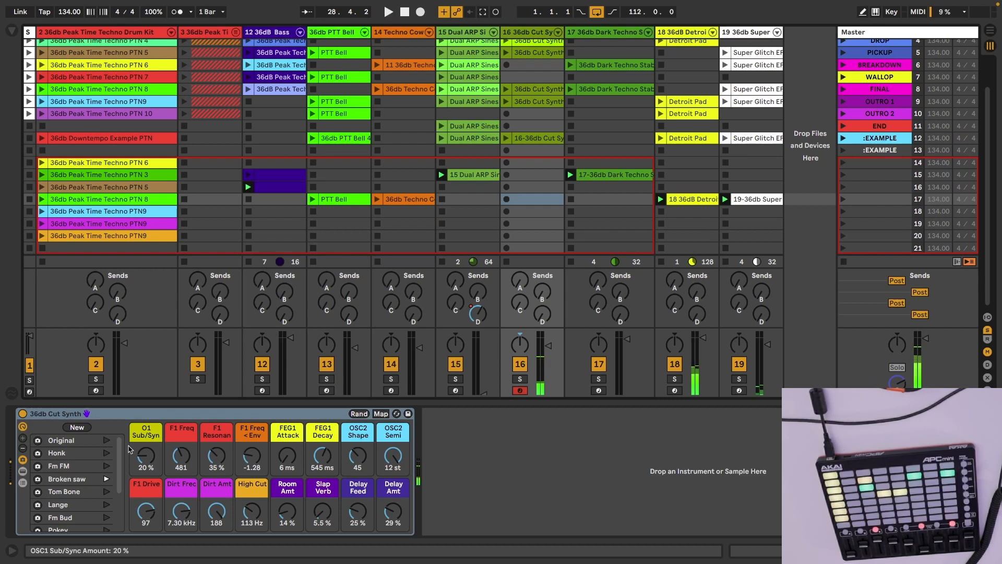
click(106, 441)
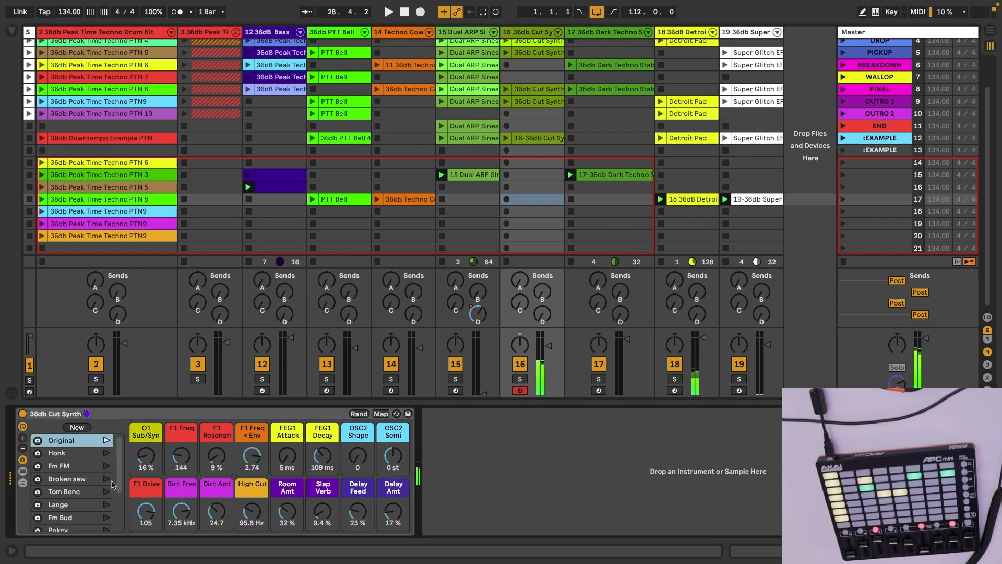
scroll(77, 511, down, 3)
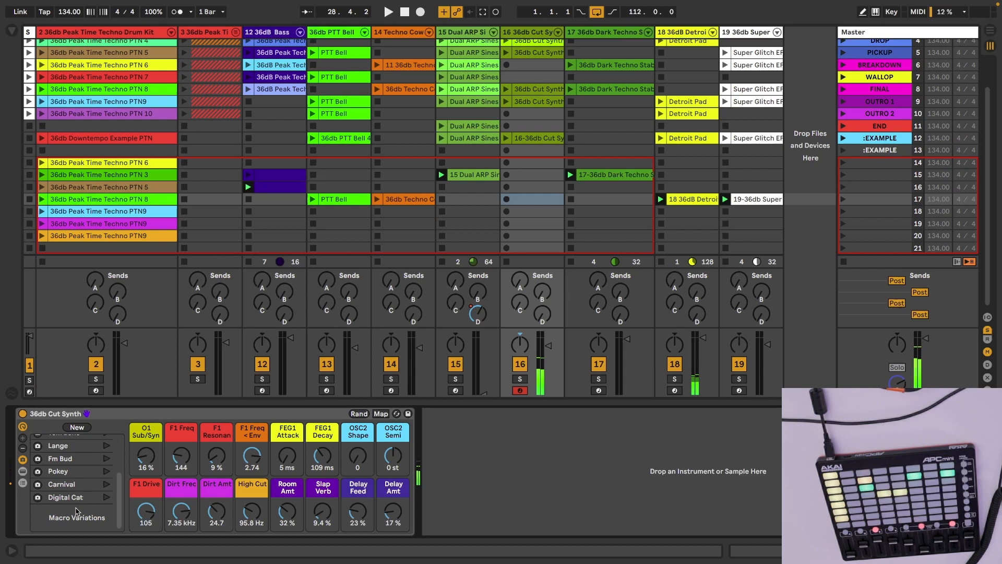
Step: Copy the 36db Cut Synth clip from scene 9 into scene 17 and launch it
click(525, 102)
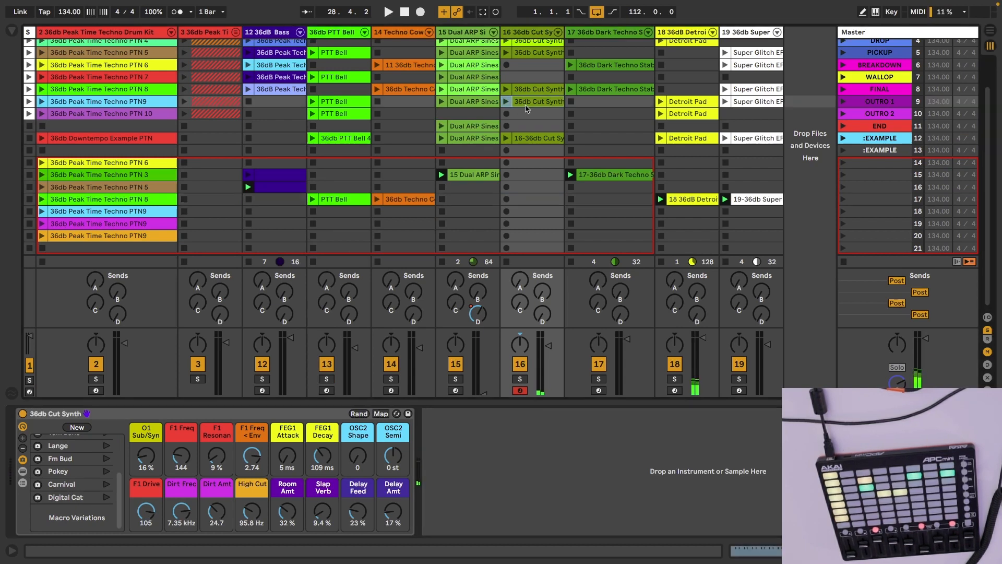
click(519, 198)
key(super+v)
key(Return)
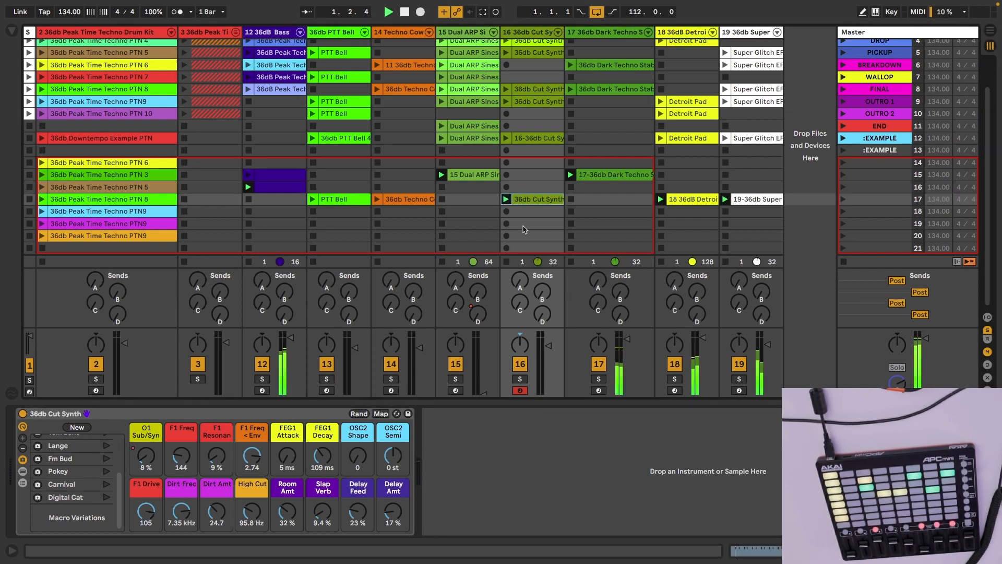
Step: Solo the Cut Synth track and switch its sound to the Pokey variation
click(520, 379)
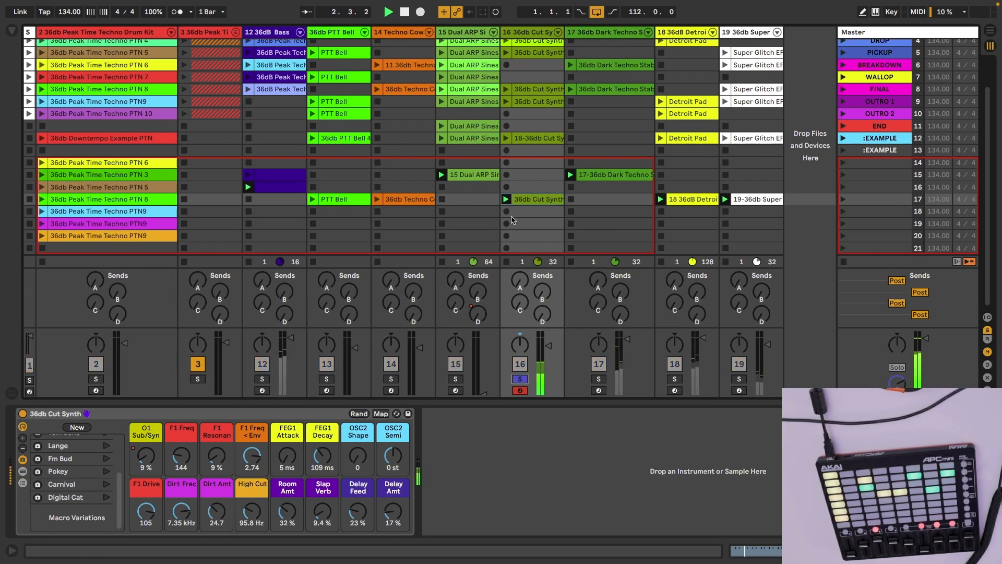
double_click(523, 201)
key(shift+Tab)
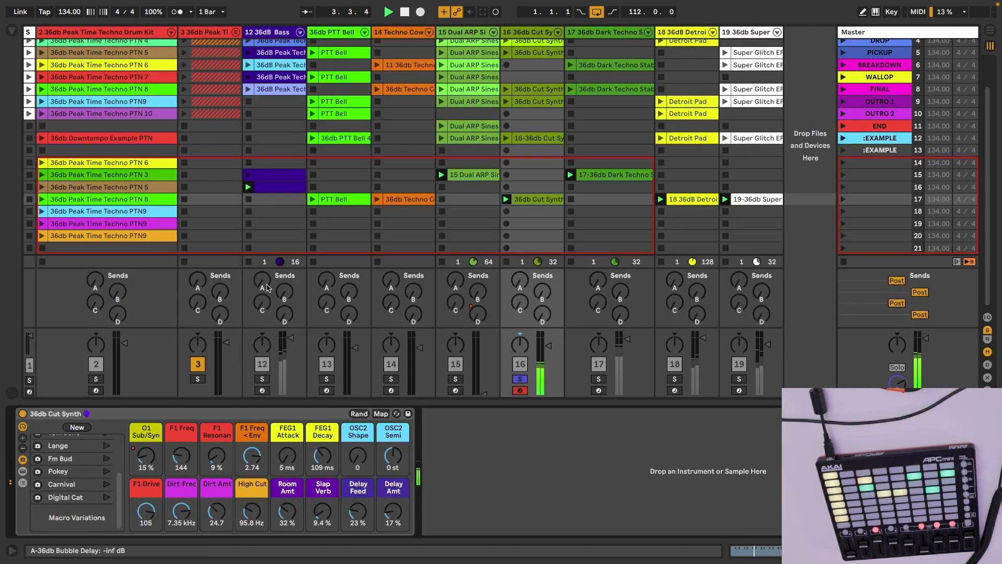
click(106, 471)
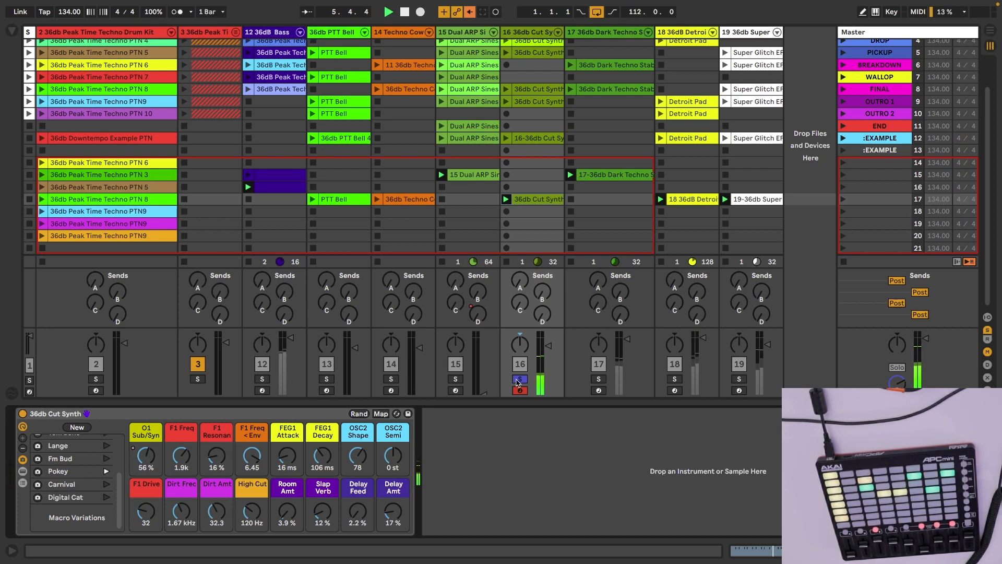
Step: Unsolo the Cut Synth track and transpose the G1 notes of its scene 17 clip to F2
click(519, 379)
key(shift+Tab)
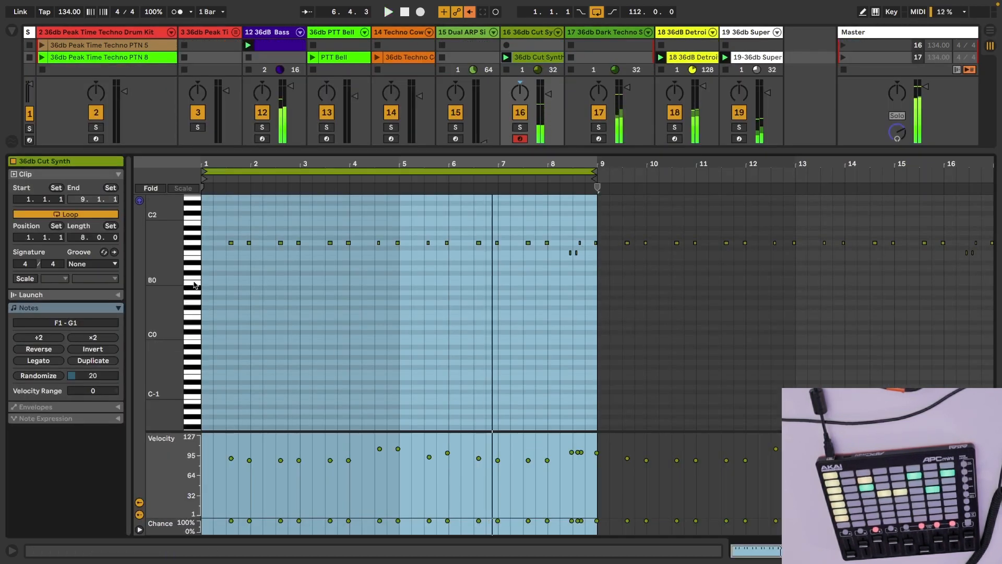
click(197, 243)
key(Down)
key(Down)
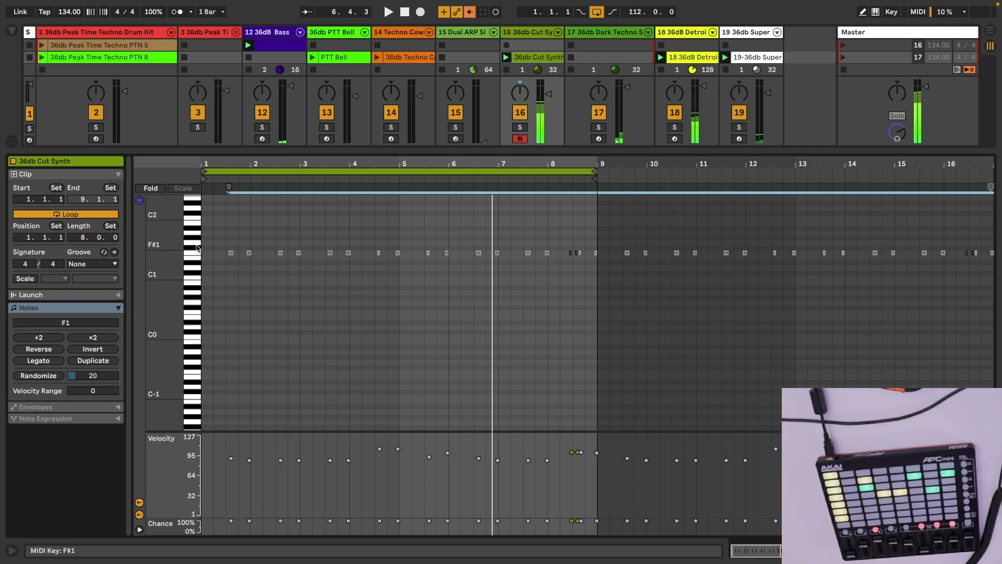
key(shift+Up)
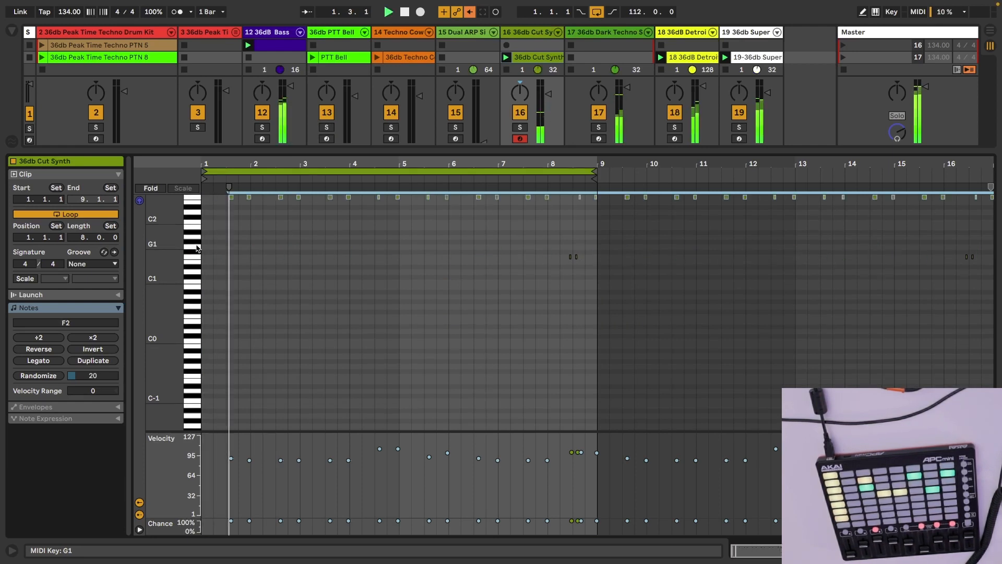
Step: Loop the scene 17 Cut Synth clip over two beats from 2.3.2 and move its start marker to 2.3.2
drag(275, 216, 296, 215)
key(super+l)
key(space)
drag(286, 164, 280, 173)
key(space)
key(space)
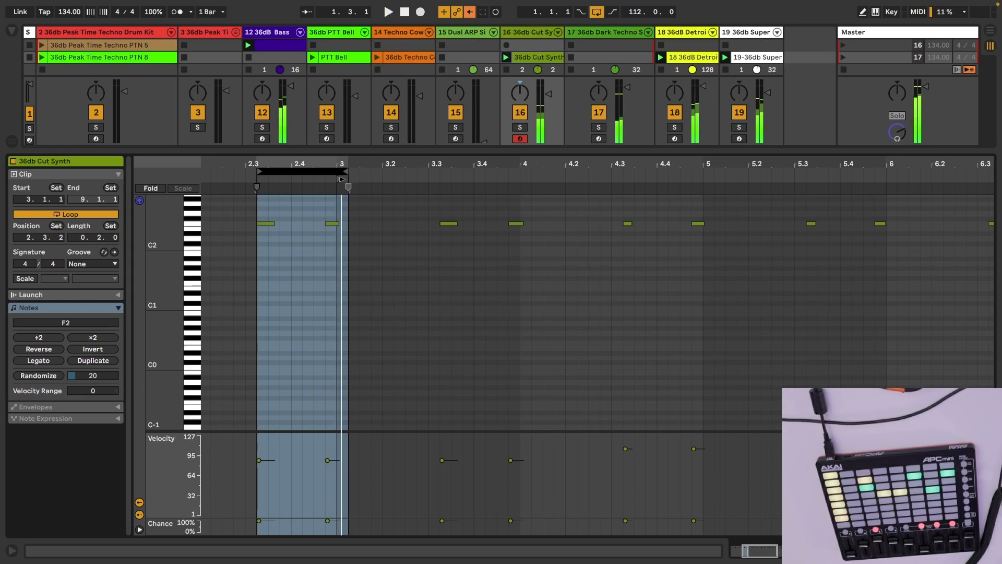
drag(339, 179, 258, 178)
key(space)
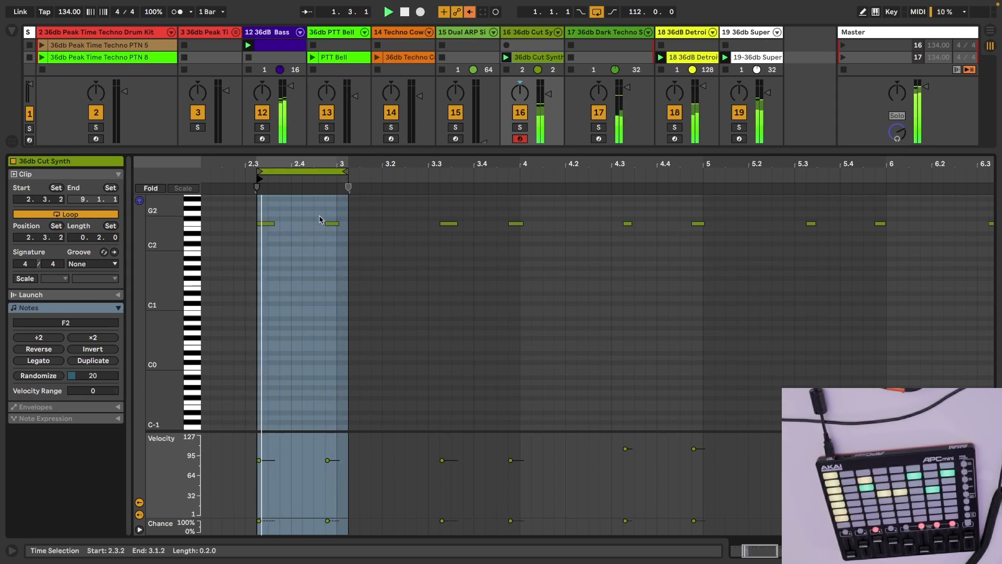
key(shift+Tab)
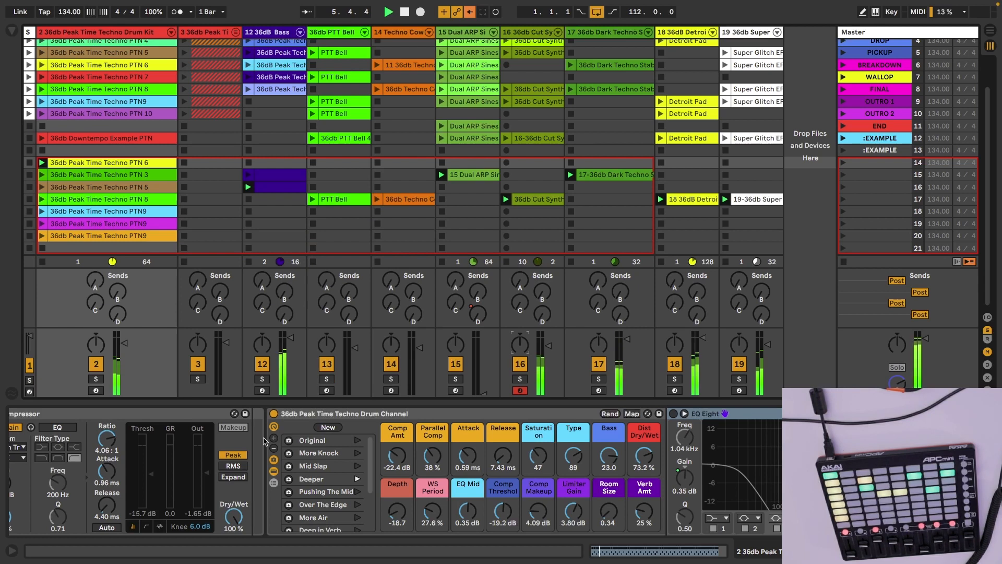
Step: Audition the Chorus Shine Verb send on the drum and Cut Synth tracks, and reset the Cut Synth's sends, including Crunchy Grains Delay
drag(118, 314, 118, 224)
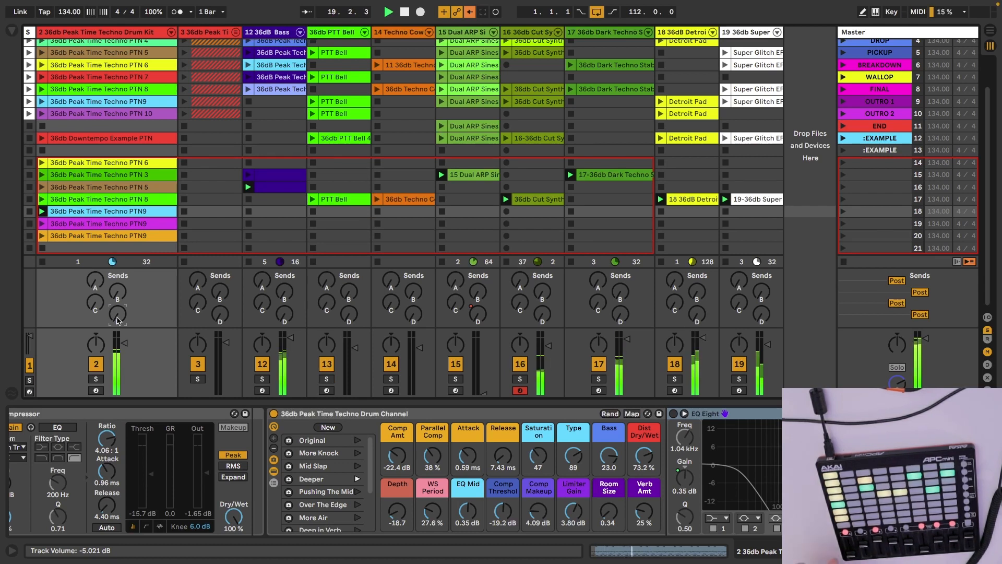
click(96, 307)
drag(118, 315, 117, 235)
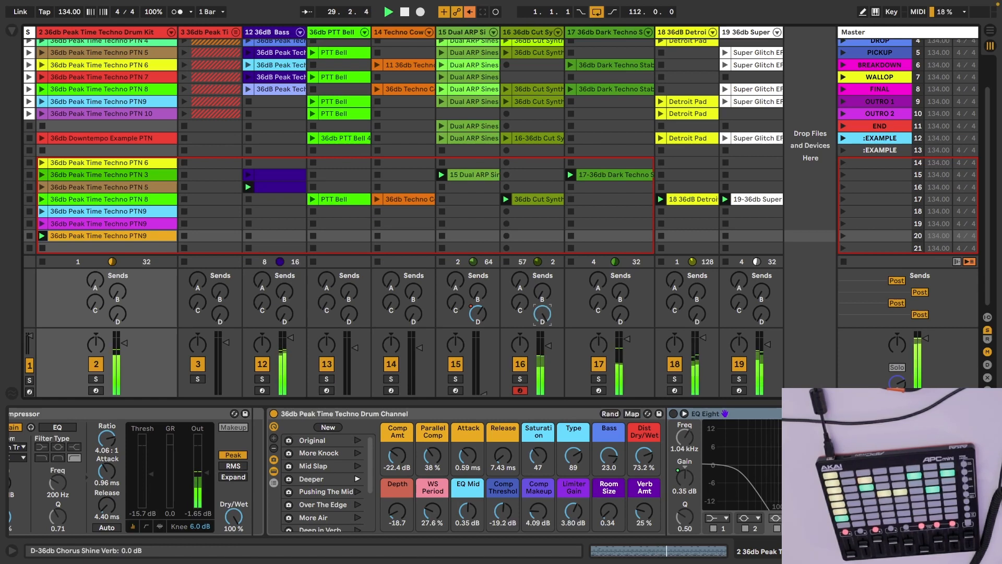
drag(543, 314, 542, 246)
drag(542, 314, 542, 383)
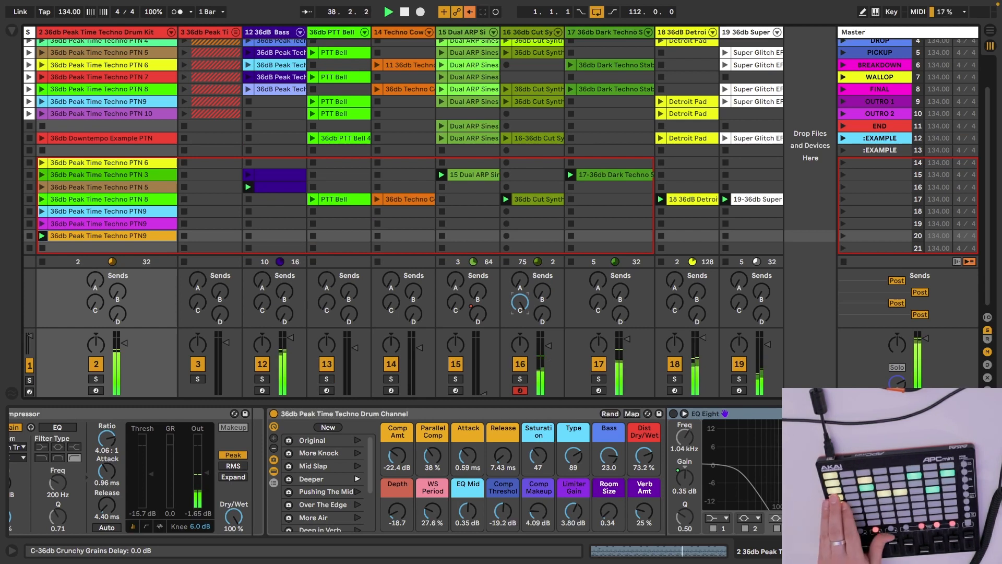
double_click(522, 306)
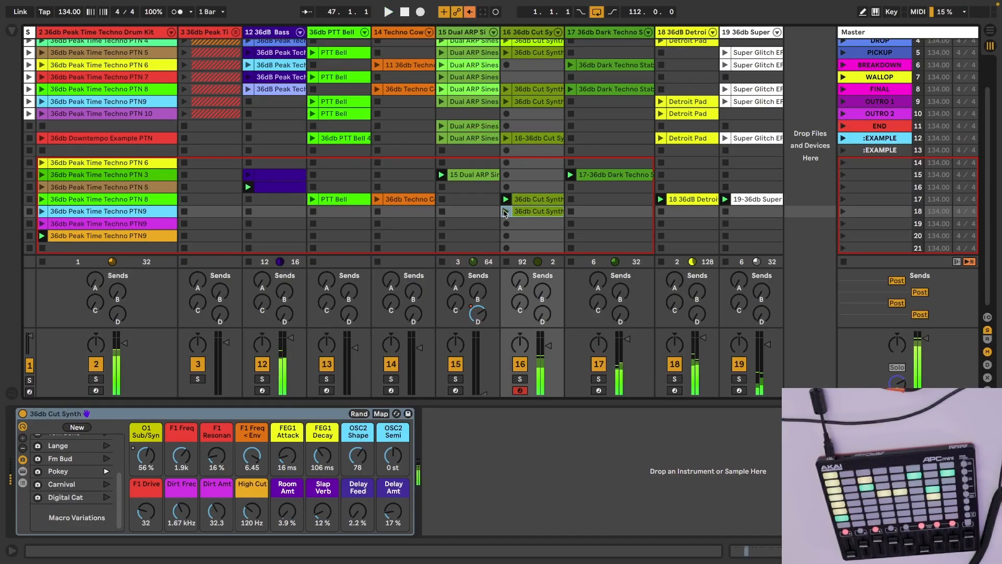
Step: Launch the Cut Synth clip in scene 18 and try adding short notes an octave higher, at F3, between its looped F2 notes
click(505, 212)
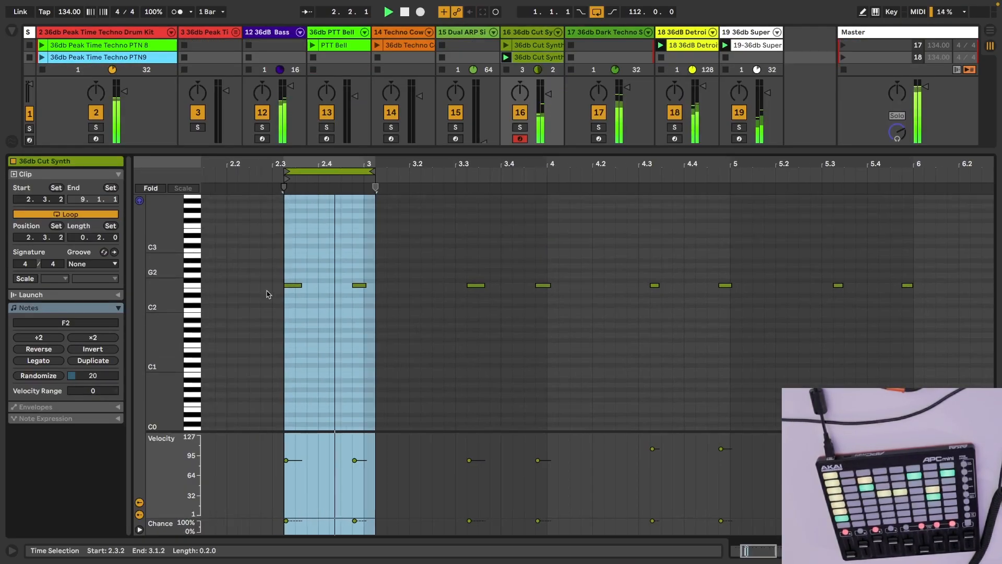
click(194, 286)
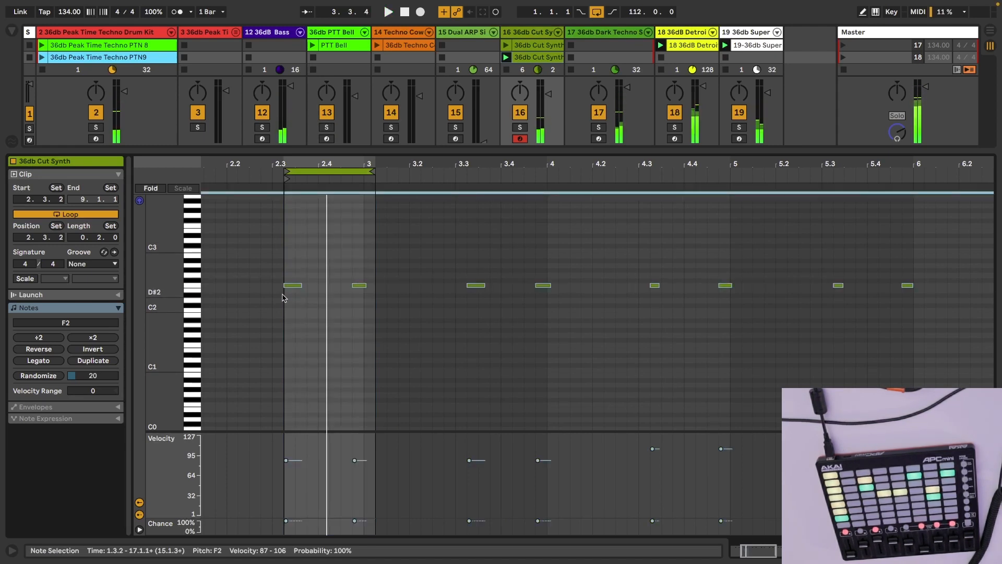
key(b)
click(312, 285)
key(shift+Up)
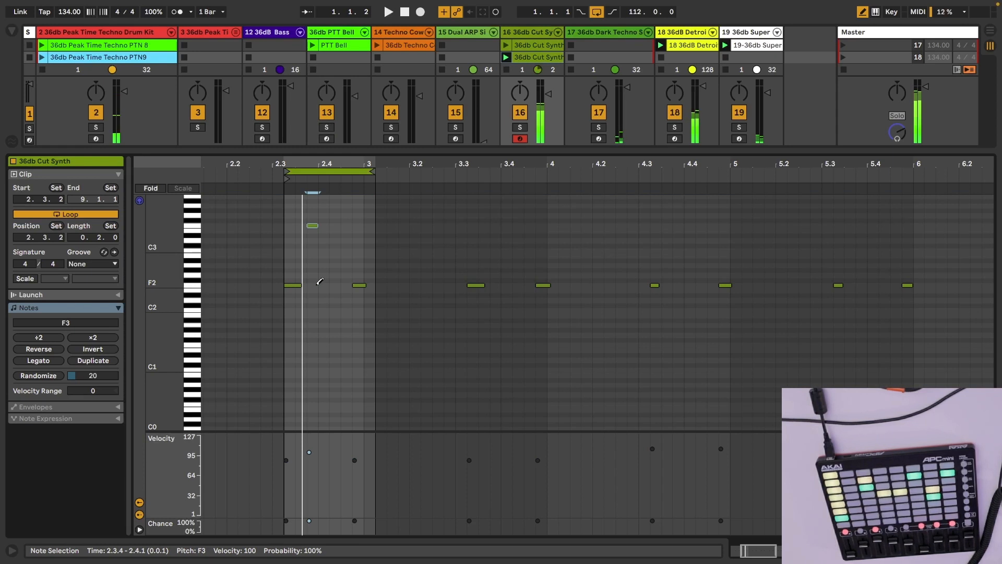
click(333, 286)
key(shift+Up)
key(Right)
key(Left)
Step: Undo the extra notes added to the scene 18 Cut Synth clip
key(super+z)
key(super+z)
key(super+z)
key(super+z)
key(super+z)
key(super+z)
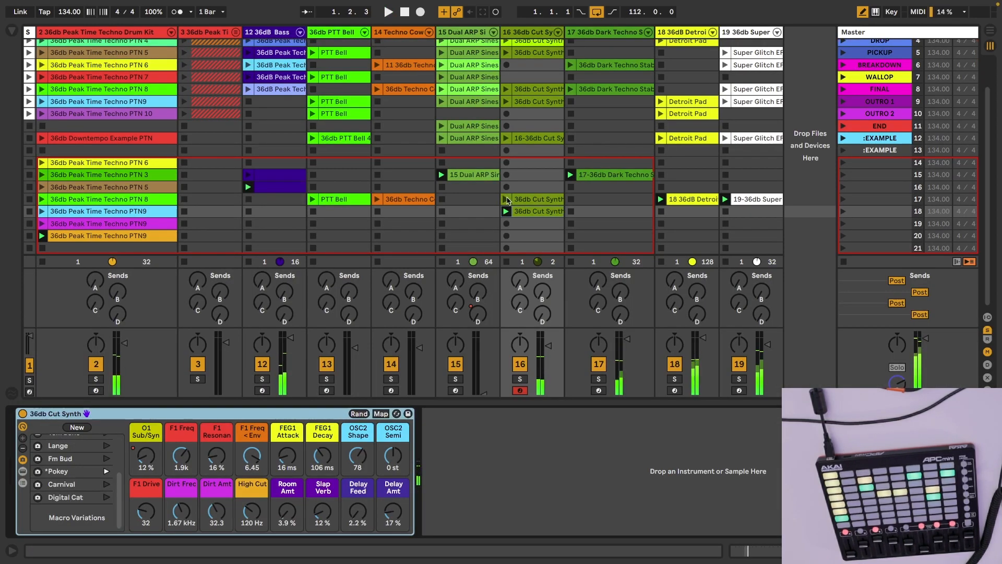
Step: Relaunch the scene 17 Cut Synth clip, restore the Pokey variation's stored settings, and set Delay Amt to 17%
click(506, 199)
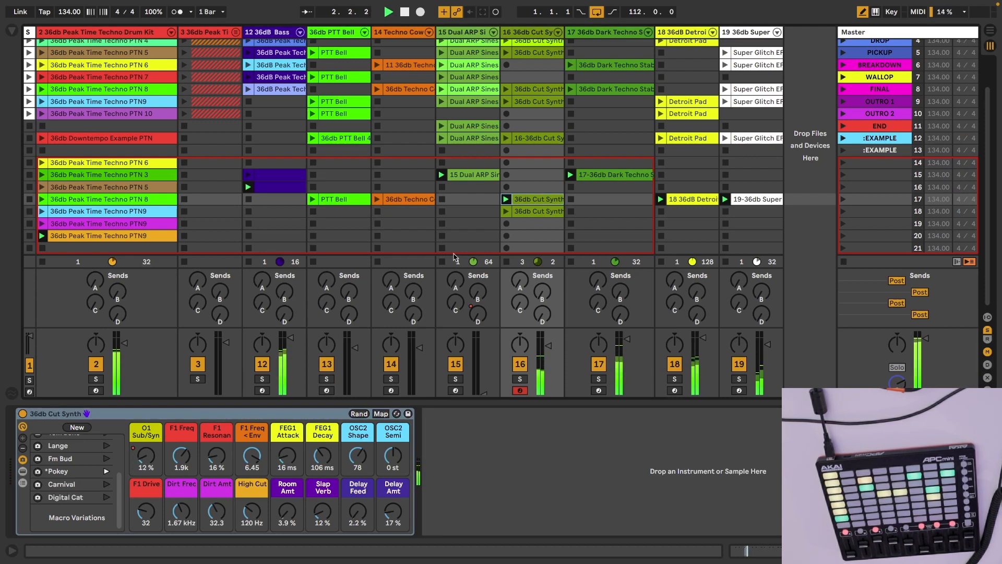
drag(146, 455, 146, 452)
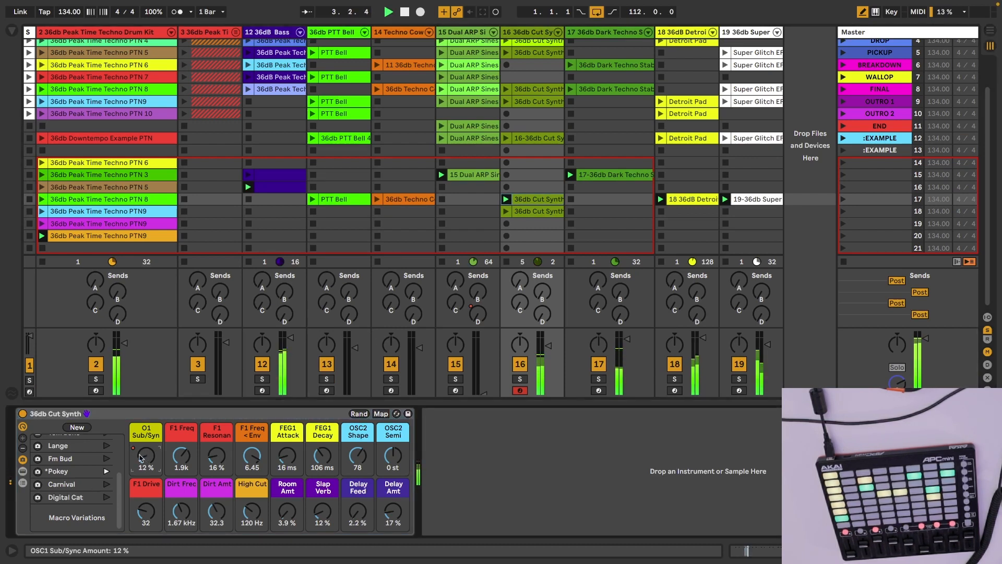
click(106, 471)
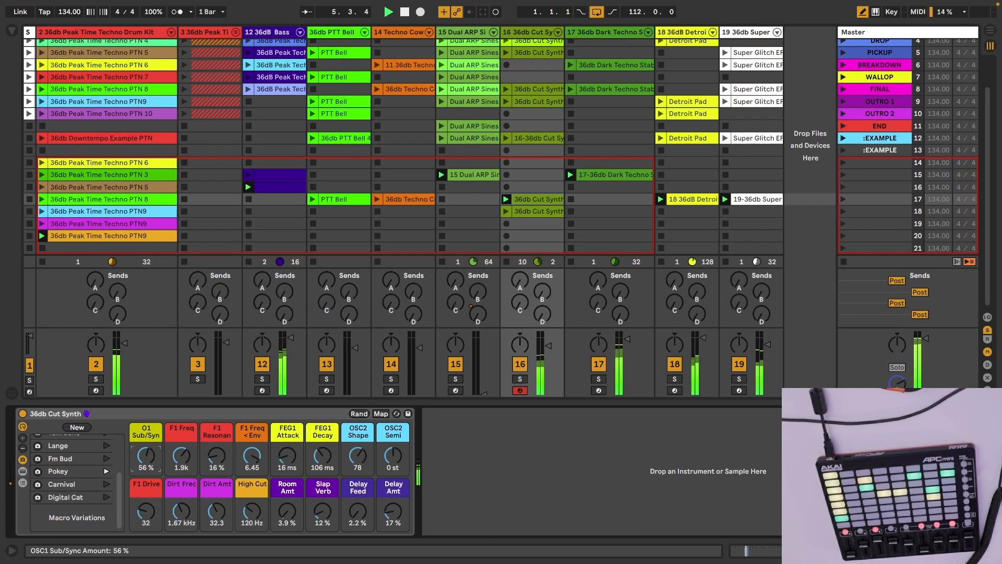
key(space)
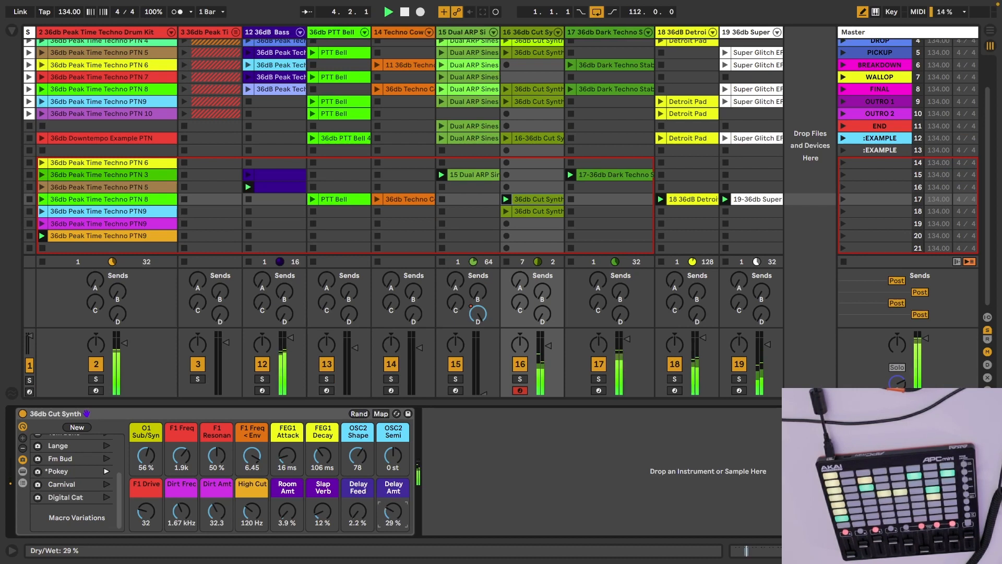
drag(393, 511, 393, 521)
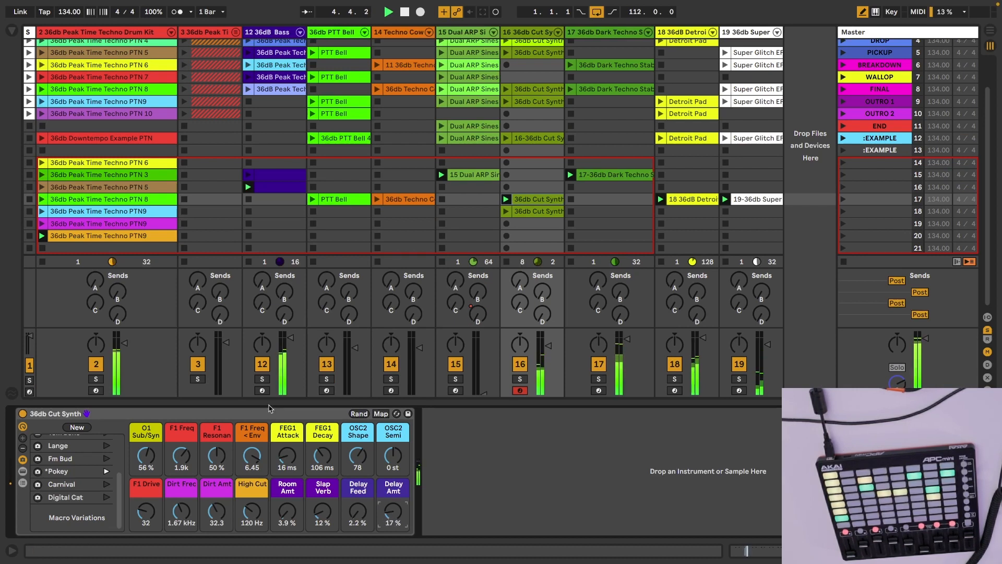
Step: Copy the orange PTN9 drum clip into scene 21 and add a short Techno Kick note at 1.1.4
click(68, 245)
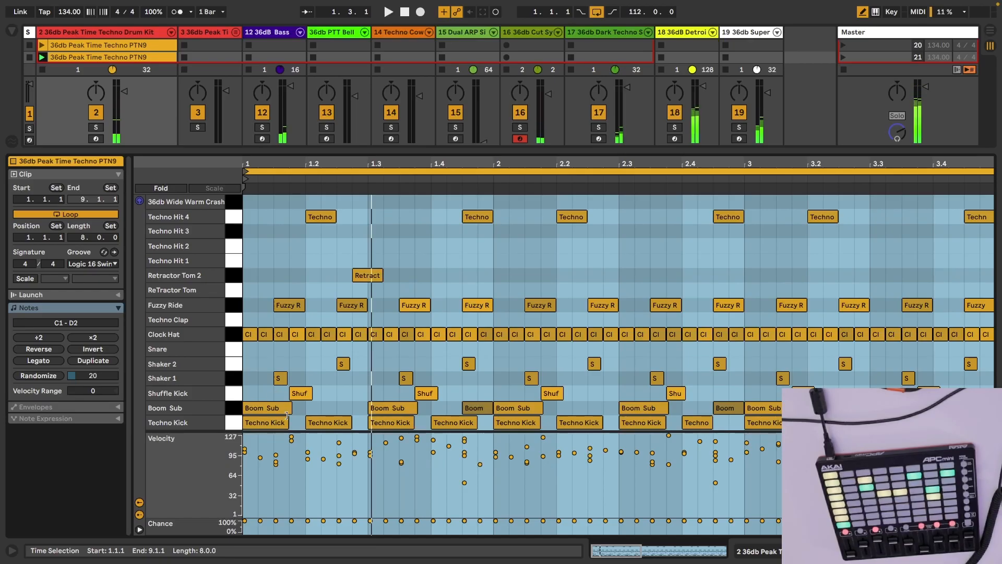
click(297, 421)
key(Right)
key(shift+Right)
key(Left)
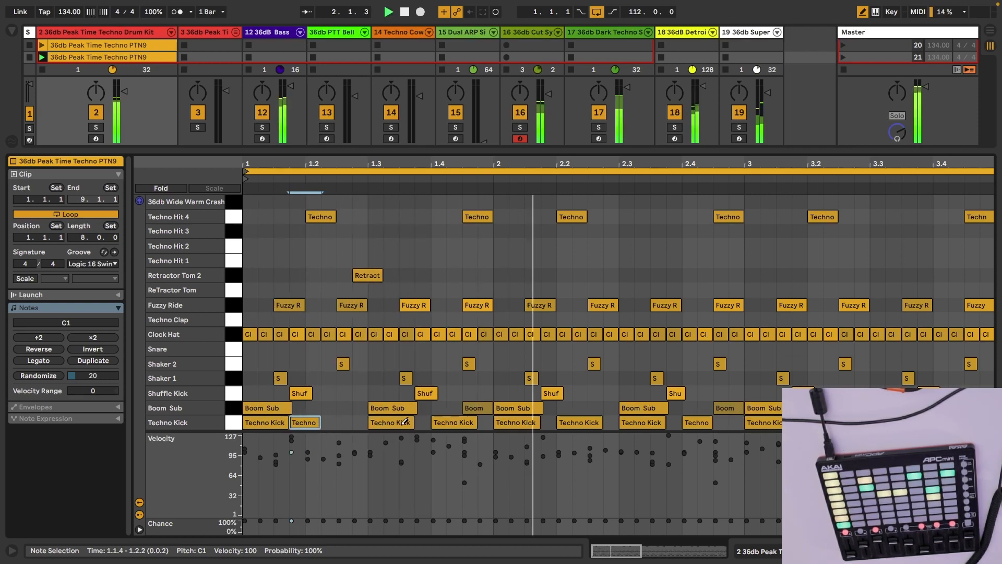
Step: Delete the Techno Kick and Boom Sub notes from the first bar of the scene 21 drum clip
click(267, 423)
click(302, 422)
key(space)
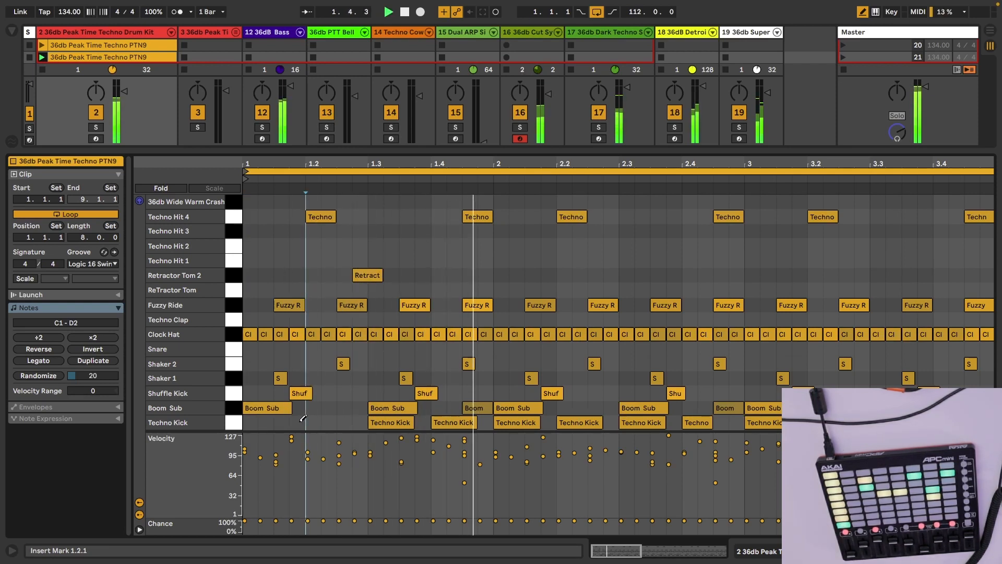
click(384, 423)
click(439, 423)
click(475, 407)
click(384, 407)
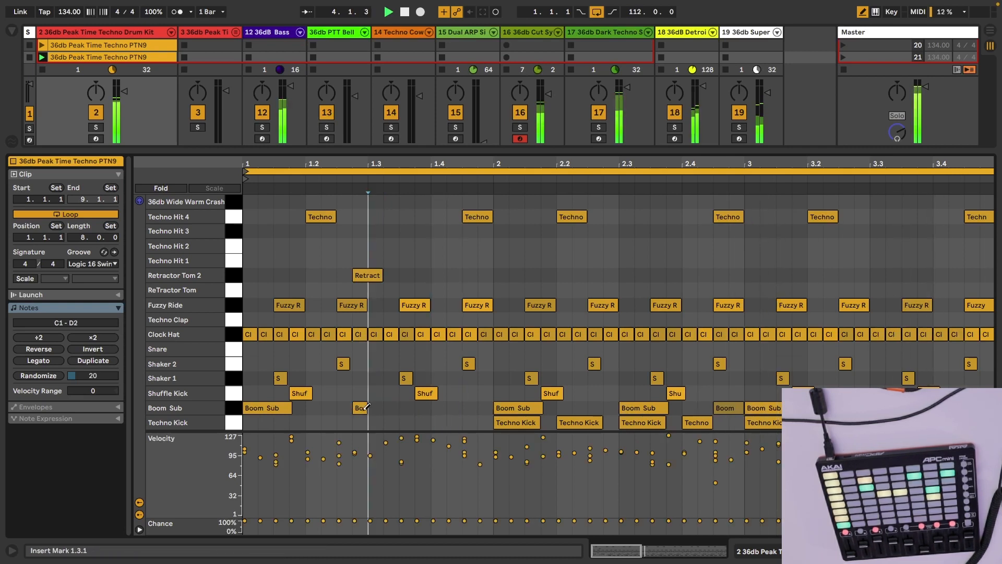
click(258, 406)
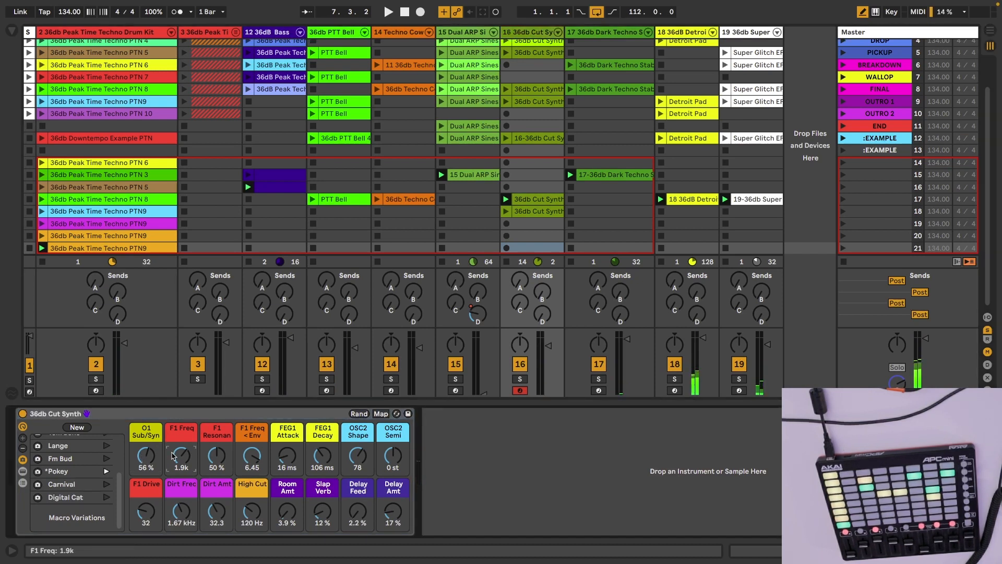
Step: Map the Cut Synth's F1 Freq macro to MIDI control 1/18 and test F1 Freq < Env at 0.00
key(ctrl+m)
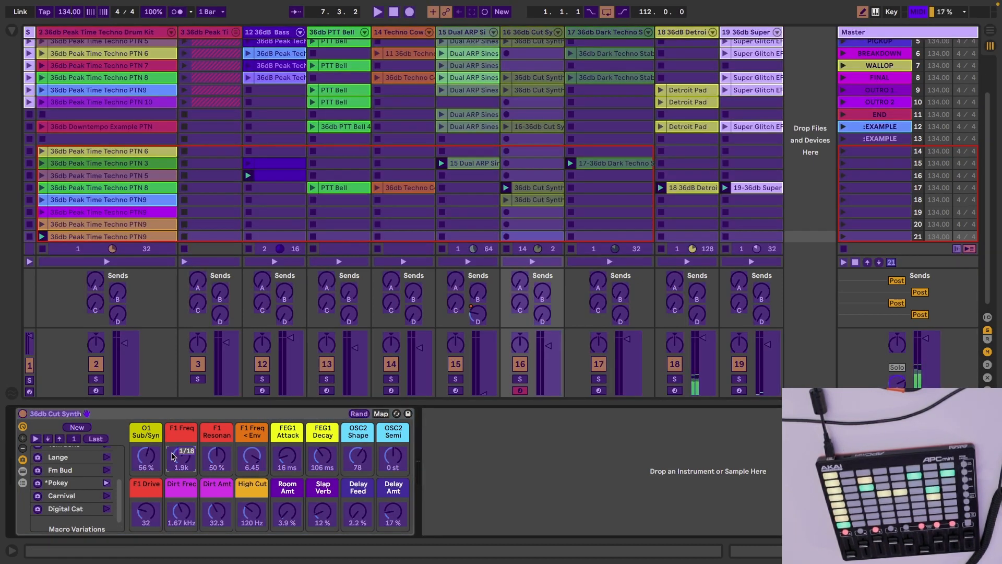
key(ctrl+m)
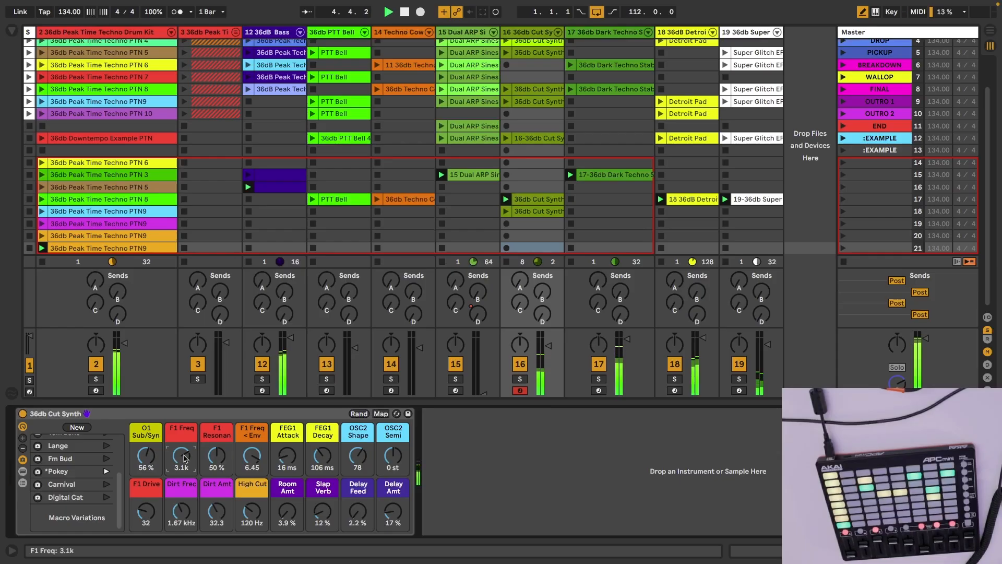
drag(257, 455, 257, 494)
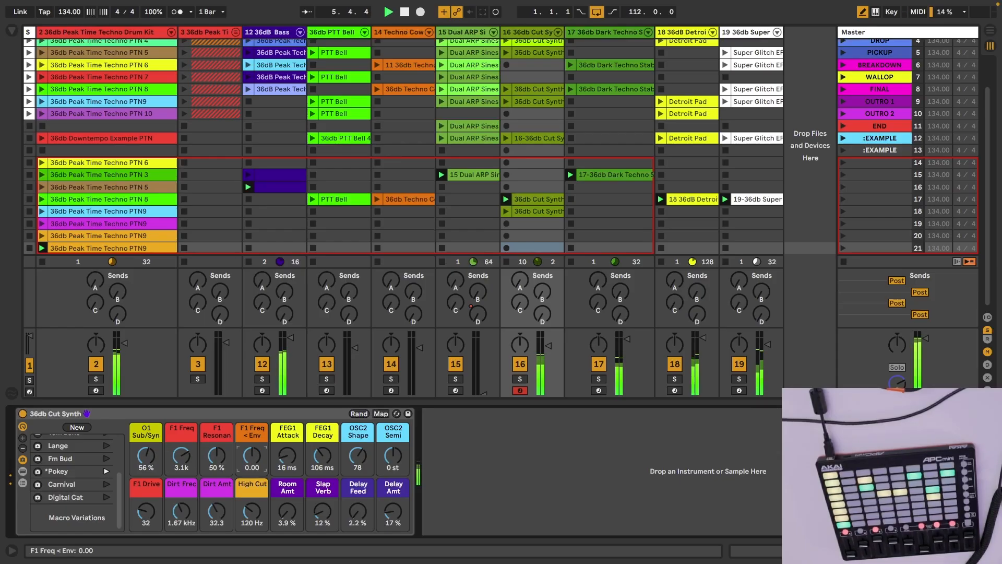
key(space)
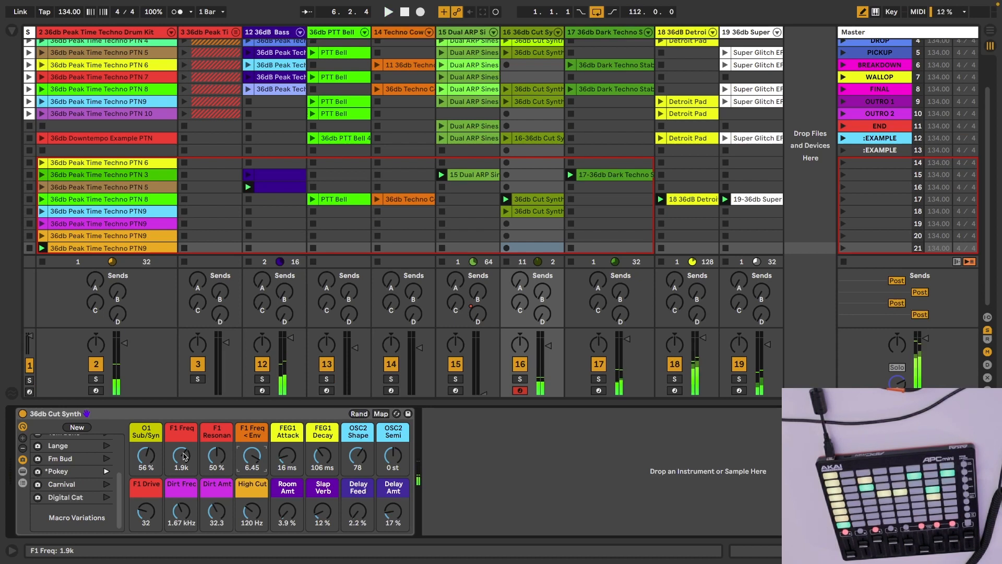
Step: Map the Cut Synth's F1 Freq < Env macro to MIDI control 1/17 and adjust its amount
key(ctrl+m)
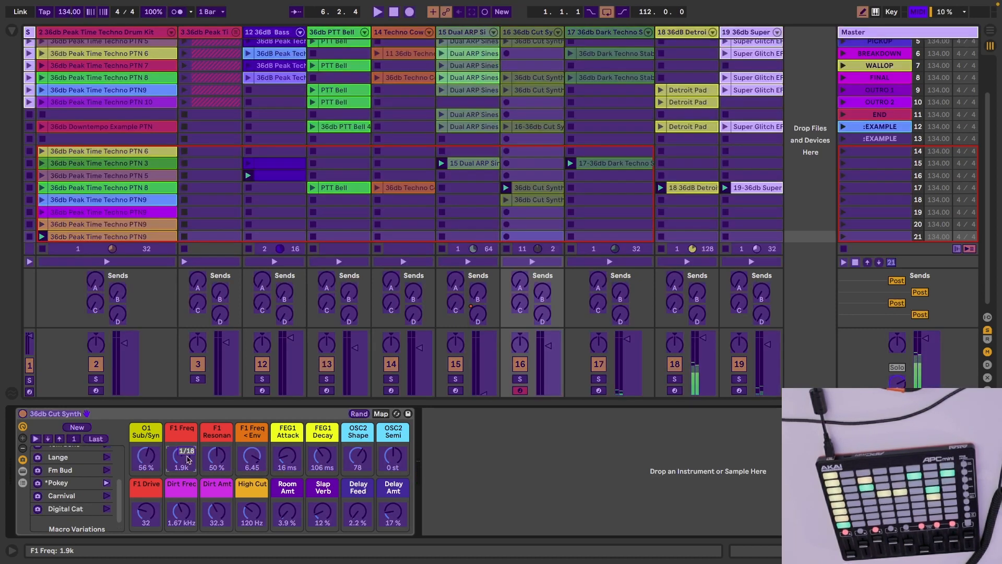
click(255, 460)
key(ctrl+m)
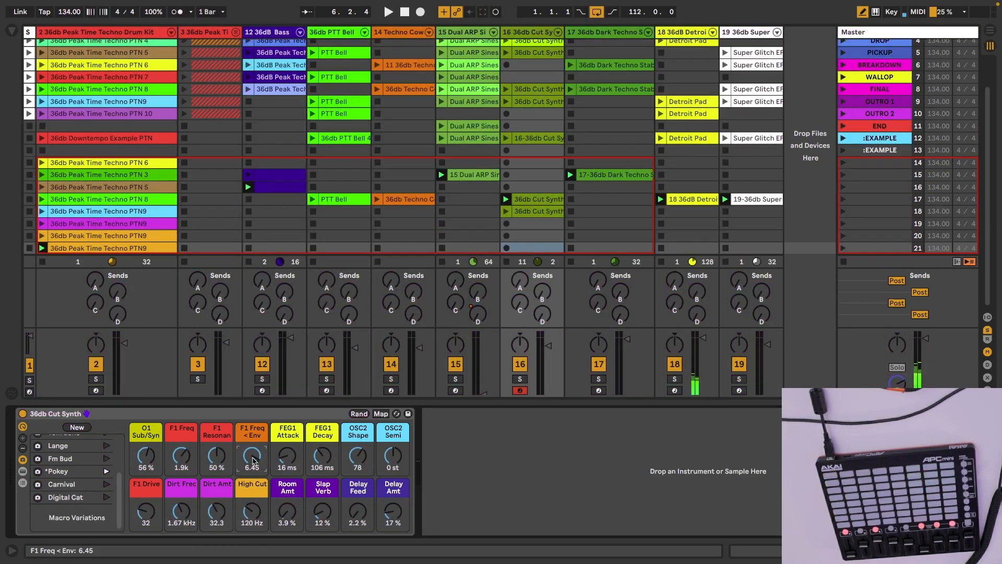
key(ctrl+m)
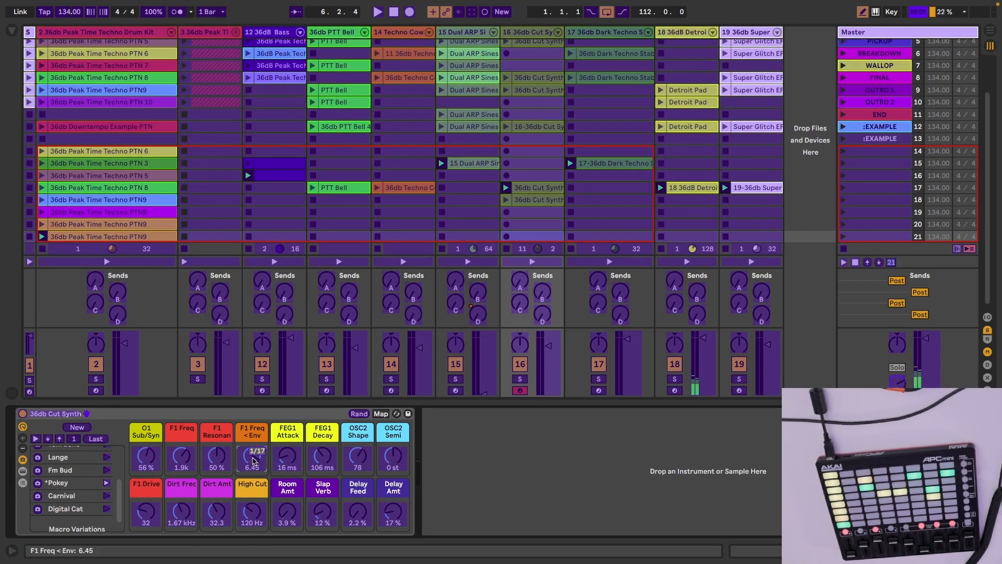
key(ctrl+m)
drag(253, 461, 253, 452)
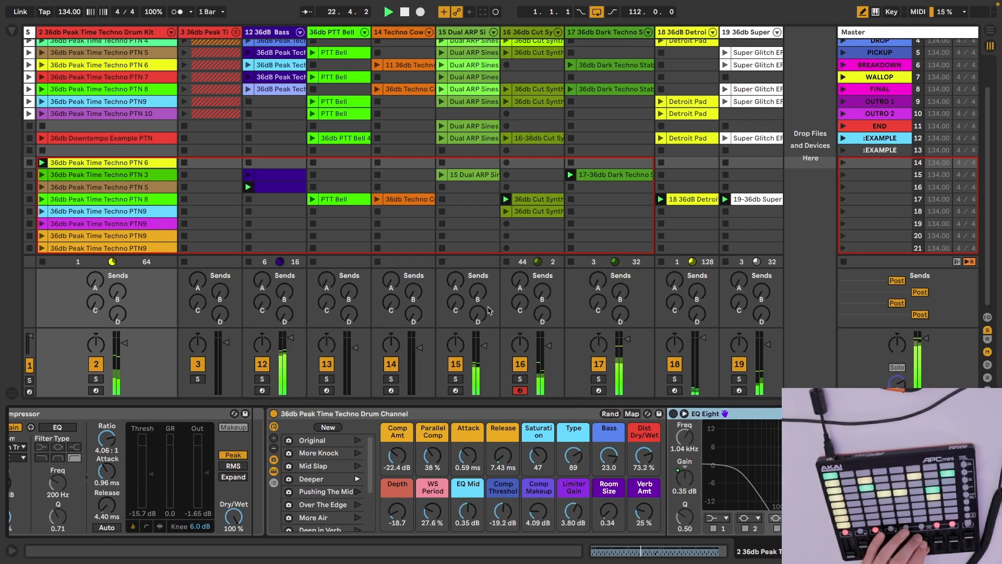
Step: Raise send D on the Dual ARP Sines track and set the Detroit Pads' Filter Cut Off to 3.4k
drag(478, 315, 477, 246)
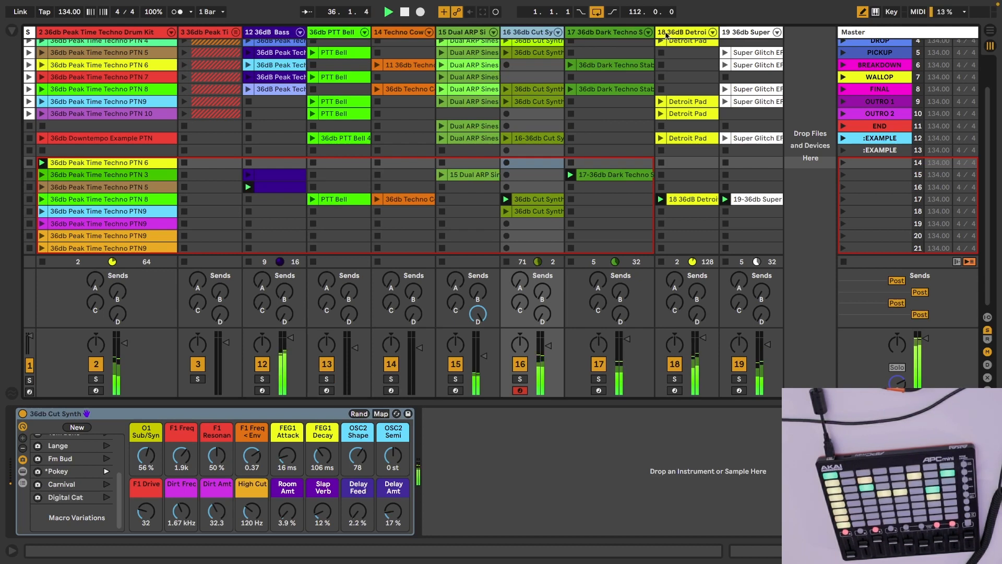
click(666, 35)
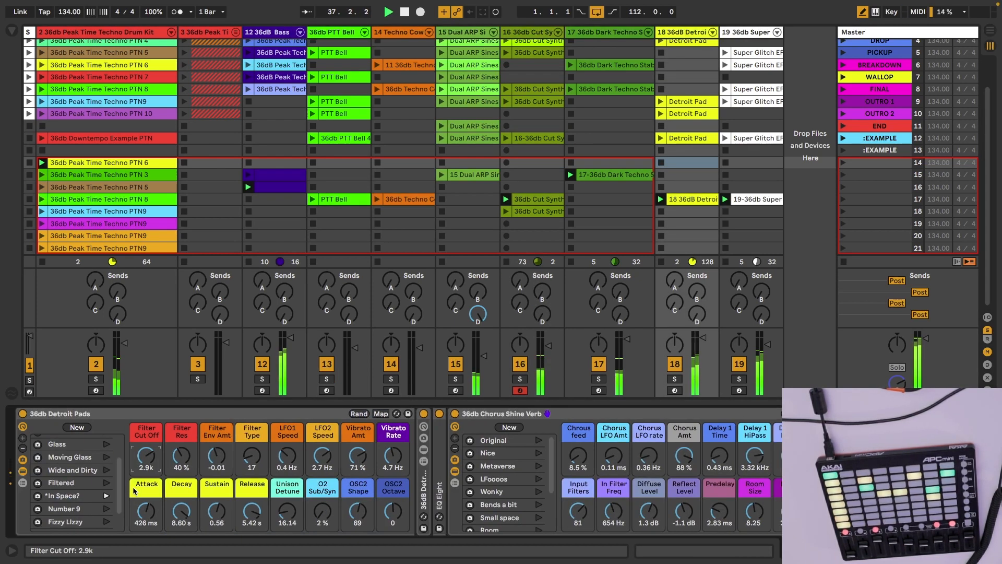
scroll(142, 462, up, 2)
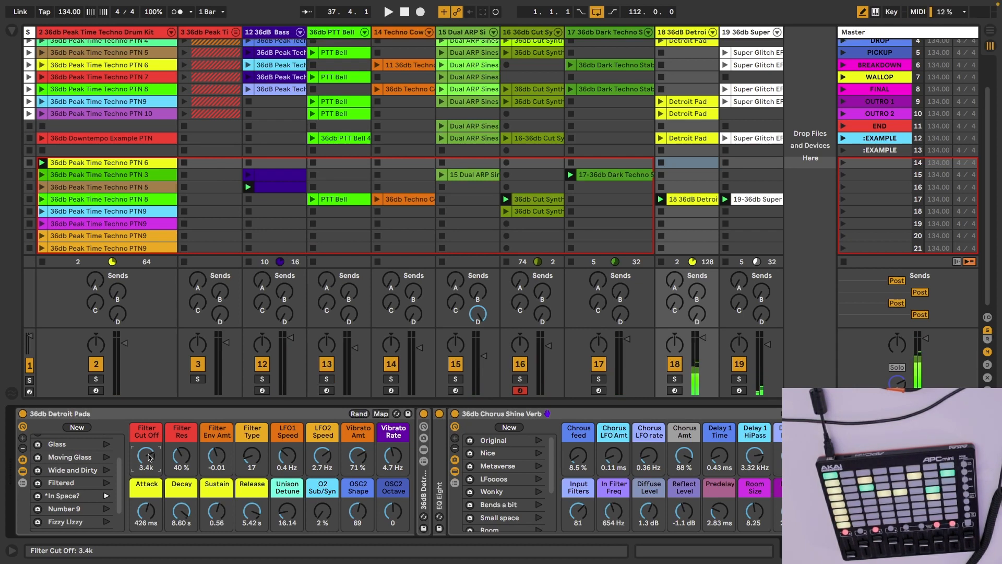
Step: Remap the Cut Synth's F1 Freq < Env macro to MIDI control 1/18, shared with F1 Freq, and restart playback
click(514, 35)
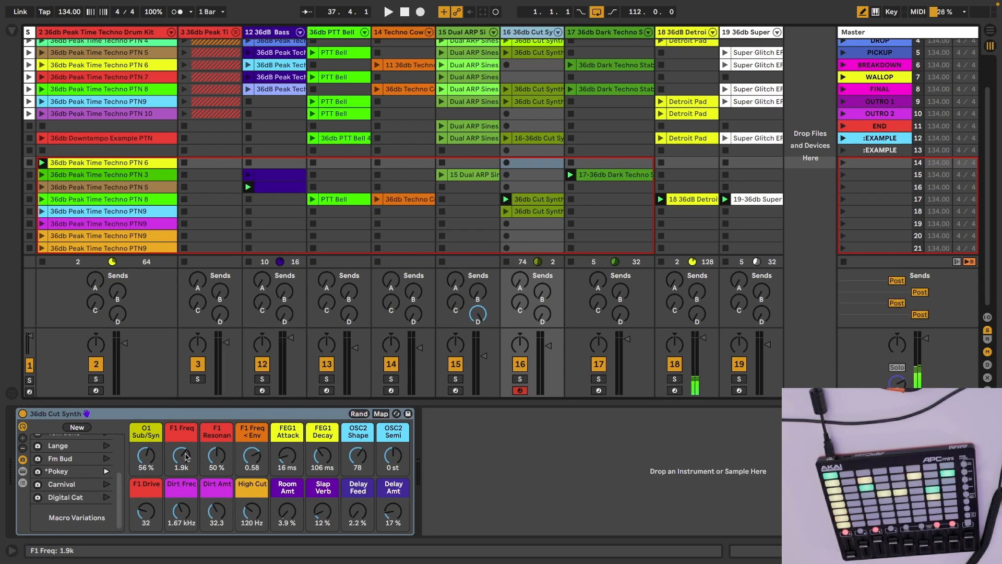
key(ctrl+m)
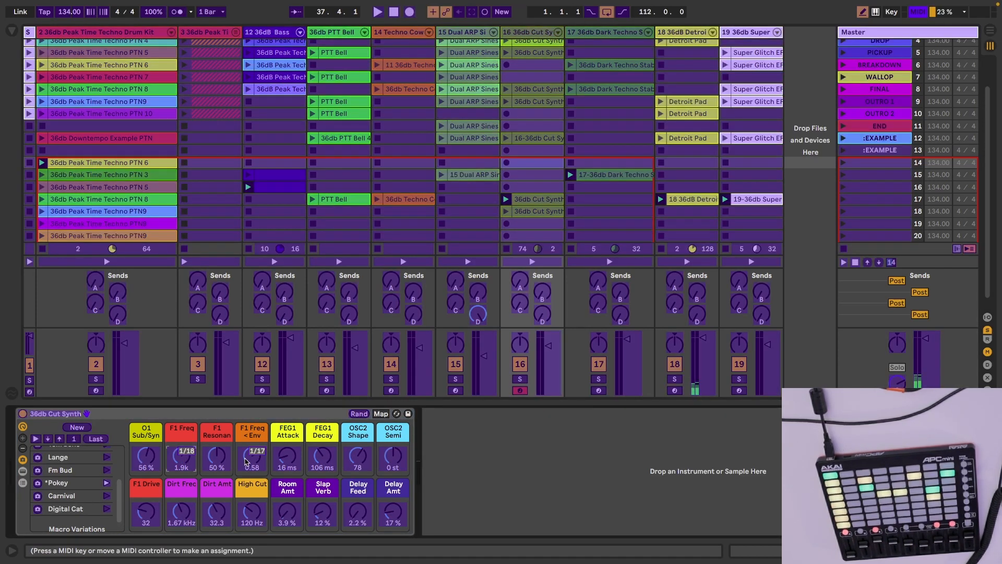
click(248, 456)
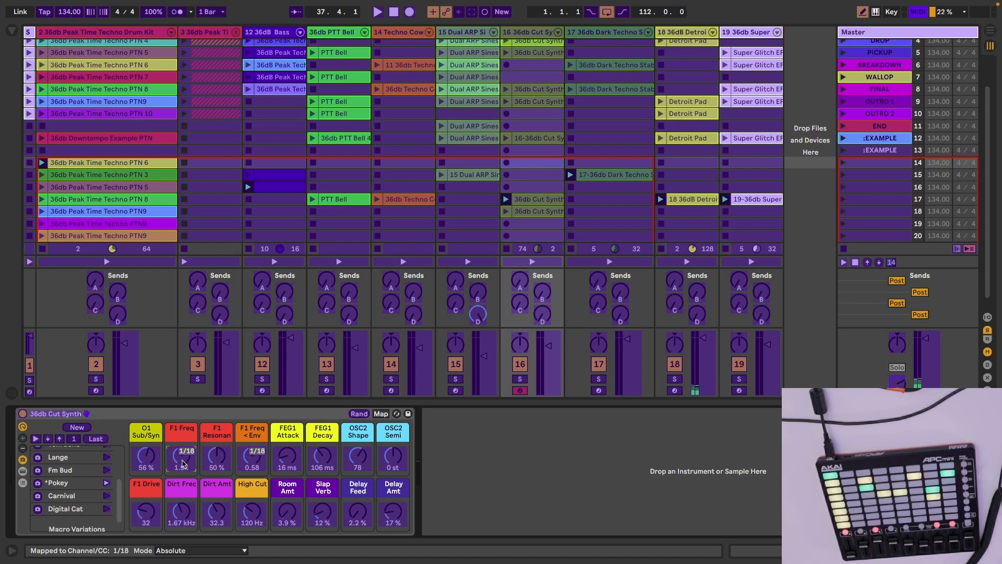
key(space)
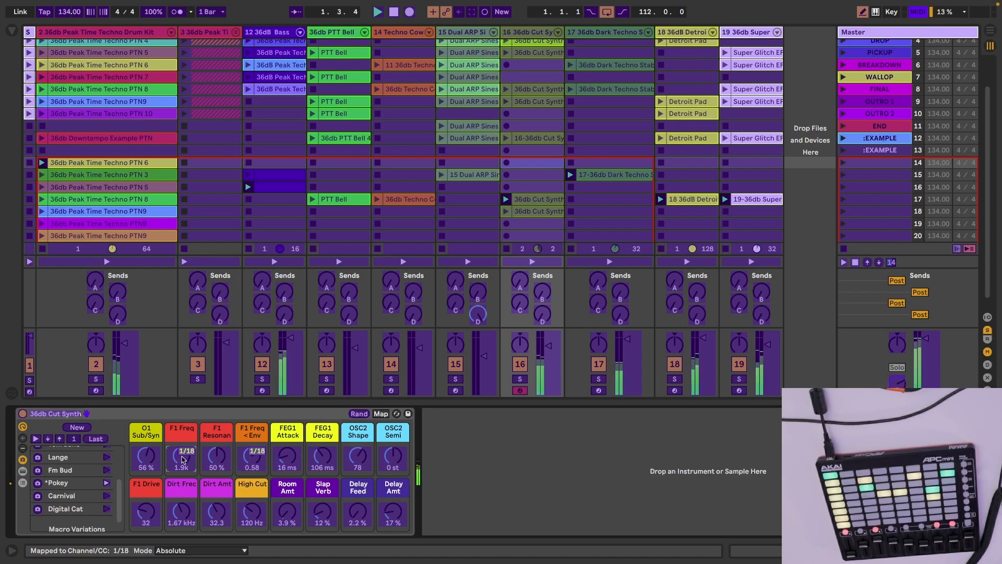
key(ctrl+m)
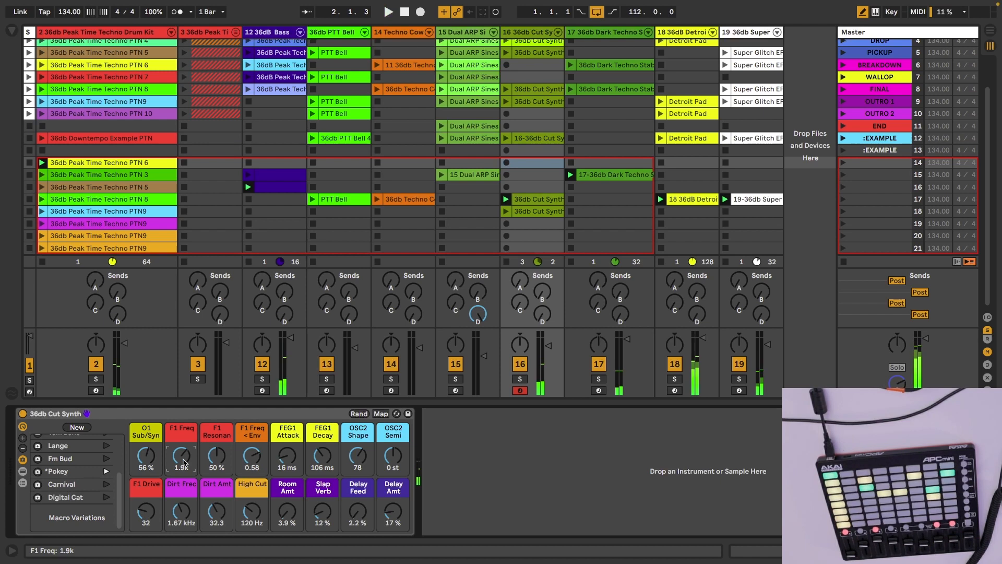
Step: Test the shared mapping during playback by raising the Cut Synth's F1 Freq to 22.0k and lowering it to 2.4k, then review the assignments
drag(183, 461, 184, 424)
key(space)
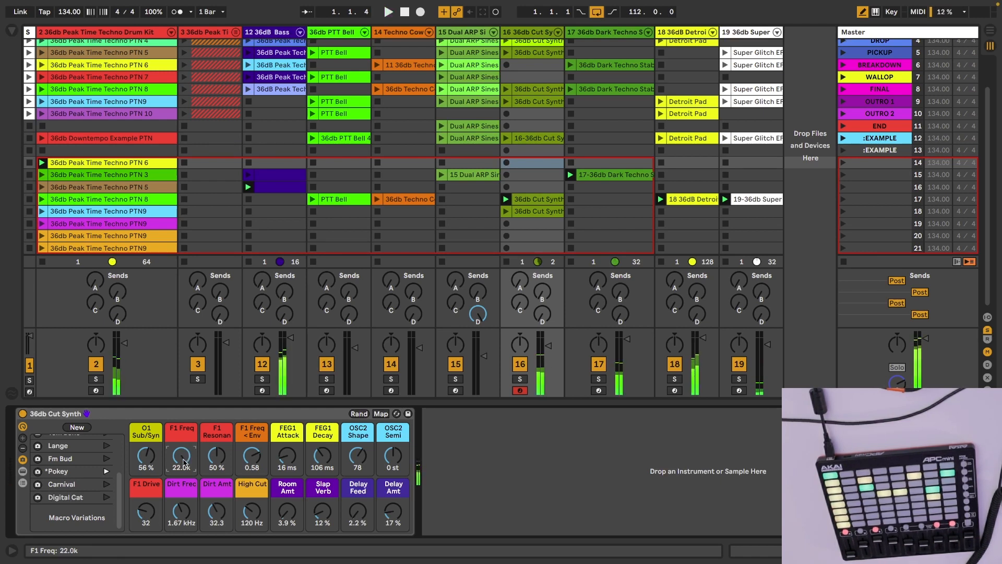
key(space)
drag(184, 461, 183, 496)
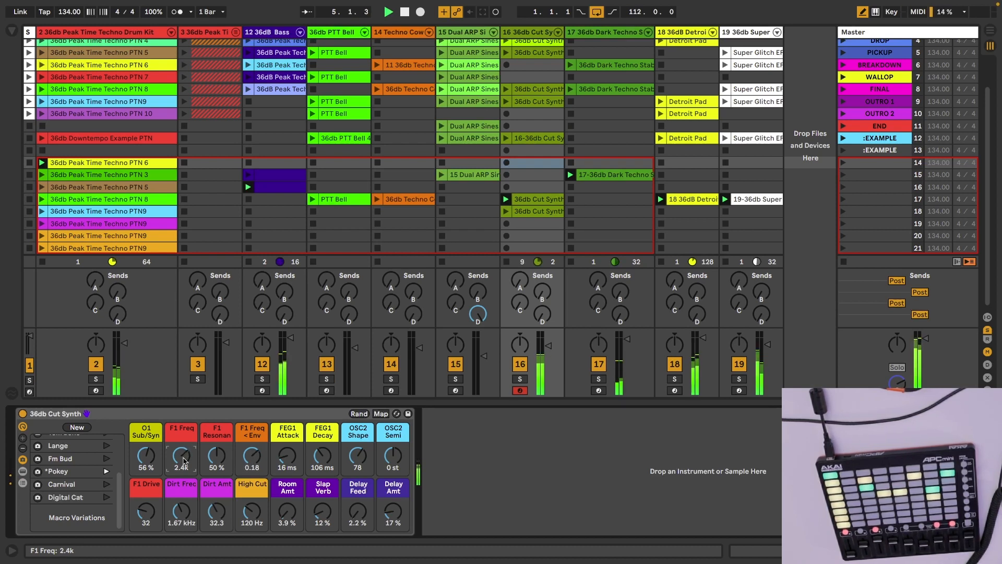
key(ctrl+m)
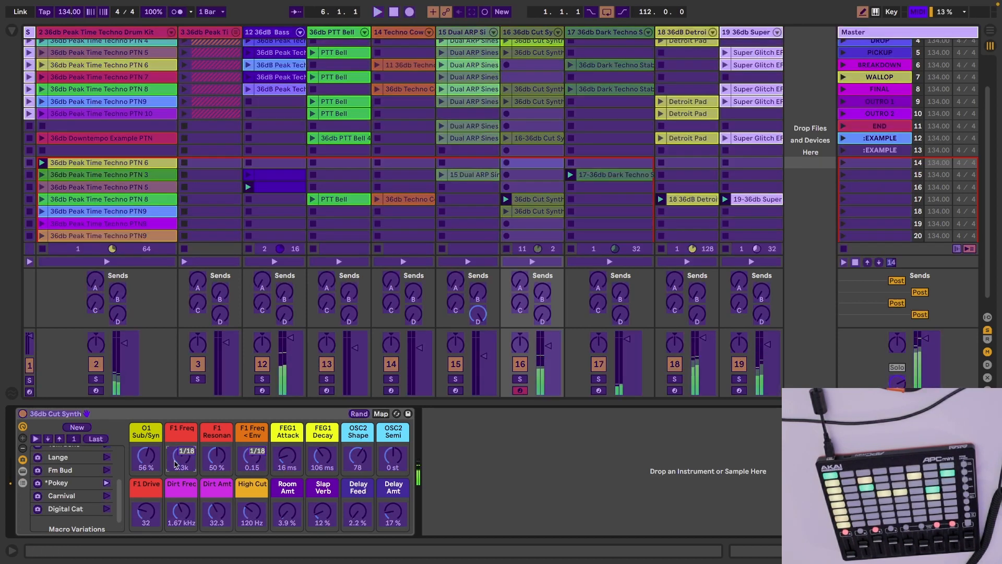
key(ctrl+m)
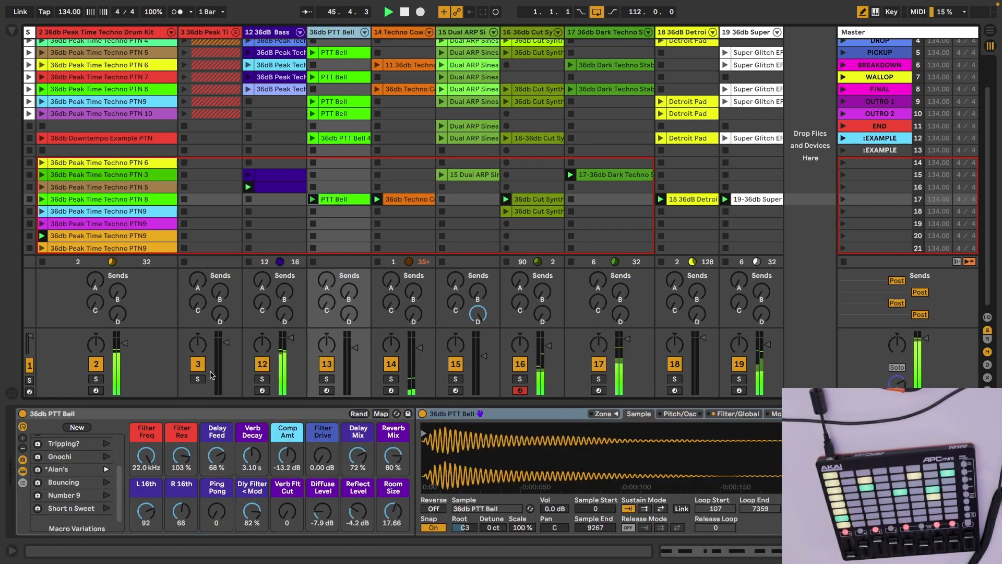
Step: Show the Techno Cowbell track's devices, followed by the PTT Bell track's devices
click(410, 326)
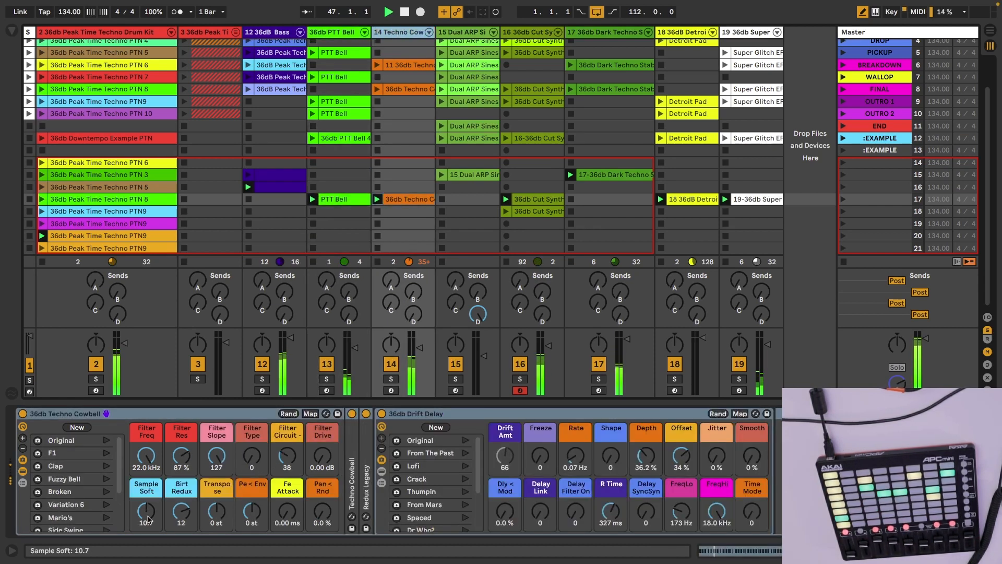
click(321, 32)
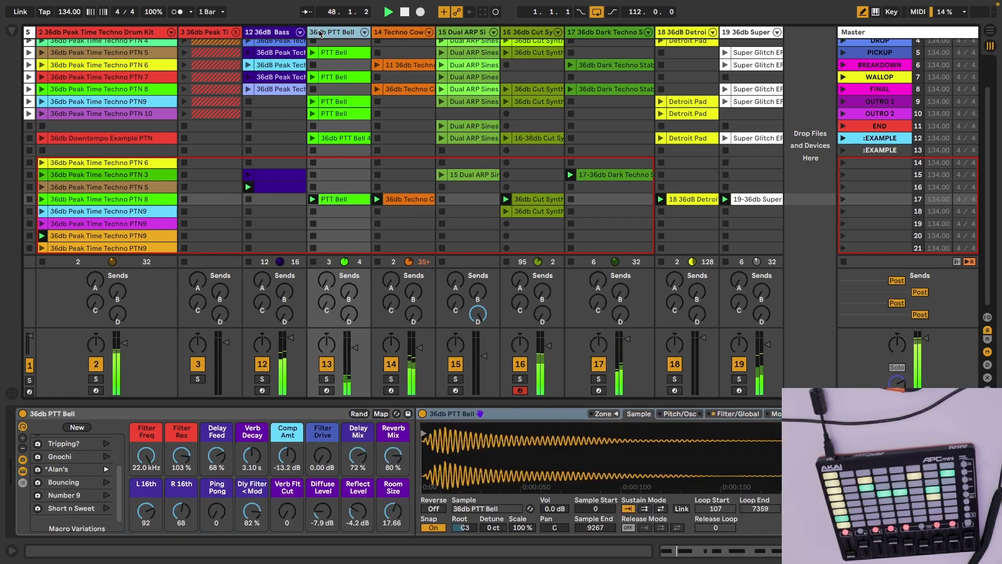